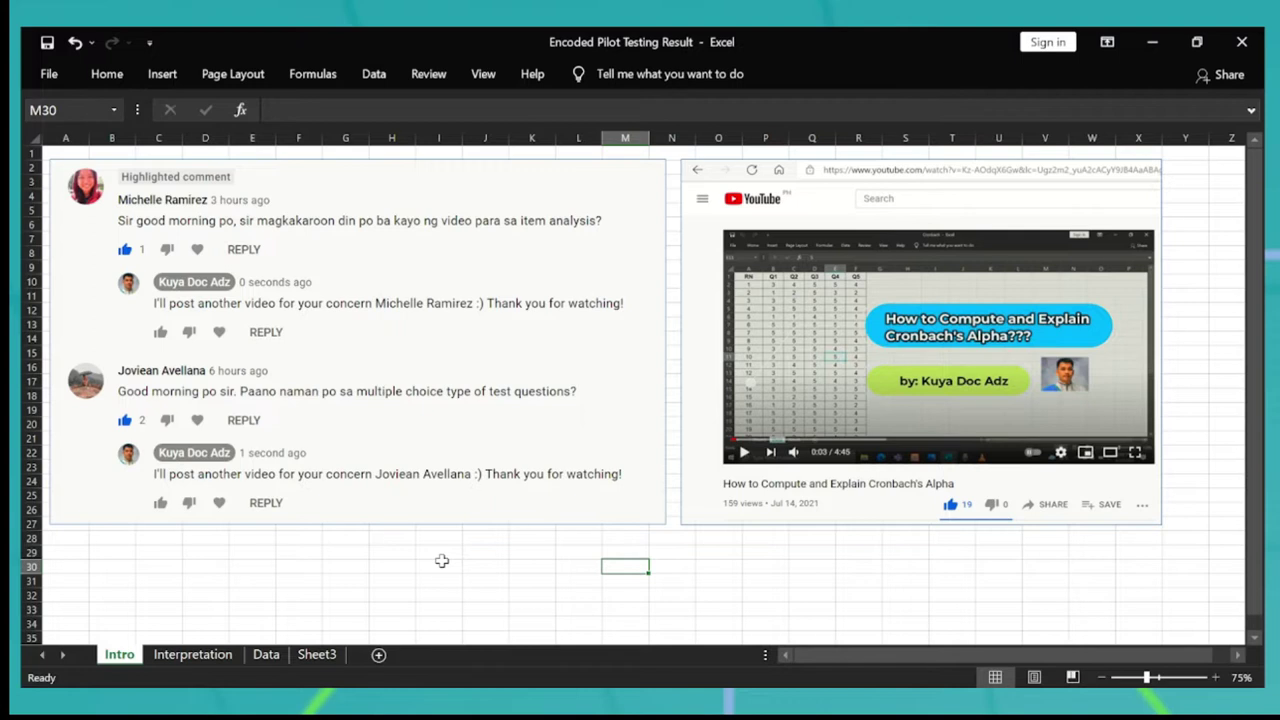
Review the item difficulty and discrimination index tables on the Interpretation sheet and the encoded responses in A1:AO31 of the Data sheet.
{"action": "left_click", "coordinate": [215, 655]}
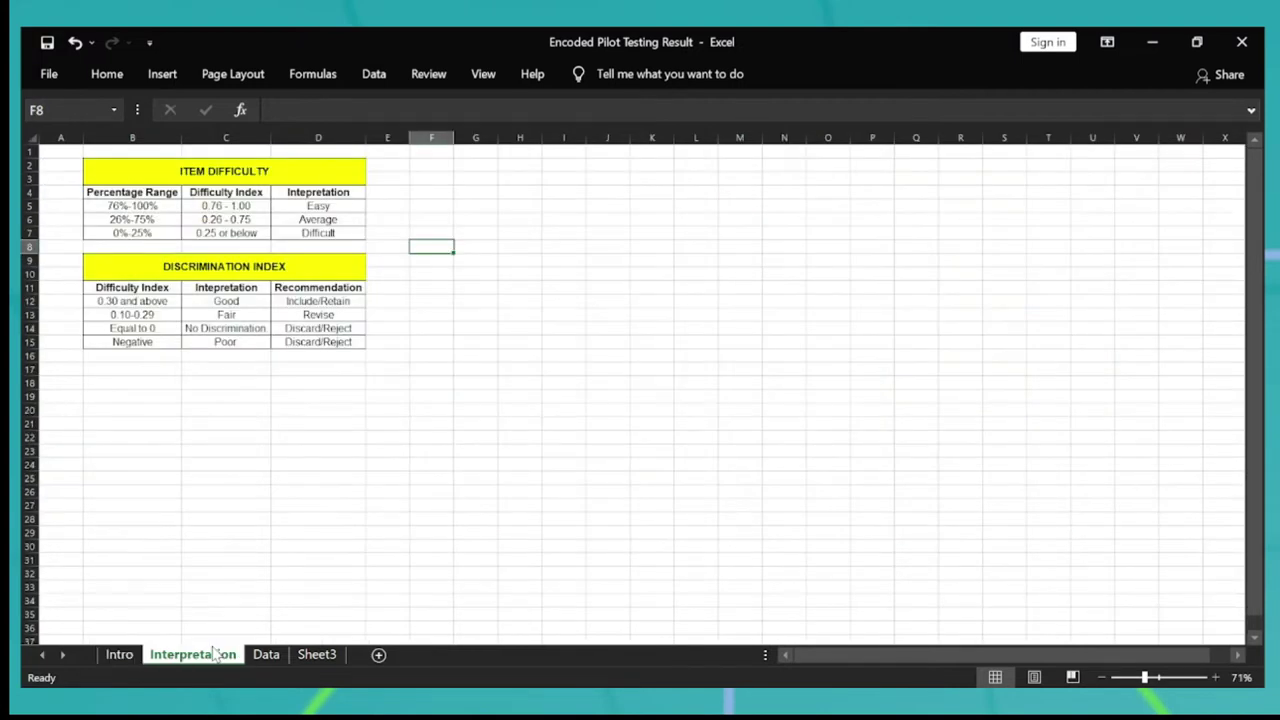
{"action": "left_click", "coordinate": [266, 656]}
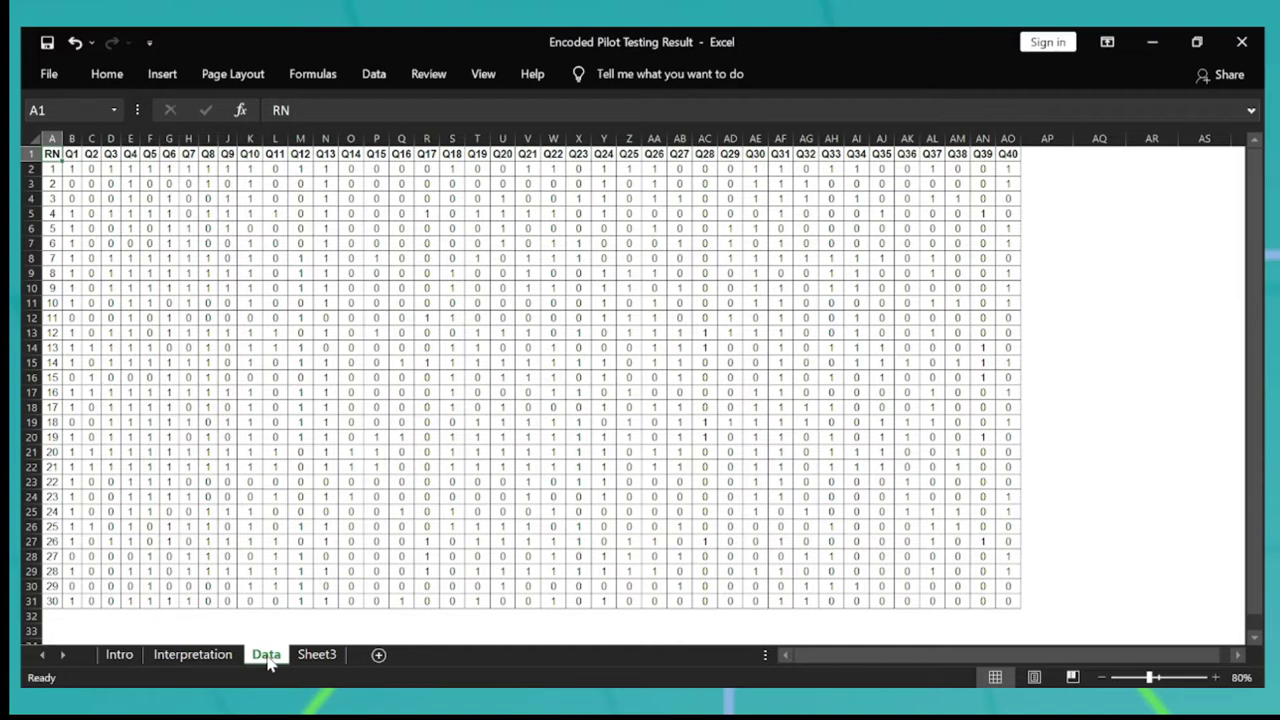
{"action": "key", "text": "ctrl+shift+Right"}
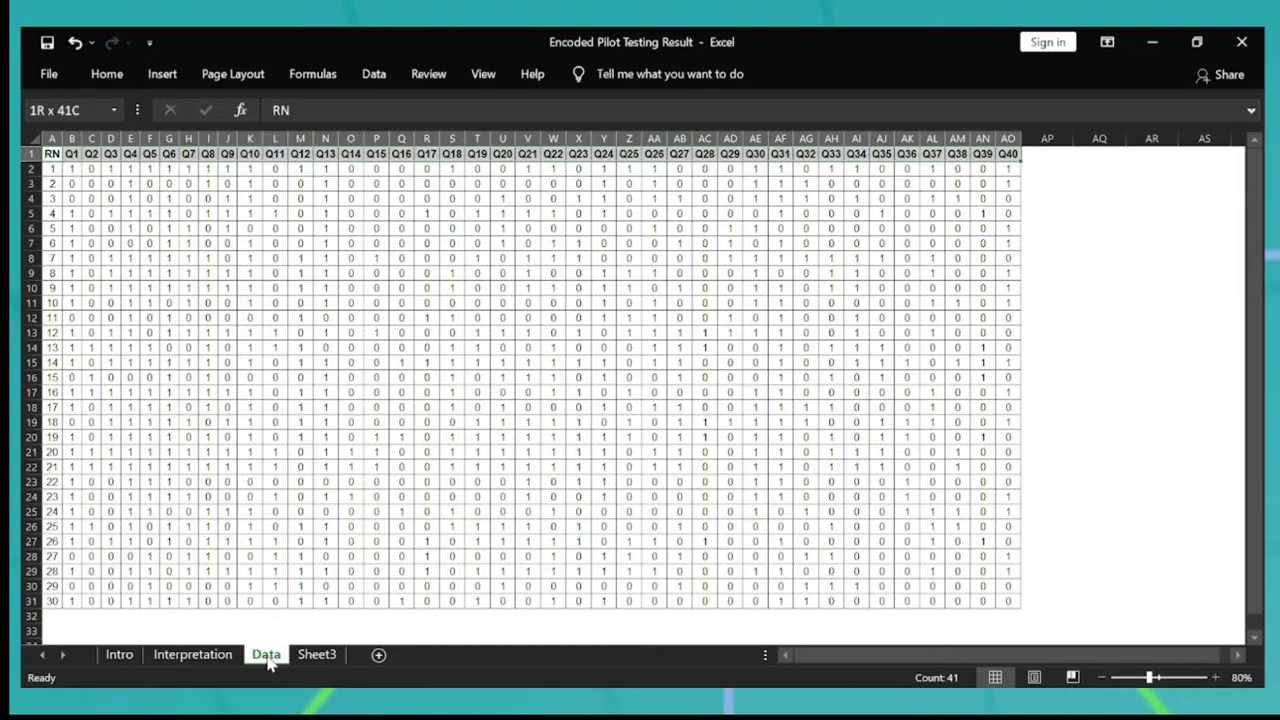
{"action": "key", "text": "ctrl+Down"}
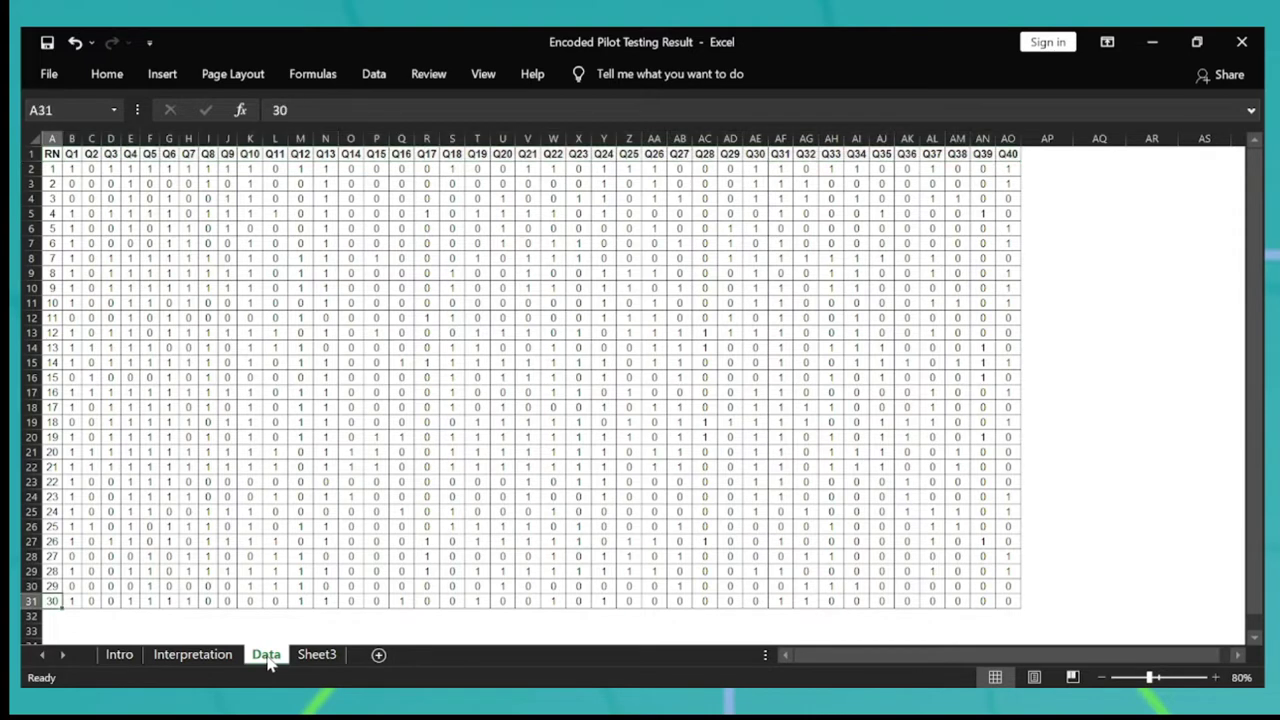
{"action": "key", "text": "ctrl+shift+Up"}
{"action": "key", "text": "ctrl+shift+Right"}
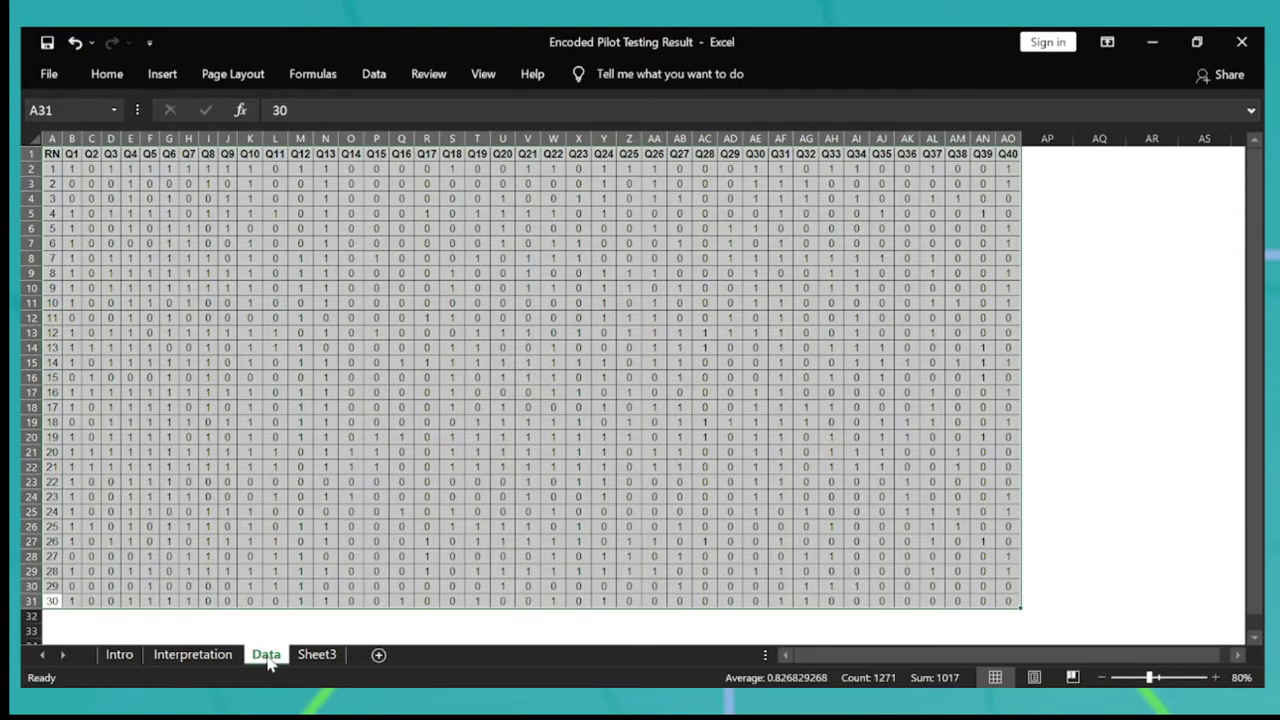
{"action": "key", "text": "Up"}
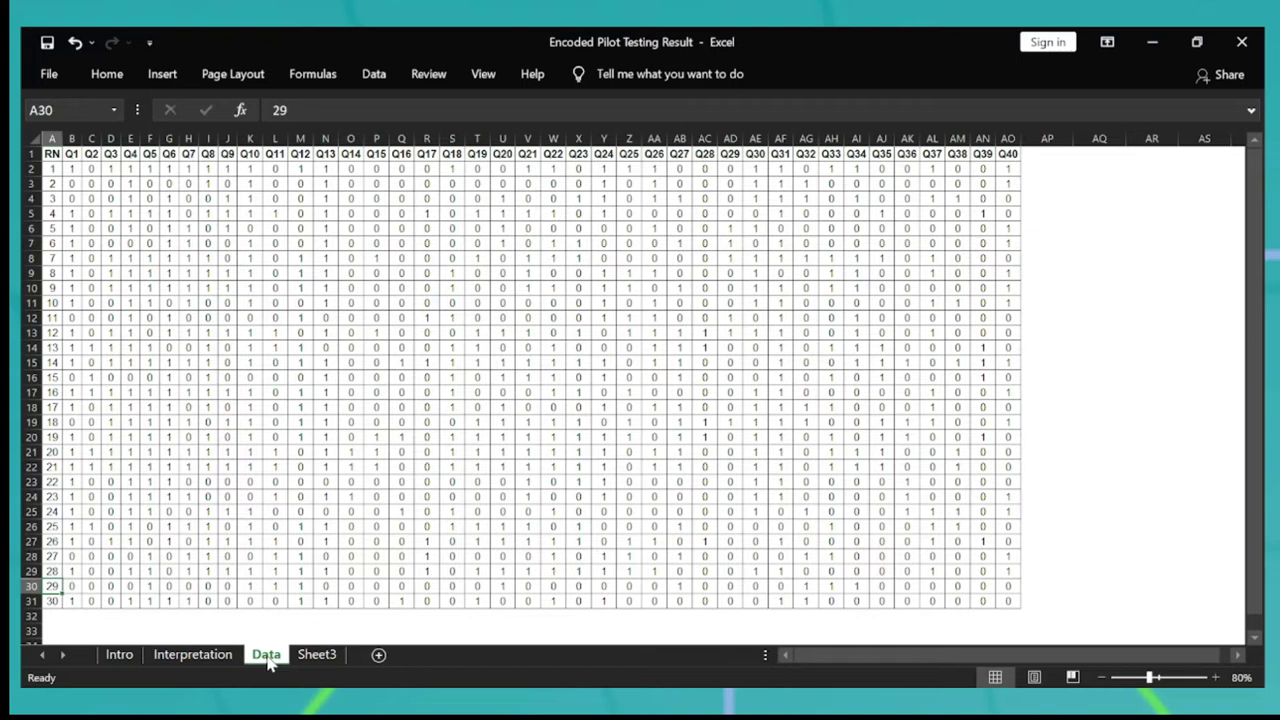
{"action": "key", "text": "ctrl+Home"}
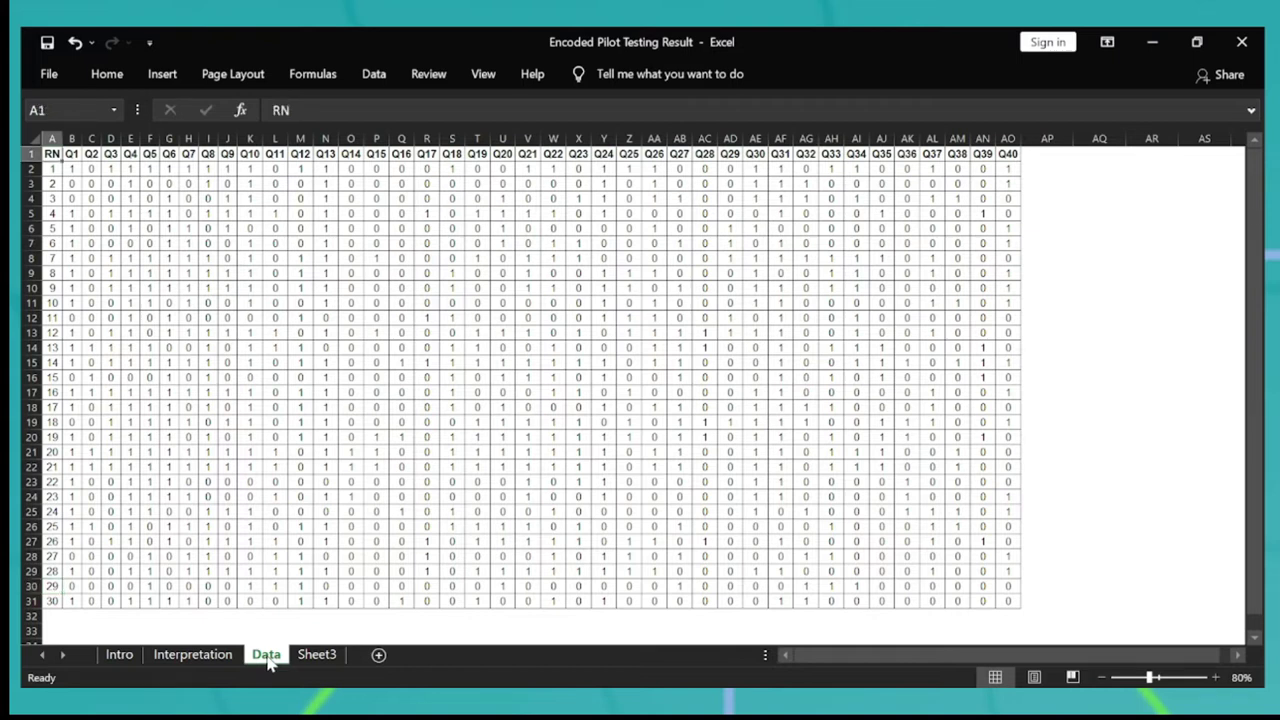
Examine the header row from RN to Q40 and the respondent numbers in column A of the Data sheet.
{"action": "key", "text": "ctrl+shift+Right"}
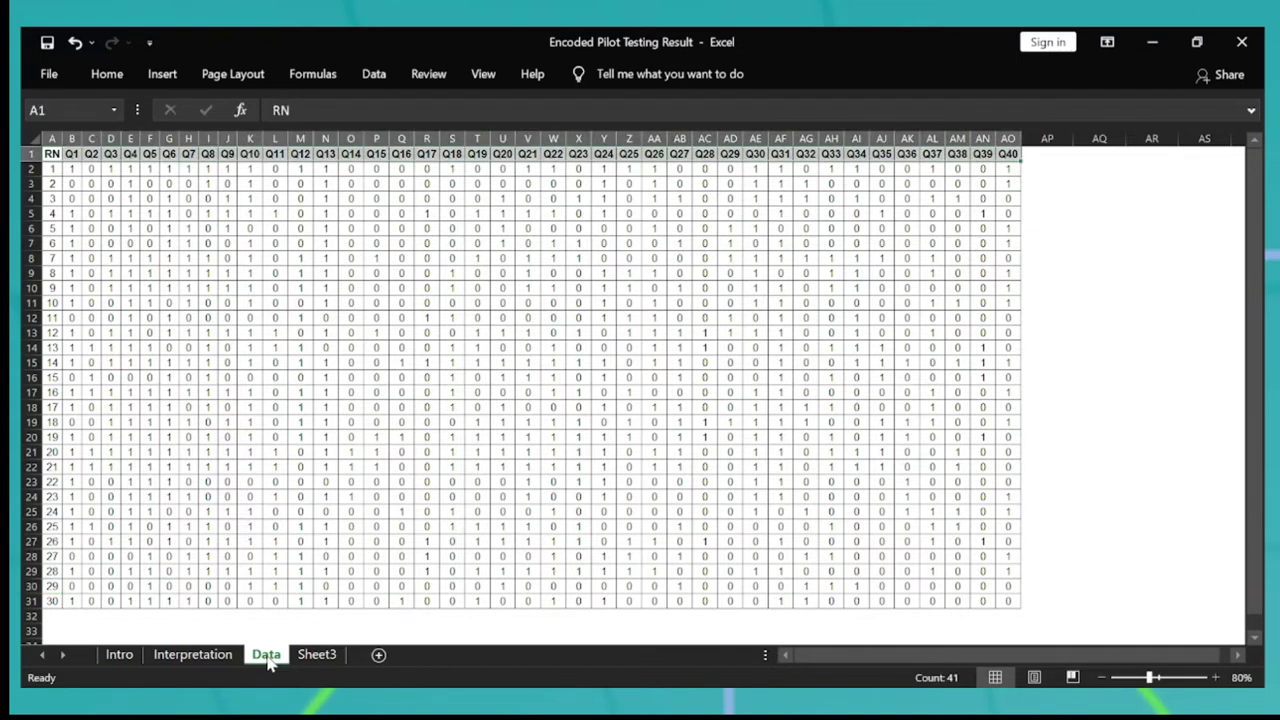
{"action": "key", "text": "Down"}
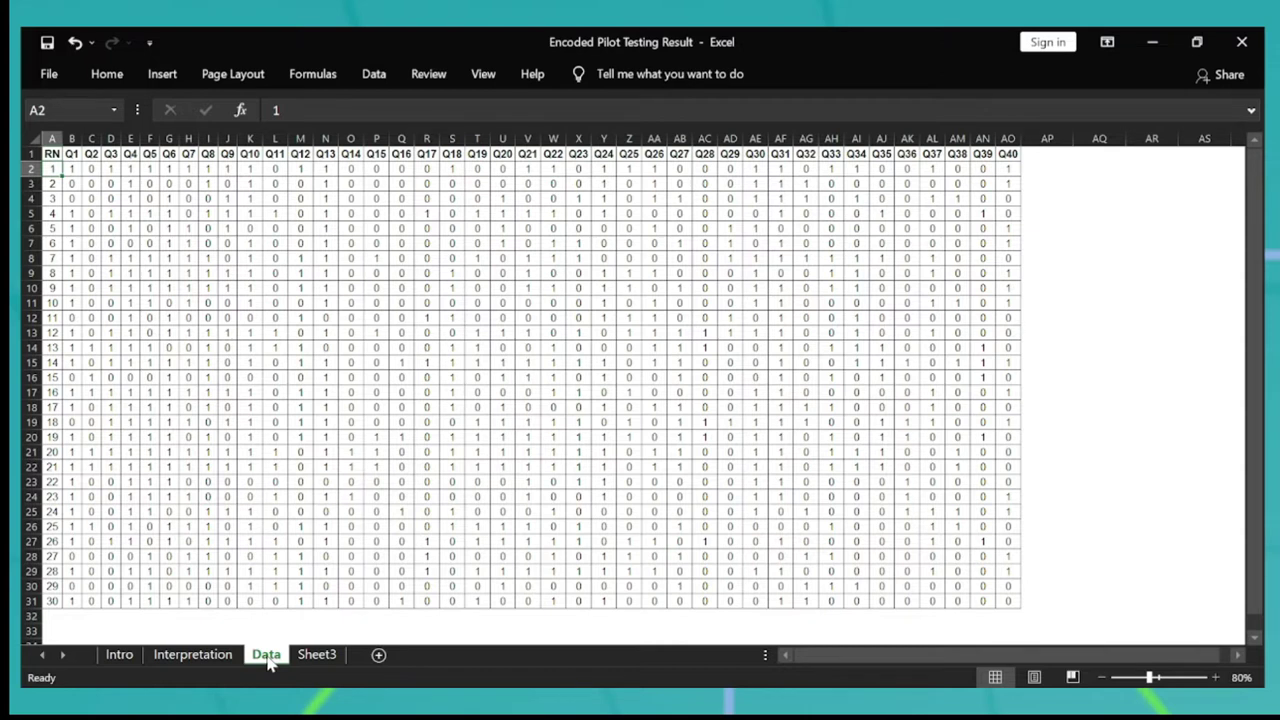
{"action": "key", "text": "Up"}
{"action": "key", "text": "ctrl+shift+Down"}
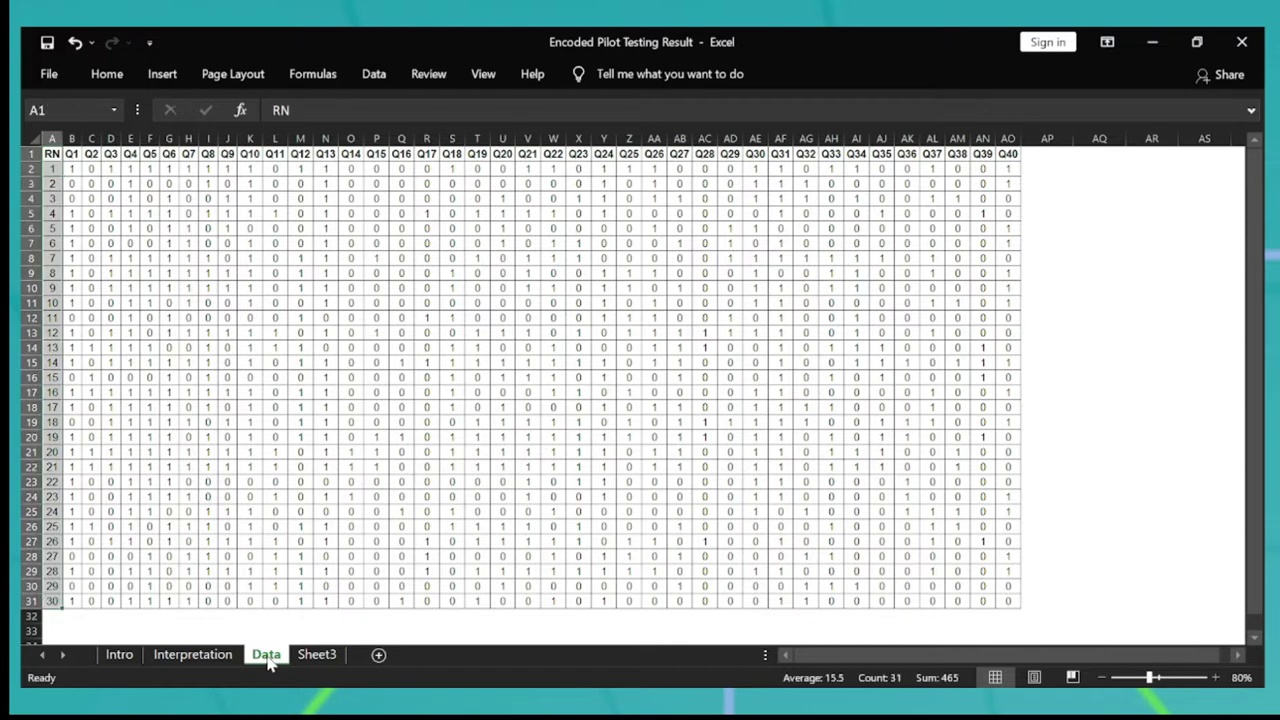
{"action": "key", "text": "Right"}
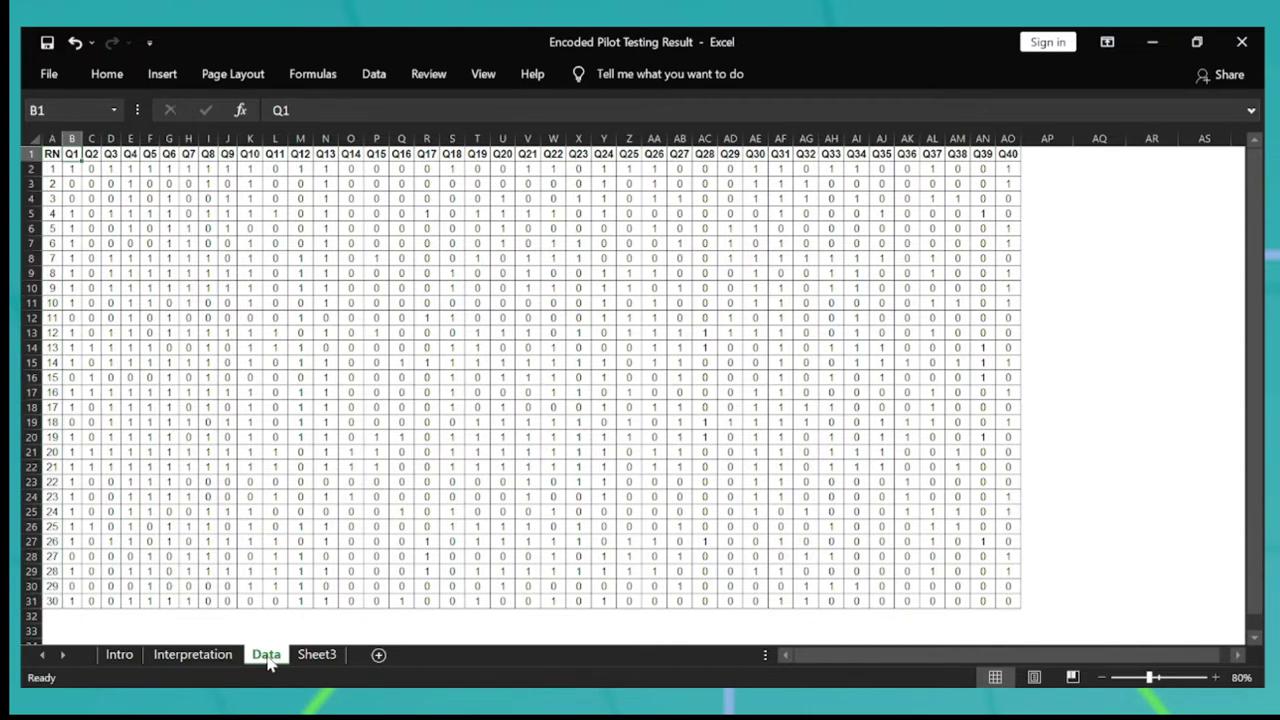
{"action": "key", "text": "ctrl+Right"}
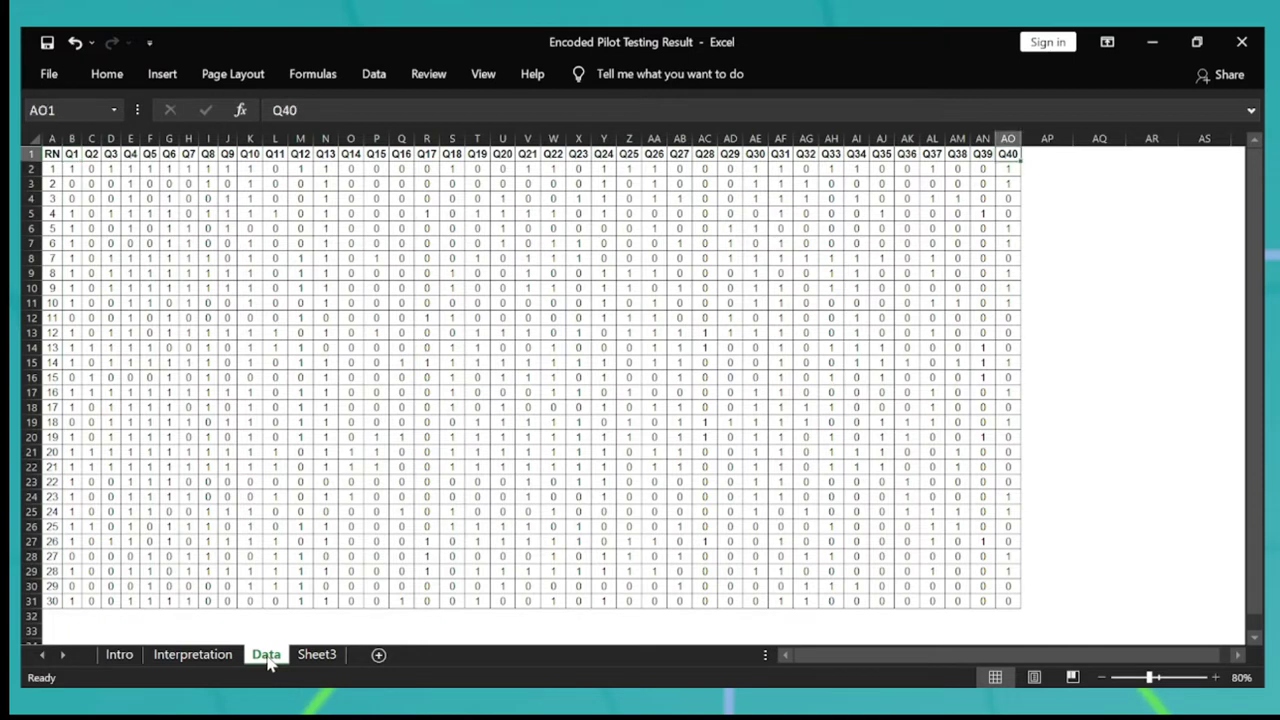
{"action": "key", "text": "Right"}
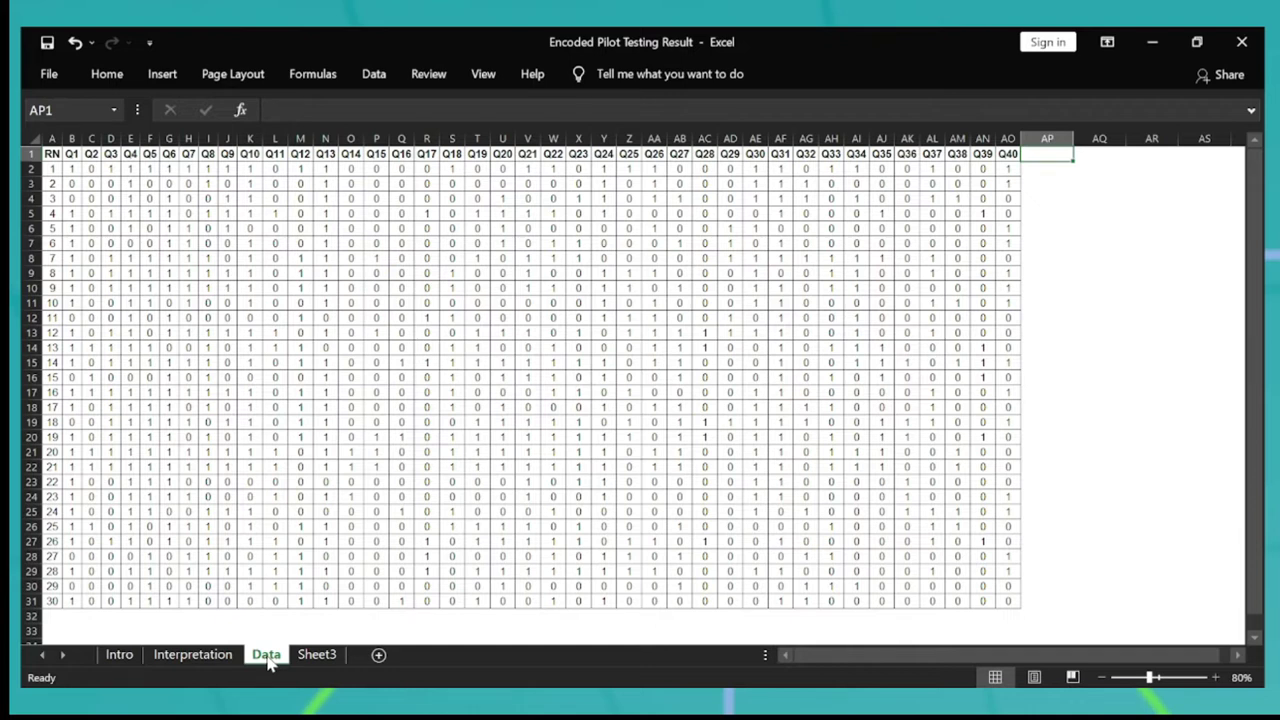
{"action": "key", "text": "ctrl+Left"}
{"action": "key", "text": "ctrl+Left"}
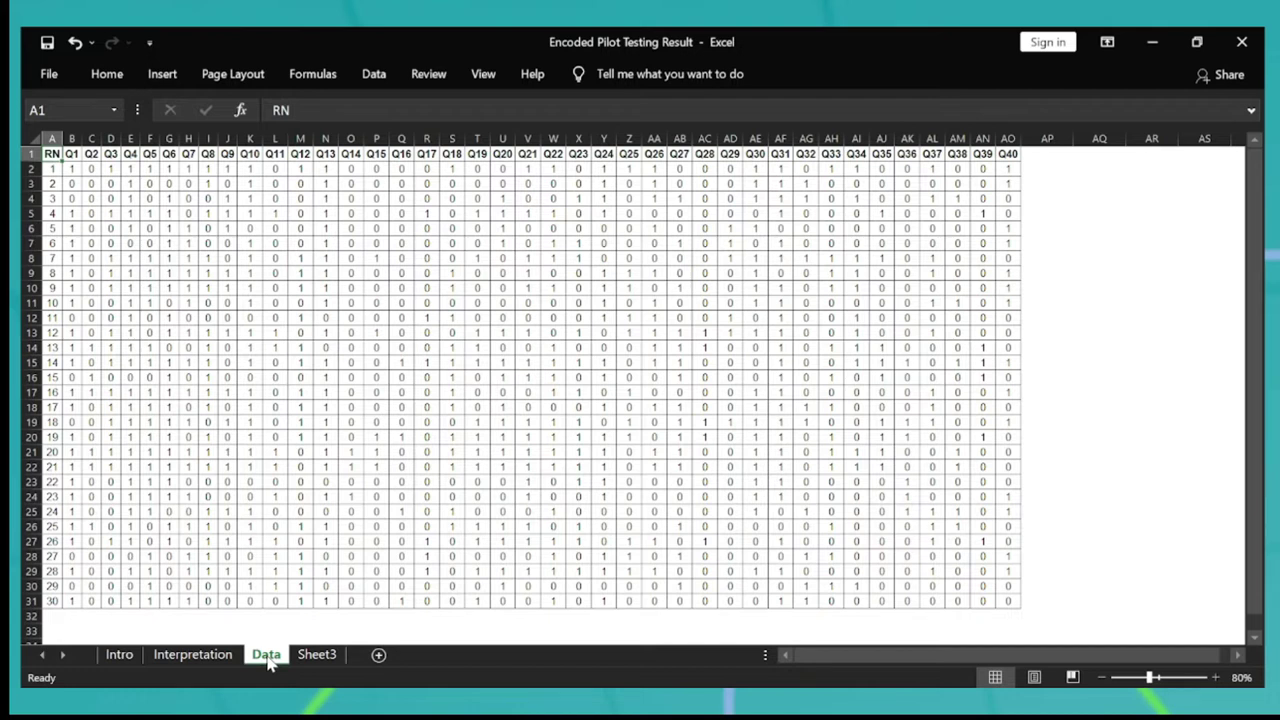
Enter the header Score in cell AP1, beside the Q40 column.
{"action": "key", "text": "ctrl+Right"}
{"action": "key", "text": "Right"}
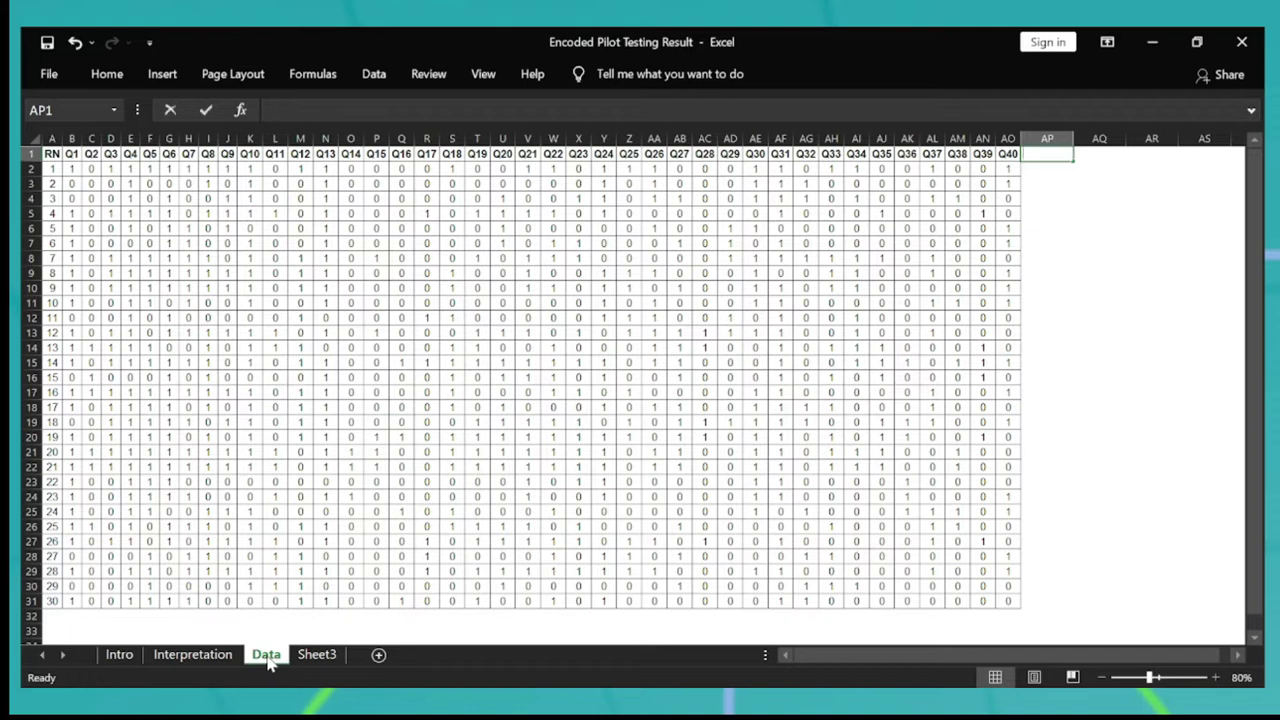
{"action": "type", "text": "Tot"}
{"action": "key", "text": "BackSpace"}
{"action": "key", "text": "BackSpace"}
{"action": "key", "text": "BackSpace"}
{"action": "type", "text": "Score"}
{"action": "key", "text": "Return"}
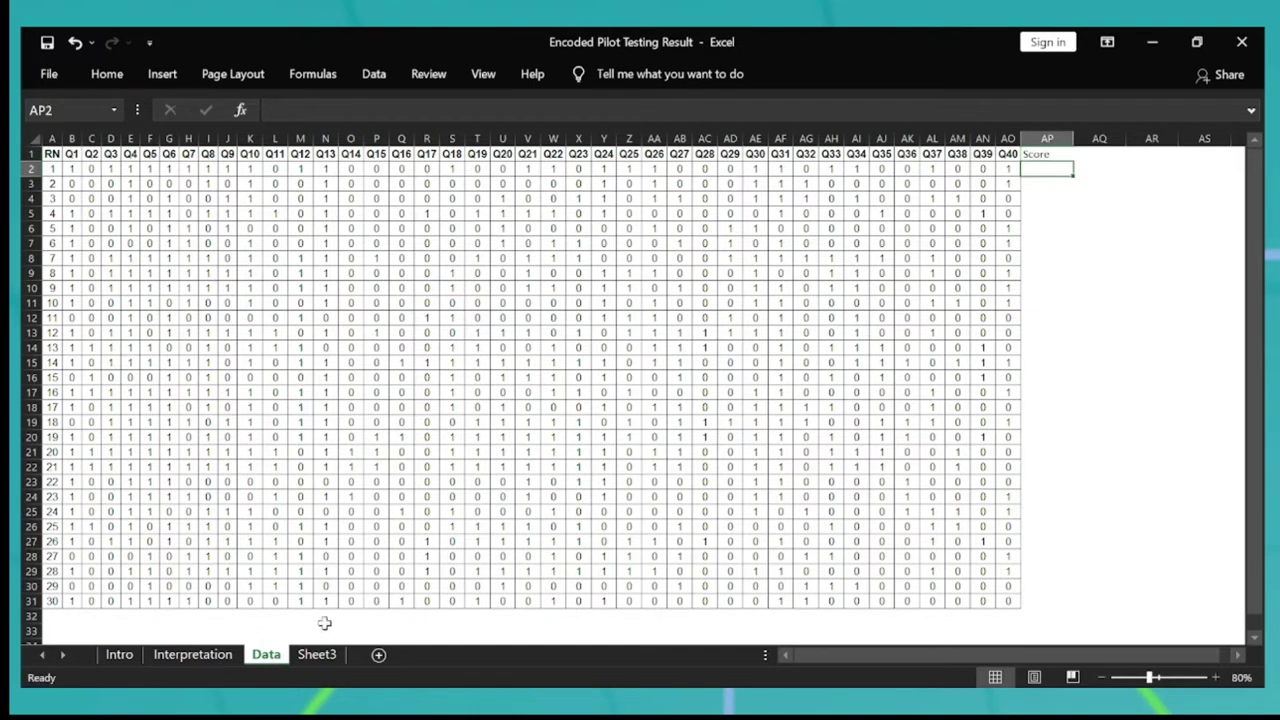
Center the Score header in cell AP1 horizontally.
{"action": "key", "text": "Up"}
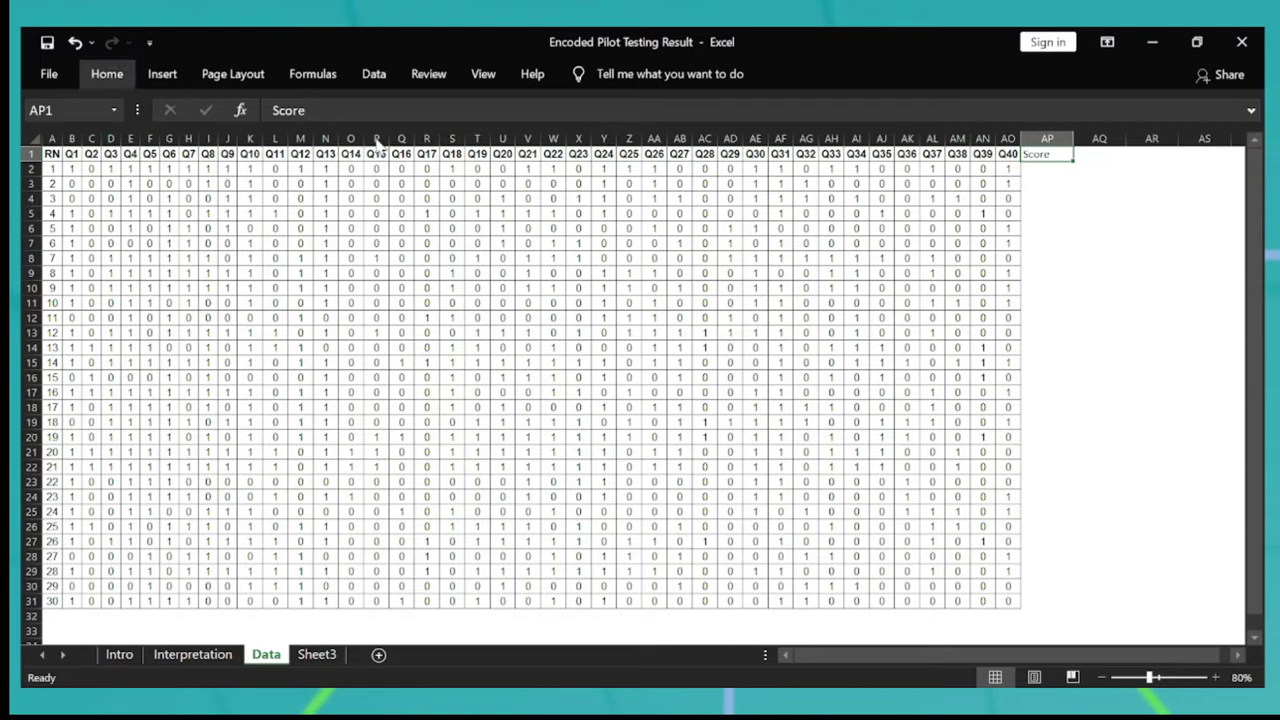
{"action": "key", "text": "alt+h"}
{"action": "key", "text": "a"}
{"action": "key", "text": "c"}
Total the first respondent's answers in cell AP2 with the formula =SUM(B2:AO2).
{"action": "key", "text": "Down"}
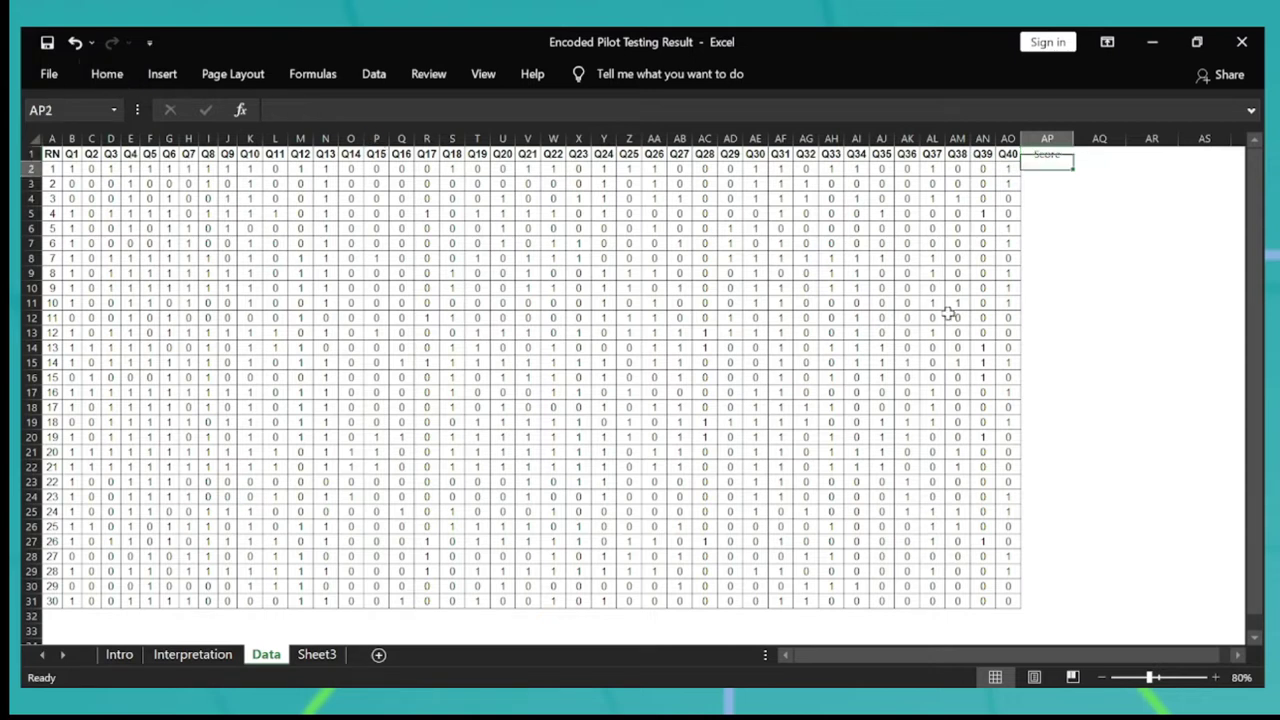
{"action": "scroll", "coordinate": [1043, 157], "scroll_direction": "up", "scroll_amount": 5}
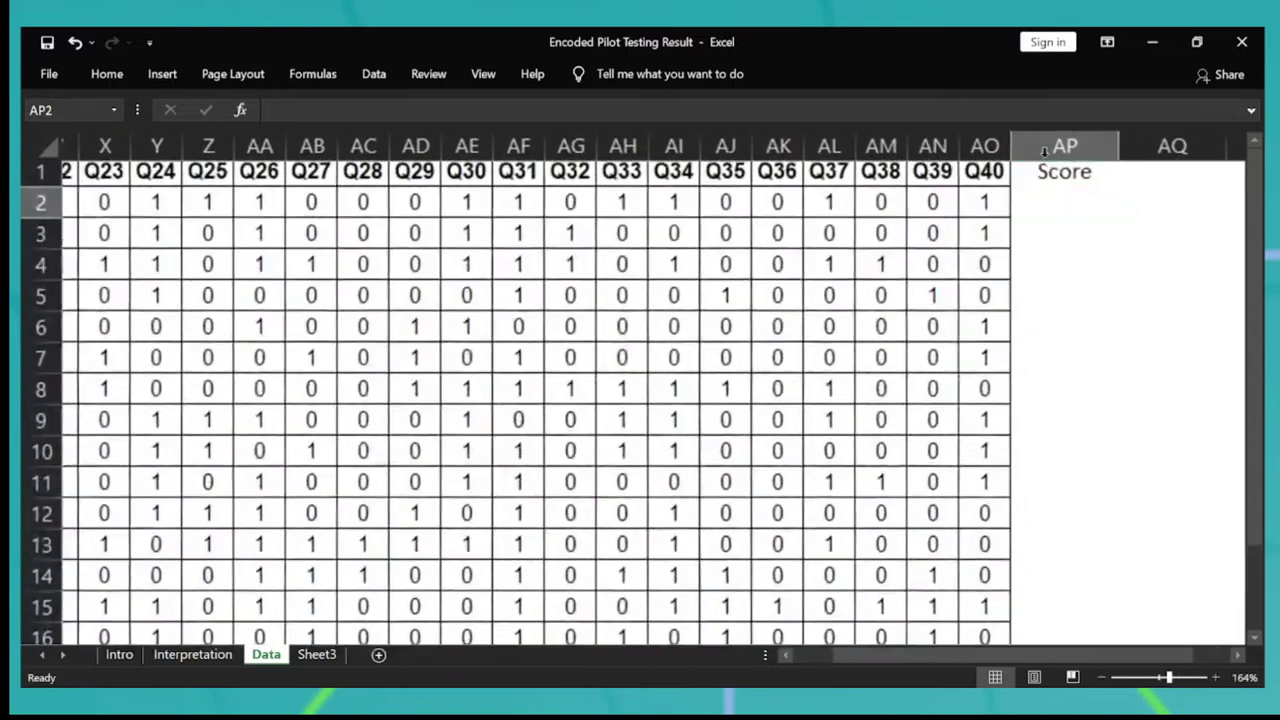
{"action": "key", "text": "Up"}
{"action": "key", "text": "Down"}
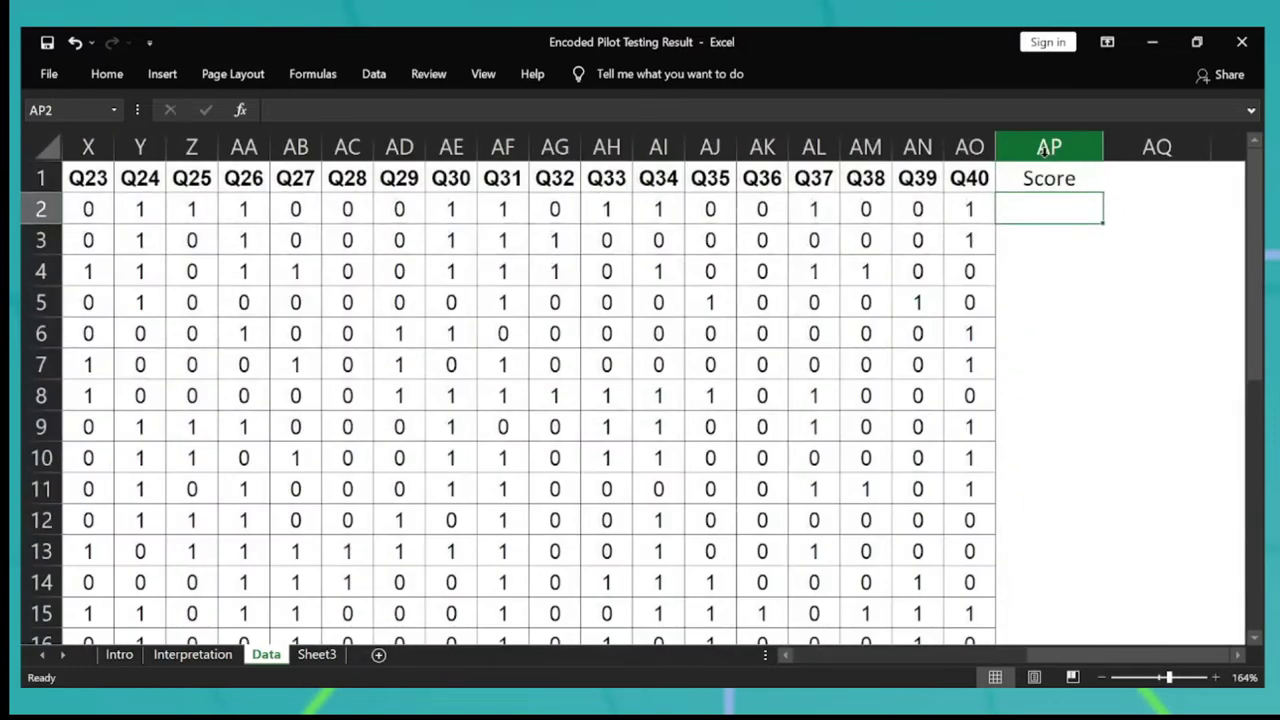
{"action": "type", "text": "=sum"}
{"action": "key", "text": "Tab"}
{"action": "key", "text": "Left"}
{"action": "key", "text": "ctrl+shift+Left"}
{"action": "key", "text": "shift+Right"}
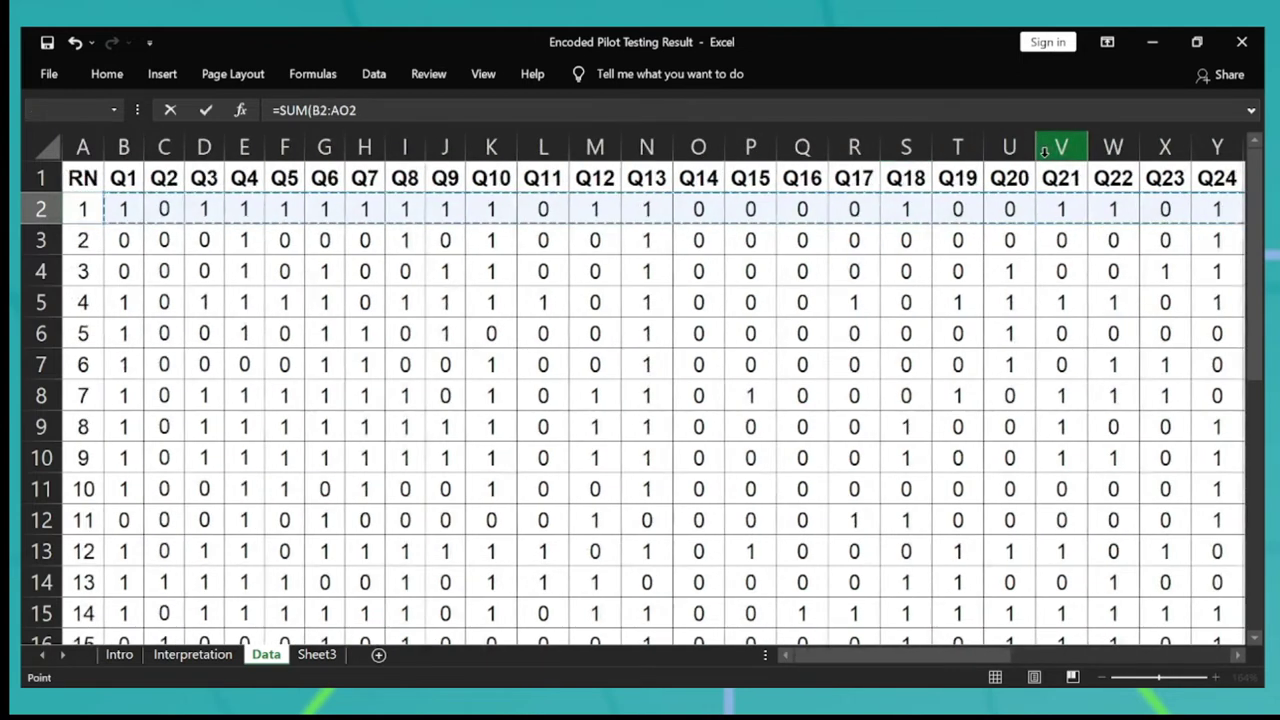
{"action": "key", "text": "Return"}
Copy the SUM formula from AP2 down the Score column to row 31 for all respondents.
{"action": "key", "text": "Up"}
{"action": "key", "text": "ctrl+c"}
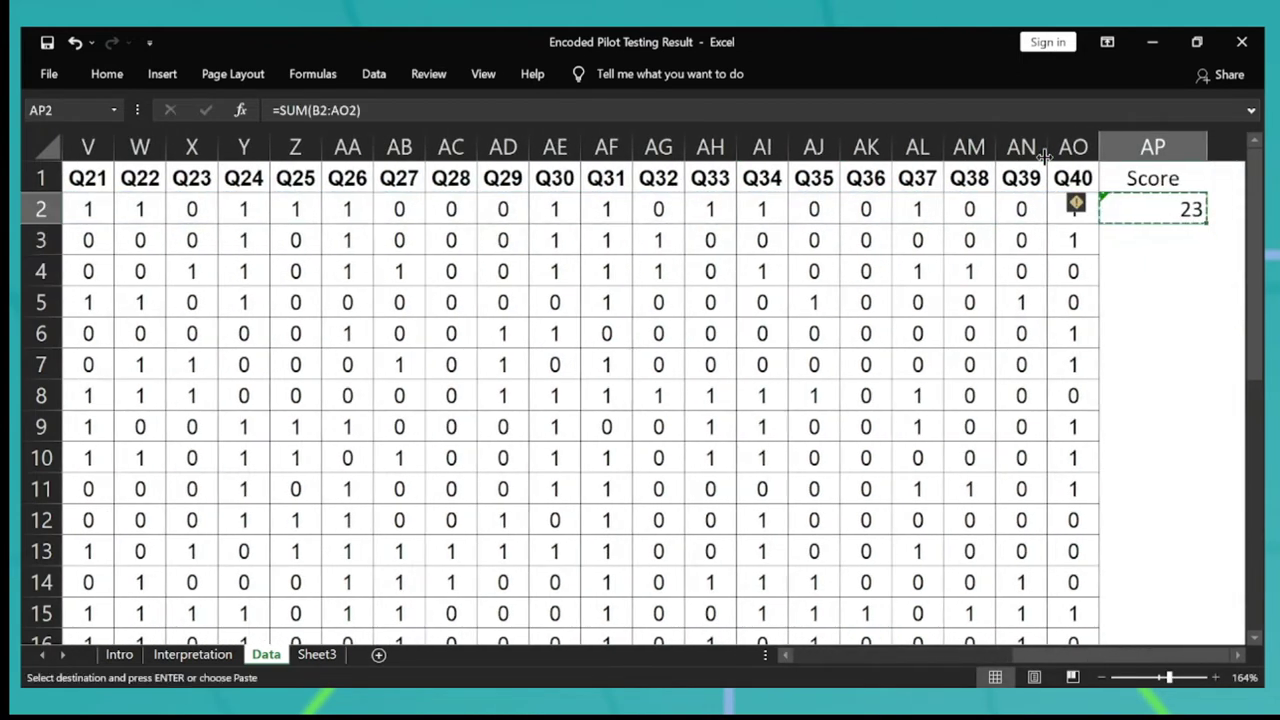
{"action": "key", "text": "Left"}
{"action": "key", "text": "ctrl+Down"}
{"action": "key", "text": "Right"}
{"action": "key", "text": "ctrl+shift+Up"}
{"action": "key", "text": "Return"}
{"action": "key", "text": "ctrl+Up"}
{"action": "scroll", "coordinate": [1044, 157], "scroll_direction": "down", "scroll_amount": 7, "text": "ctrl"}
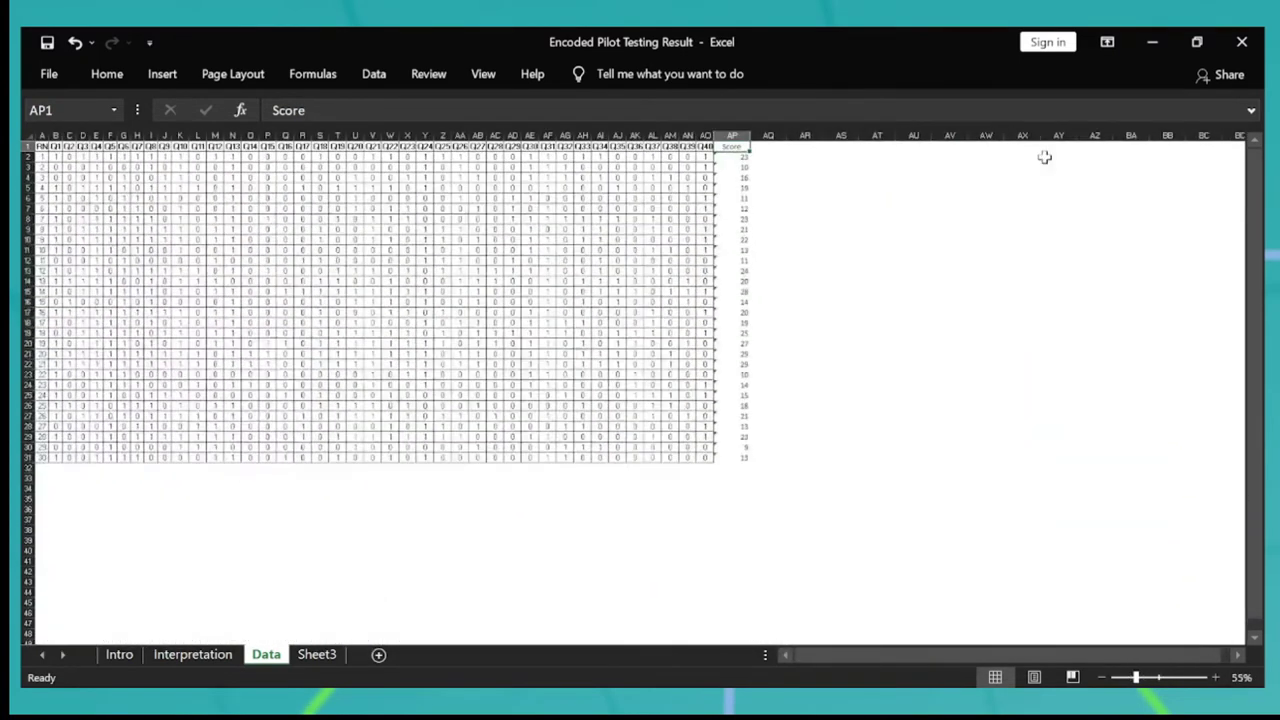
Check the computed totals in the Score column against the response table, AP1:AP31.
{"action": "left_click", "coordinate": [733, 159]}
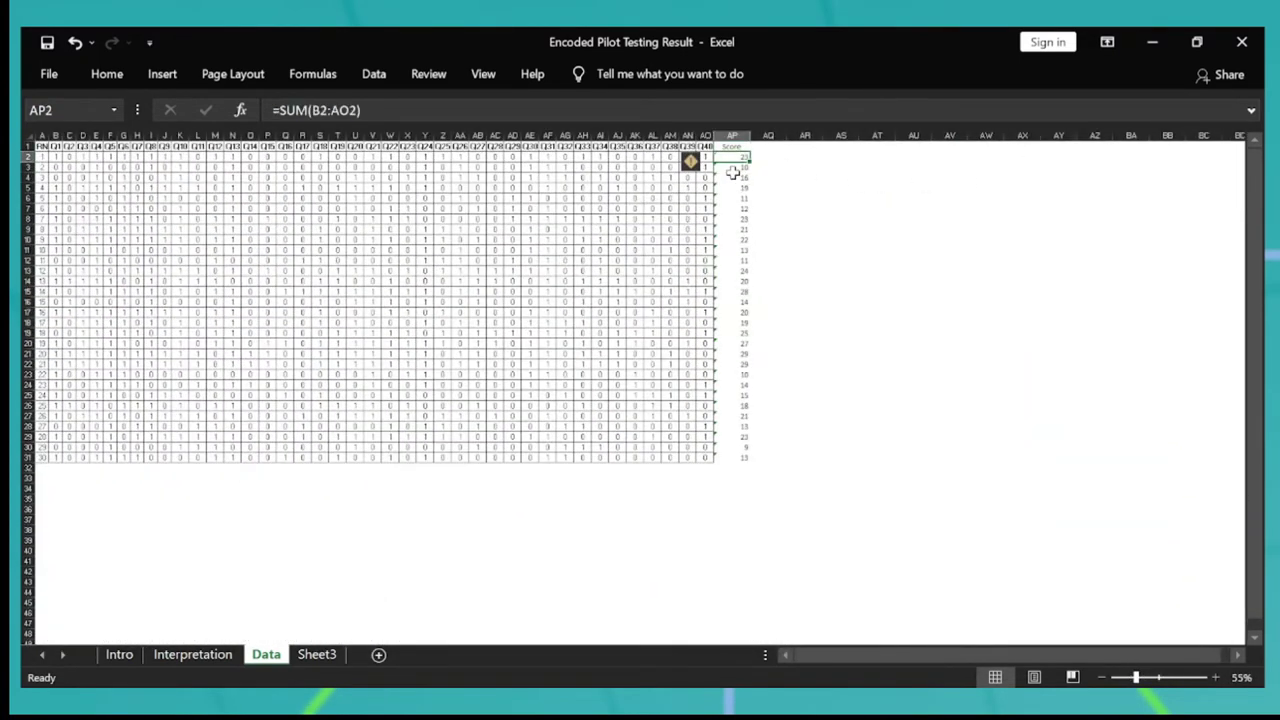
{"action": "key", "text": "ctrl+Up"}
{"action": "key", "text": "ctrl+shift+Down"}
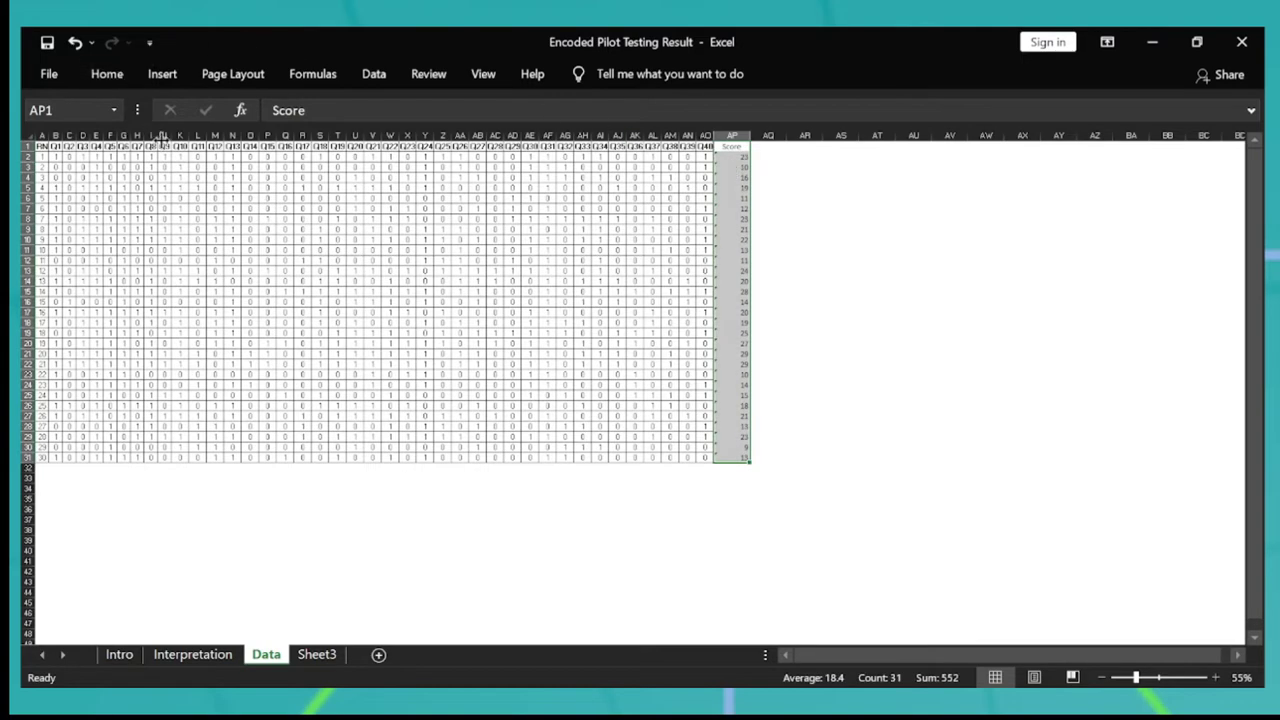
{"action": "key", "text": "Left"}
{"action": "scroll", "coordinate": [406, 220], "scroll_direction": "up", "scroll_amount": 4, "text": "ctrl"}
{"action": "key", "text": "Left"}
{"action": "key", "text": "ctrl+Left"}
{"action": "key", "text": "Right"}
{"action": "key", "text": "ctrl+Right"}
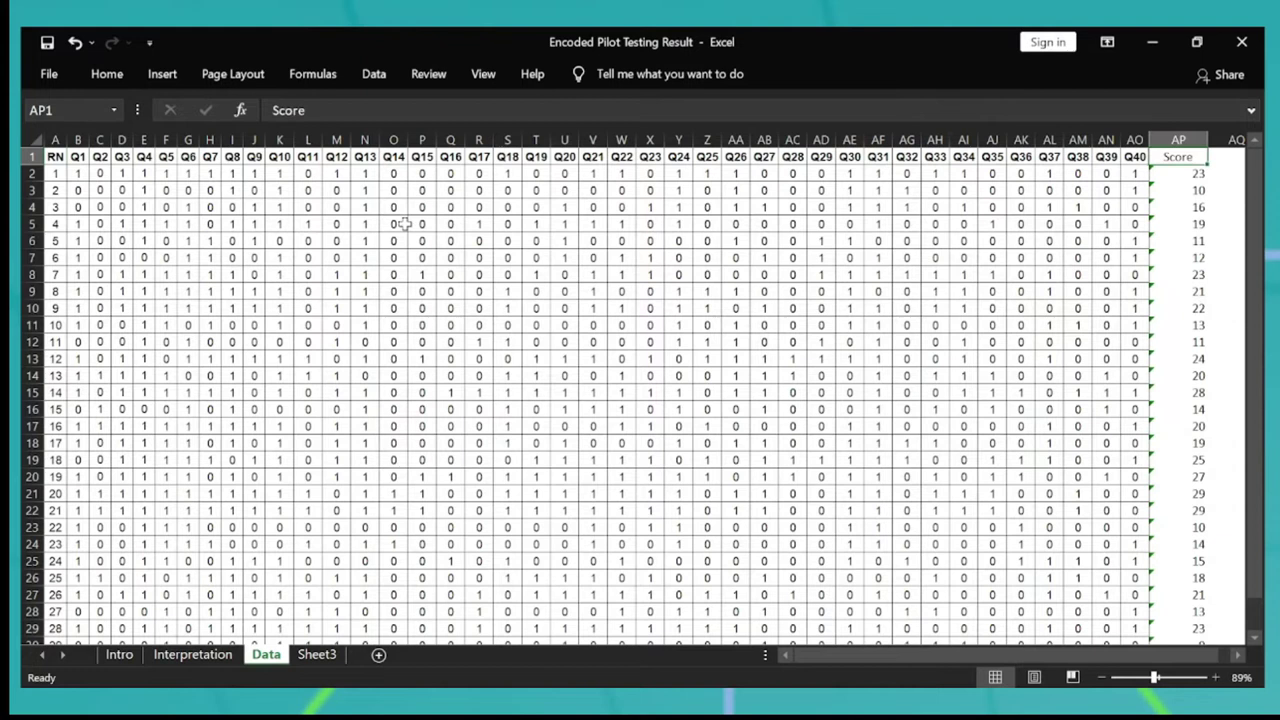
Sort the response table by the Score column from smallest to largest and check its first and last rows.
{"action": "key", "text": "Down"}
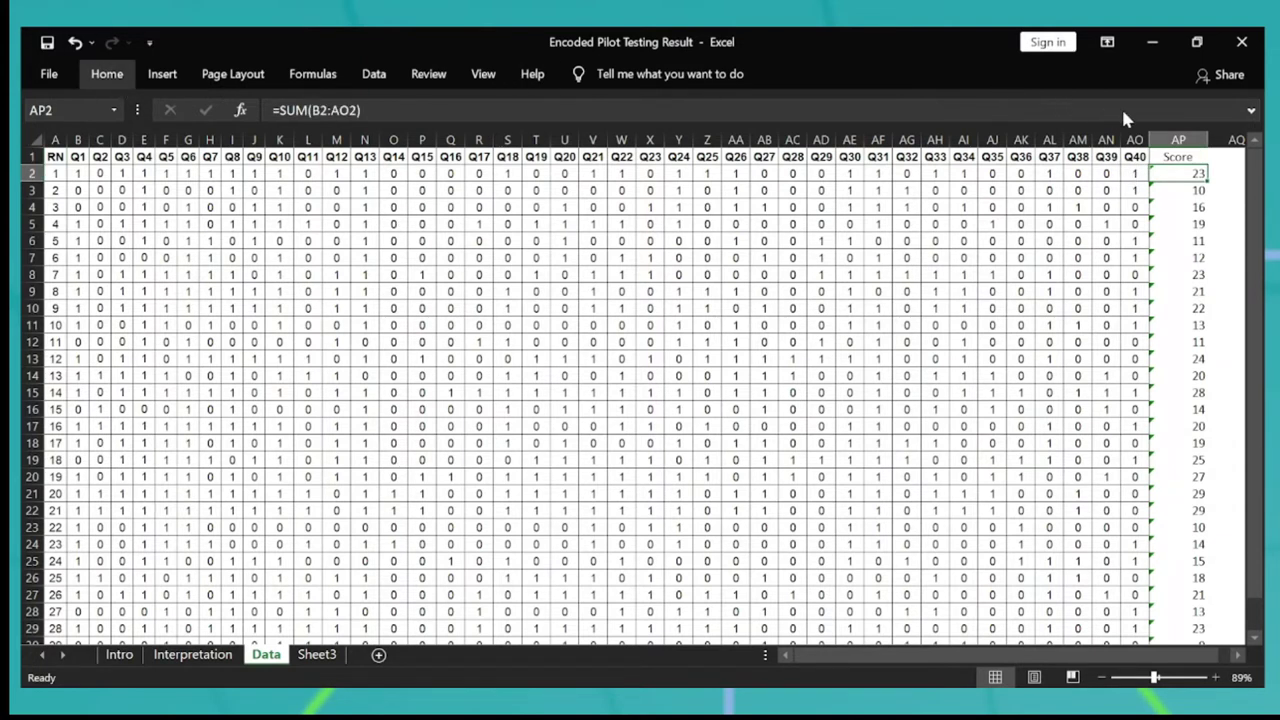
{"action": "key", "text": "alt+h"}
{"action": "key", "text": "s"}
{"action": "key", "text": "s"}
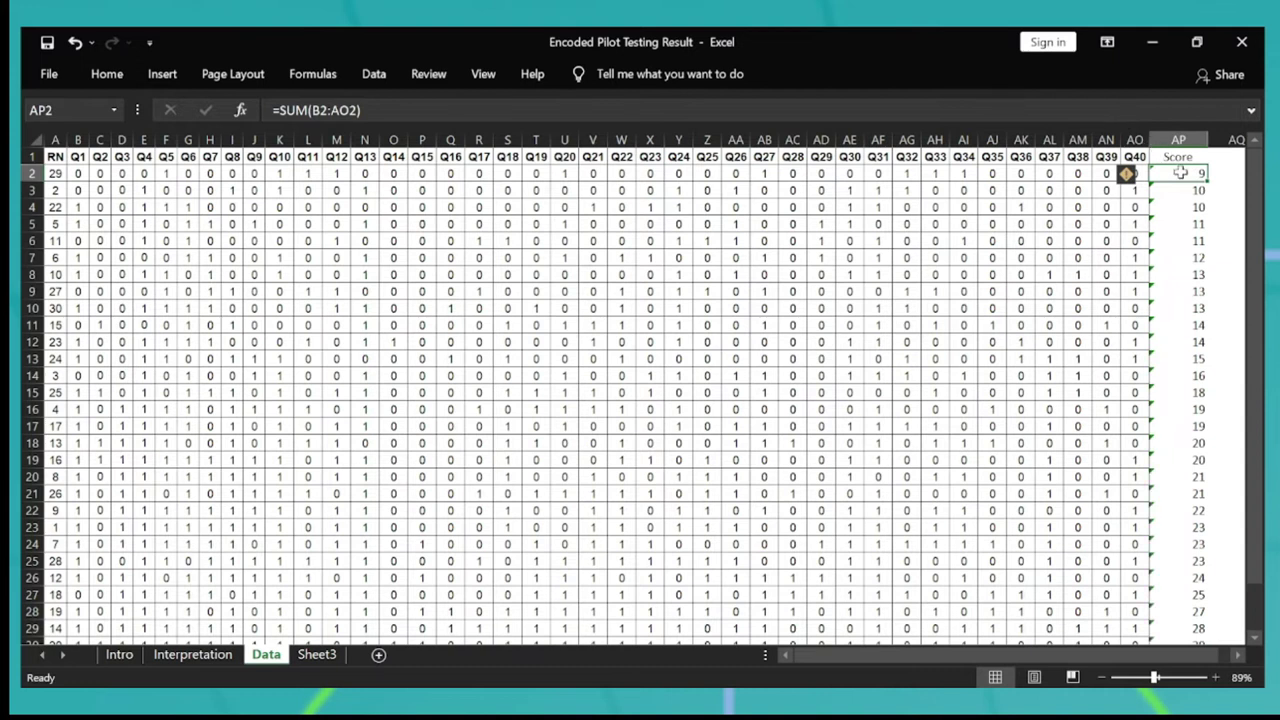
{"action": "key", "text": "Up"}
{"action": "key", "text": "Down"}
{"action": "key", "text": "ctrl+Down"}
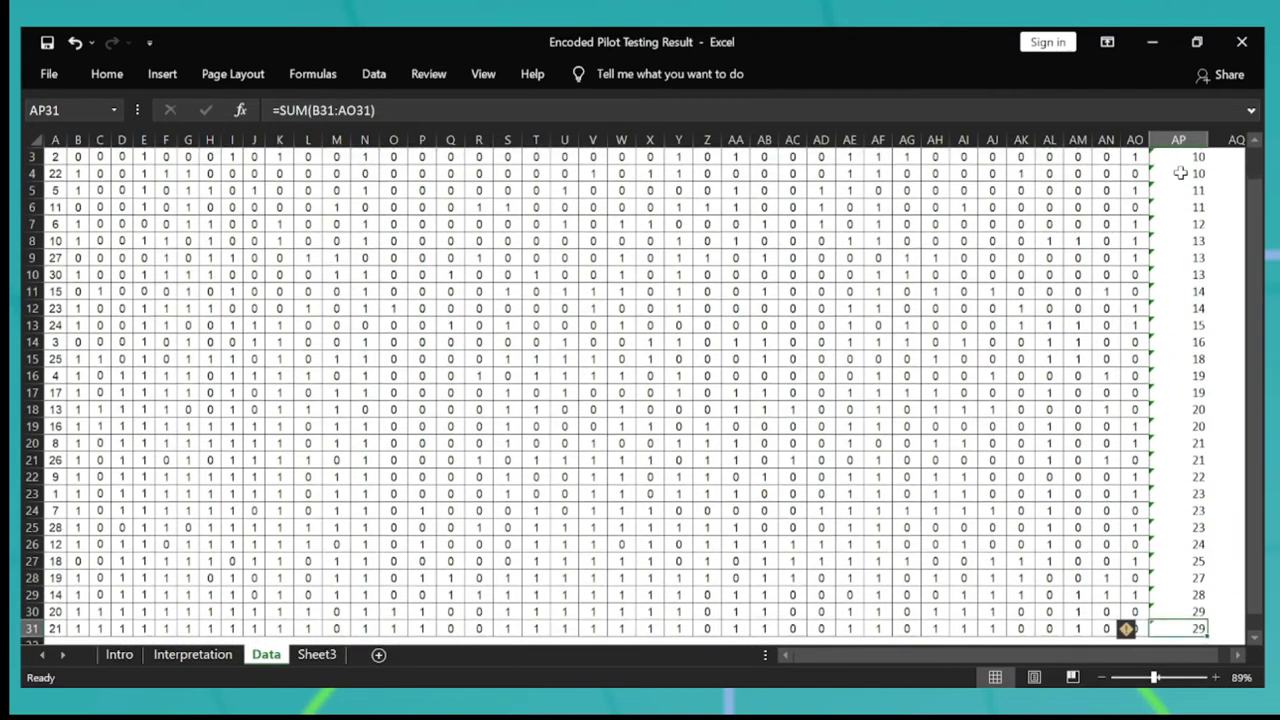
{"action": "key", "text": "ctrl+Up"}
Enter the header Item Difficulty Index in cell AQ1, beside the Score column.
{"action": "key", "text": "Right"}
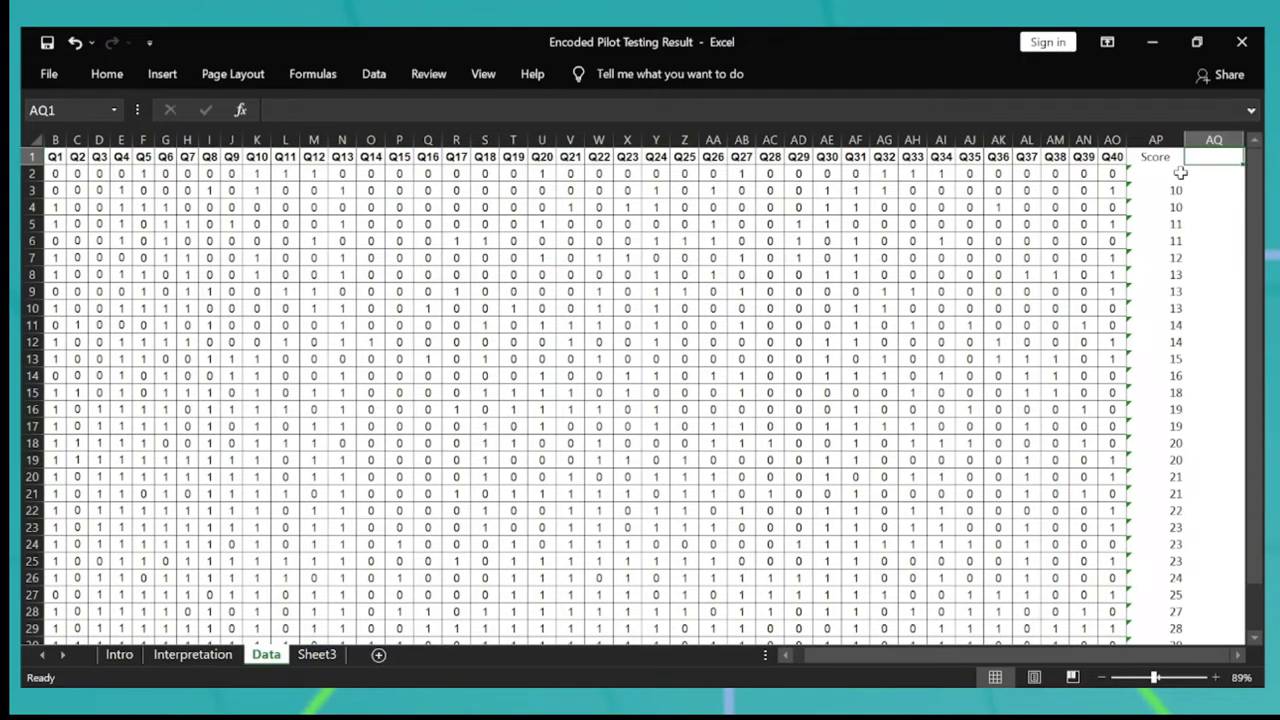
{"action": "left_click", "coordinate": [1181, 173]}
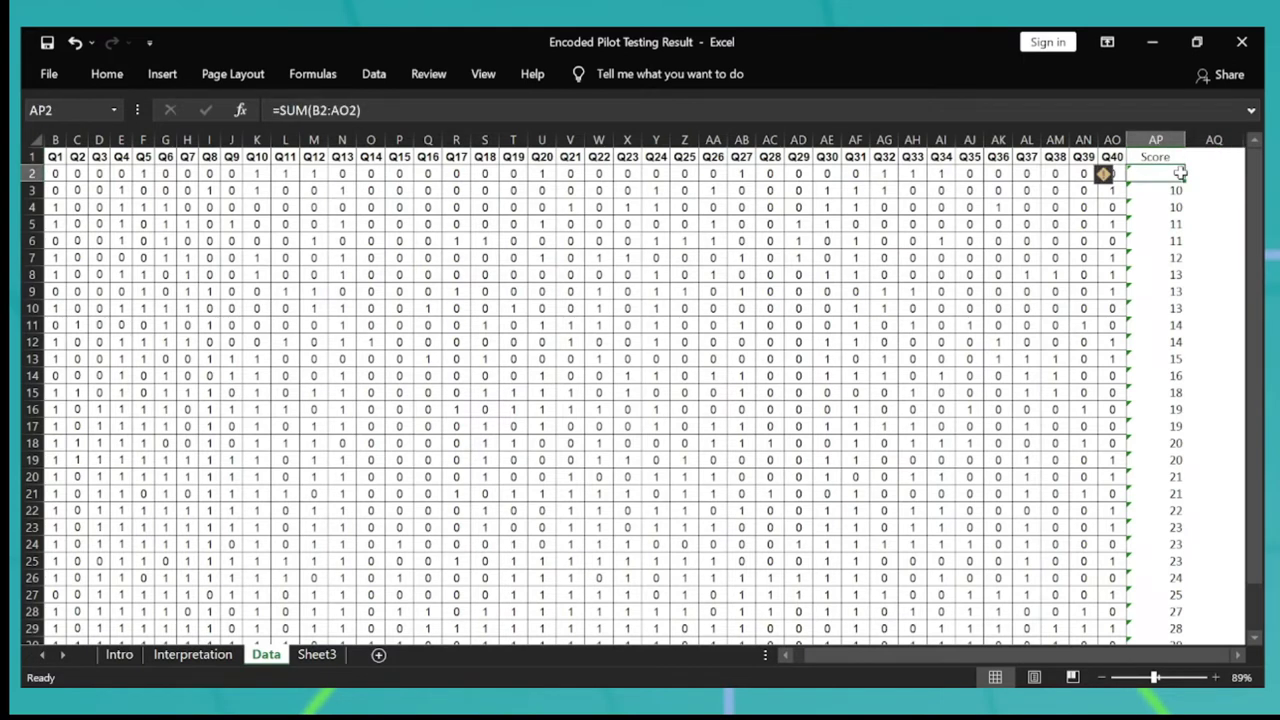
{"action": "key", "text": "Up"}
{"action": "key", "text": "Right"}
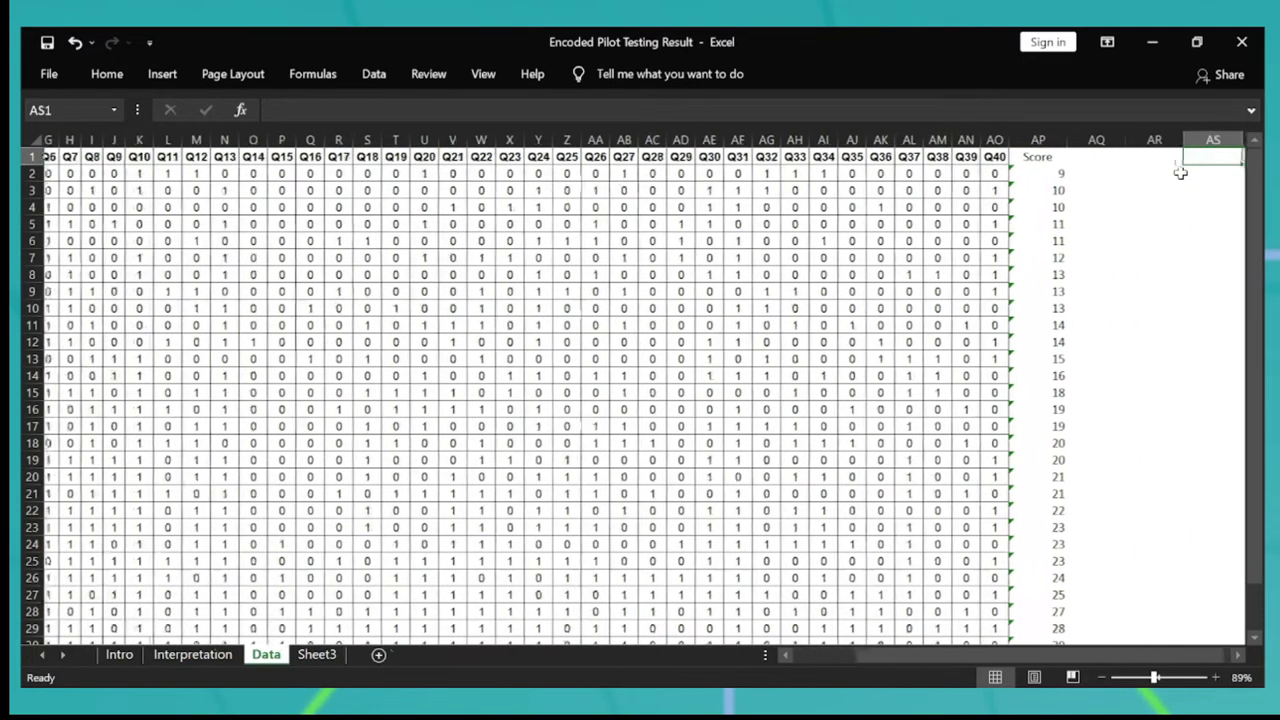
{"action": "type", "text": "Item"}
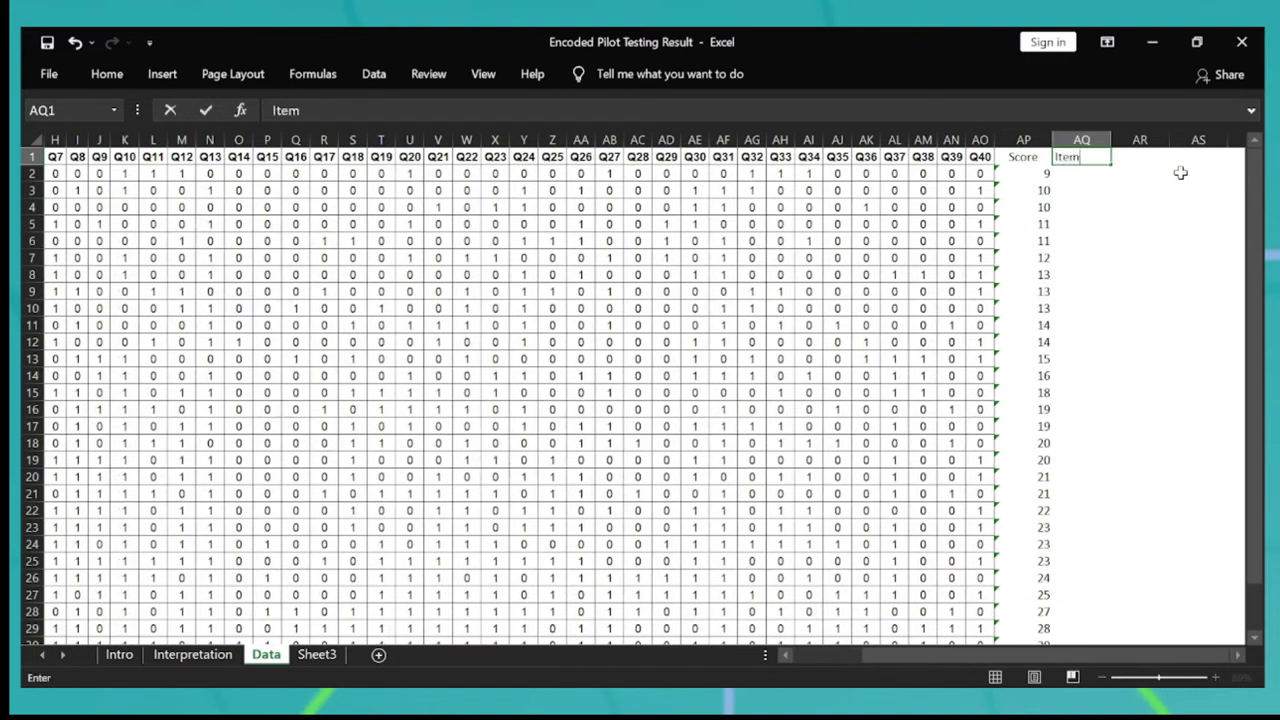
{"action": "type", "text": " Difficulty Index"}
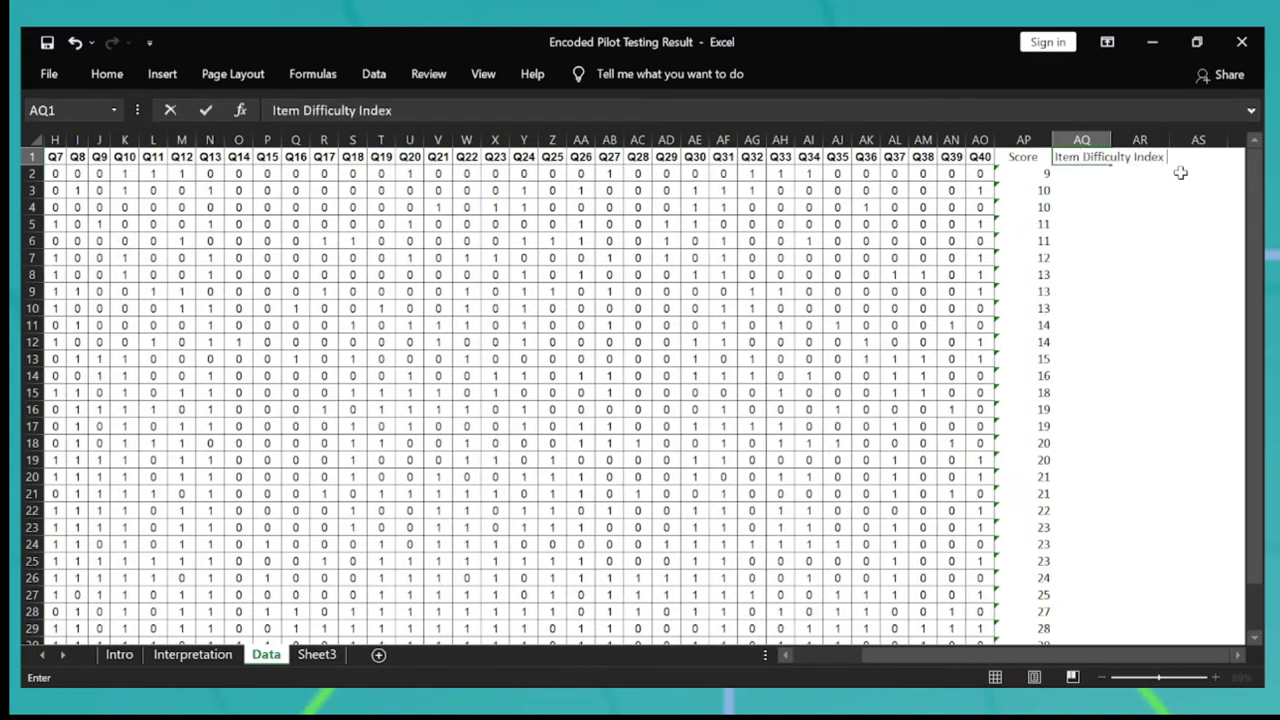
{"action": "key", "text": "Return"}
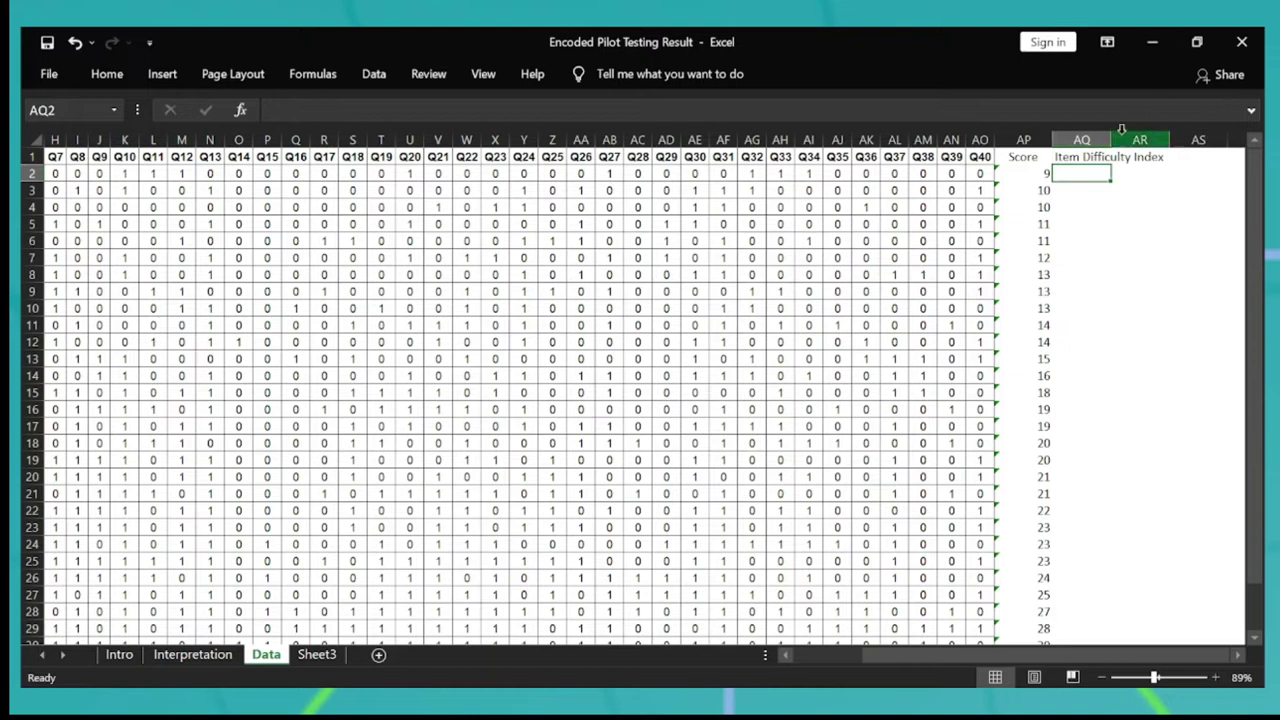
Fit the width of column AQ to its Item Difficulty Index header and check the first Score formula in AP2.
{"action": "double_click", "coordinate": [1110, 138]}
{"action": "left_click", "coordinate": [1026, 288]}
{"action": "key", "text": "ctrl+Up"}
{"action": "key", "text": "Down"}
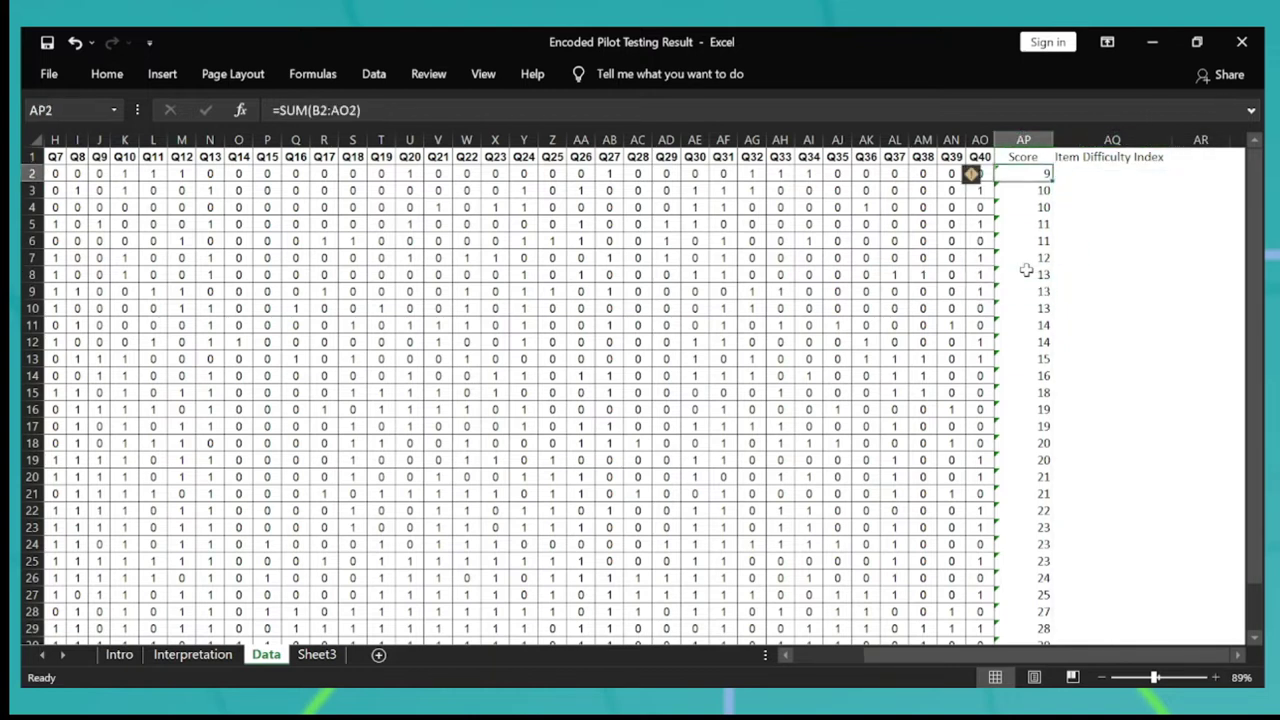
{"action": "key", "text": "Right"}
{"action": "key", "text": "Left"}
Enter the row label Total in cell A32 below the respondent numbers and fit column A to its contents.
{"action": "key", "text": "ctrl+Down"}
{"action": "key", "text": "Down"}
{"action": "key", "text": "ctrl+Left"}
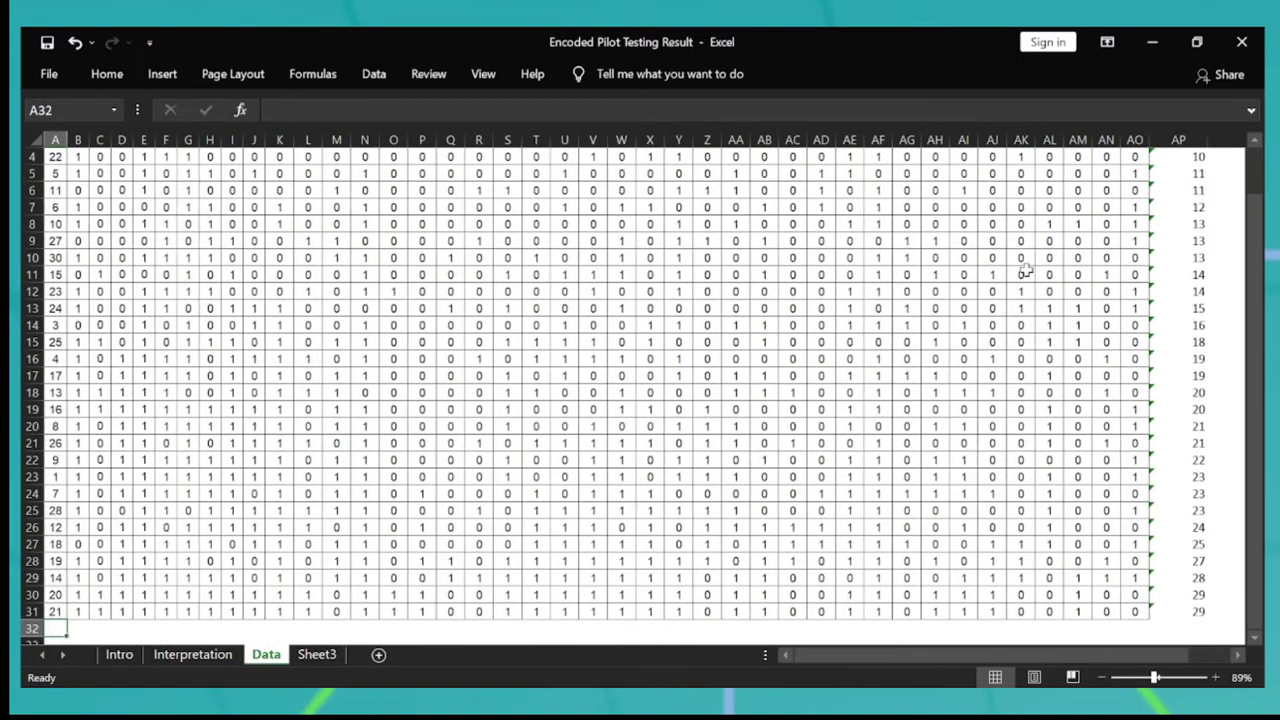
{"action": "type", "text": "Total"}
{"action": "key", "text": "Tab"}
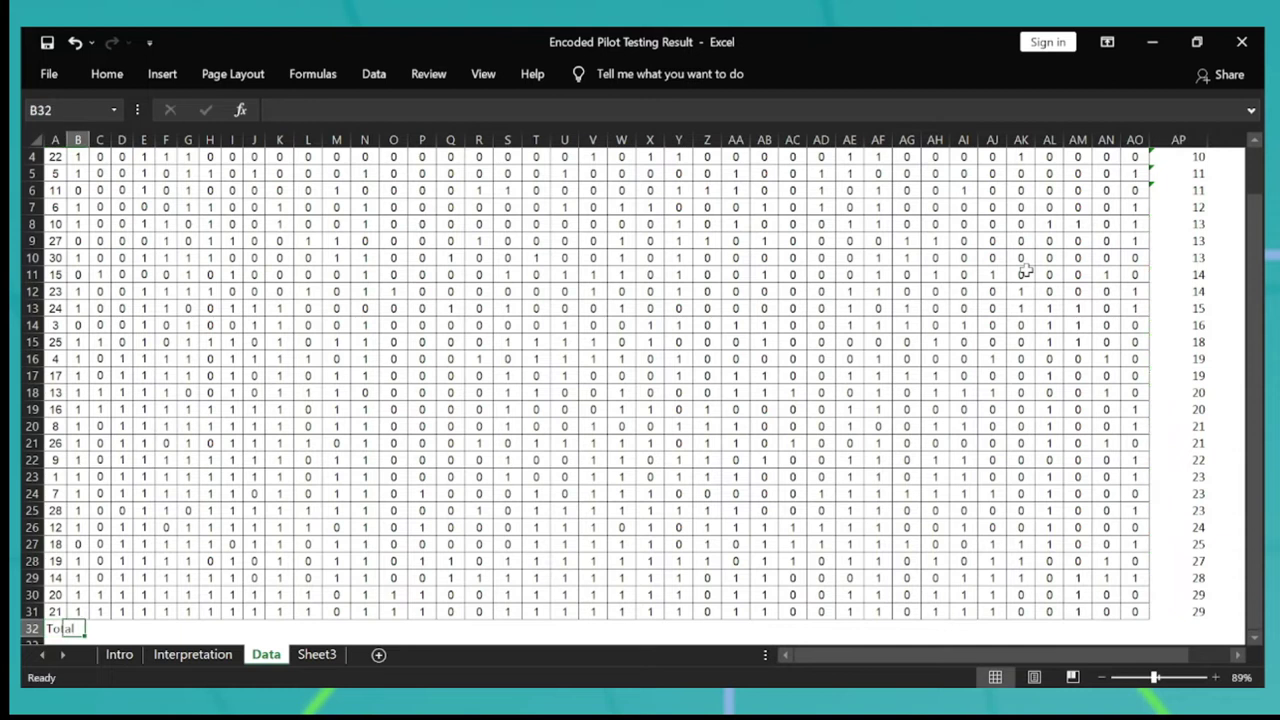
{"action": "double_click", "coordinate": [67, 140]}
Total the Q1 responses in cell B32 with =SUM(B2:B31) and widen column B slightly.
{"action": "type", "text": "=SUM("}
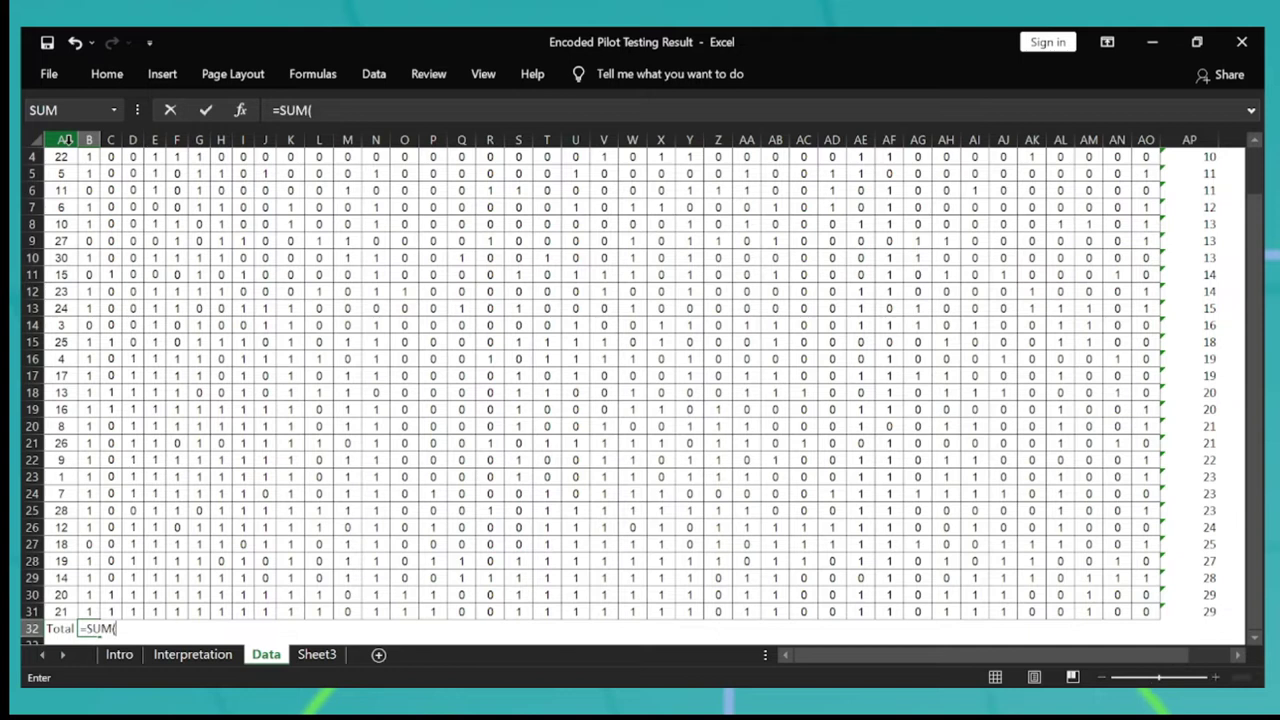
{"action": "key", "text": "Up"}
{"action": "key", "text": "ctrl+shift+Up"}
{"action": "key", "text": "shift+Down"}
{"action": "key", "text": "ctrl+Return"}
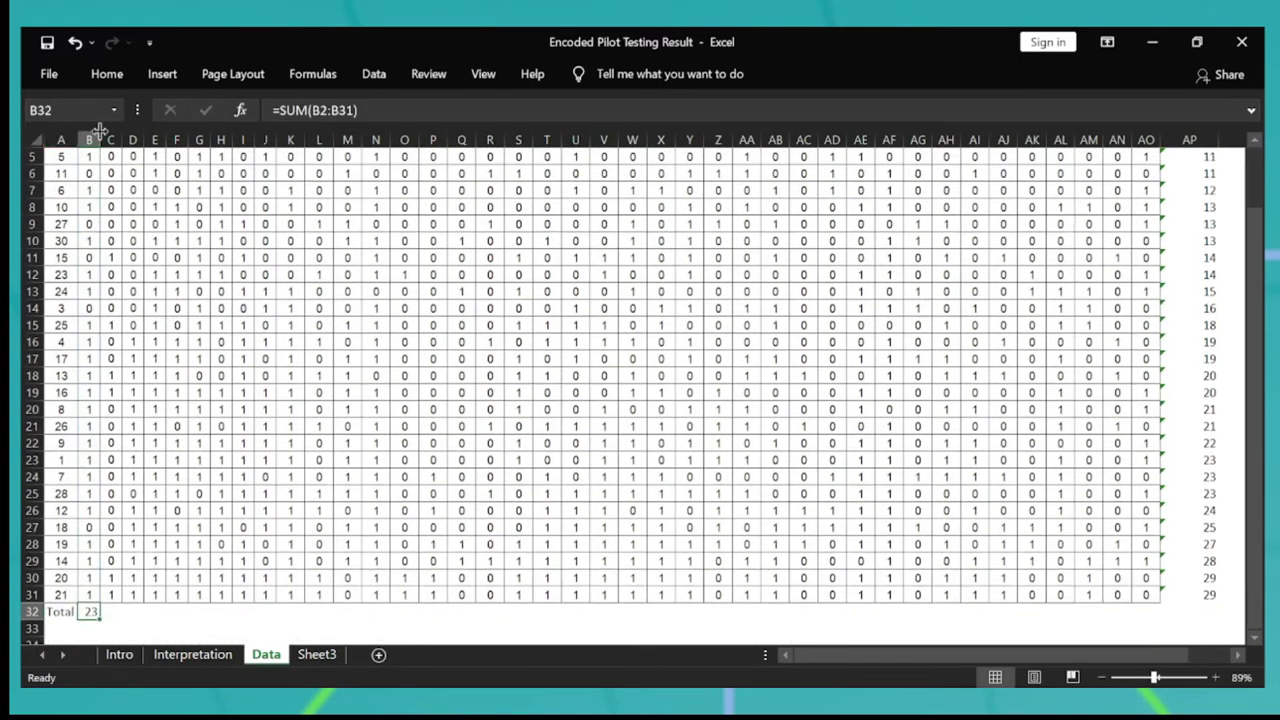
{"action": "left_click_drag", "start_coordinate": [101, 137], "coordinate": [115, 134]}
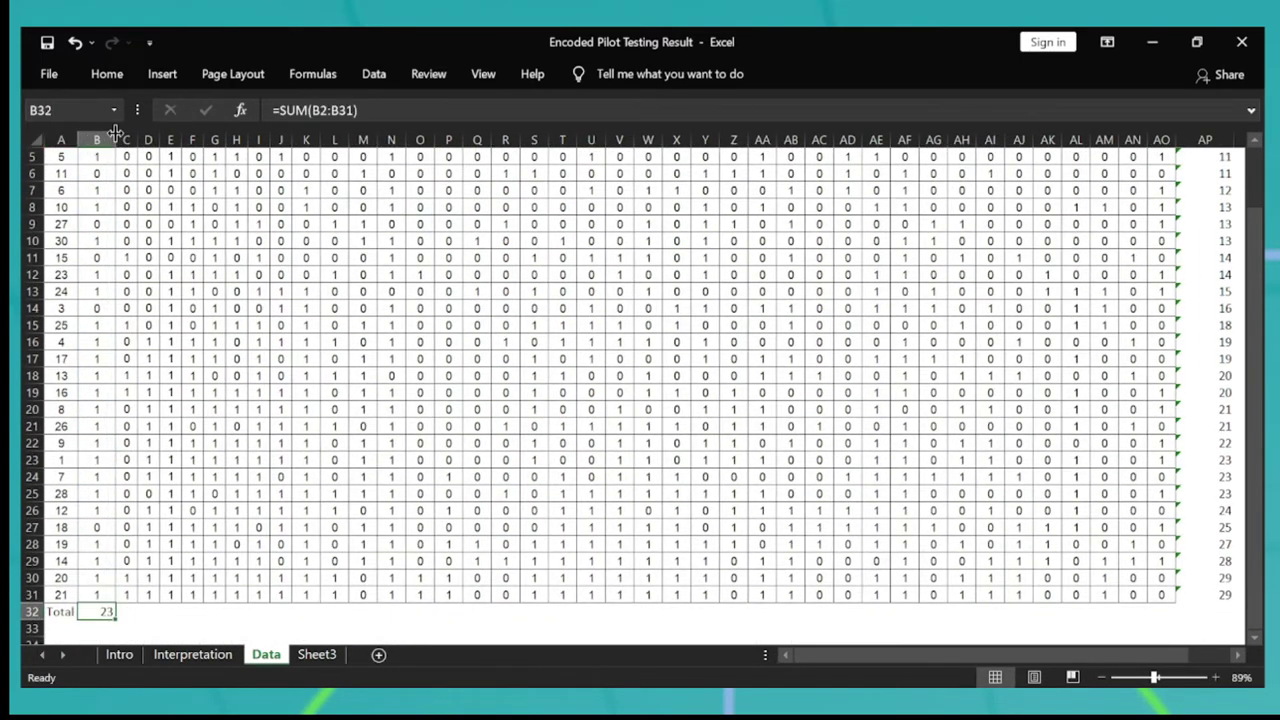
Copy the SUM formula from B32 across the Total row to AO32 and center the contents of A32:AO32.
{"action": "key", "text": "Down"}
{"action": "key", "text": "Left"}
{"action": "key", "text": "Up"}
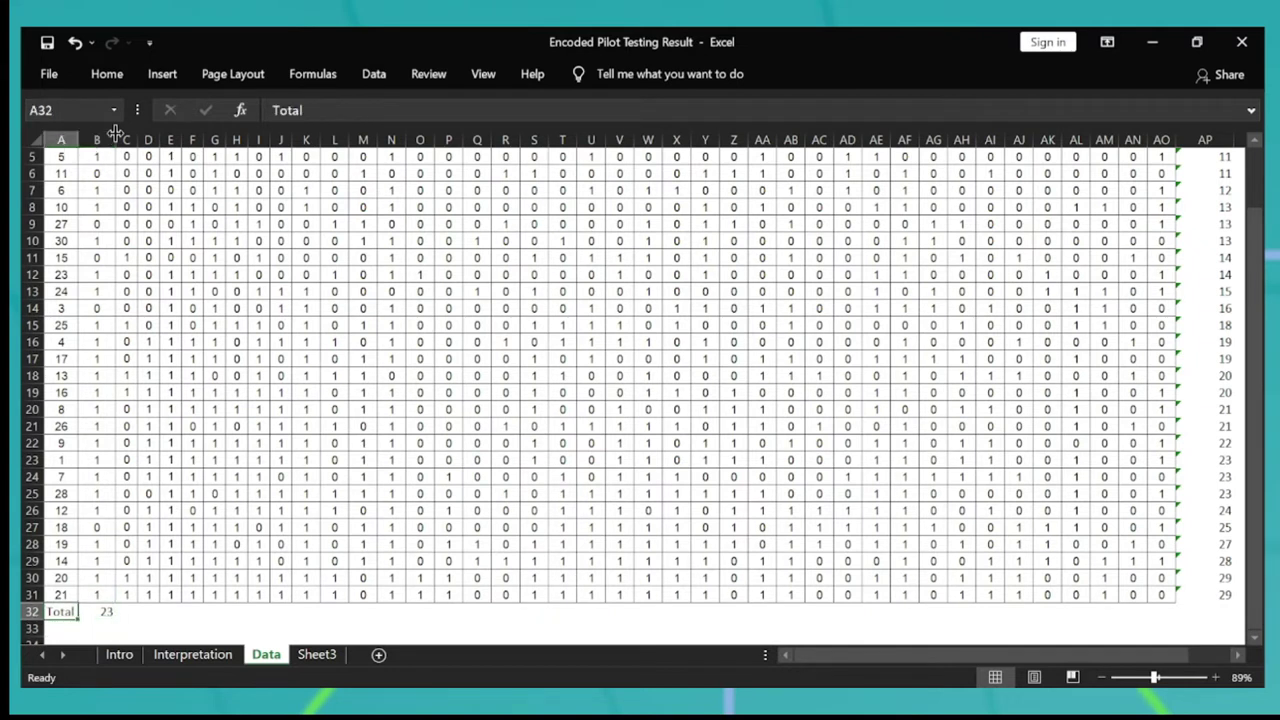
{"action": "key", "text": "Right"}
{"action": "key", "text": "ctrl+c"}
{"action": "key", "text": "shift+Right"}
{"action": "key", "text": "shift+Right"}
{"action": "key", "text": "shift+Right"}
{"action": "key", "text": "shift+Right"}
{"action": "key", "text": "shift+Right"}
{"action": "key", "text": "shift+Right"}
{"action": "key", "text": "shift+Right"}
{"action": "key", "text": "shift+Right"}
{"action": "key", "text": "shift+Right"}
{"action": "key", "text": "shift+Right"}
{"action": "key", "text": "shift+Right"}
{"action": "key", "text": "shift+Right"}
{"action": "key", "text": "shift+Right"}
{"action": "key", "text": "shift+Right"}
{"action": "key", "text": "shift+Right"}
{"action": "key", "text": "shift+Right"}
{"action": "key", "text": "shift+Right"}
{"action": "key", "text": "shift+Right"}
{"action": "key", "text": "shift+Right"}
{"action": "key", "text": "shift+Right"}
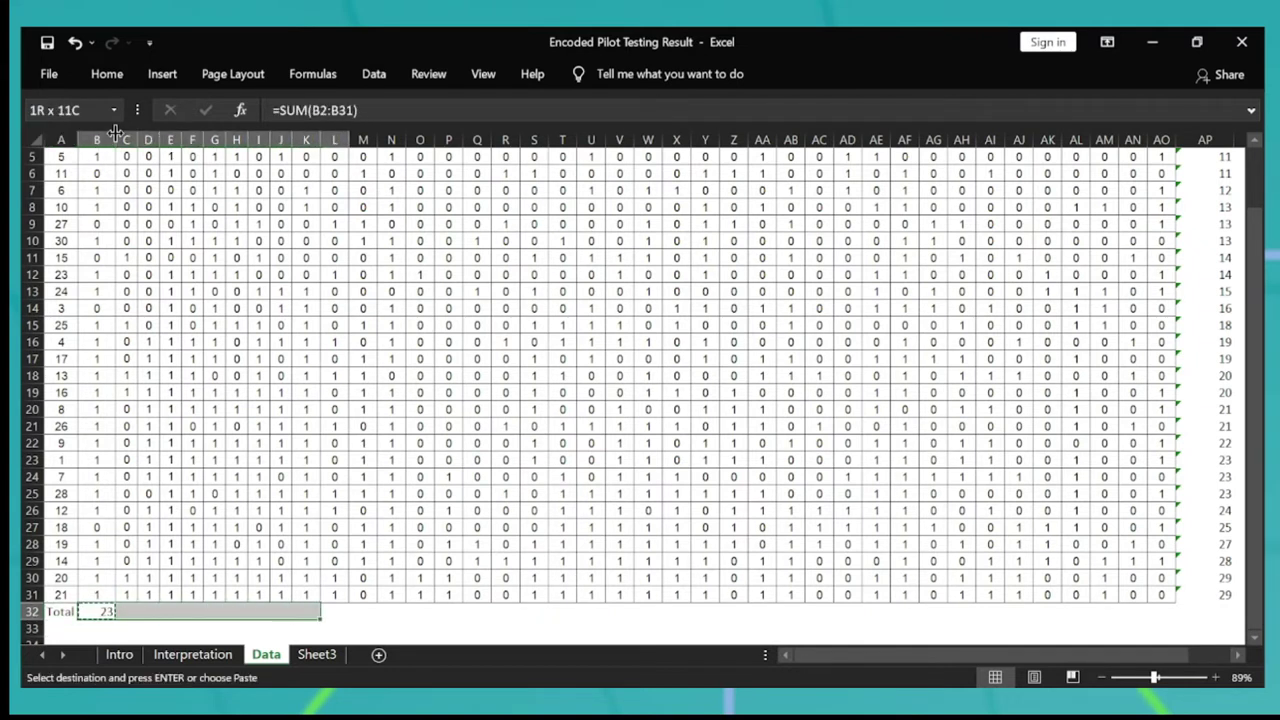
{"action": "key", "text": "Escape"}
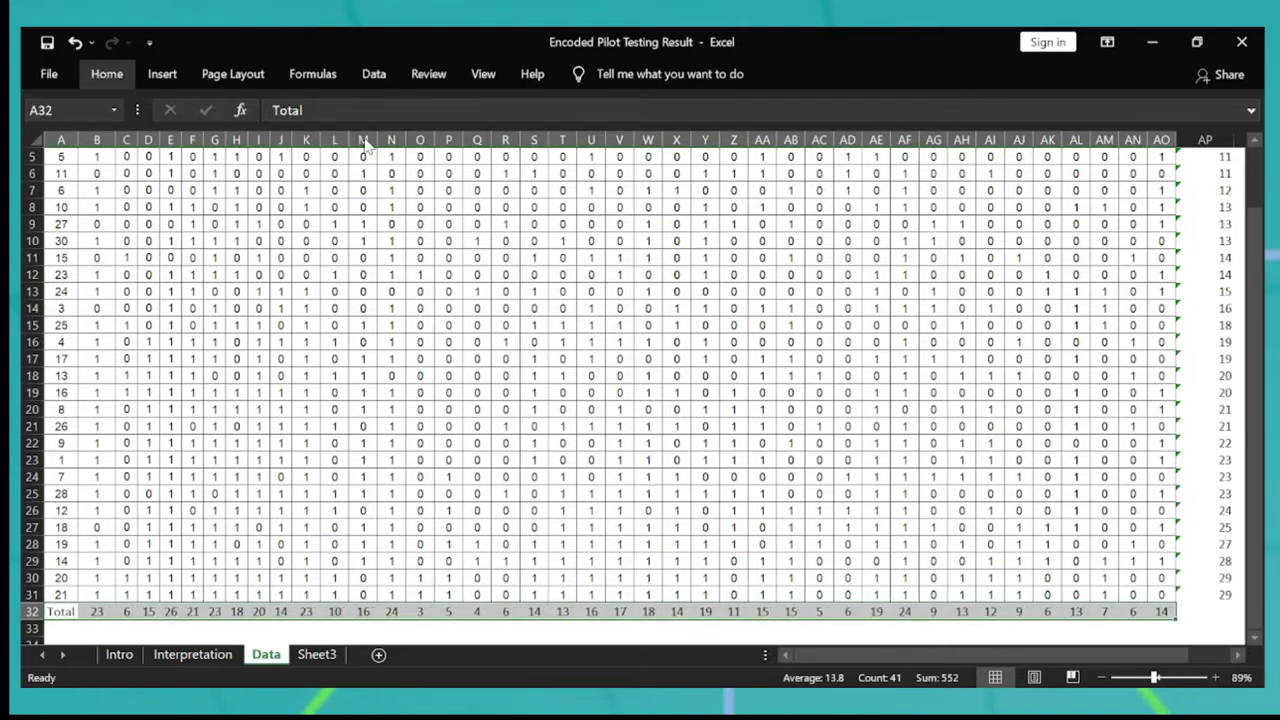
Check the item totals in row 32 from Q1 through Q40 against the response table above.
{"action": "key", "text": "Down"}
{"action": "key", "text": "Up"}
{"action": "key", "text": "Right"}
{"action": "key", "text": "Right"}
{"action": "key", "text": "Right"}
{"action": "key", "text": "Right"}
{"action": "key", "text": "ctrl+Right"}
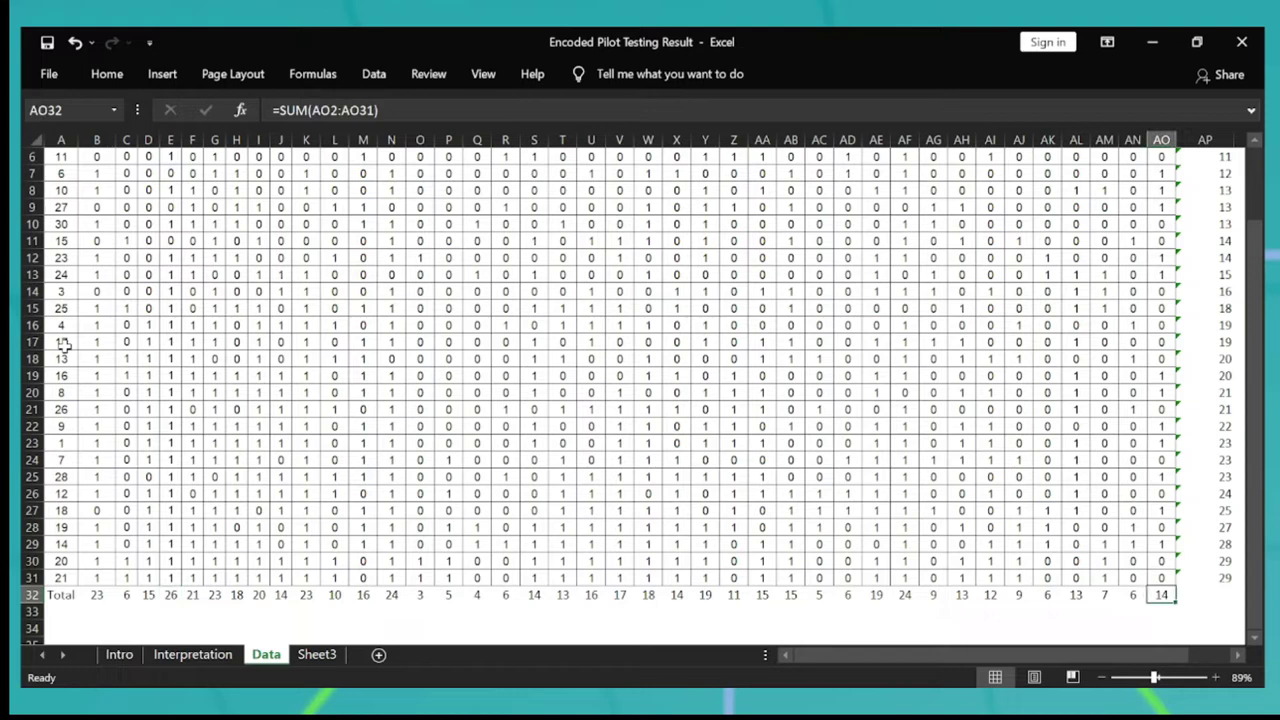
{"action": "key", "text": "ctrl+shift+Up"}
{"action": "key", "text": "Left"}
{"action": "scroll", "coordinate": [62, 344], "scroll_direction": "down", "scroll_amount": 1}
{"action": "key", "text": "Left"}
{"action": "key", "text": "Left"}
{"action": "key", "text": "Left"}
{"action": "key", "text": "Left"}
{"action": "key", "text": "Left"}
{"action": "key", "text": "Left"}
{"action": "key", "text": "Left"}
{"action": "key", "text": "Left"}
{"action": "key", "text": "Left"}
{"action": "key", "text": "Left"}
{"action": "key", "text": "Left"}
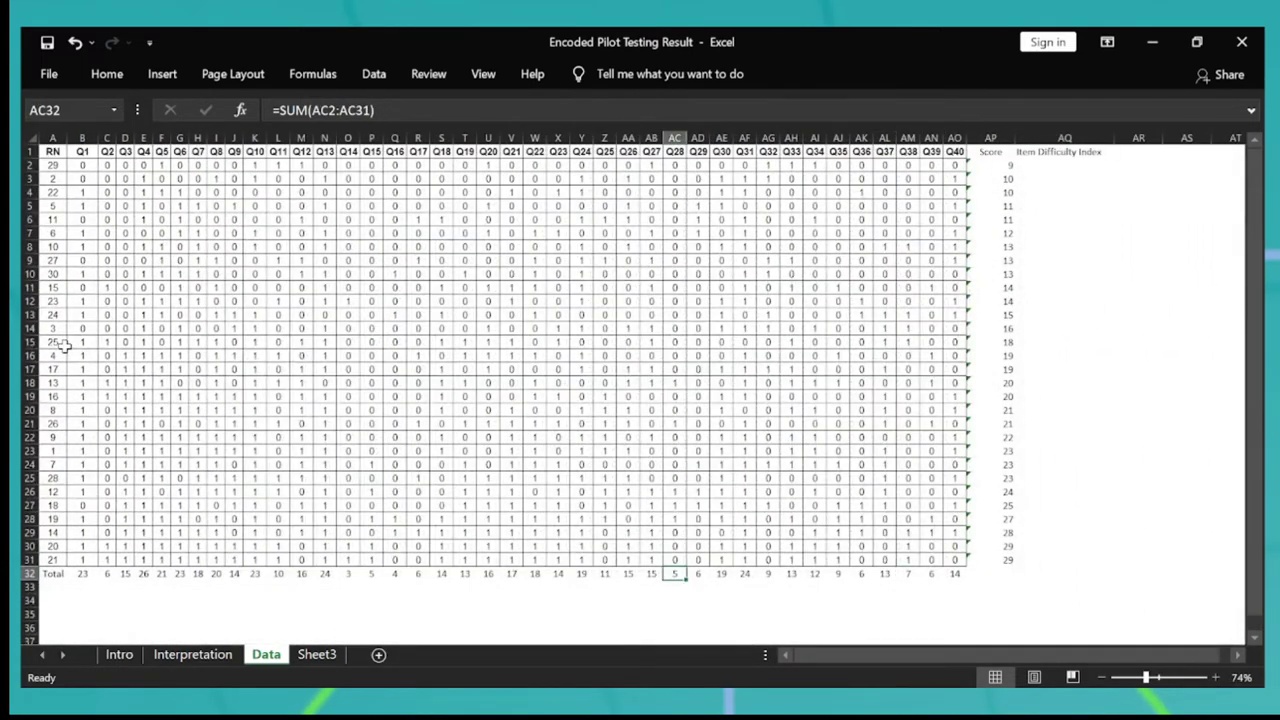
{"action": "key", "text": "Home"}
{"action": "scroll", "coordinate": [217, 565], "scroll_direction": "up", "scroll_amount": 1}
{"action": "scroll", "coordinate": [217, 565], "scroll_direction": "up", "scroll_amount": 1}
Calculate the Q1 difficulty index in cell B33 with =B32/30 and format it to two decimal places.
{"action": "key", "text": "Down"}
{"action": "key", "text": "Down"}
{"action": "key", "text": "Up"}
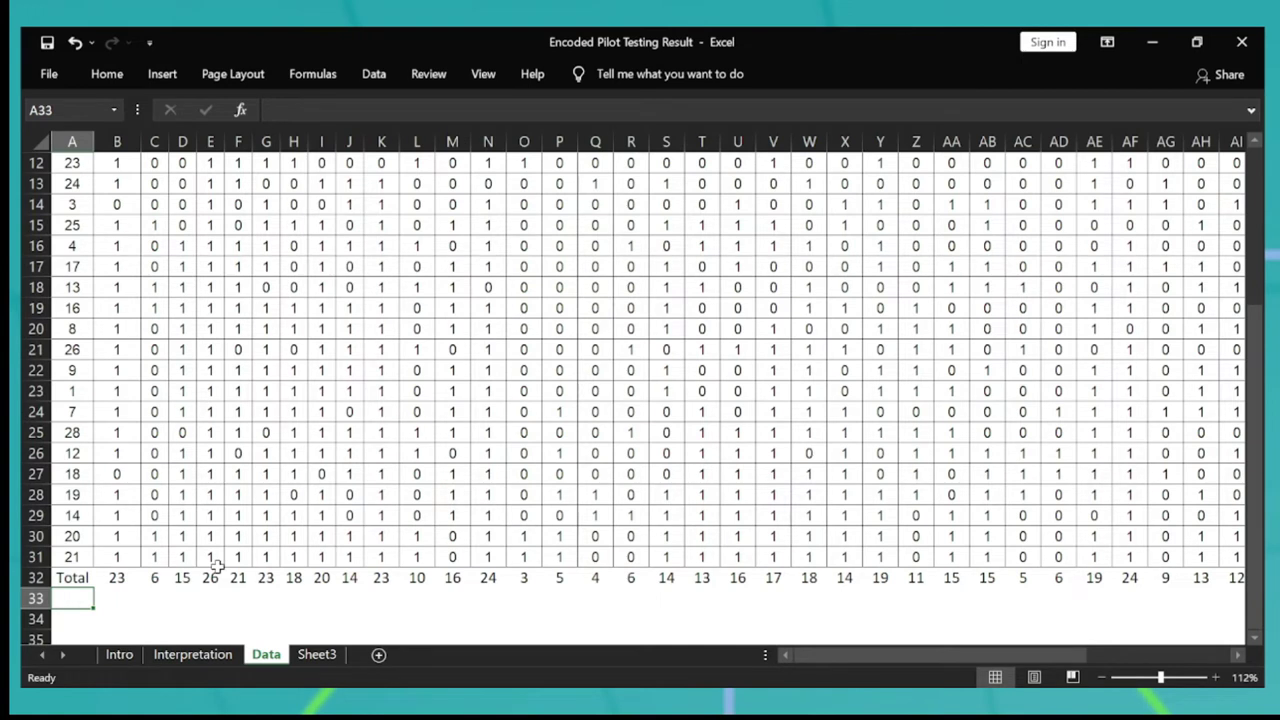
{"action": "key", "text": "Right"}
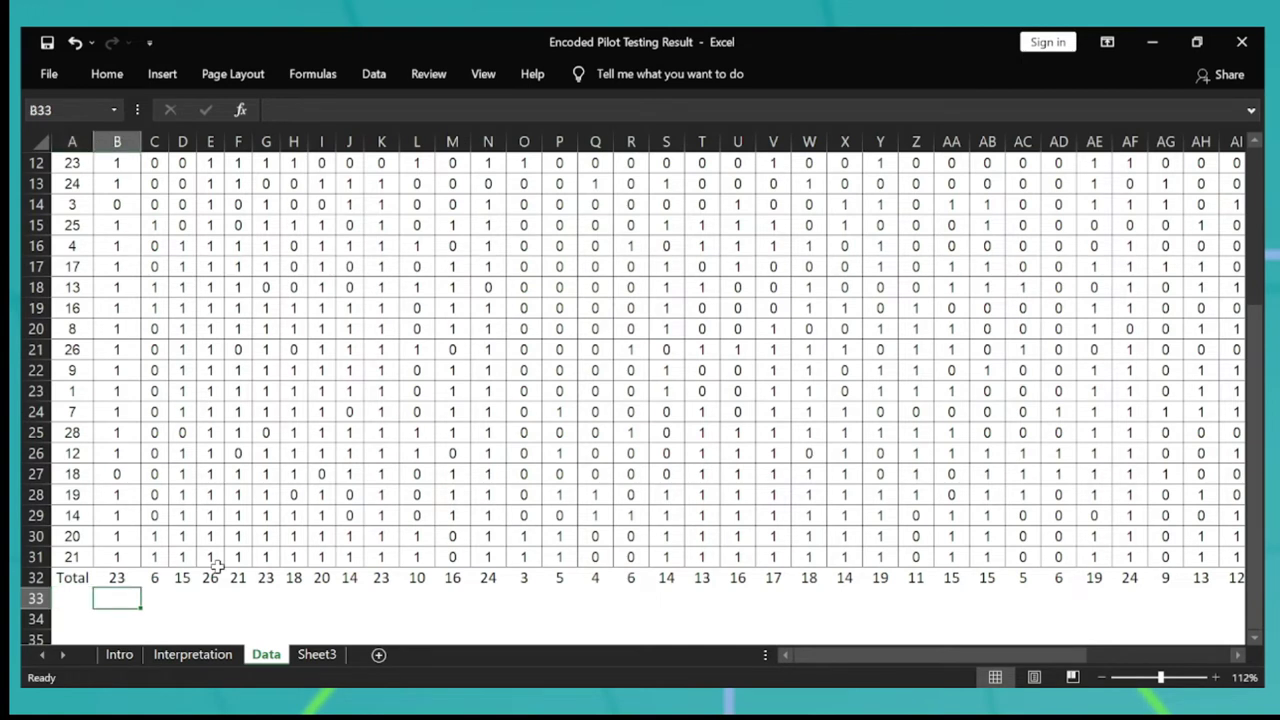
{"action": "type", "text": "="}
{"action": "key", "text": "Up"}
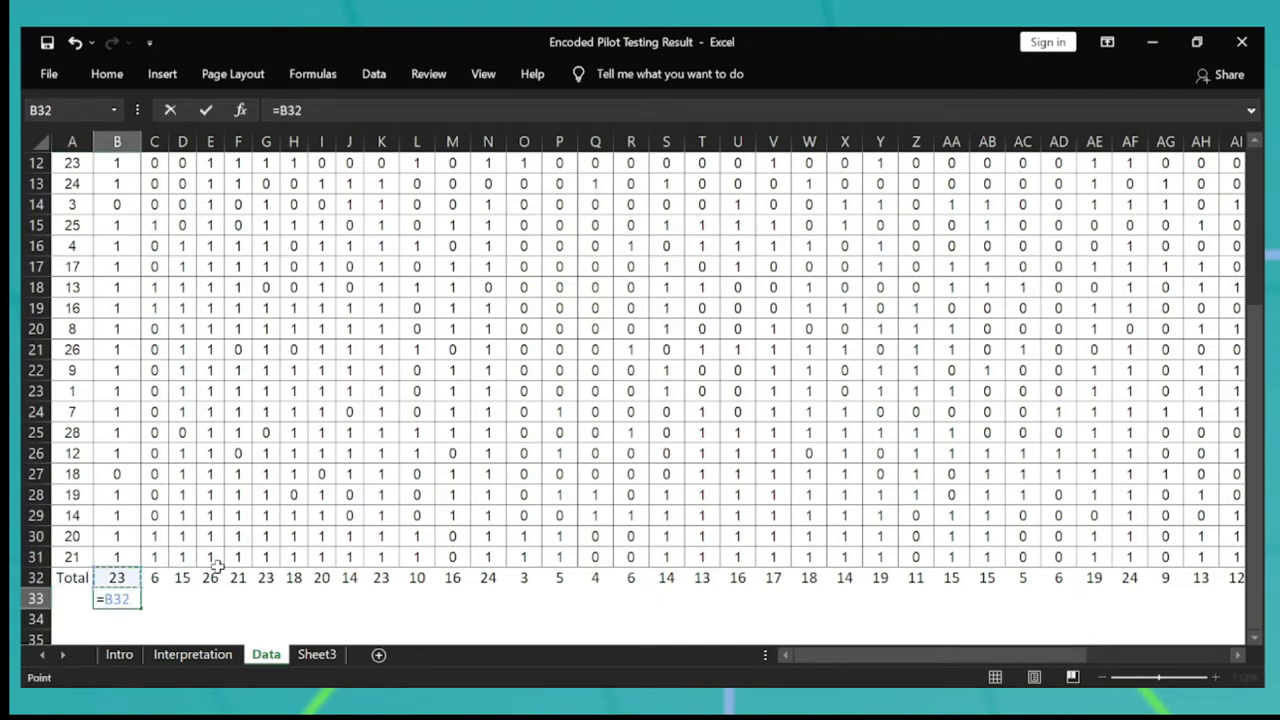
{"action": "type", "text": "/"}
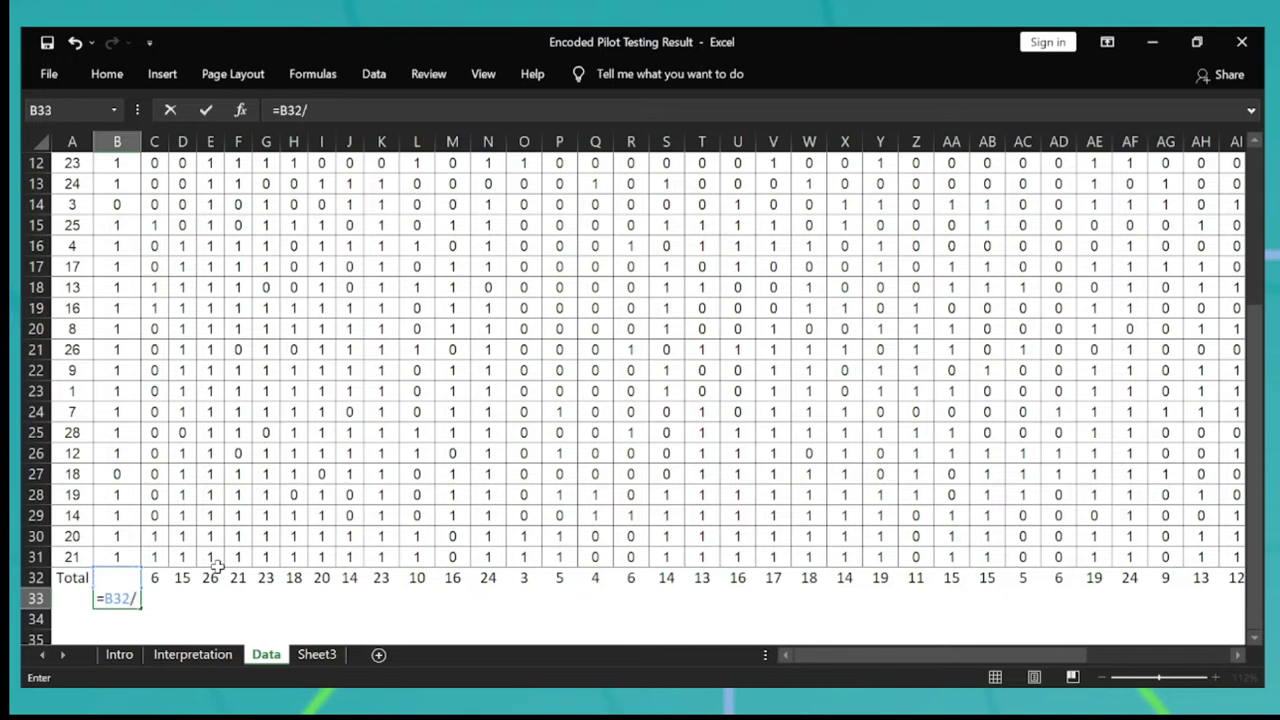
{"action": "type", "text": "30"}
{"action": "key", "text": "ctrl+Return"}
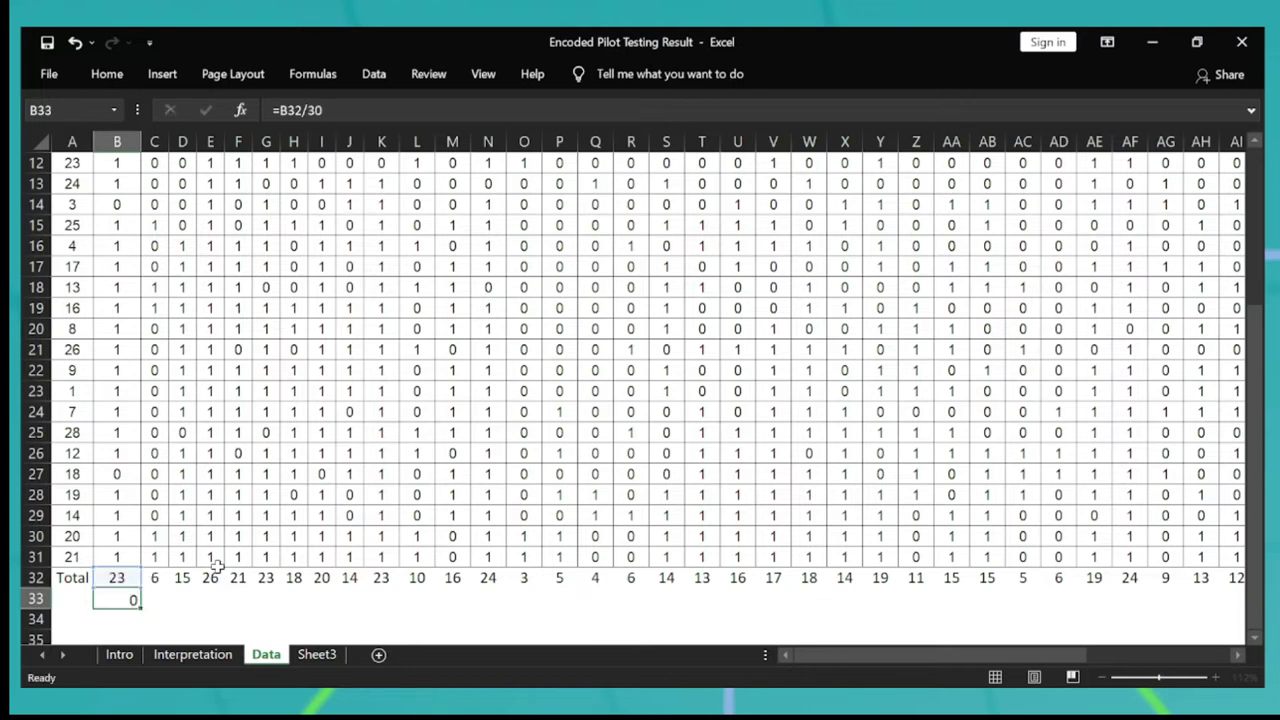
{"action": "key", "text": "ctrl+shift+1"}
Enter the row label Item Difficulty Index in cell A33 and fit column A to the text.
{"action": "key", "text": "Left"}
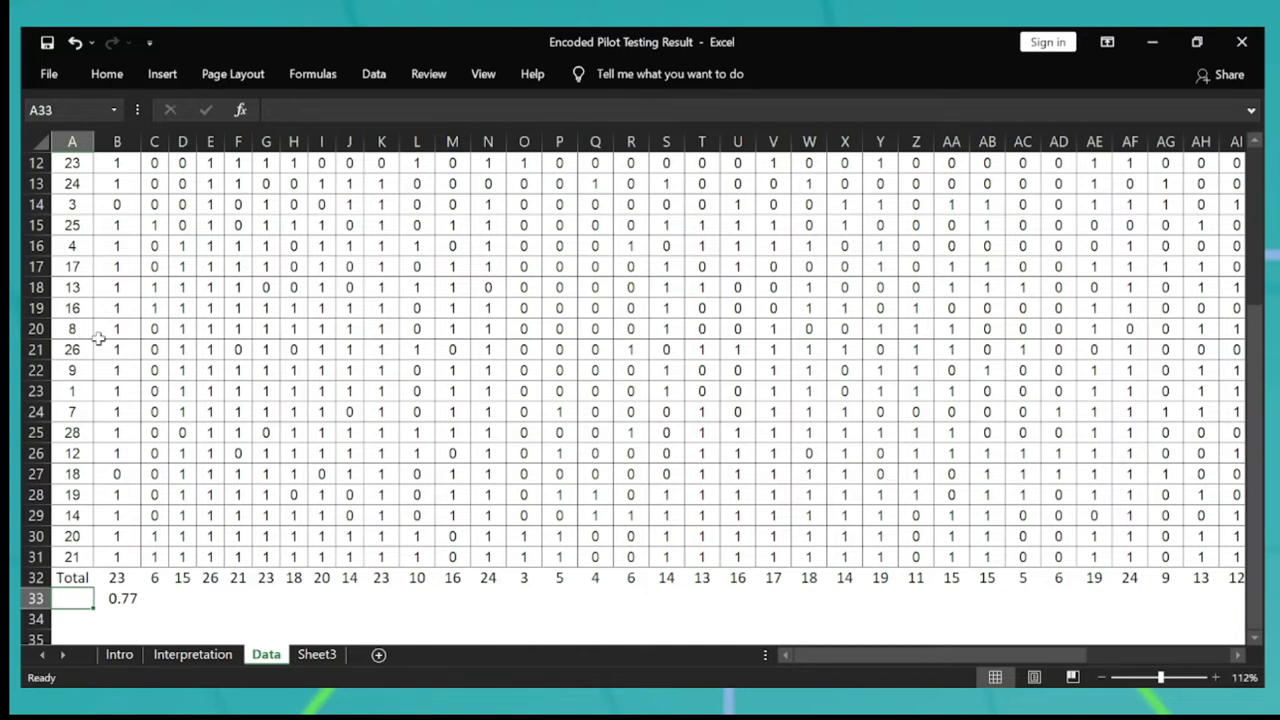
{"action": "type", "text": "Item Di"}
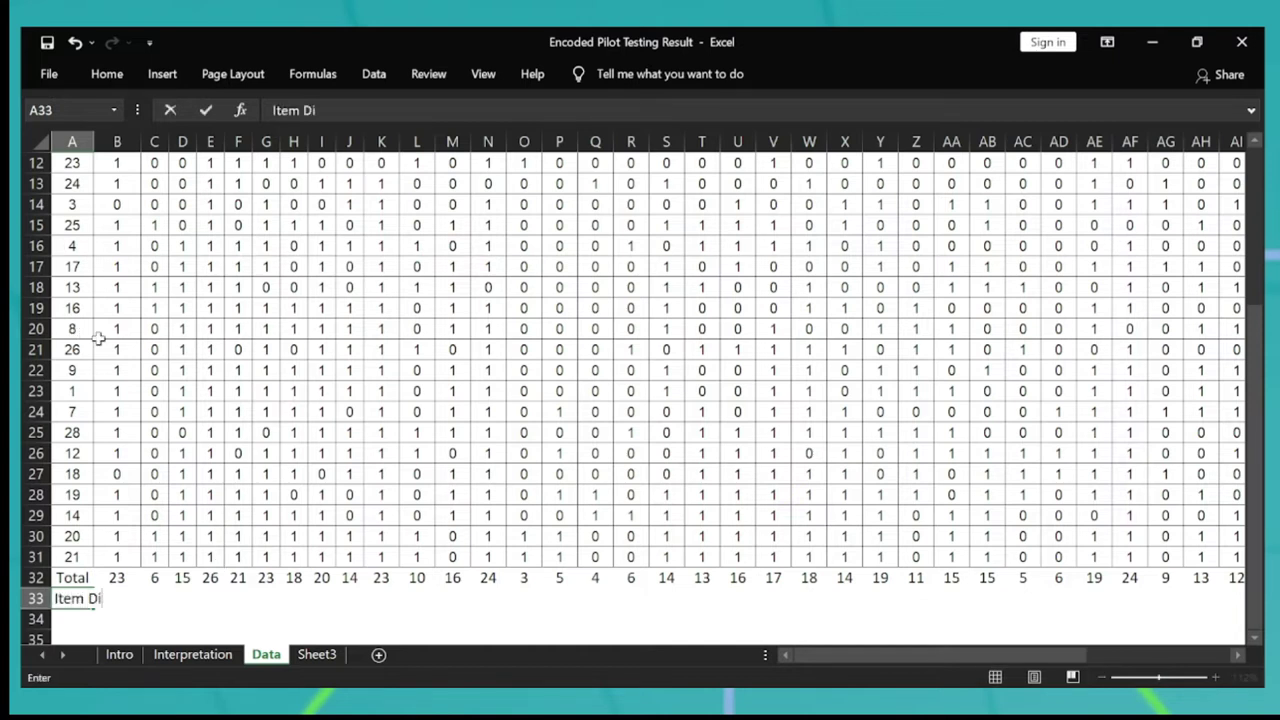
{"action": "type", "text": "fficulty Index"}
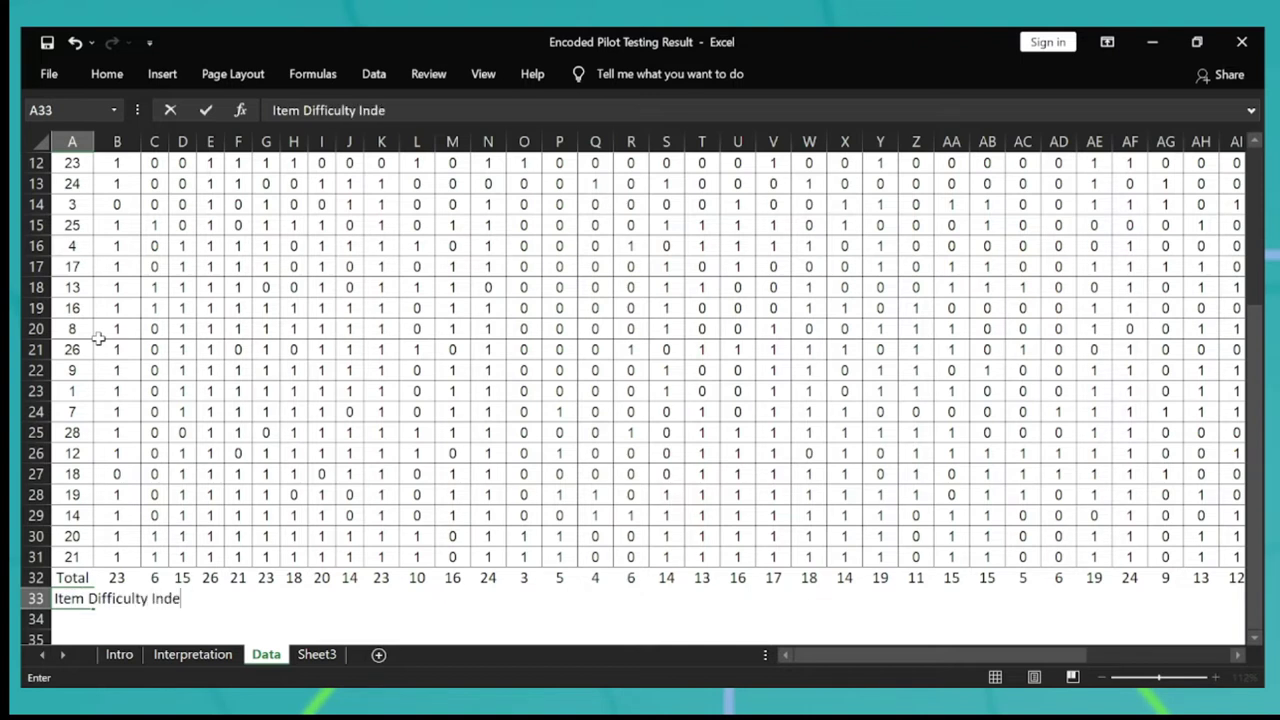
{"action": "key", "text": "Return"}
{"action": "key", "text": "Up"}
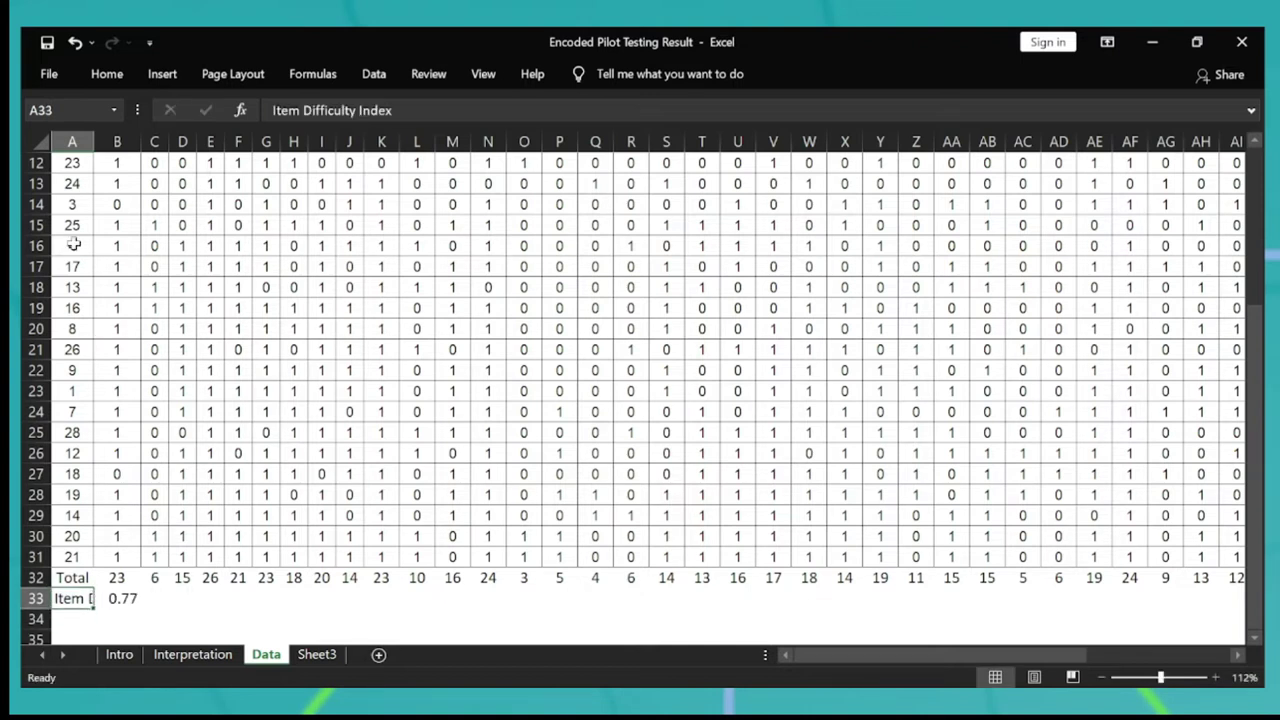
{"action": "double_click", "coordinate": [94, 141]}
{"action": "key", "text": "Right"}
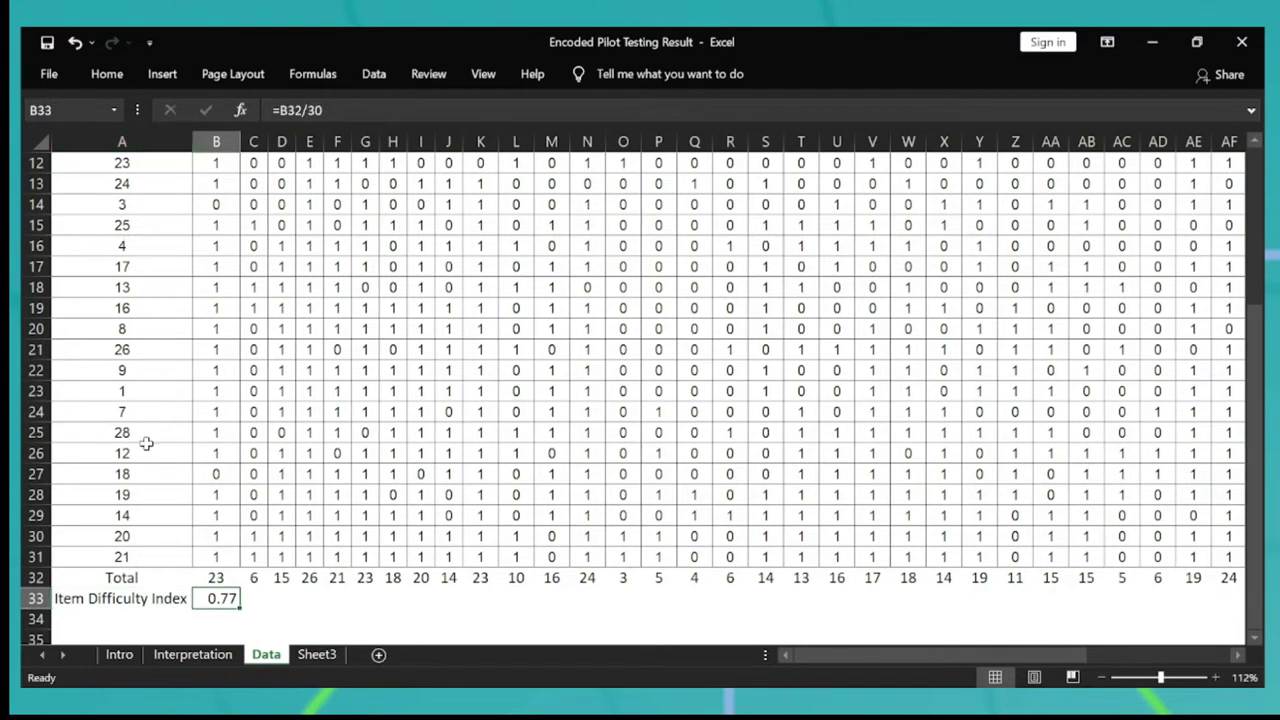
Check the Q1 total in B32, its response column and the difficulty index formula in B33.
{"action": "left_click", "coordinate": [216, 577]}
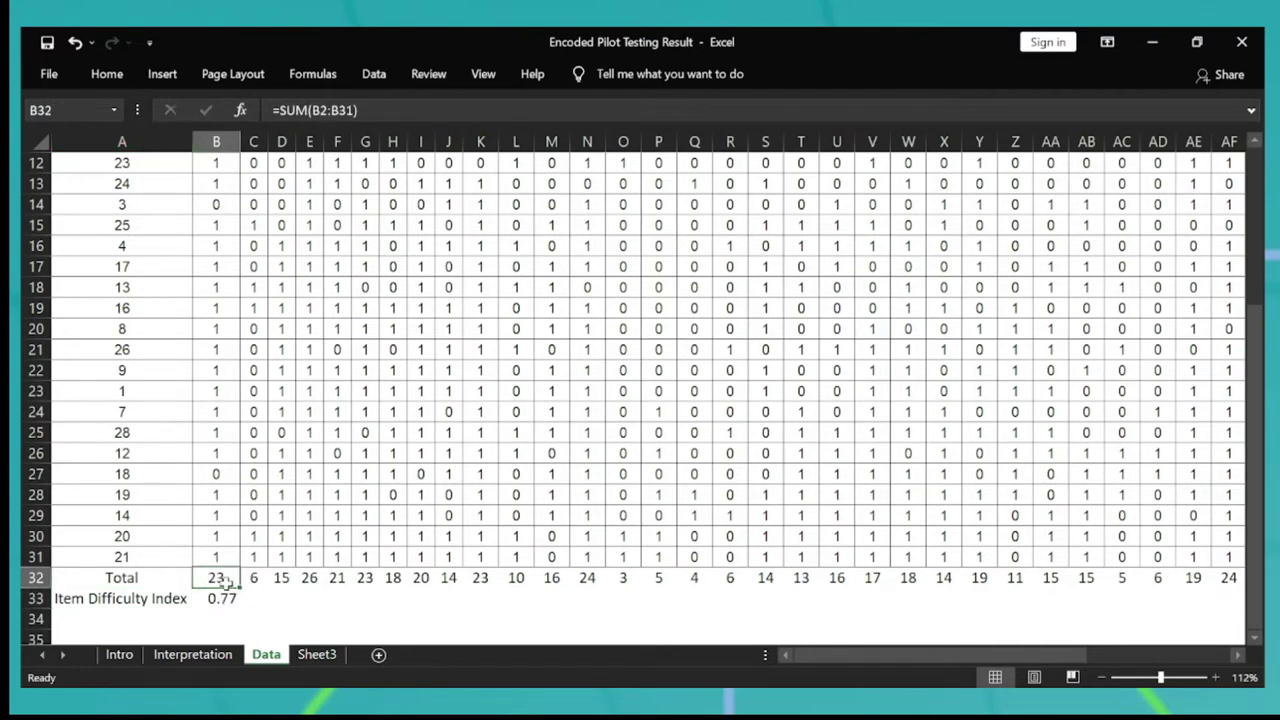
{"action": "key", "text": "Down"}
{"action": "key", "text": "Up"}
{"action": "key", "text": "ctrl+Up"}
{"action": "key", "text": "Down"}
{"action": "key", "text": "ctrl+Down"}
{"action": "key", "text": "Down"}
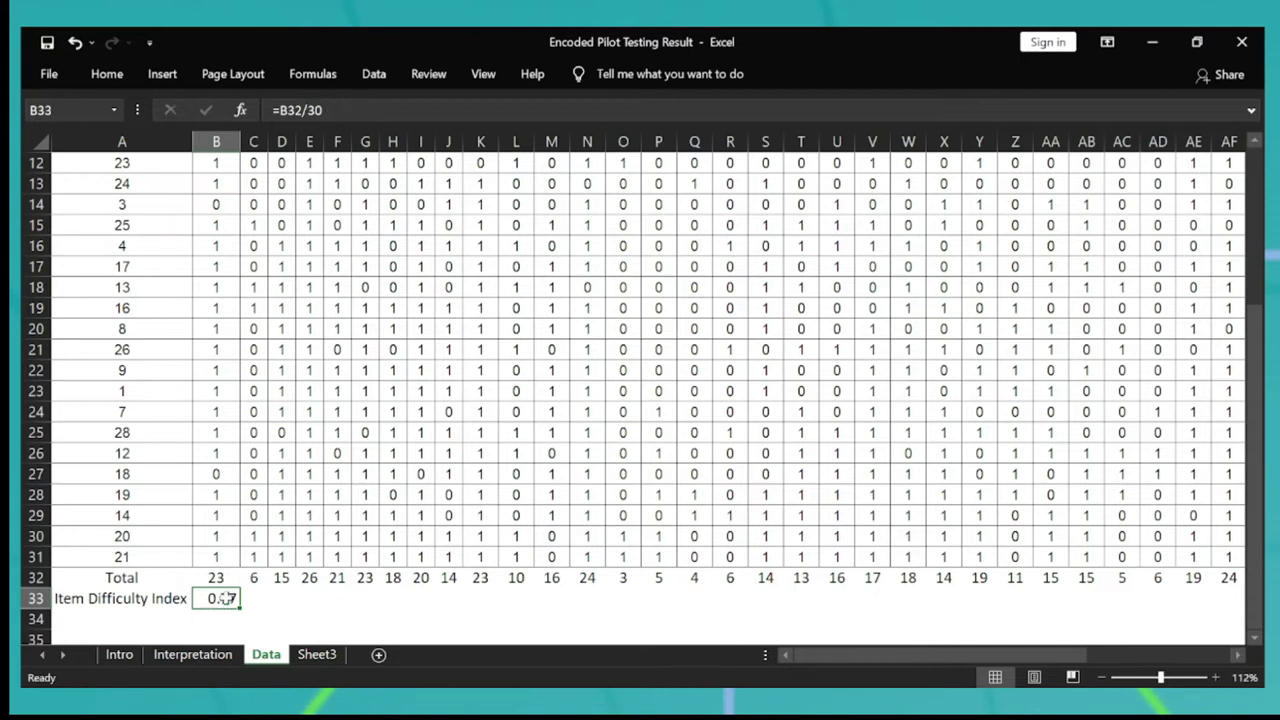
{"action": "key", "text": "alt"}
{"action": "key", "text": "Right"}
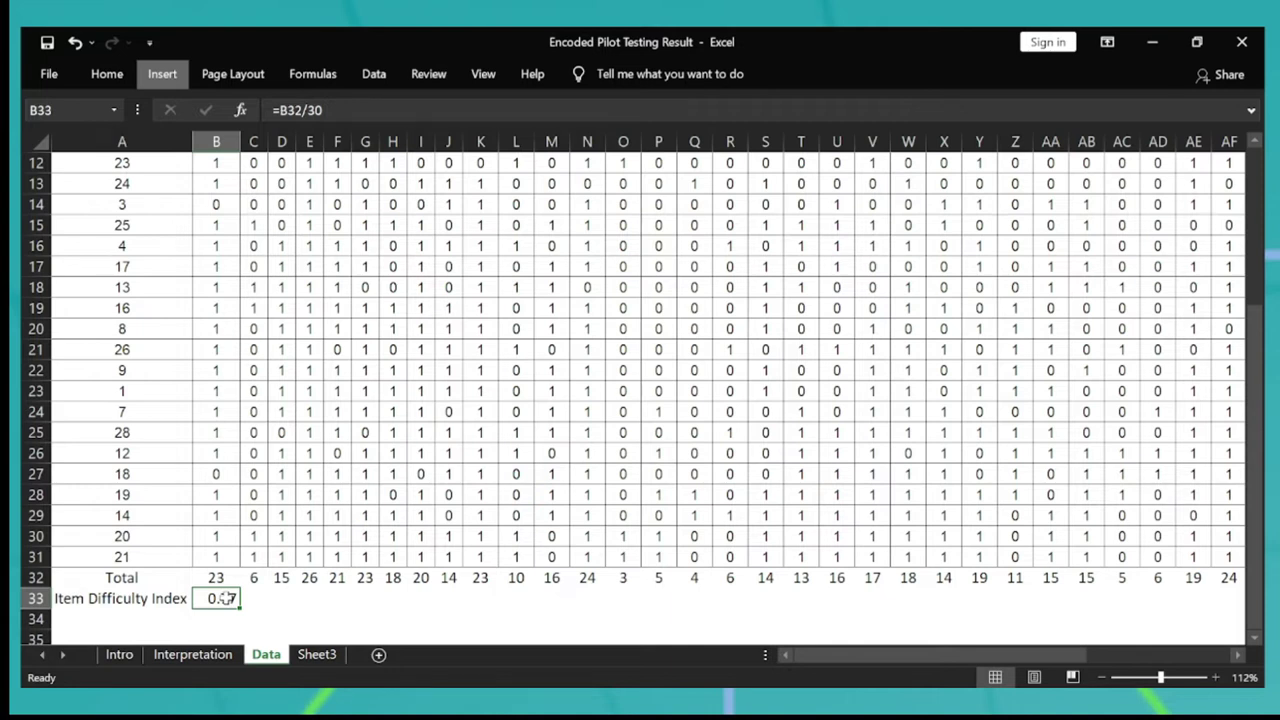
{"action": "key", "text": "Right"}
{"action": "key", "text": "Escape"}
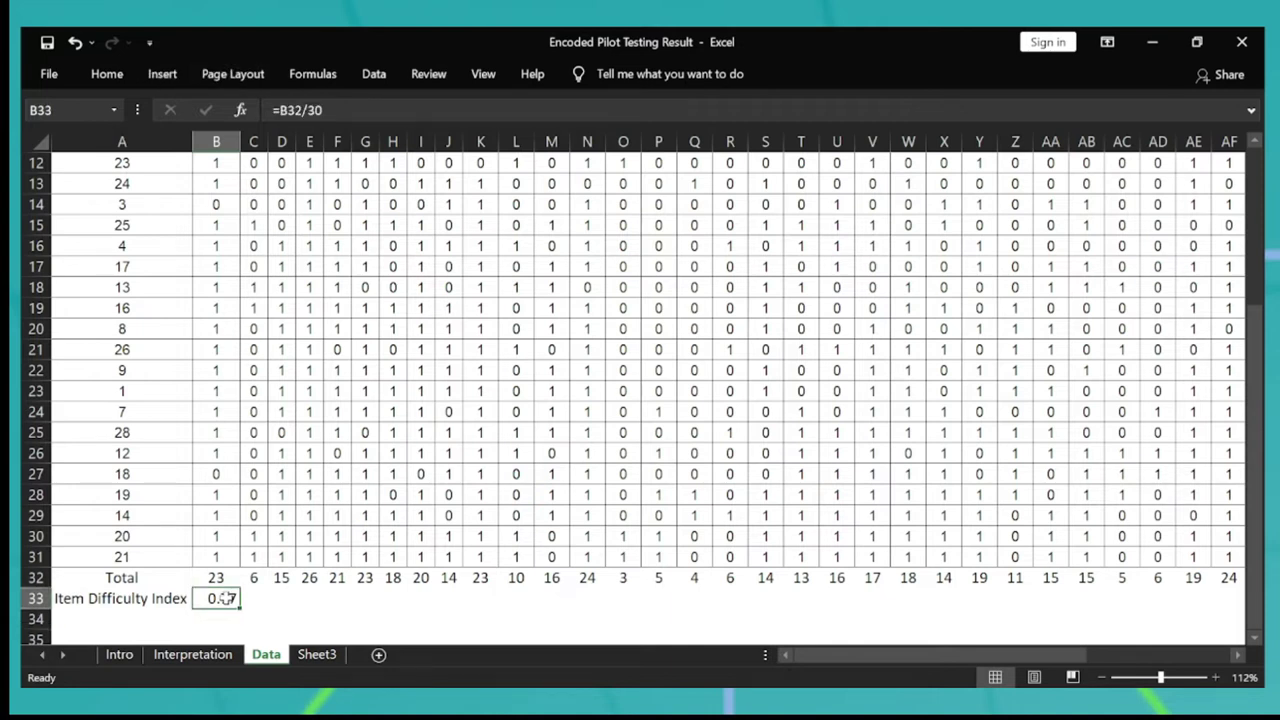
Copy the difficulty index formula from B33 across row 33 to AO33 and center the values in B33:AO33.
{"action": "key", "text": "ctrl+c"}
{"action": "key", "text": "shift+Right"}
{"action": "key", "text": "shift+Right"}
{"action": "key", "text": "shift+Right"}
{"action": "key", "text": "shift+Right"}
{"action": "key", "text": "shift+Right"}
{"action": "key", "text": "shift+Right"}
{"action": "key", "text": "shift+Right"}
{"action": "key", "text": "shift+Right"}
{"action": "key", "text": "shift+Right"}
{"action": "key", "text": "shift+Right"}
{"action": "key", "text": "shift+Right"}
{"action": "key", "text": "shift+Right"}
{"action": "key", "text": "shift+Right"}
{"action": "key", "text": "shift+Right"}
{"action": "key", "text": "shift+Right"}
{"action": "key", "text": "shift+Right"}
{"action": "key", "text": "shift+Right"}
{"action": "key", "text": "shift+Right"}
{"action": "key", "text": "shift+Right"}
{"action": "key", "text": "shift+Right"}
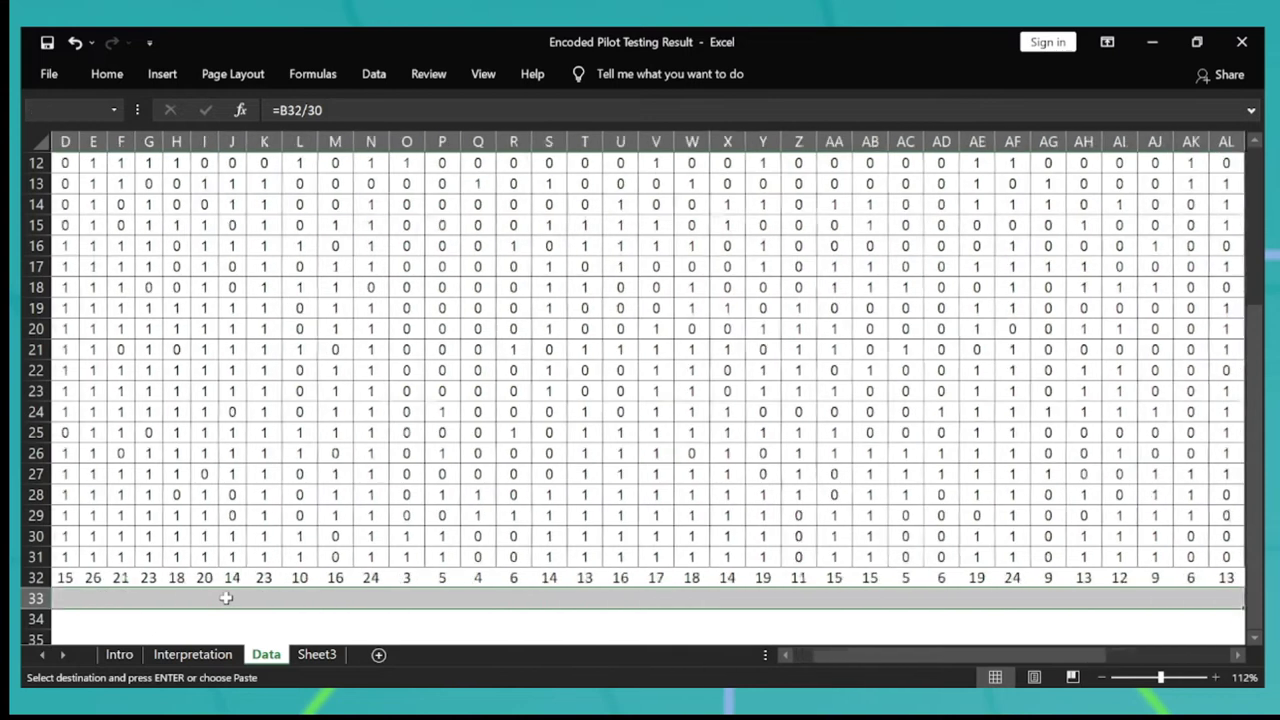
{"action": "key", "text": "shift+Right"}
{"action": "key", "text": "shift+Right"}
{"action": "key", "text": "shift+Right"}
{"action": "key", "text": "shift+Right"}
{"action": "key", "text": "shift+Right"}
{"action": "key", "text": "shift+Right"}
{"action": "key", "text": "shift+Right"}
{"action": "key", "text": "shift+Right"}
{"action": "key", "text": "shift+Right"}
{"action": "key", "text": "shift+Right"}
{"action": "key", "text": "shift+Left"}
{"action": "key", "text": "shift+Left"}
{"action": "key", "text": "shift+Left"}
{"action": "key", "text": "shift+Left"}
{"action": "key", "text": "shift+Left"}
{"action": "key", "text": "shift+Left"}
{"action": "key", "text": "shift+Left"}
{"action": "key", "text": "shift+Left"}
{"action": "key", "text": "shift+Right"}
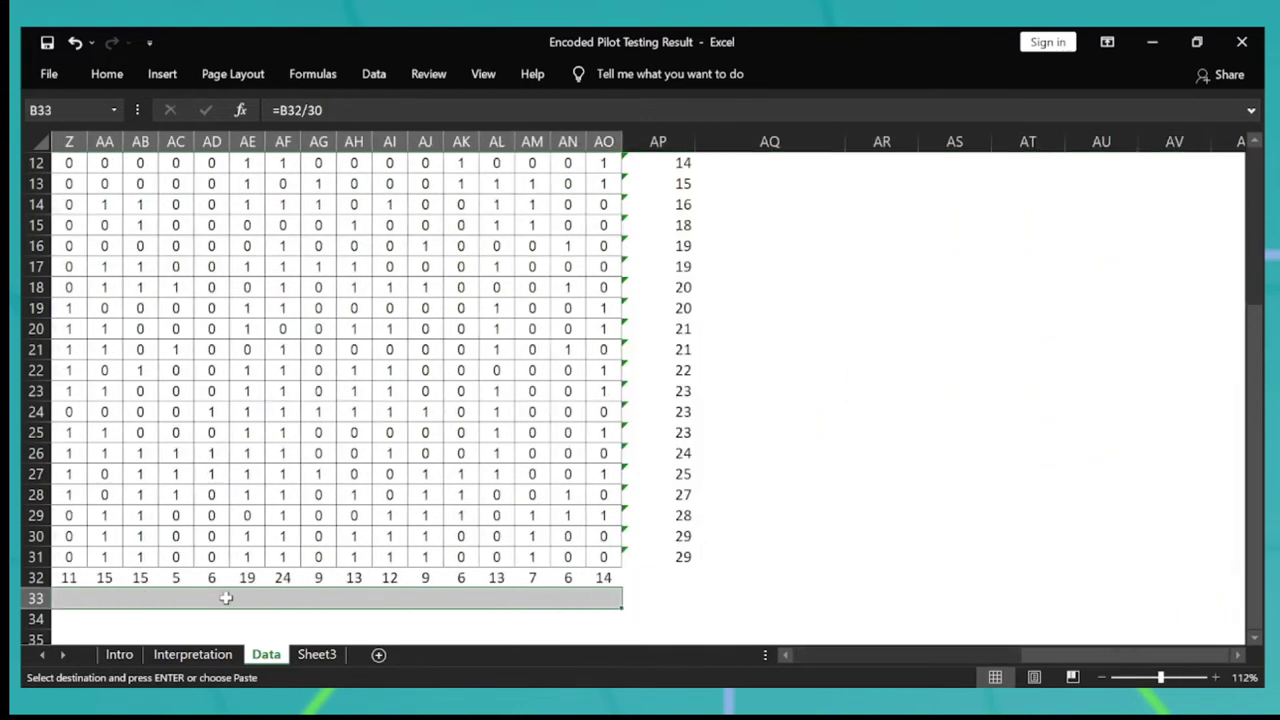
{"action": "key", "text": "Return"}
{"action": "key", "text": "Left"}
{"action": "key", "text": "Right"}
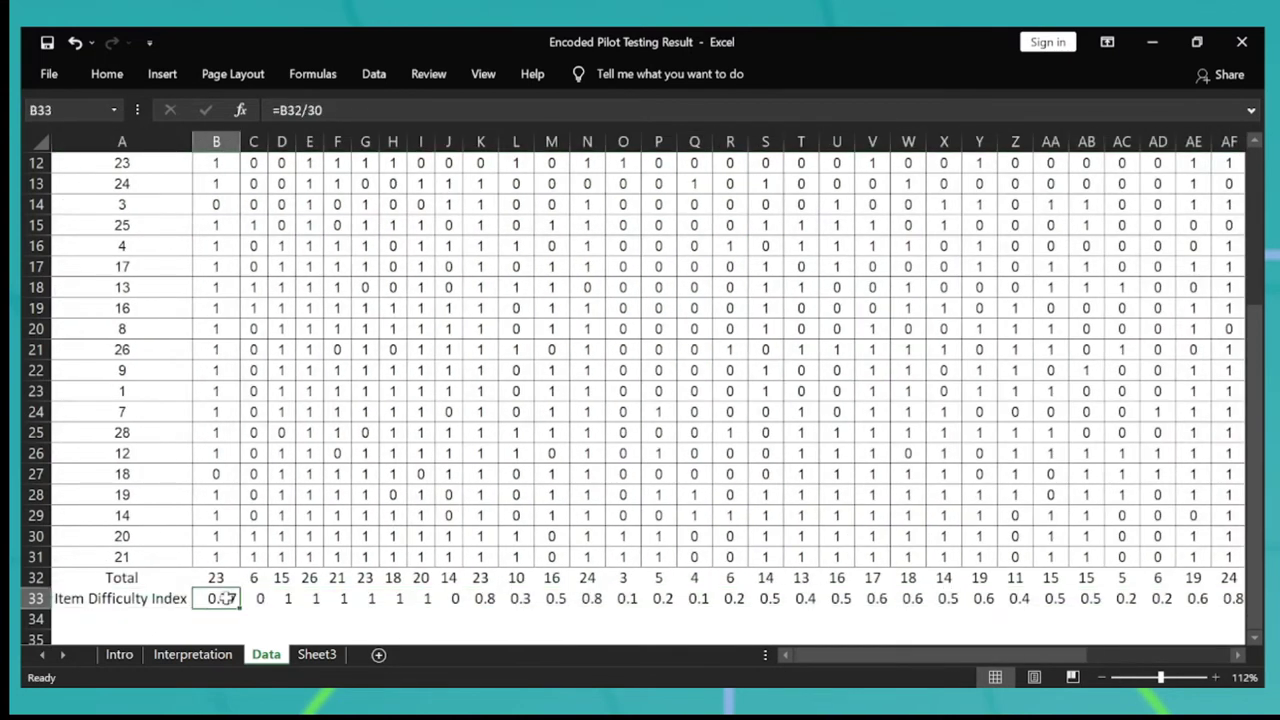
{"action": "key", "text": "ctrl+shift+Right"}
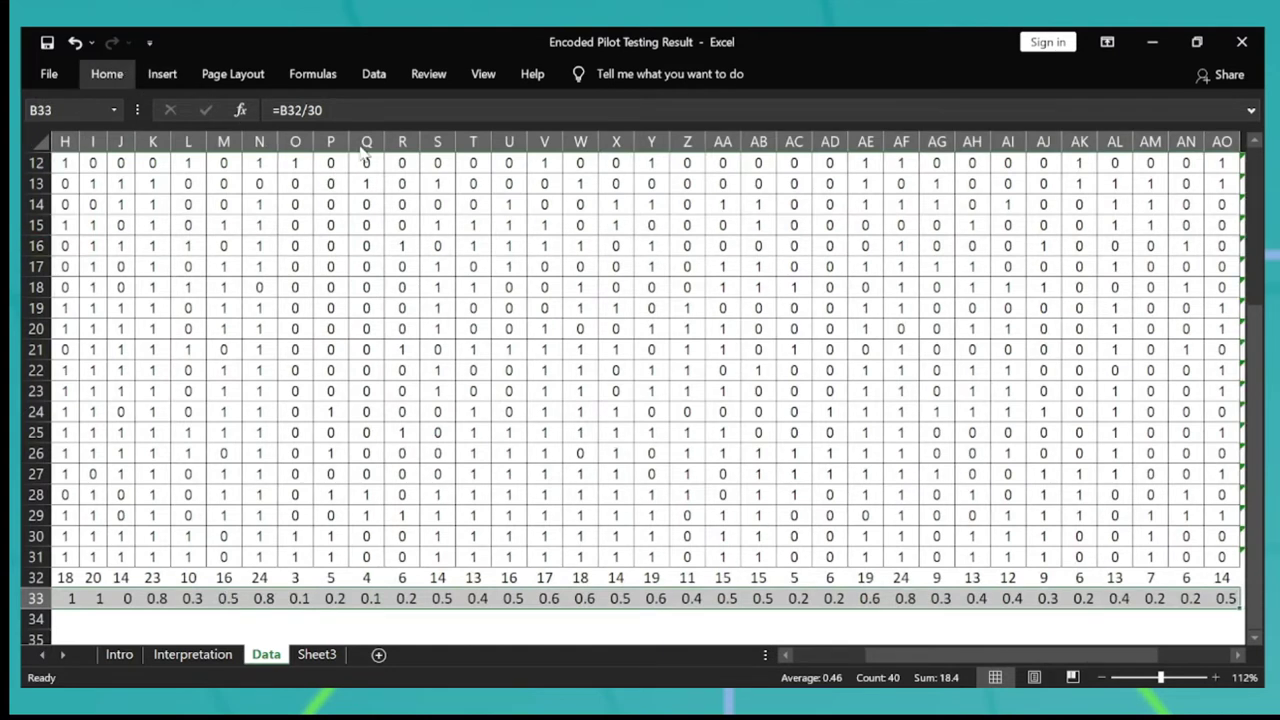
{"action": "scroll", "coordinate": [365, 148], "scroll_direction": "left", "scroll_amount": 3}
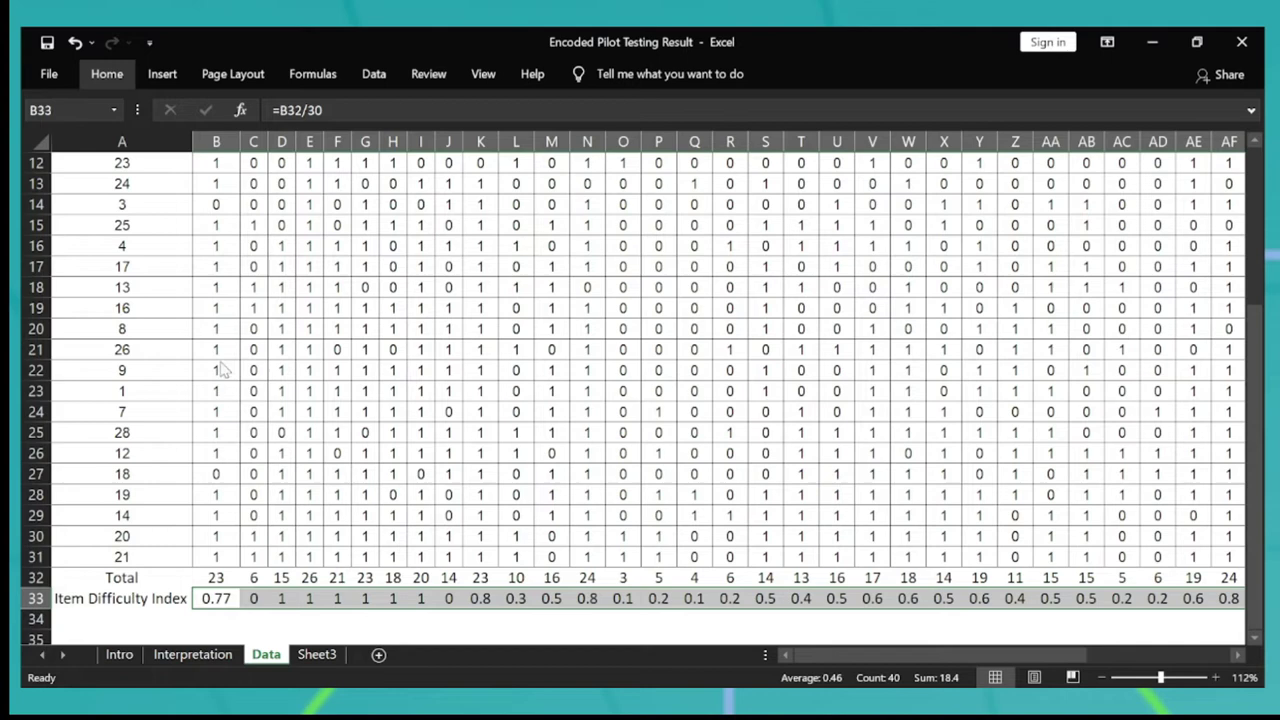
Review the whole response table together with its Total and Item Difficulty Index rows.
{"action": "key", "text": "ctrl+Down"}
{"action": "key", "text": "ctrl+Up"}
{"action": "key", "text": "ctrl+Up"}
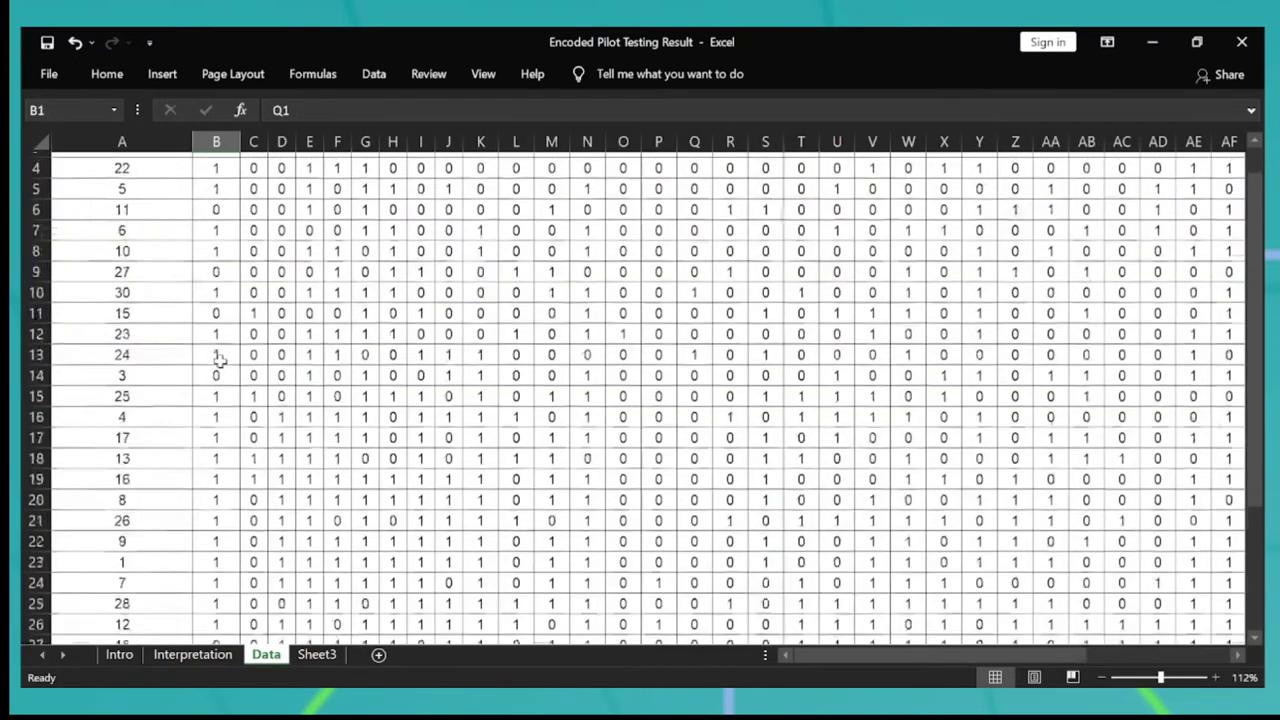
{"action": "scroll", "coordinate": [218, 365], "scroll_direction": "down", "scroll_amount": 1}
{"action": "scroll", "coordinate": [218, 365], "scroll_direction": "down", "scroll_amount": 2}
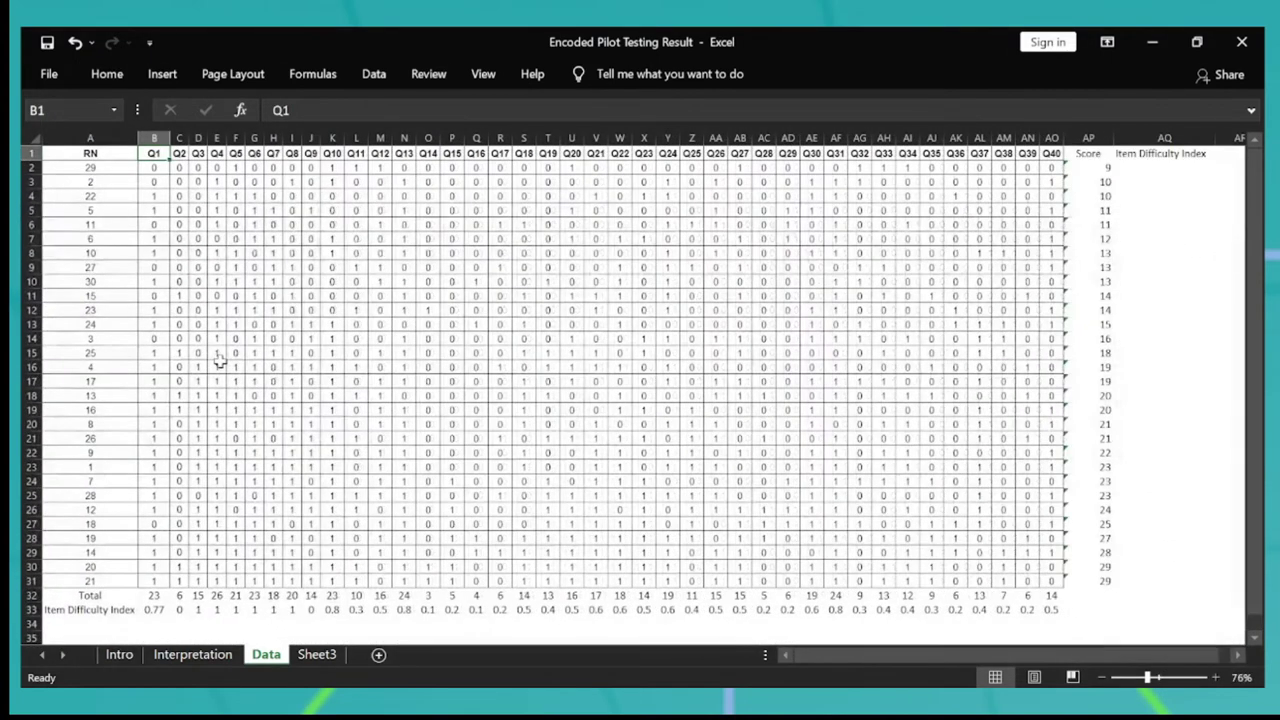
{"action": "key", "text": "Down"}
{"action": "key", "text": "Down"}
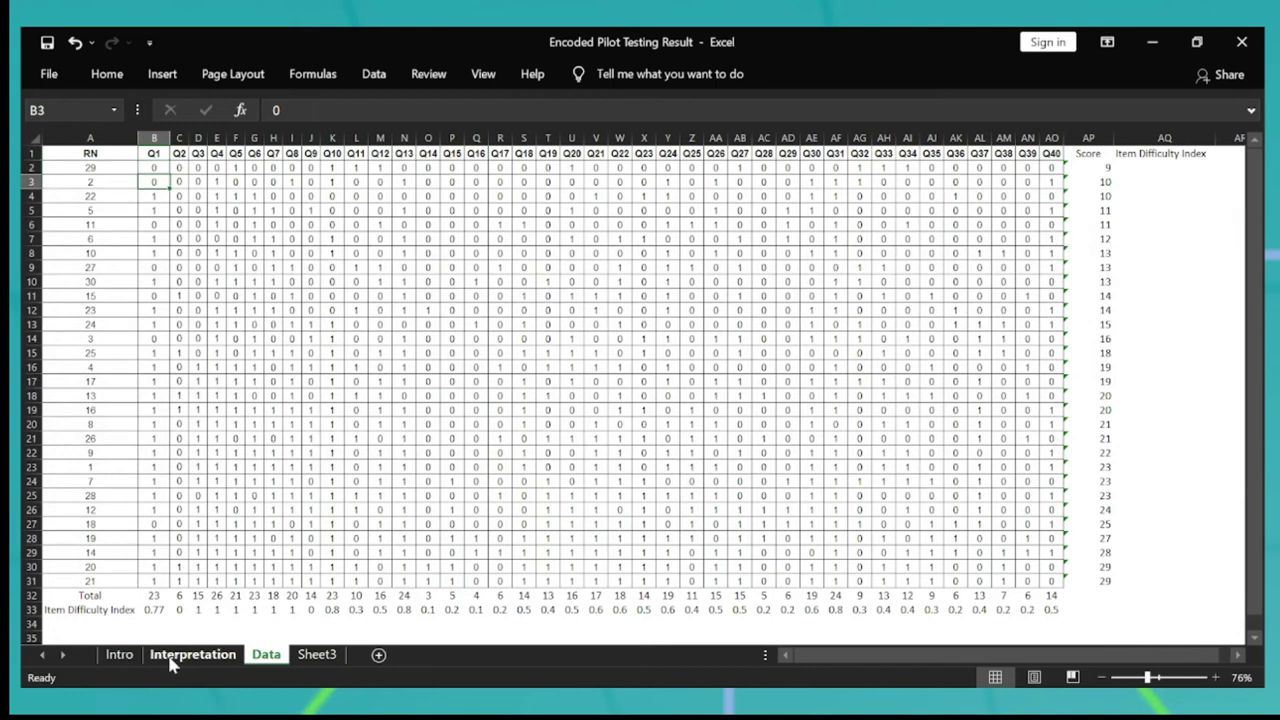
Open the Interpretation sheet and examine the Item Difficulty and Discrimination Index tables.
{"action": "left_click", "coordinate": [172, 665]}
{"action": "left_click", "coordinate": [433, 167]}
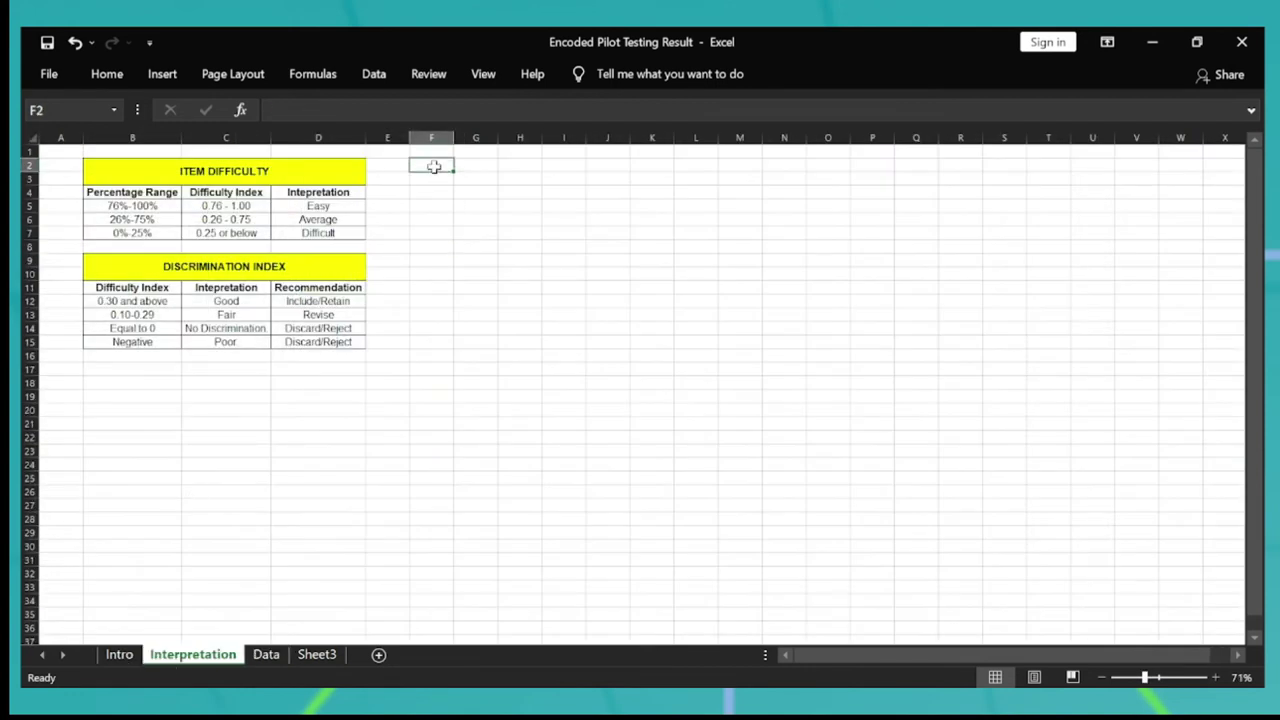
{"action": "scroll", "coordinate": [433, 167], "scroll_direction": "up", "scroll_amount": 4}
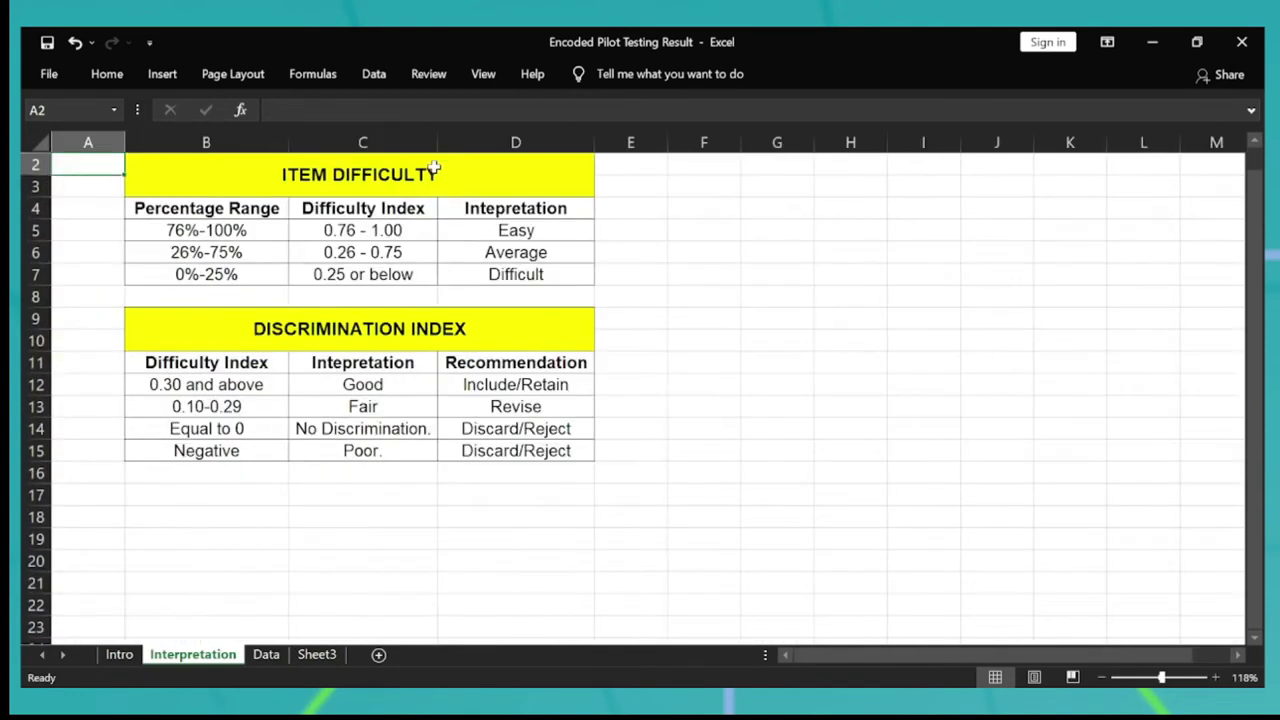
Examine the Easy, Average and Difficult rows of the Item Difficulty table with their percentage ranges and index ranges.
{"action": "left_click", "coordinate": [436, 170]}
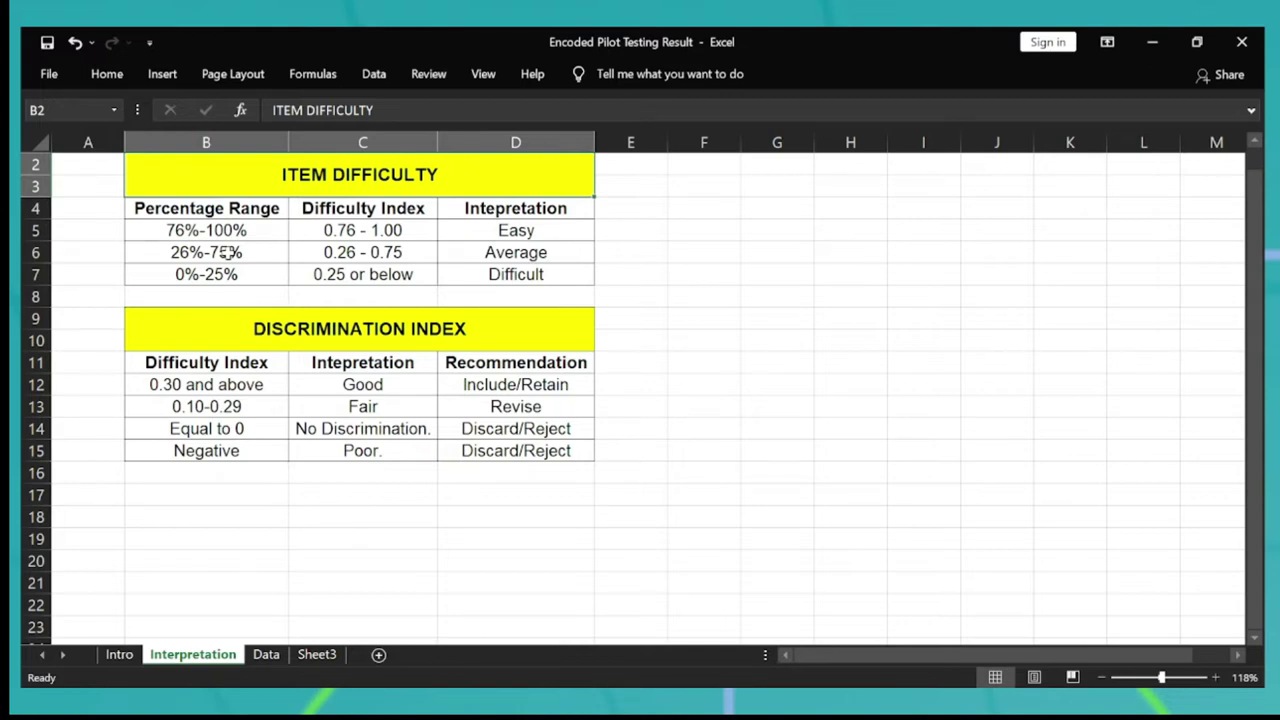
{"action": "left_click_drag", "start_coordinate": [503, 229], "coordinate": [229, 232]}
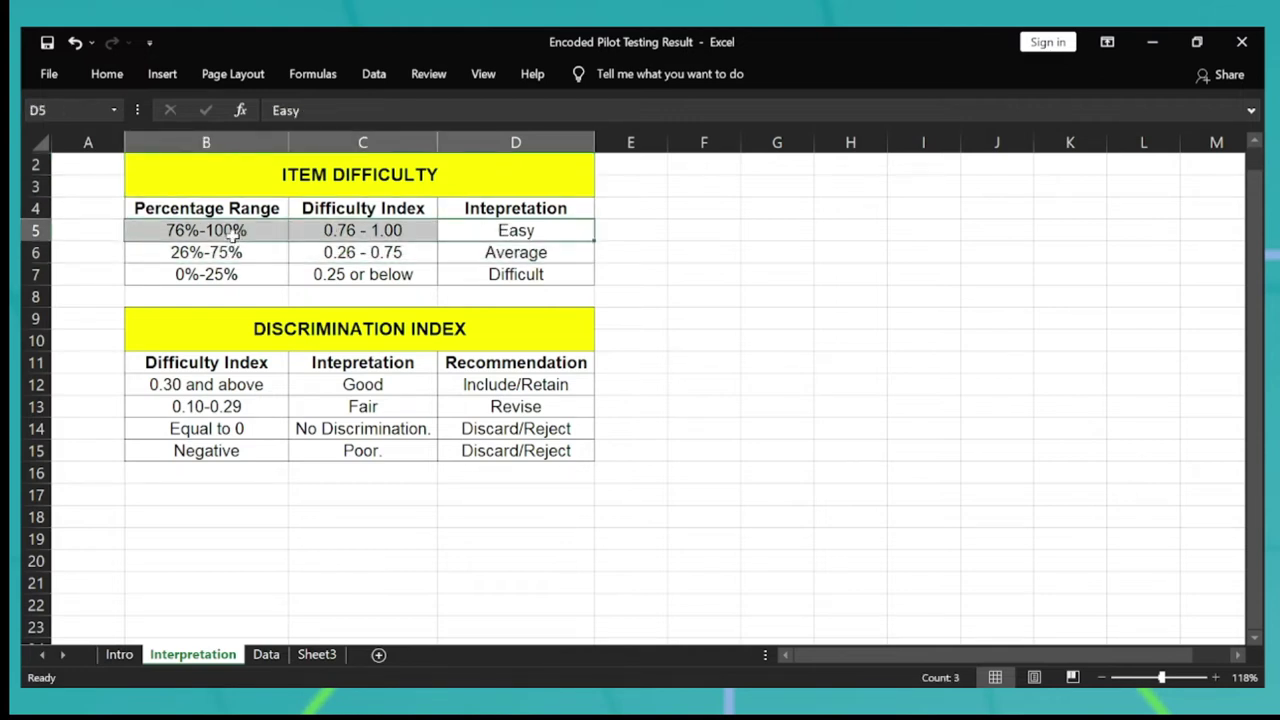
{"action": "key", "text": "Down"}
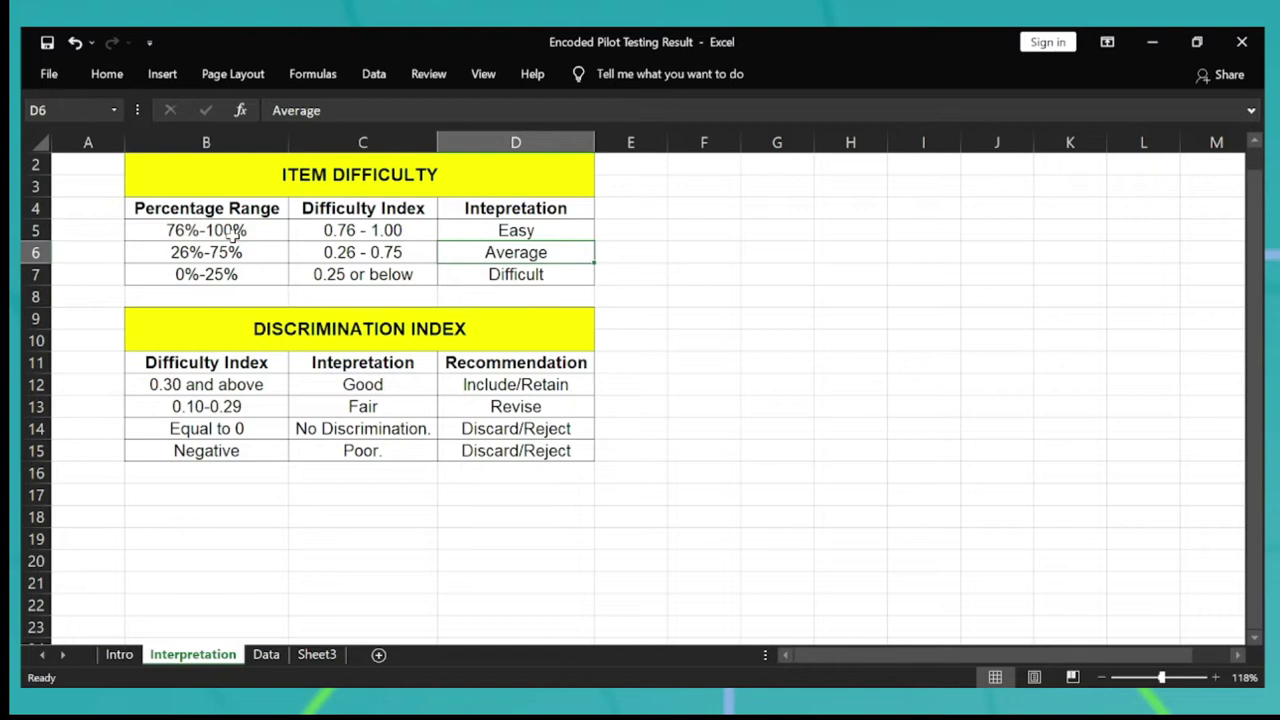
{"action": "key", "text": "shift+Left"}
{"action": "key", "text": "shift+Left"}
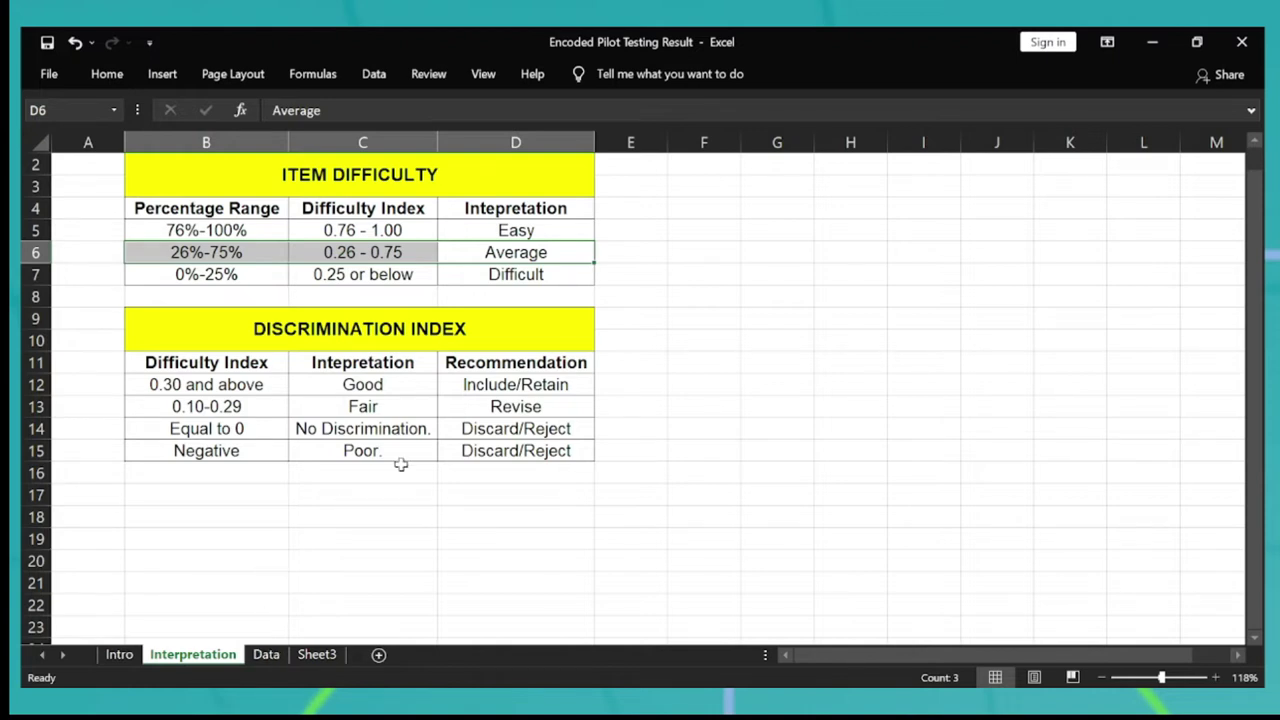
{"action": "left_click", "coordinate": [525, 279]}
{"action": "left_click_drag", "start_coordinate": [525, 279], "coordinate": [250, 278]}
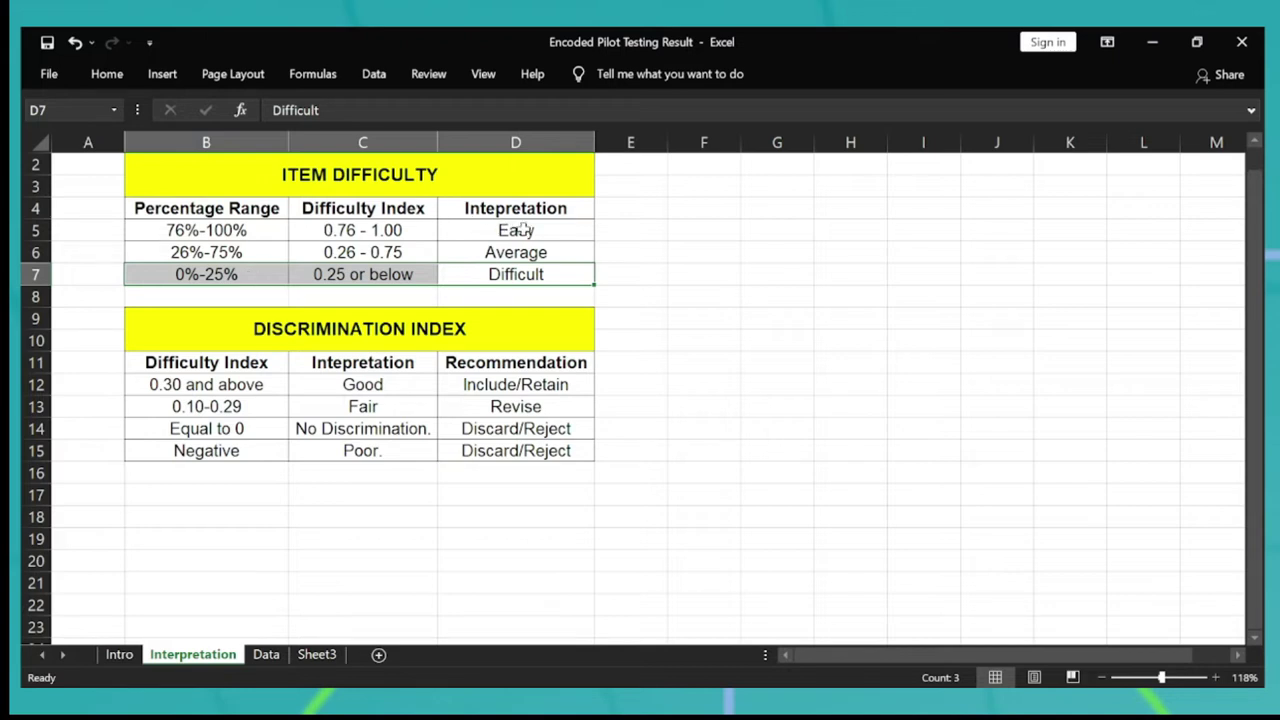
{"action": "left_click_drag", "start_coordinate": [522, 230], "coordinate": [212, 230]}
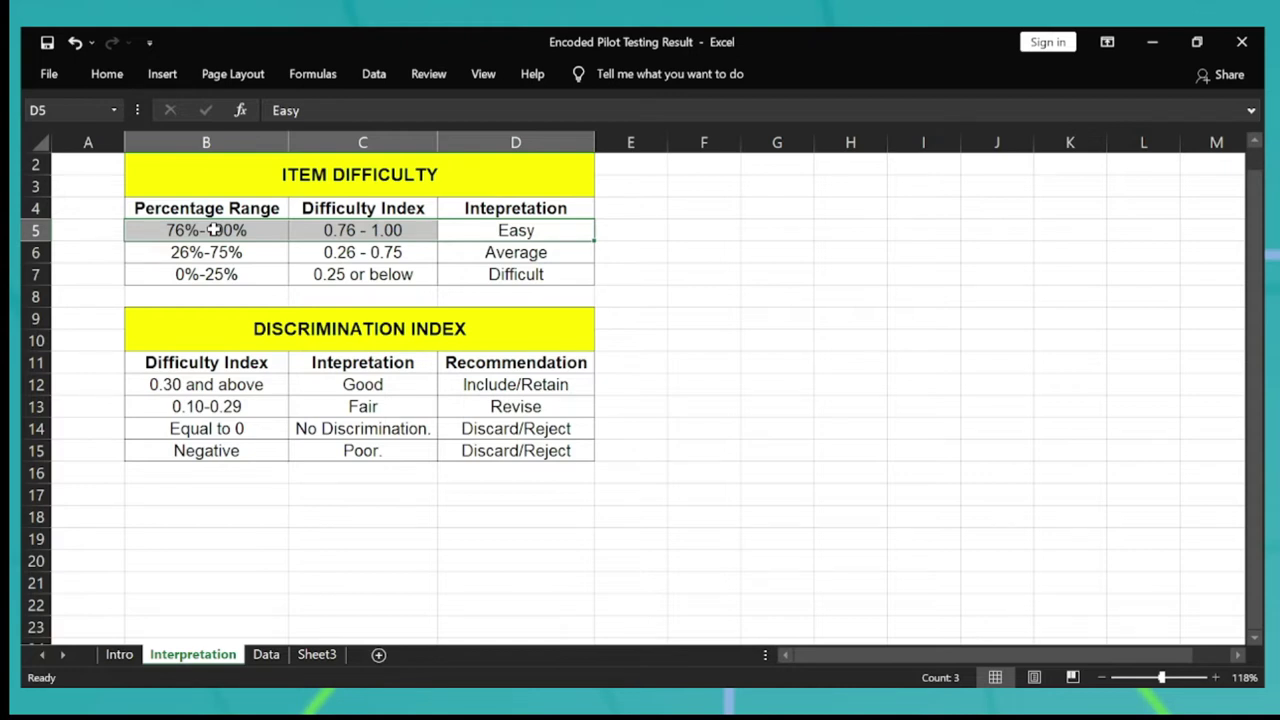
Bold the Item Difficulty Index row, A33:AO33, on the Data sheet.
{"action": "left_click", "coordinate": [266, 654]}
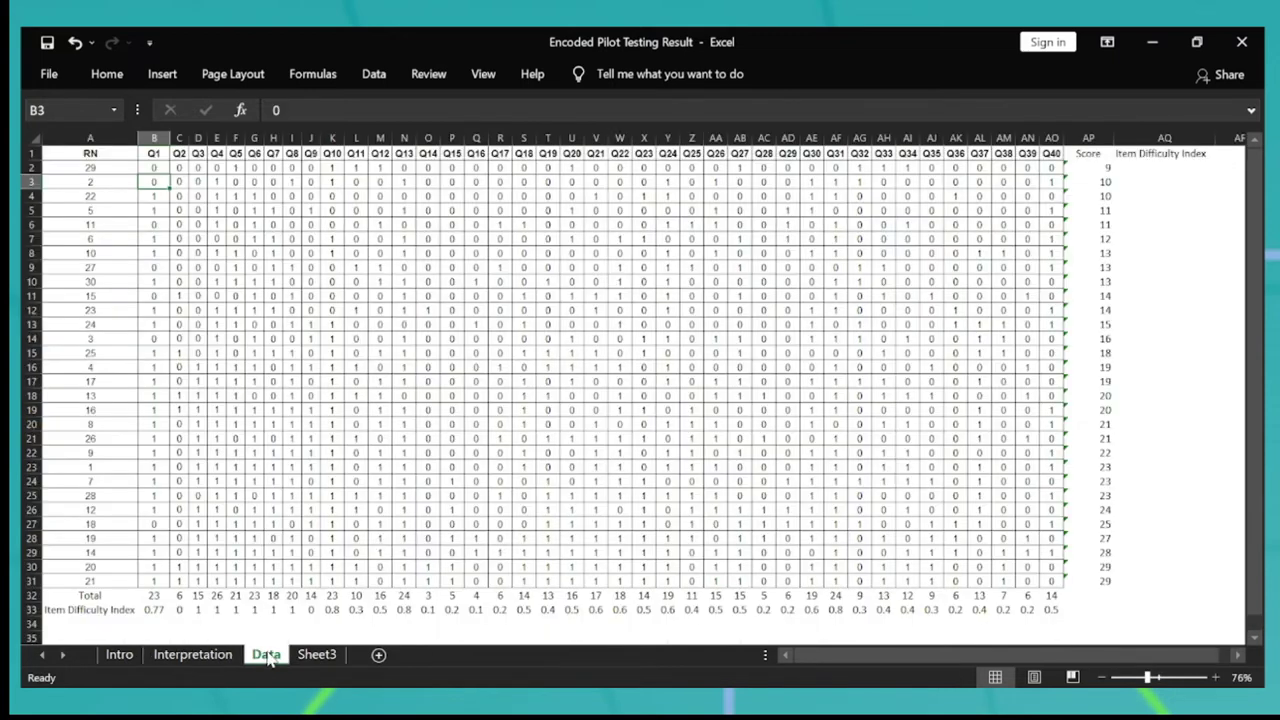
{"action": "left_click", "coordinate": [82, 612]}
{"action": "key", "text": "ctrl+Right"}
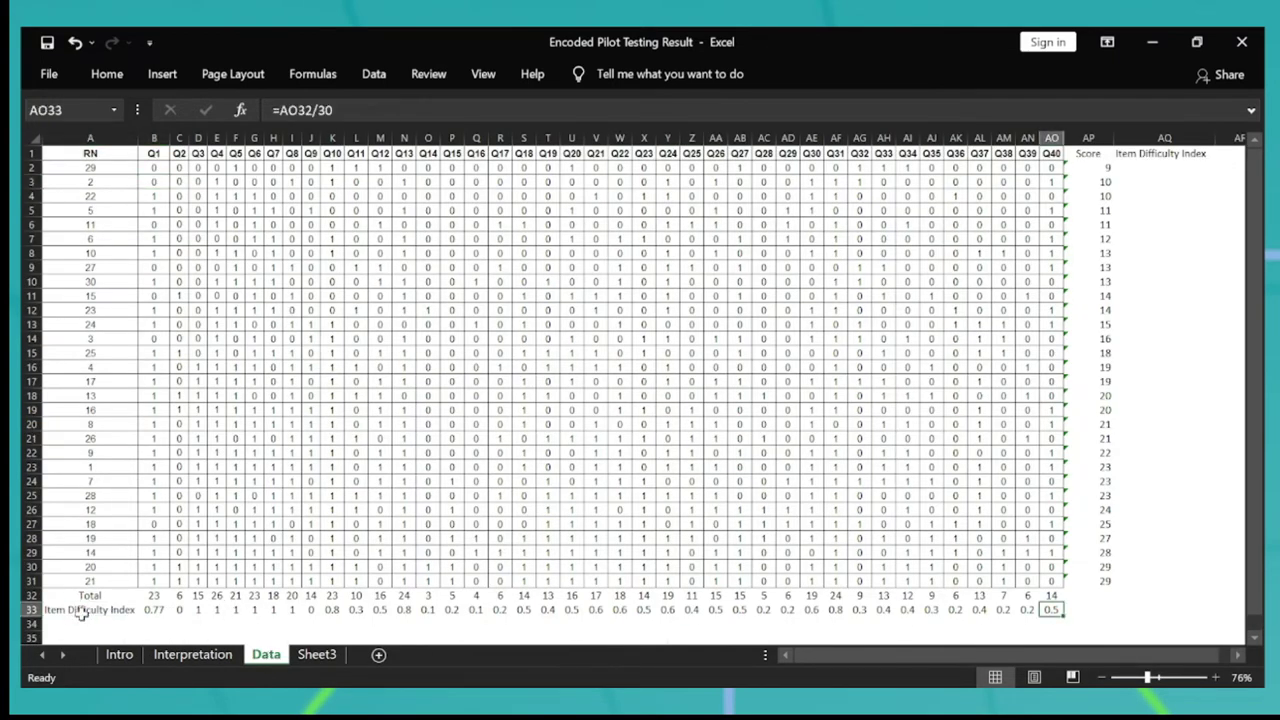
{"action": "key", "text": "ctrl+shift+Left"}
{"action": "key", "text": "ctrl+b"}
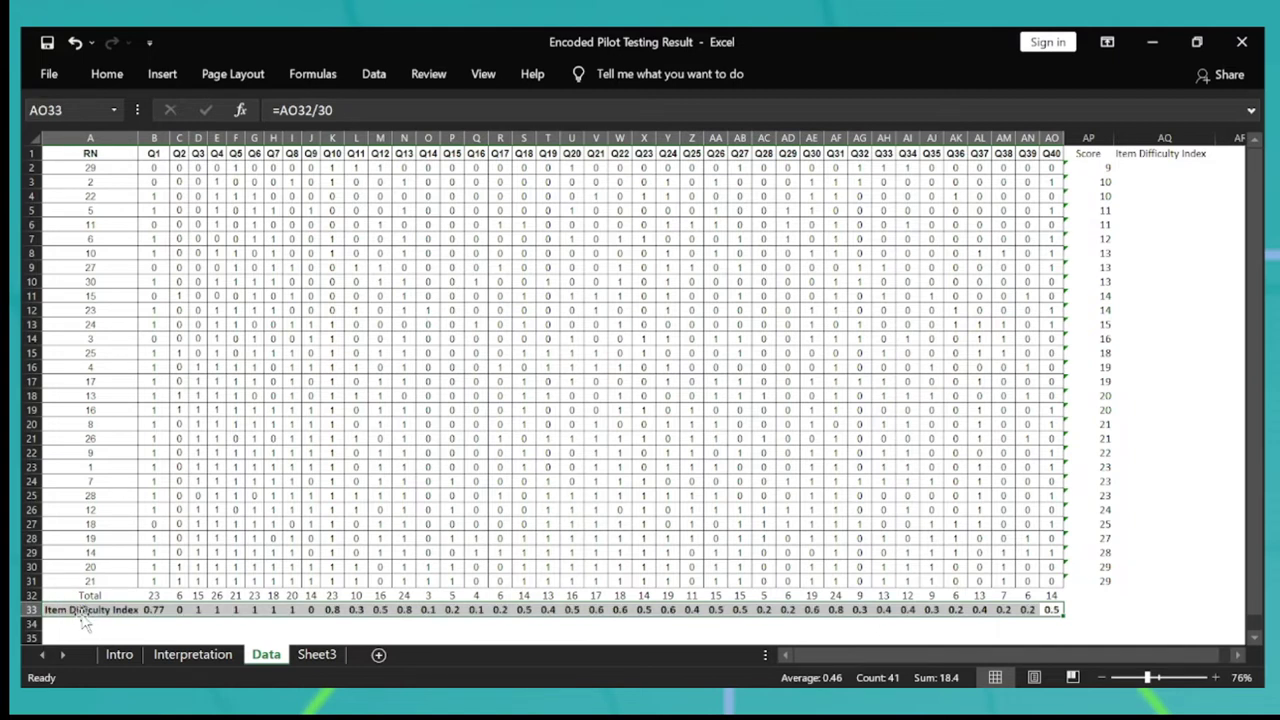
Review the Item Difficulty Index row beneath the response table, from its label to the Q40 value.
{"action": "key", "text": "Down"}
{"action": "key", "text": "Down"}
{"action": "key", "text": "Down"}
{"action": "key", "text": "Down"}
{"action": "key", "text": "Down"}
{"action": "key", "text": "Down"}
{"action": "key", "text": "Down"}
{"action": "key", "text": "Down"}
{"action": "key", "text": "Down"}
{"action": "key", "text": "Down"}
{"action": "key", "text": "Down"}
{"action": "key", "text": "Down"}
{"action": "key", "text": "Up"}
{"action": "key", "text": "Up"}
{"action": "key", "text": "Up"}
{"action": "key", "text": "Up"}
{"action": "key", "text": "Up"}
{"action": "key", "text": "Up"}
{"action": "key", "text": "Up"}
{"action": "key", "text": "Up"}
{"action": "key", "text": "Up"}
{"action": "key", "text": "Up"}
{"action": "key", "text": "Up"}
{"action": "key", "text": "Up"}
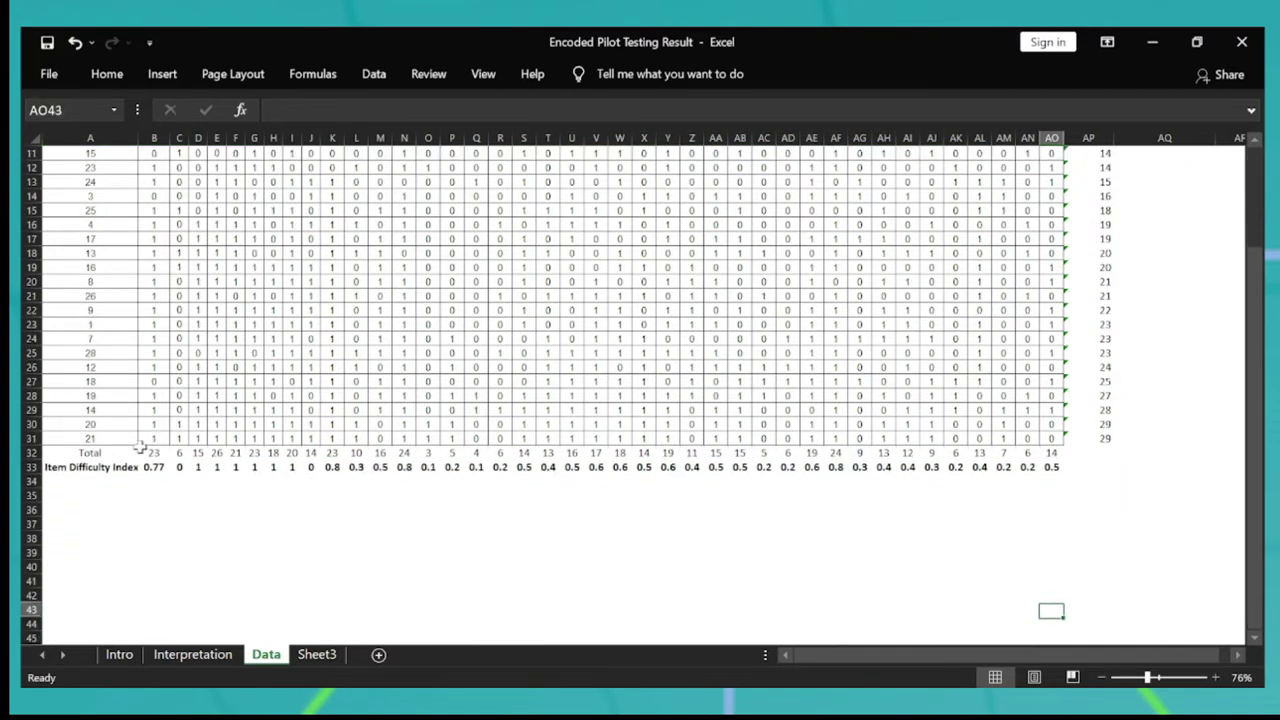
{"action": "key", "text": "ctrl+shift+Left"}
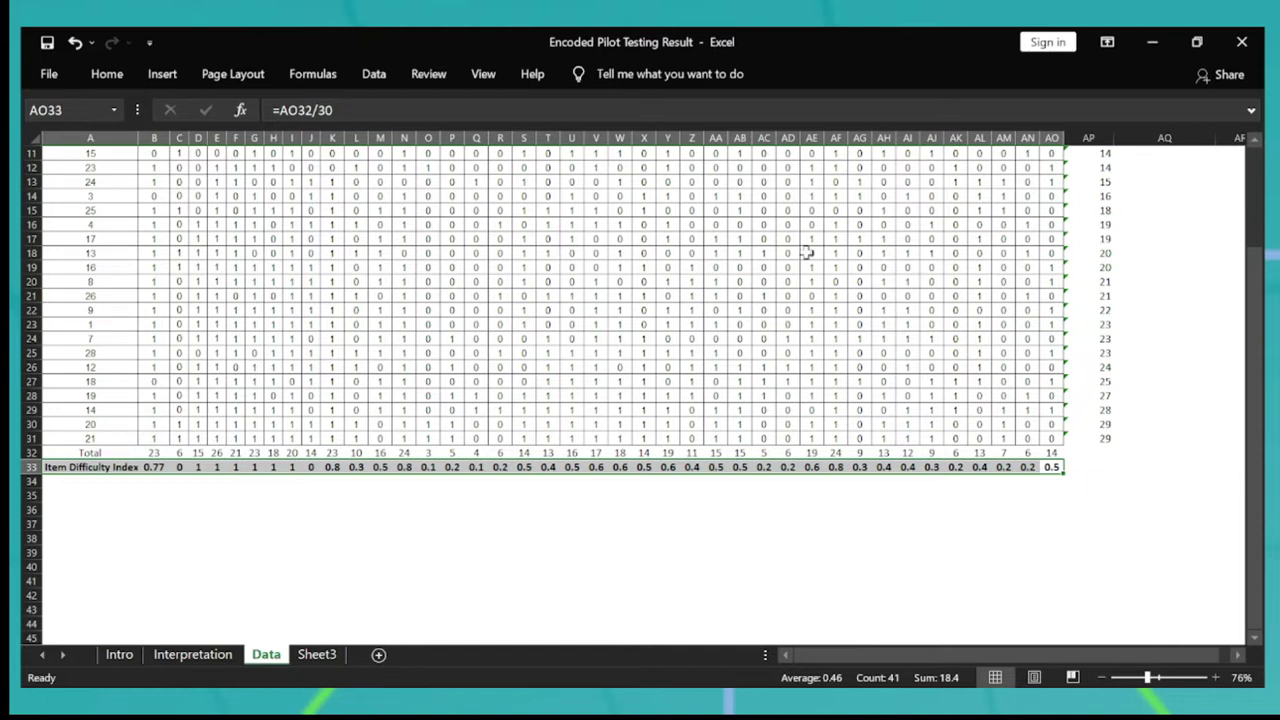
Inspect the Score column from its header, checking the first eight scores in AP2:AP9.
{"action": "left_click", "coordinate": [1106, 241]}
{"action": "key", "text": "ctrl+Up"}
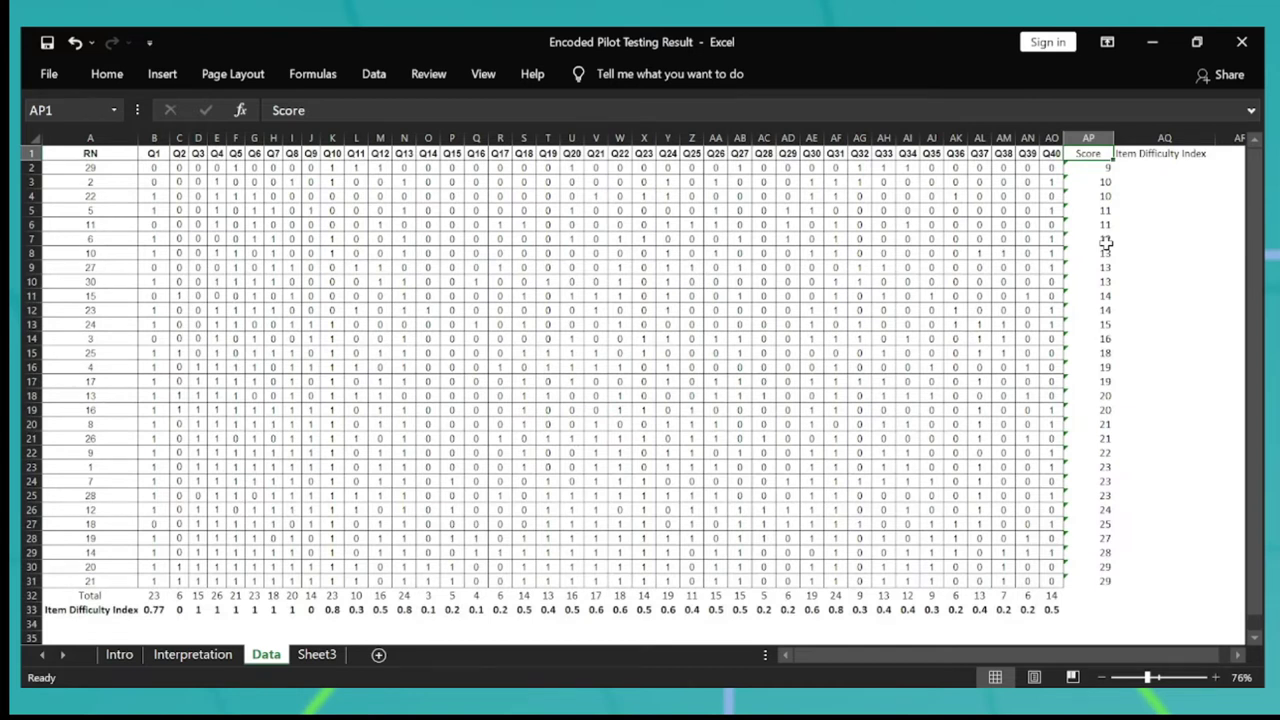
{"action": "key", "text": "Down"}
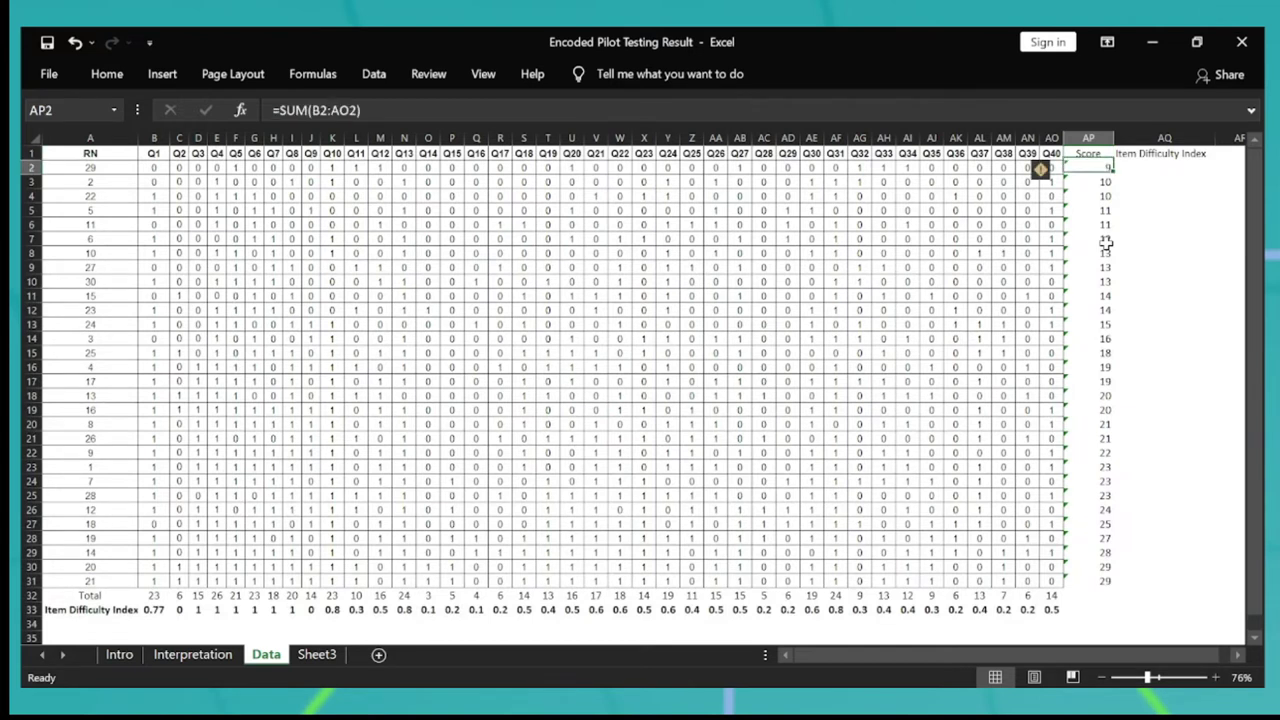
{"action": "key", "text": "shift+Down"}
{"action": "key", "text": "shift+Down"}
{"action": "key", "text": "shift+Down"}
{"action": "key", "text": "shift+Down"}
{"action": "key", "text": "shift+Down"}
{"action": "key", "text": "shift+Down"}
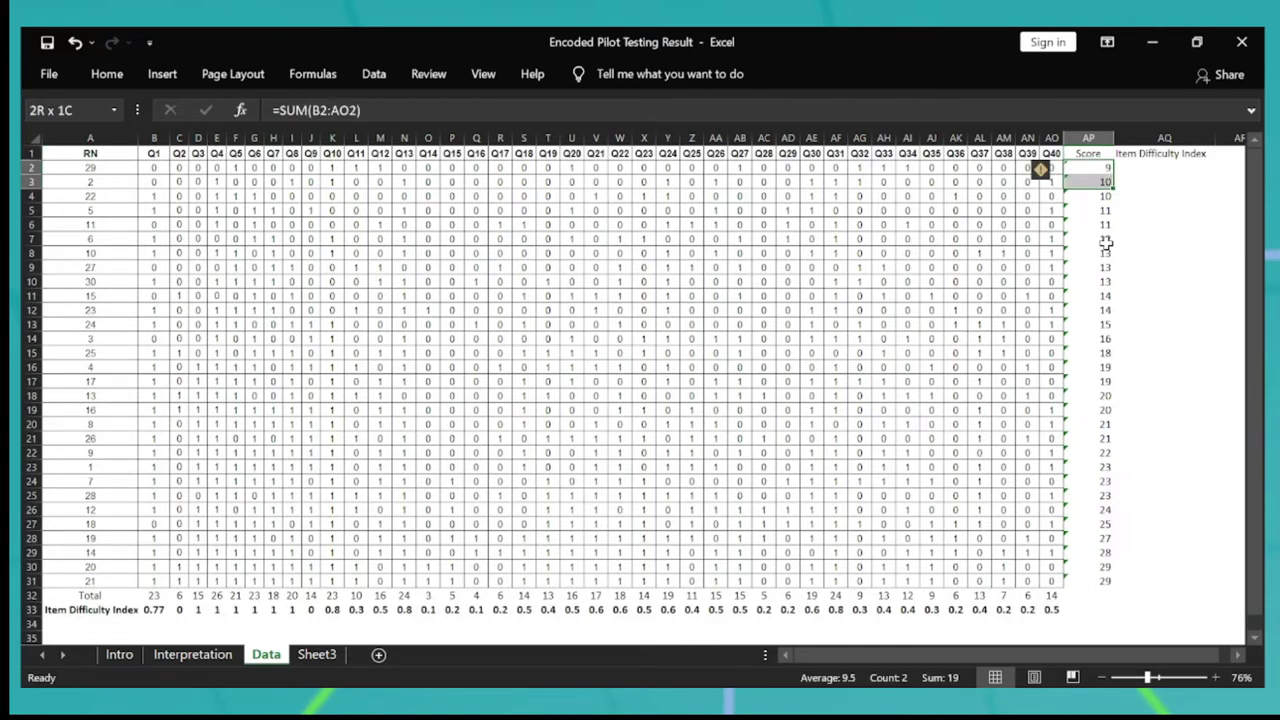
{"action": "key", "text": "shift+Down"}
{"action": "key", "text": "shift+Down"}
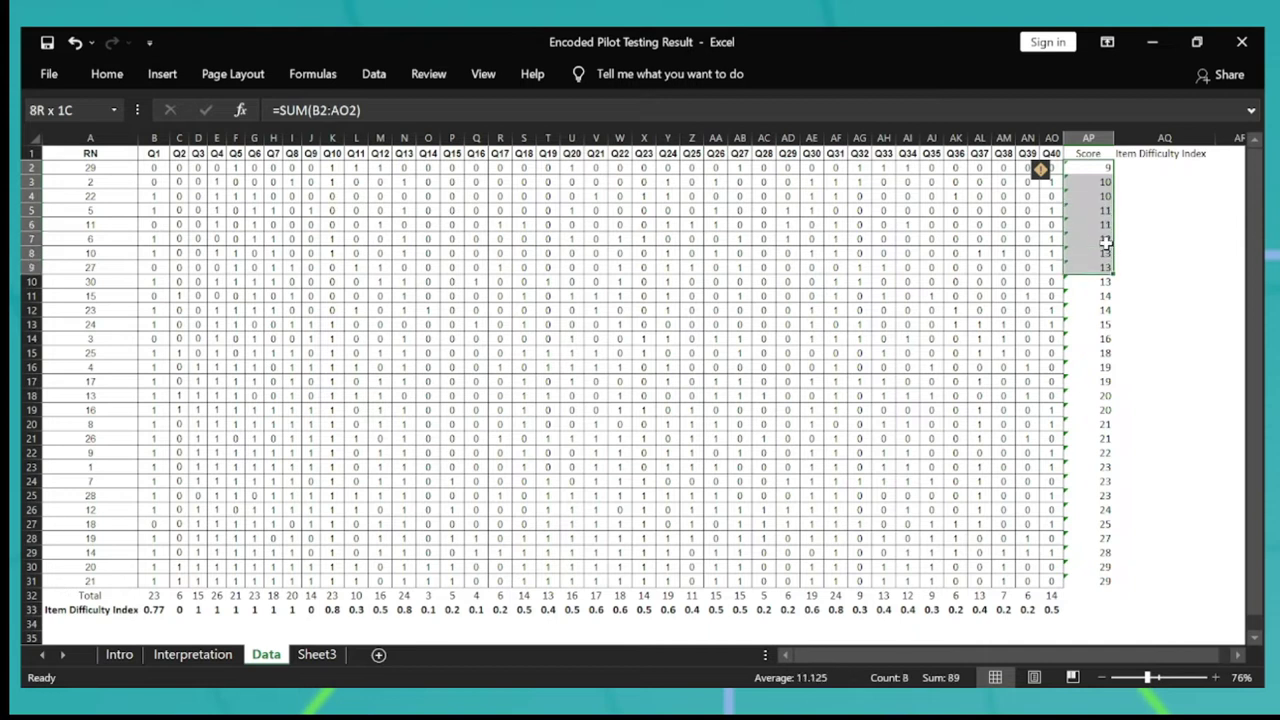
{"action": "key", "text": "Up"}
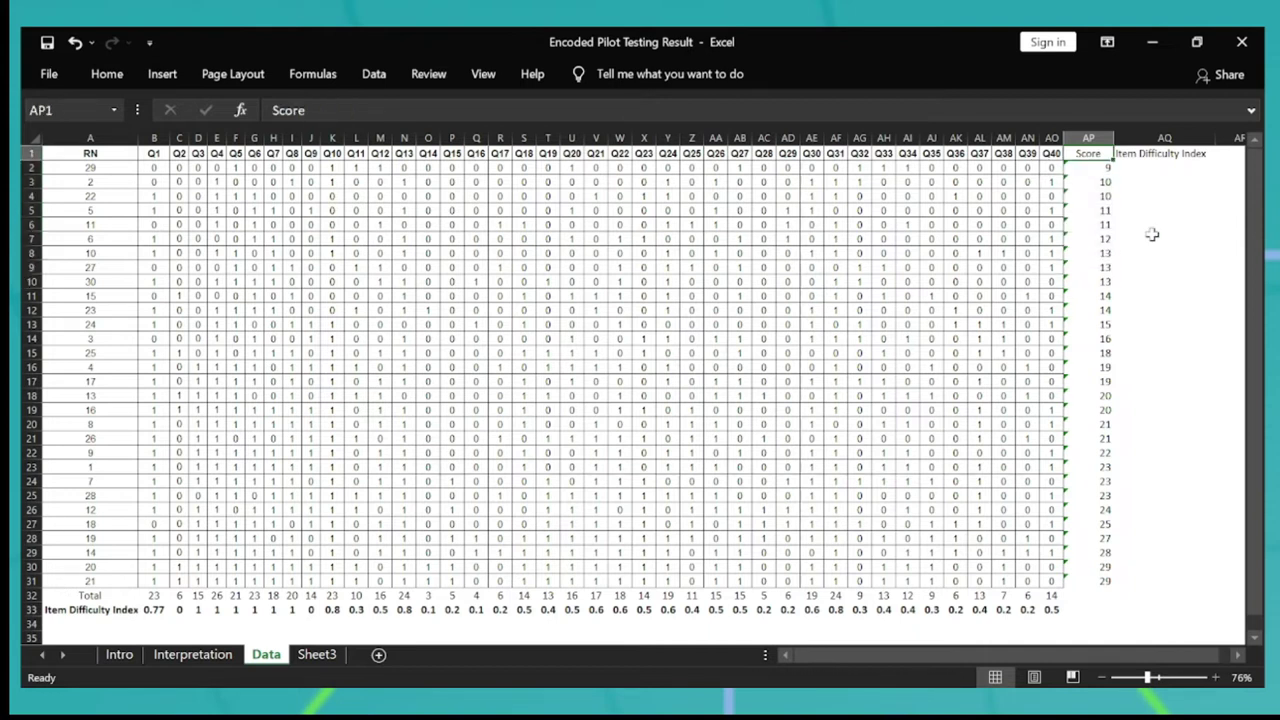
Sort the response table by the Score column in descending order and check the sorted scores.
{"action": "left_click", "coordinate": [1088, 551]}
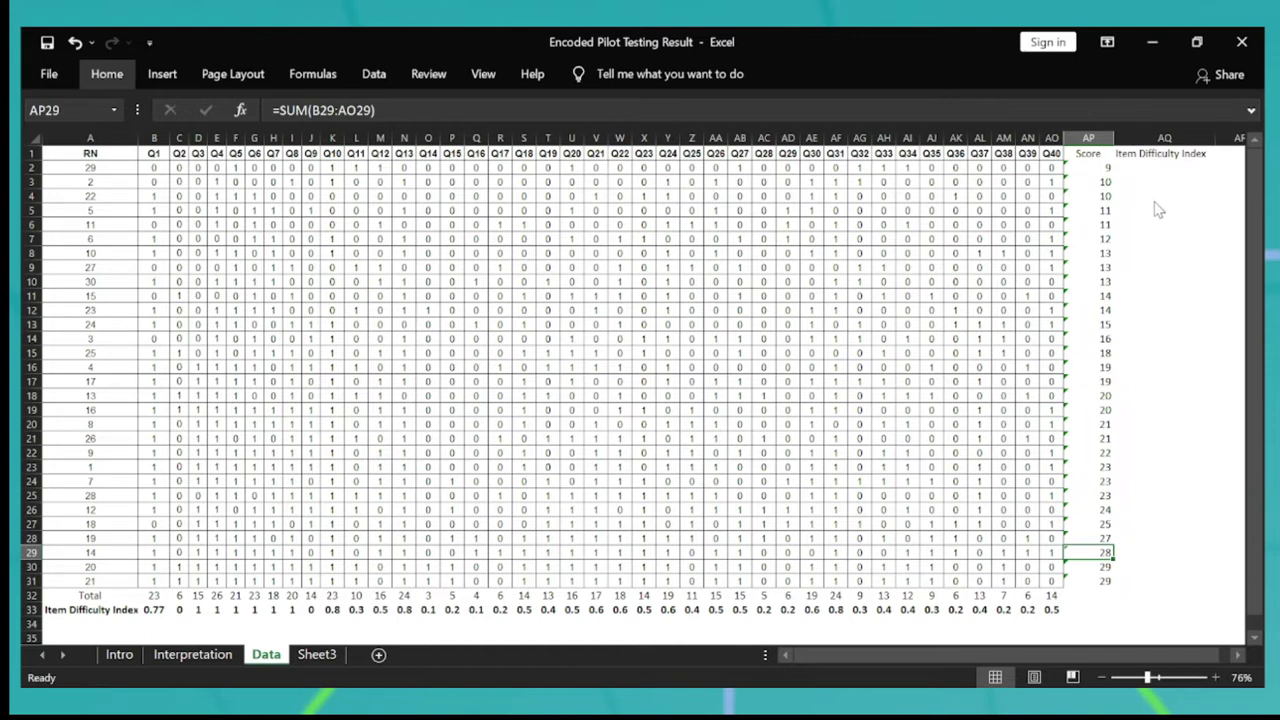
{"action": "key", "text": "alt+h"}
{"action": "key", "text": "s"}
{"action": "key", "text": "o"}
{"action": "key", "text": "Up"}
{"action": "key", "text": "Up"}
{"action": "key", "text": "Up"}
{"action": "key", "text": "Up"}
{"action": "key", "text": "Up"}
{"action": "key", "text": "ctrl+Up"}
{"action": "key", "text": "Down"}
{"action": "scroll", "coordinate": [1154, 201], "scroll_direction": "up", "scroll_amount": 3}
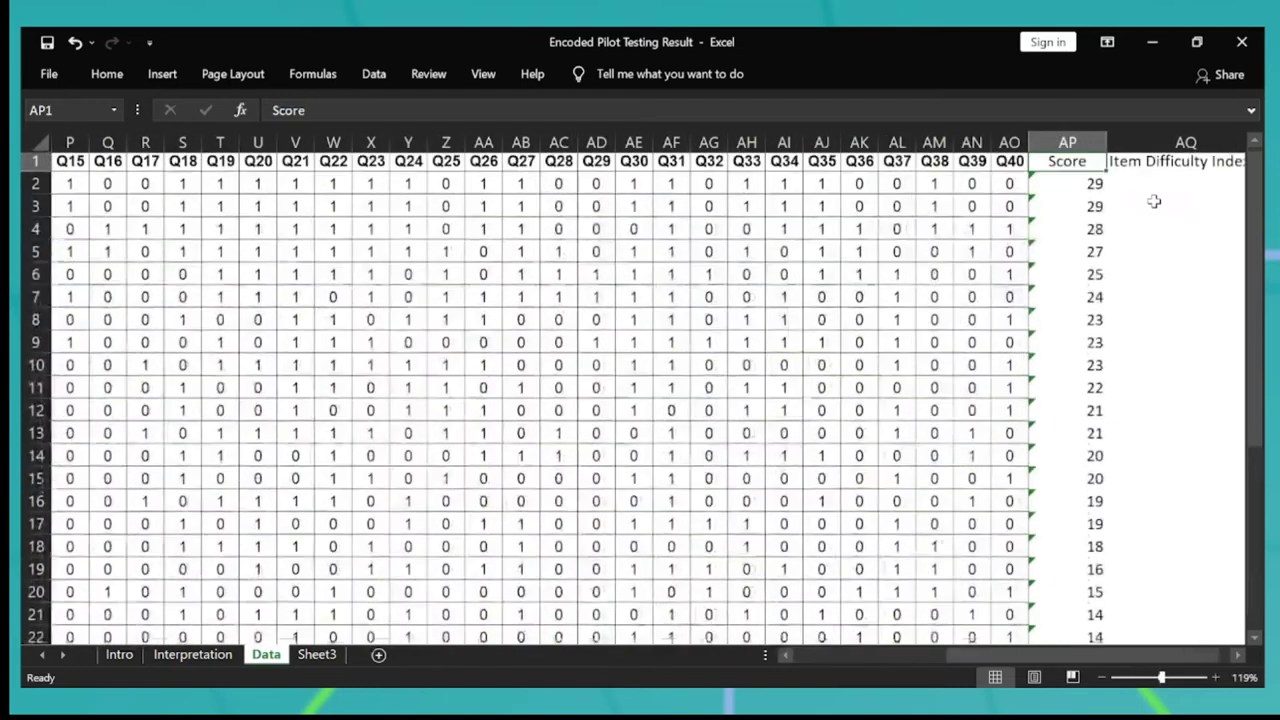
{"action": "key", "text": "ctrl+shift+Down"}
{"action": "scroll", "coordinate": [1154, 201], "scroll_direction": "up", "scroll_amount": 3}
Delete the Item Difficulty Index header from AQ1, beside the Score header.
{"action": "key", "text": "Up"}
{"action": "key", "text": "Right"}
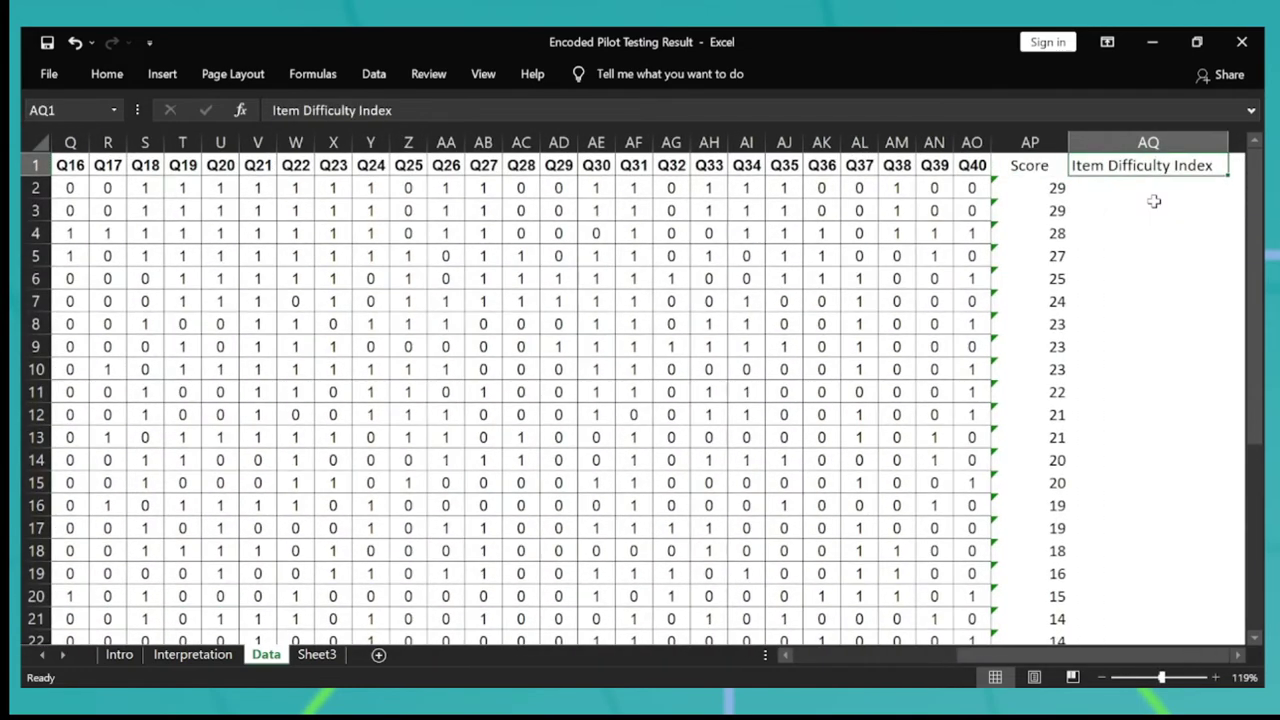
{"action": "key", "text": "Delete"}
{"action": "key", "text": "Down"}
{"action": "key", "text": "Up"}
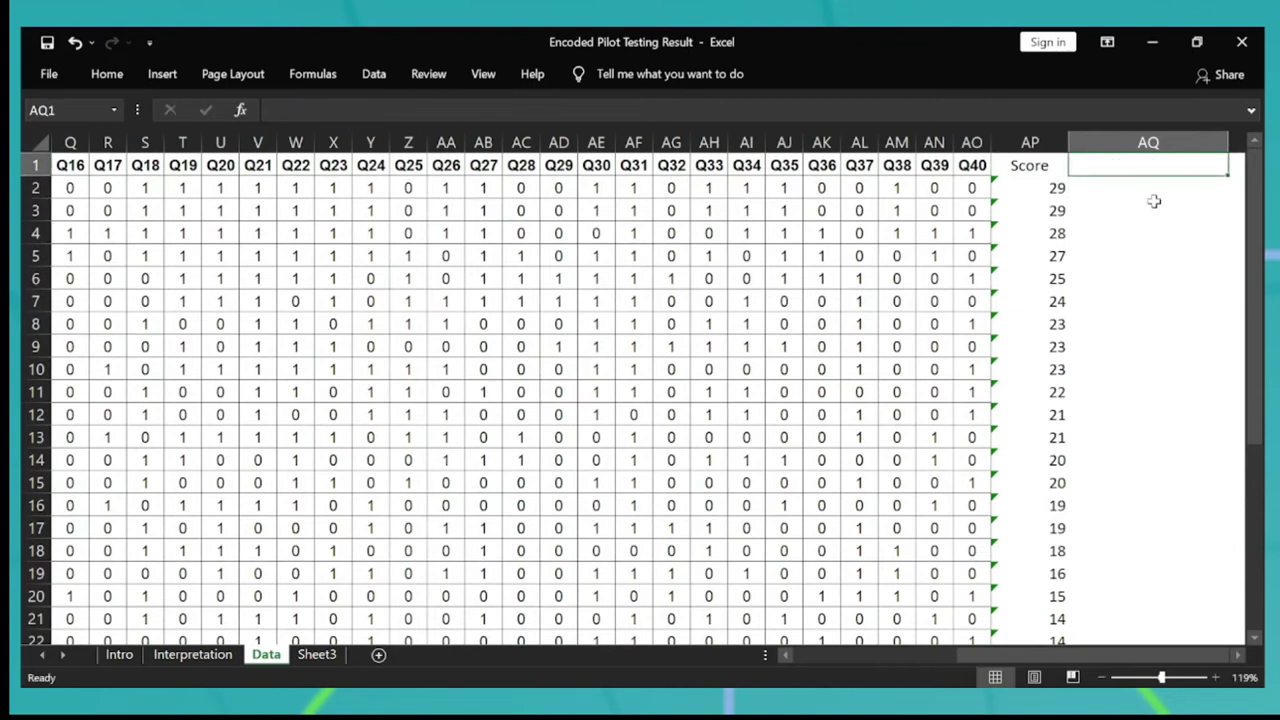
Calculate 27% of the 30 respondents in AQ1 with =30*.27 and clear the cell again.
{"action": "key", "text": "Down"}
{"action": "key", "text": "Up"}
{"action": "type", "text": "=3"}
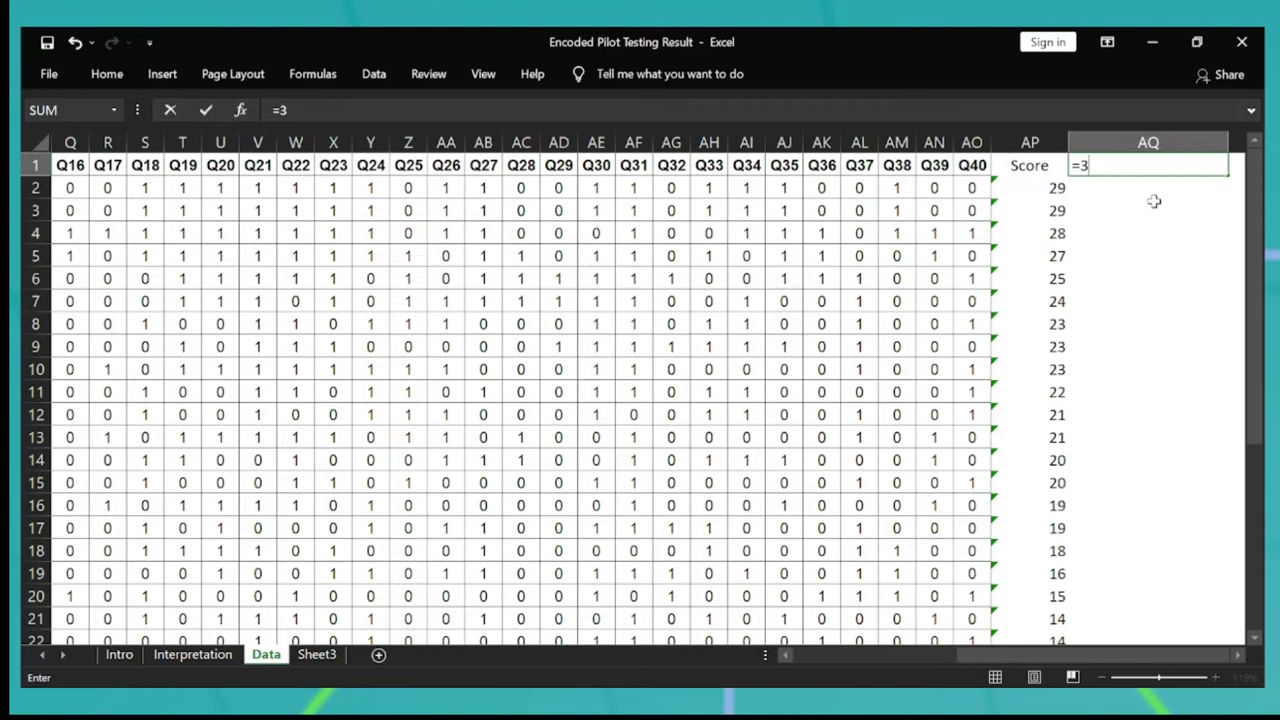
{"action": "type", "text": "0*.27"}
{"action": "key", "text": "ctrl+Return"}
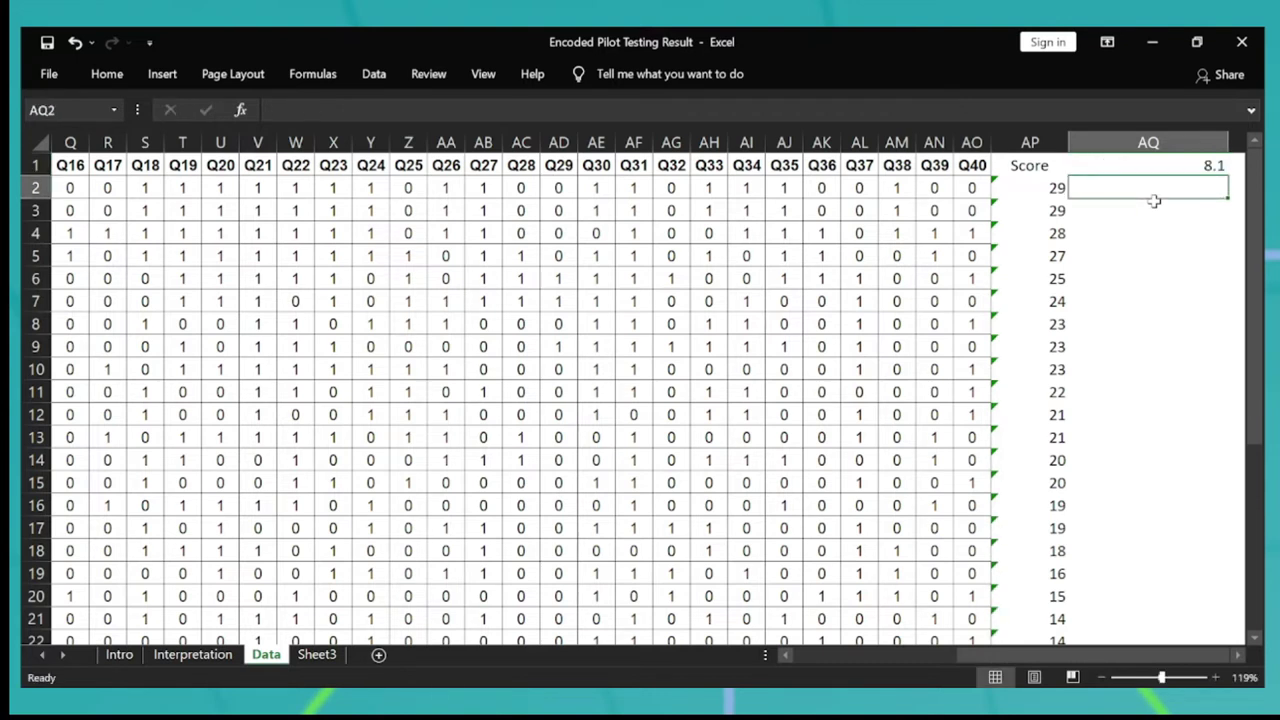
{"action": "scroll", "coordinate": [1154, 201], "scroll_direction": "right", "scroll_amount": 2}
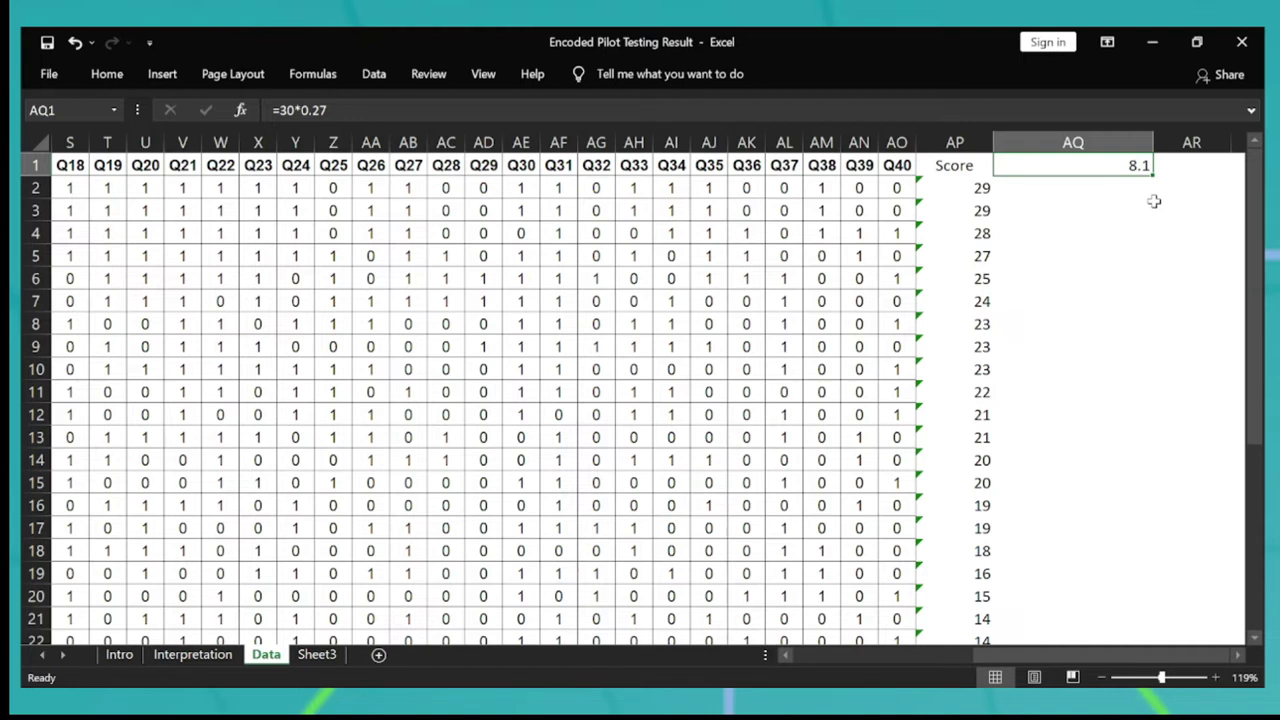
{"action": "key", "text": "Delete"}
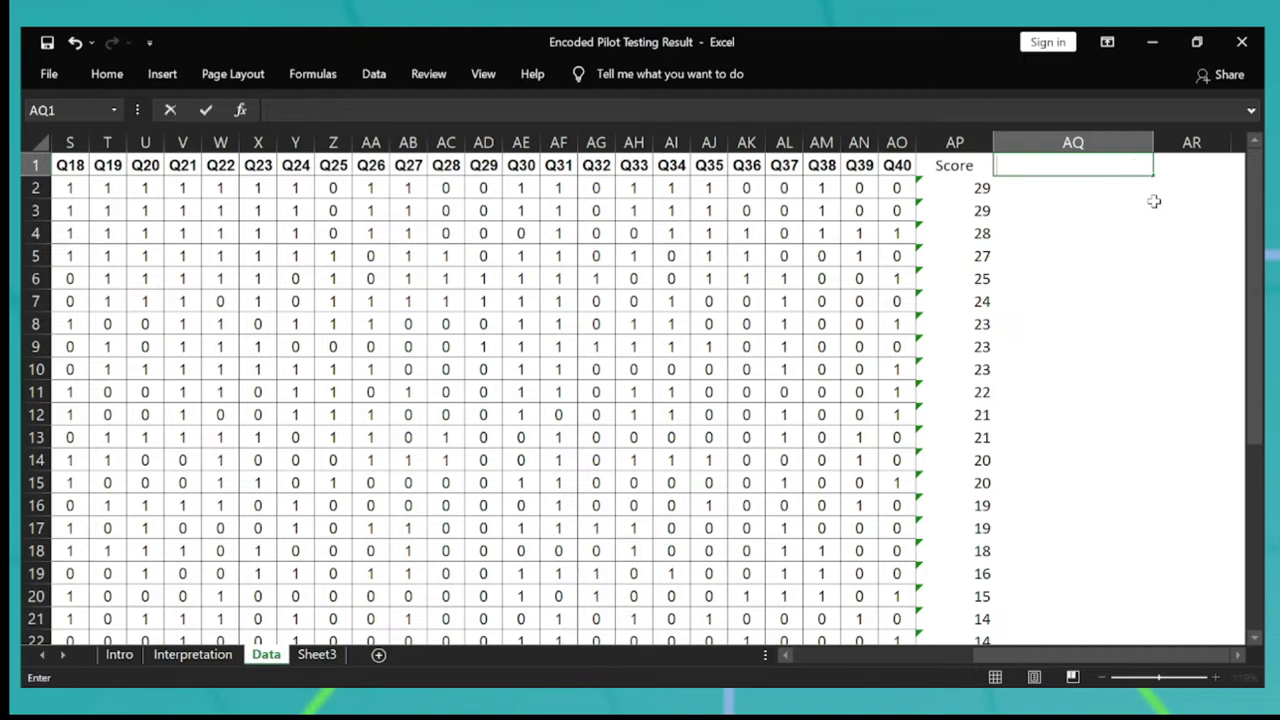
Fill the eight highest scores, AP2:AP9, with light green to mark the upper group.
{"action": "key", "text": "Down"}
{"action": "key", "text": "Left"}
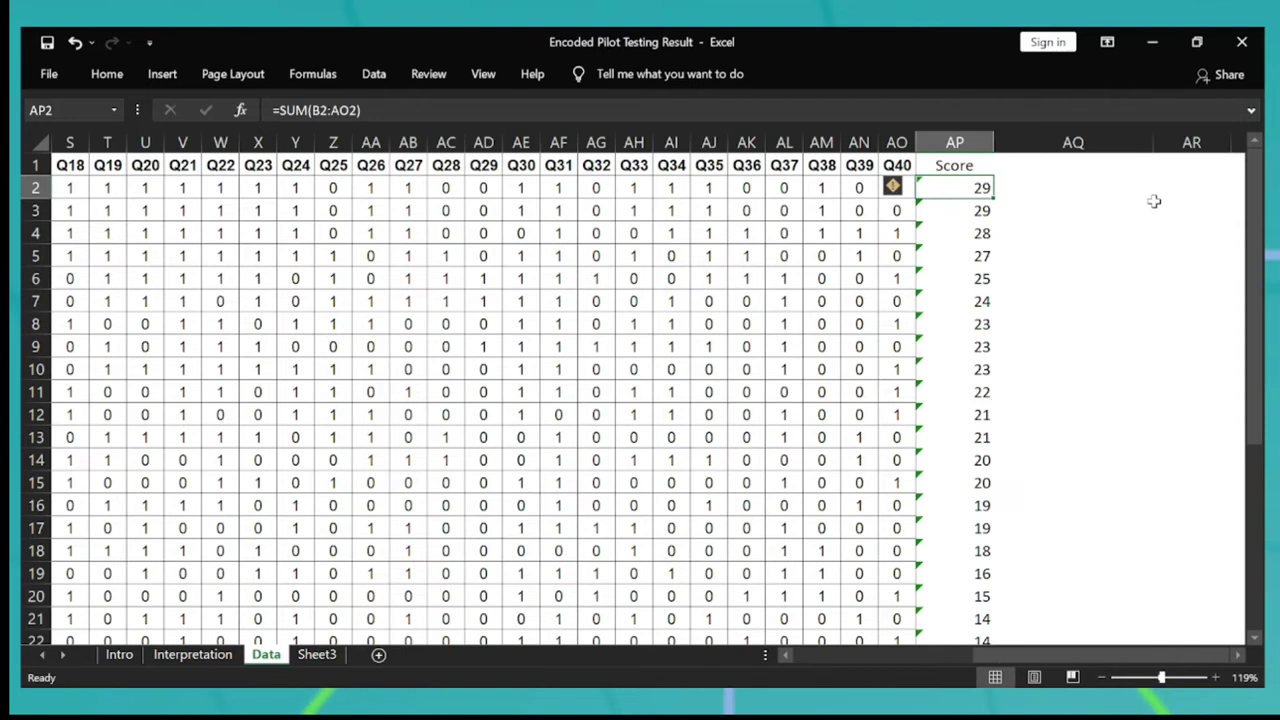
{"action": "key", "text": "shift+Down"}
{"action": "key", "text": "shift+Down"}
{"action": "key", "text": "shift+Down"}
{"action": "key", "text": "shift+Down"}
{"action": "key", "text": "shift+Down"}
{"action": "key", "text": "shift+Down"}
{"action": "key", "text": "shift+Down"}
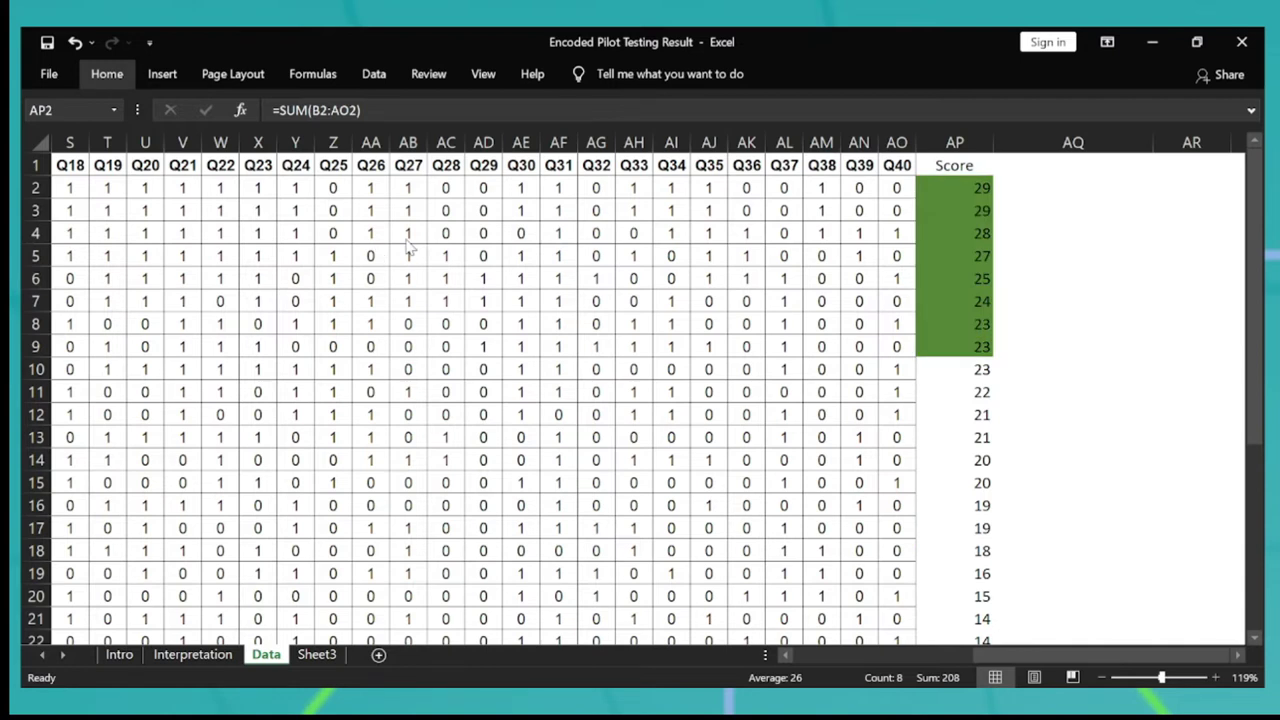
{"action": "key", "text": "Down"}
{"action": "key", "text": "Down"}
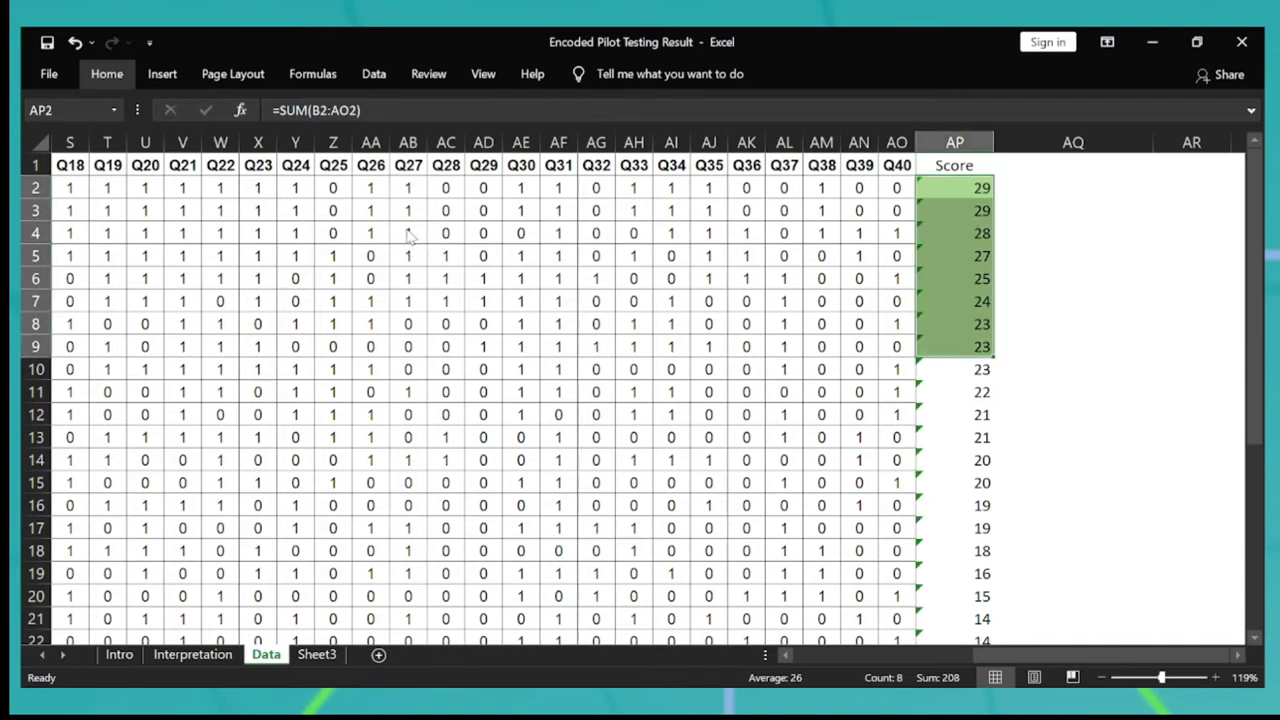
Fill the eight lowest scores, AP24:AP31, with light orange to mark the lower group.
{"action": "key", "text": "ctrl+Down"}
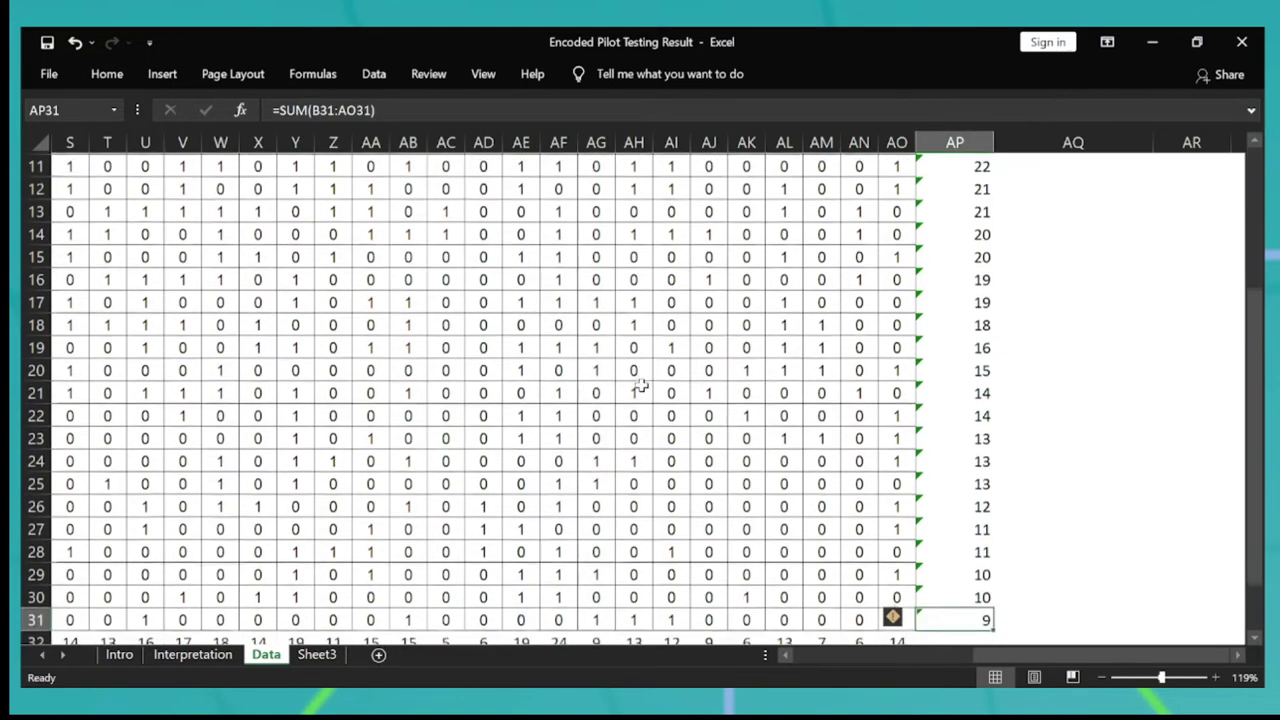
{"action": "key", "text": "shift+Up"}
{"action": "key", "text": "shift+Up"}
{"action": "key", "text": "shift+Up"}
{"action": "key", "text": "shift+Up"}
{"action": "key", "text": "shift+Up"}
{"action": "key", "text": "shift+Up"}
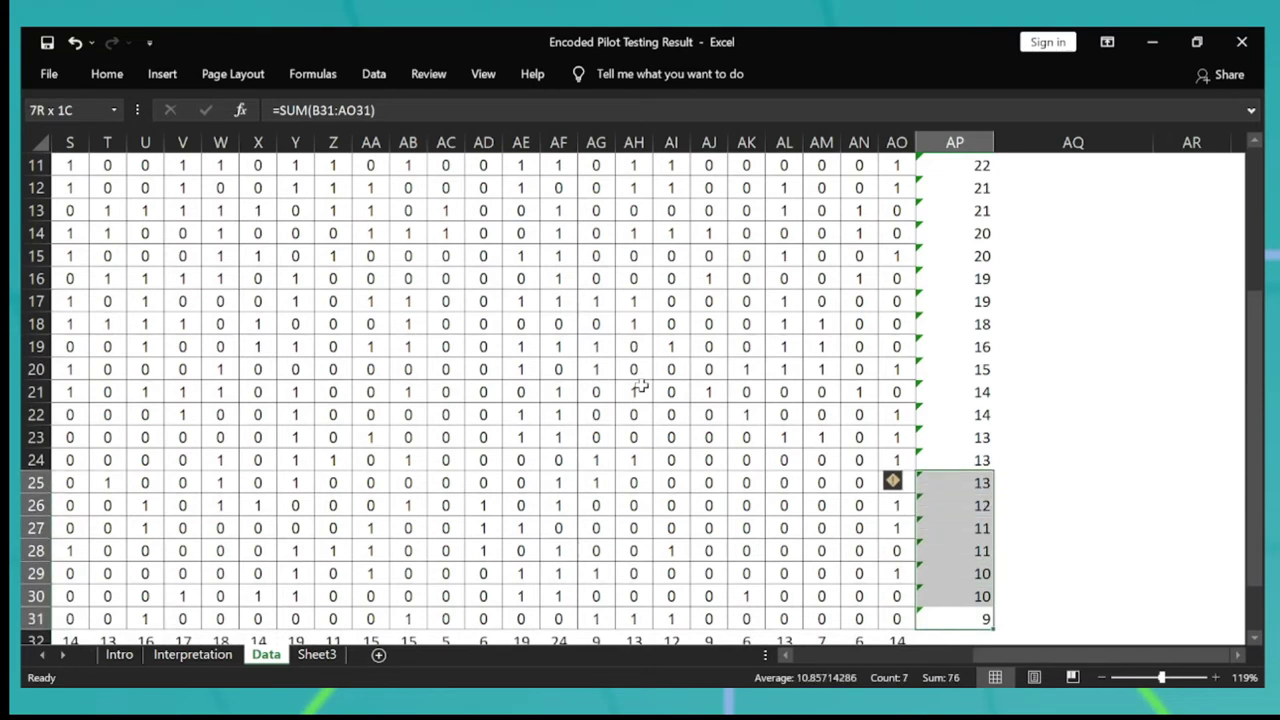
{"action": "key", "text": "shift+Up"}
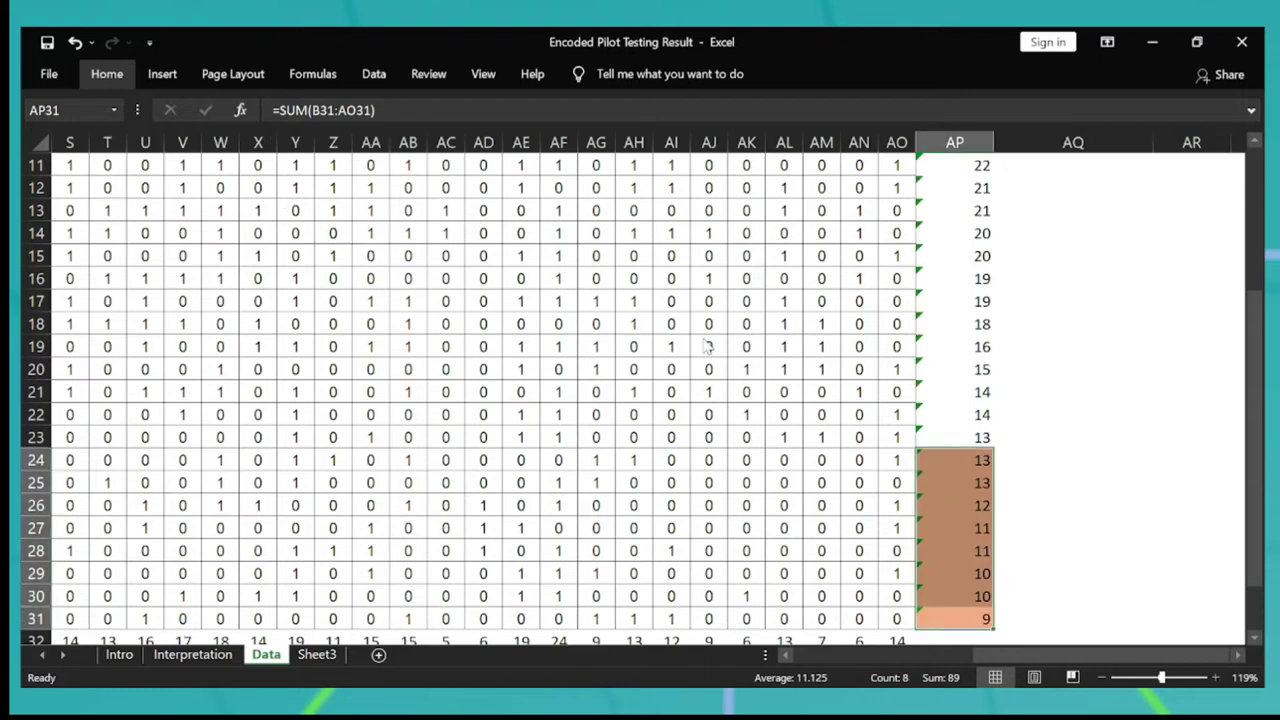
Examine the whole response table, A1:AP31, with its color-marked upper and lower score groups.
{"action": "scroll", "coordinate": [709, 347], "scroll_direction": "down", "scroll_amount": 4, "text": "ctrl"}
{"action": "key", "text": "Down"}
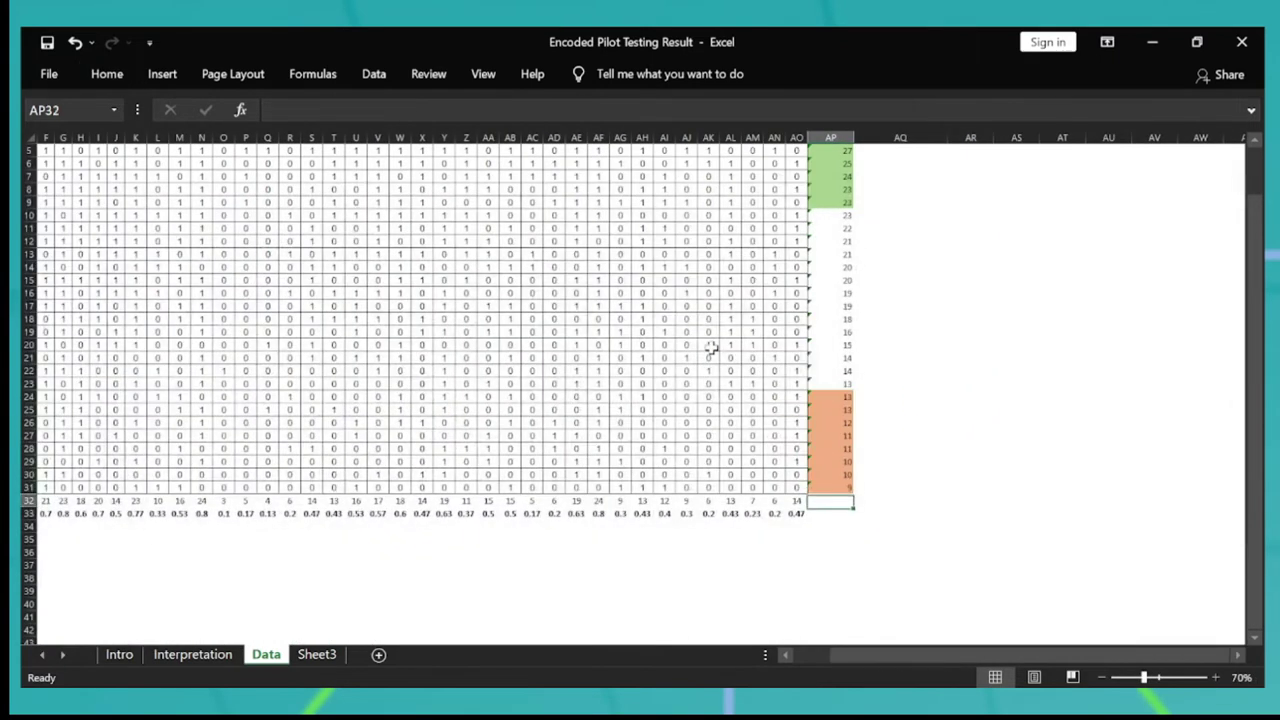
{"action": "key", "text": "Up"}
{"action": "key", "text": "ctrl+shift+Up"}
{"action": "key", "text": "ctrl+shift+Left"}
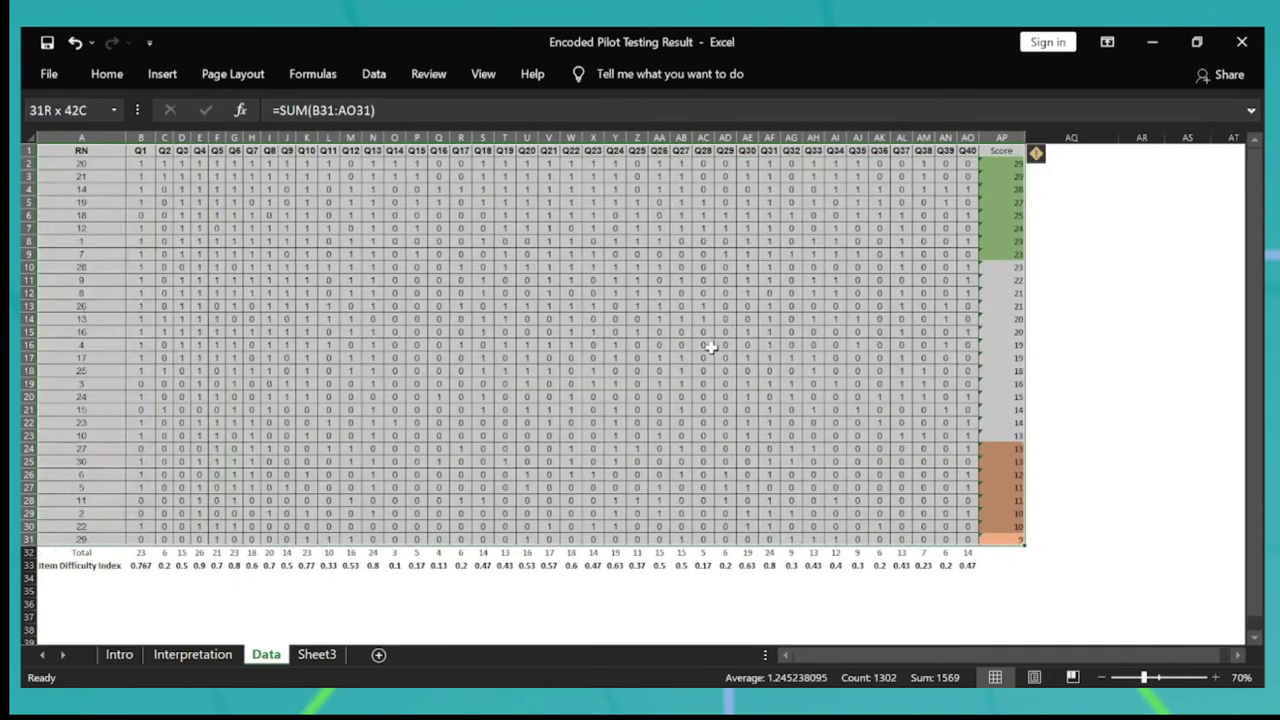
Check the difficulty index values in B33:AO33 and return to the Interpretation sheet to compare them with its ranges.
{"action": "left_click", "coordinate": [131, 568]}
{"action": "key", "text": "ctrl+shift+Right"}
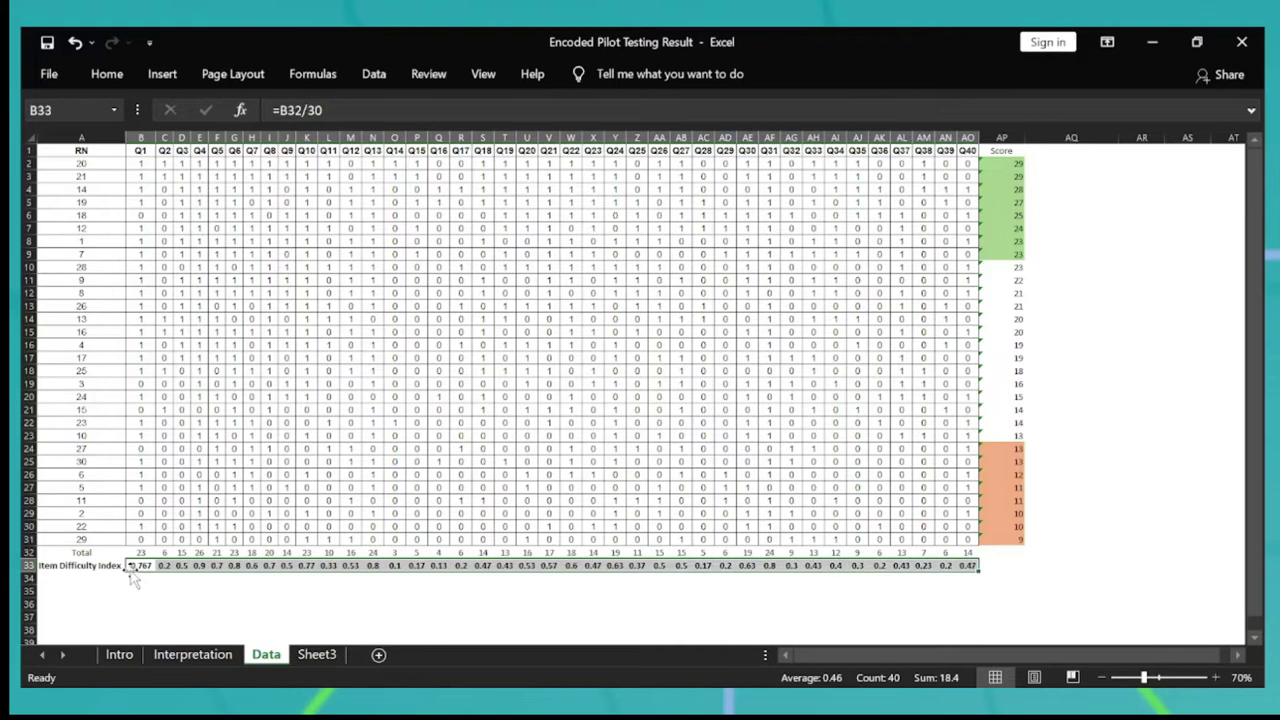
{"action": "scroll", "coordinate": [131, 578], "scroll_direction": "up", "scroll_amount": 4, "text": "ctrl"}
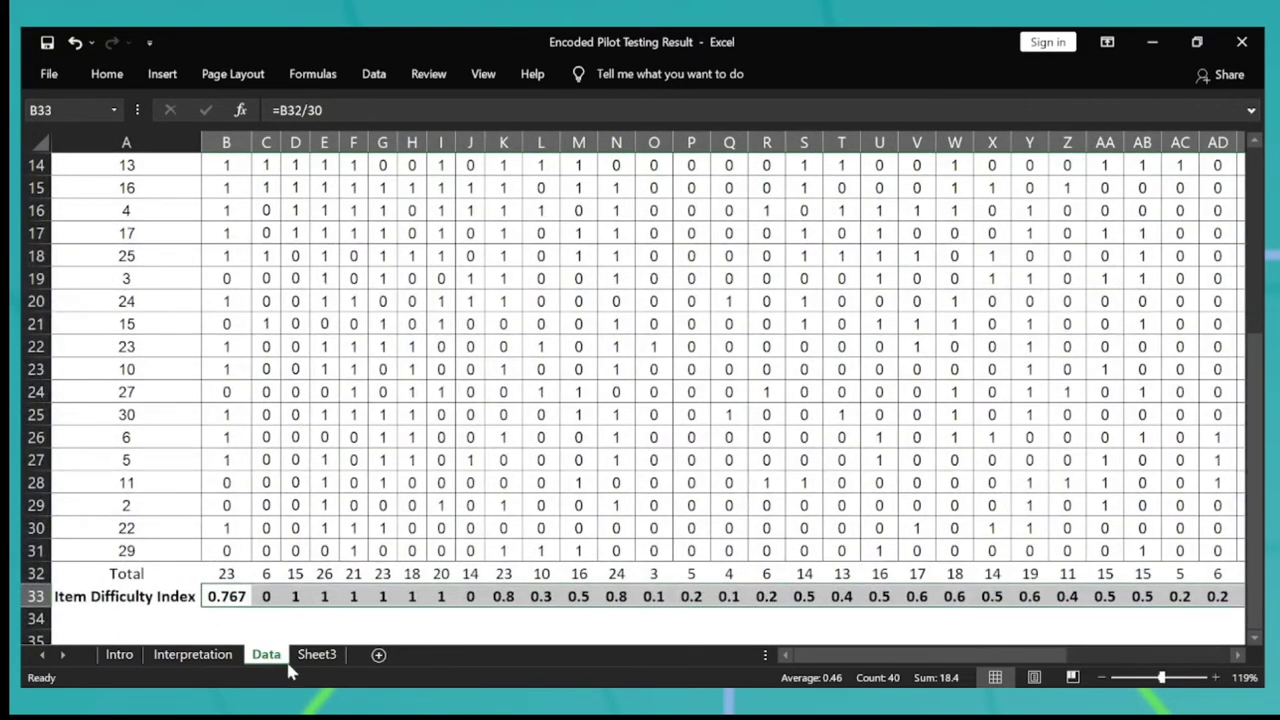
{"action": "left_click", "coordinate": [195, 655]}
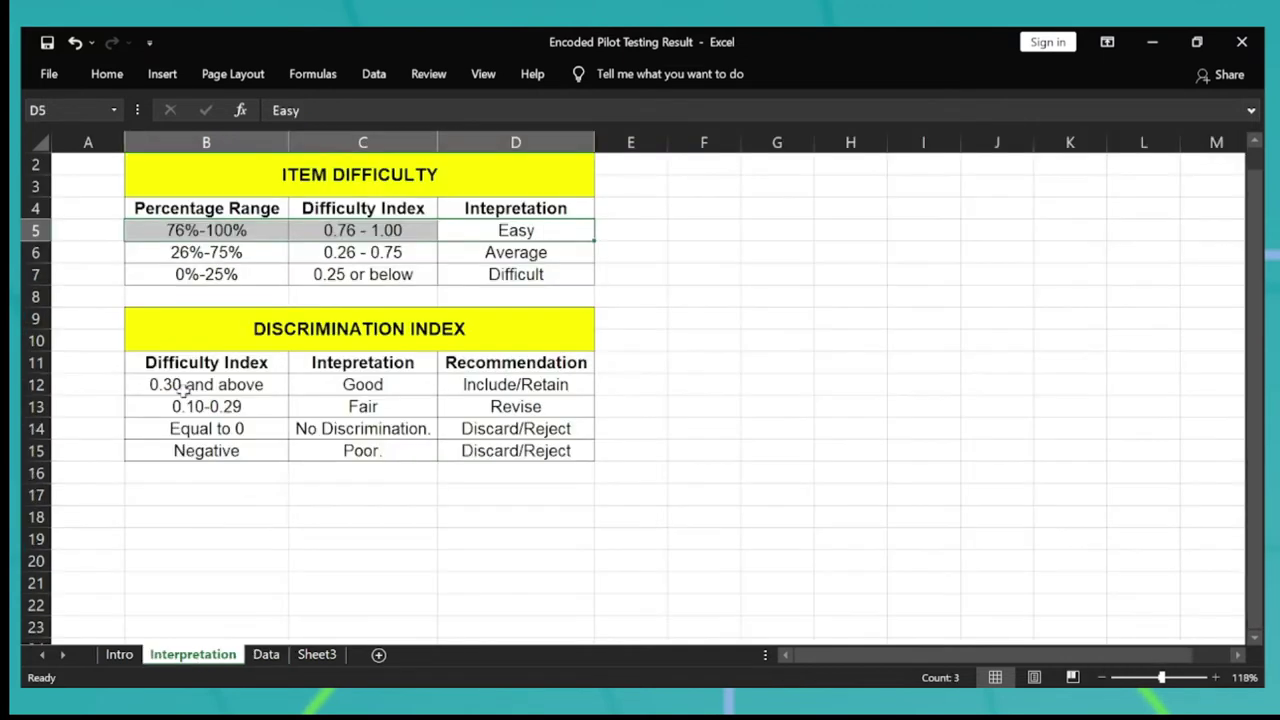
Highlight the difficulty indices in B33:AO33 that fall within the Average range, 0.26 to 0.75, with a green conditional format.
{"action": "left_click", "coordinate": [313, 252]}
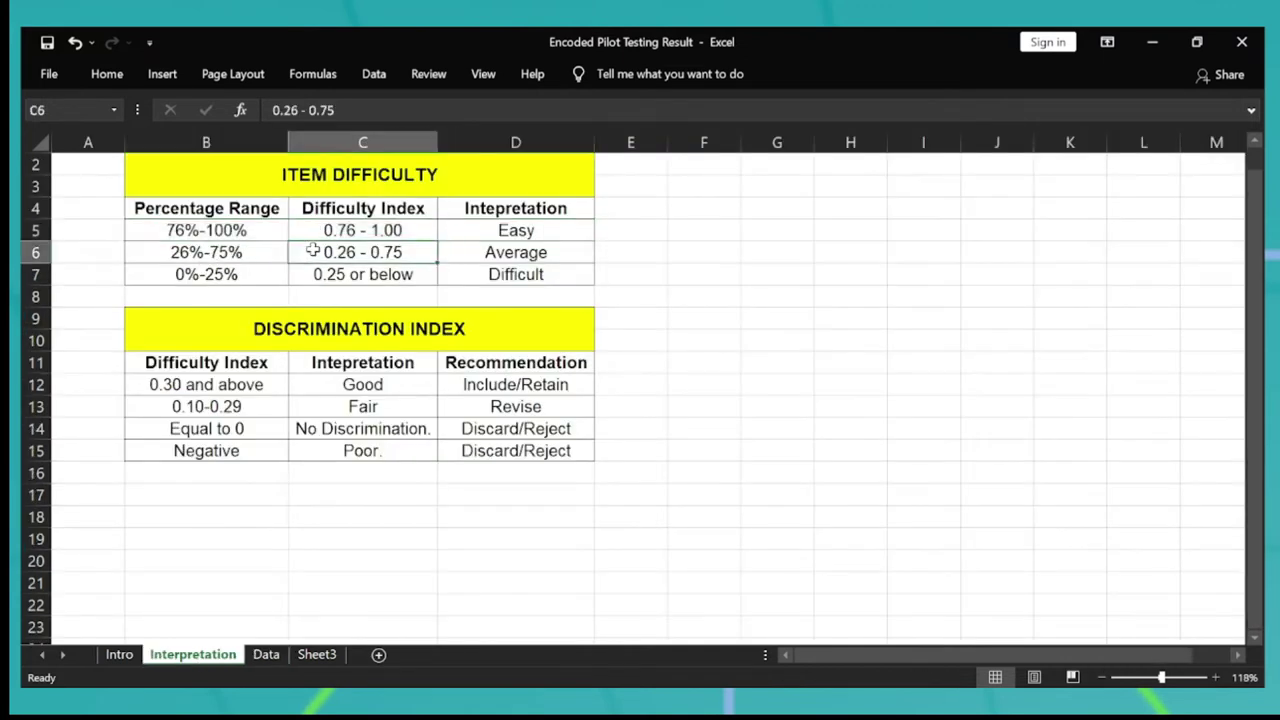
{"action": "left_click", "coordinate": [268, 655]}
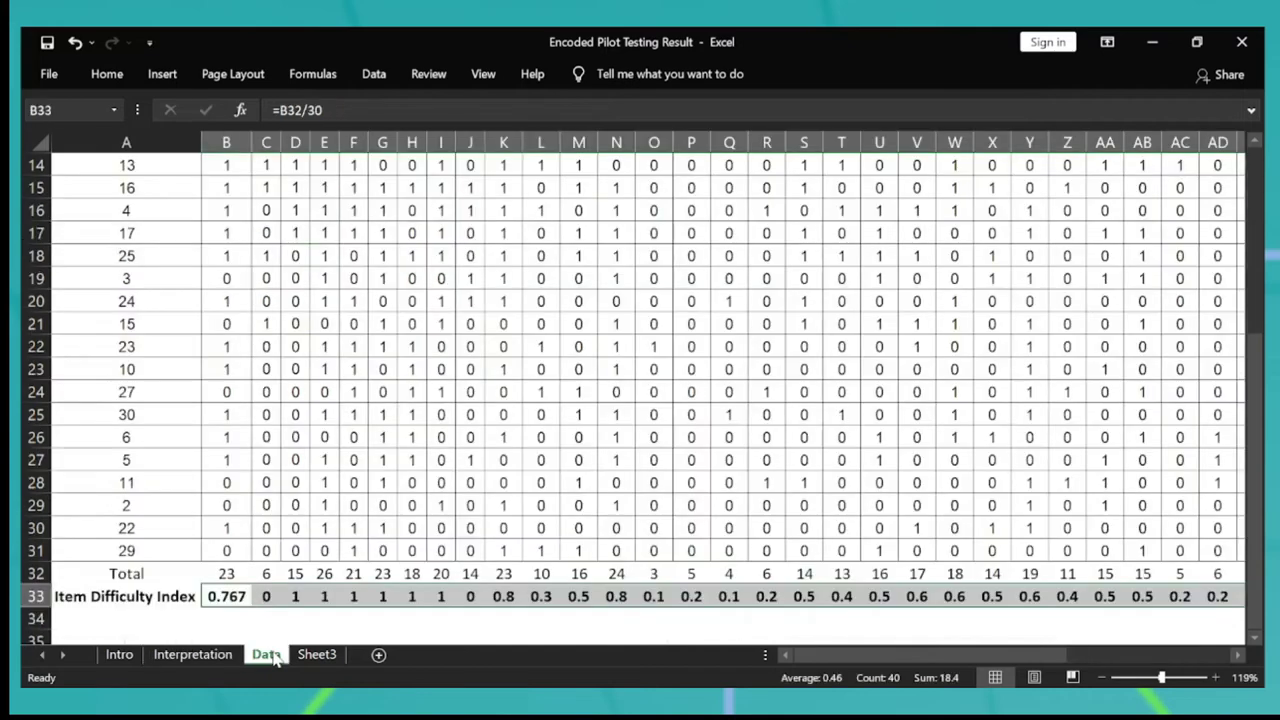
{"action": "scroll", "coordinate": [397, 335], "scroll_direction": "down", "scroll_amount": 1}
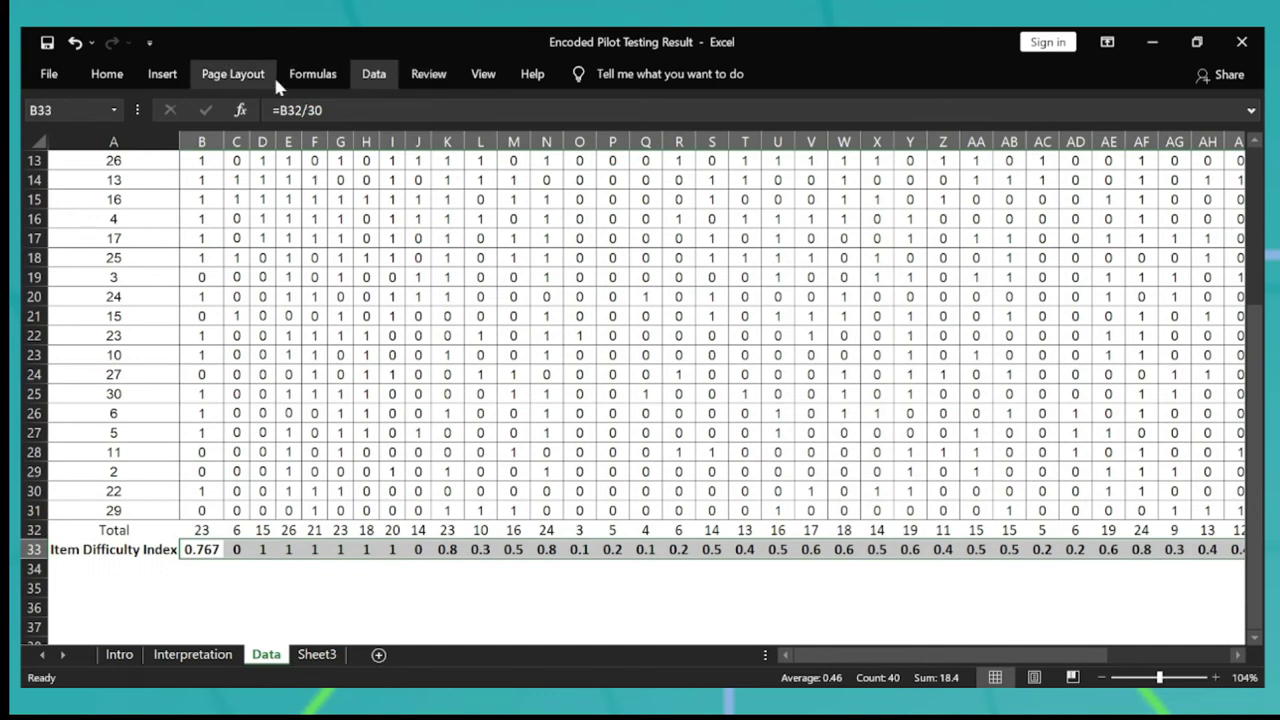
{"action": "scroll", "coordinate": [227, 84], "scroll_direction": "up", "scroll_amount": 2}
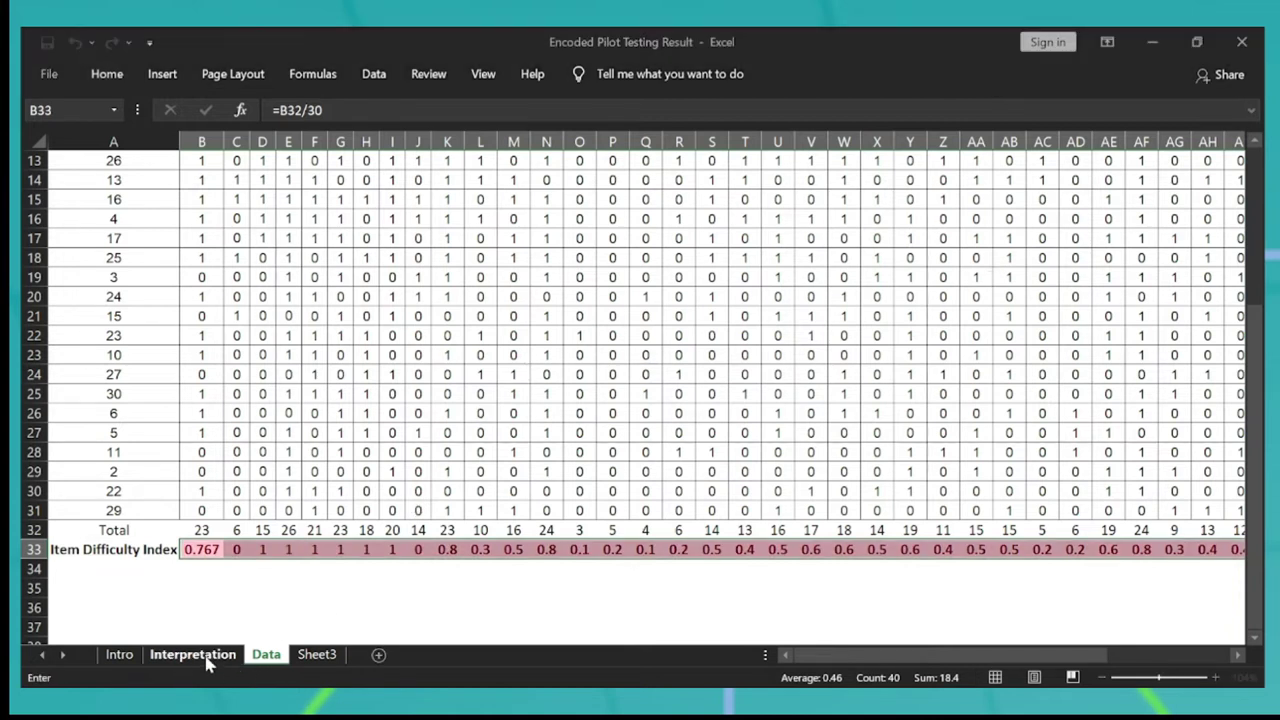
{"action": "left_click", "coordinate": [193, 655]}
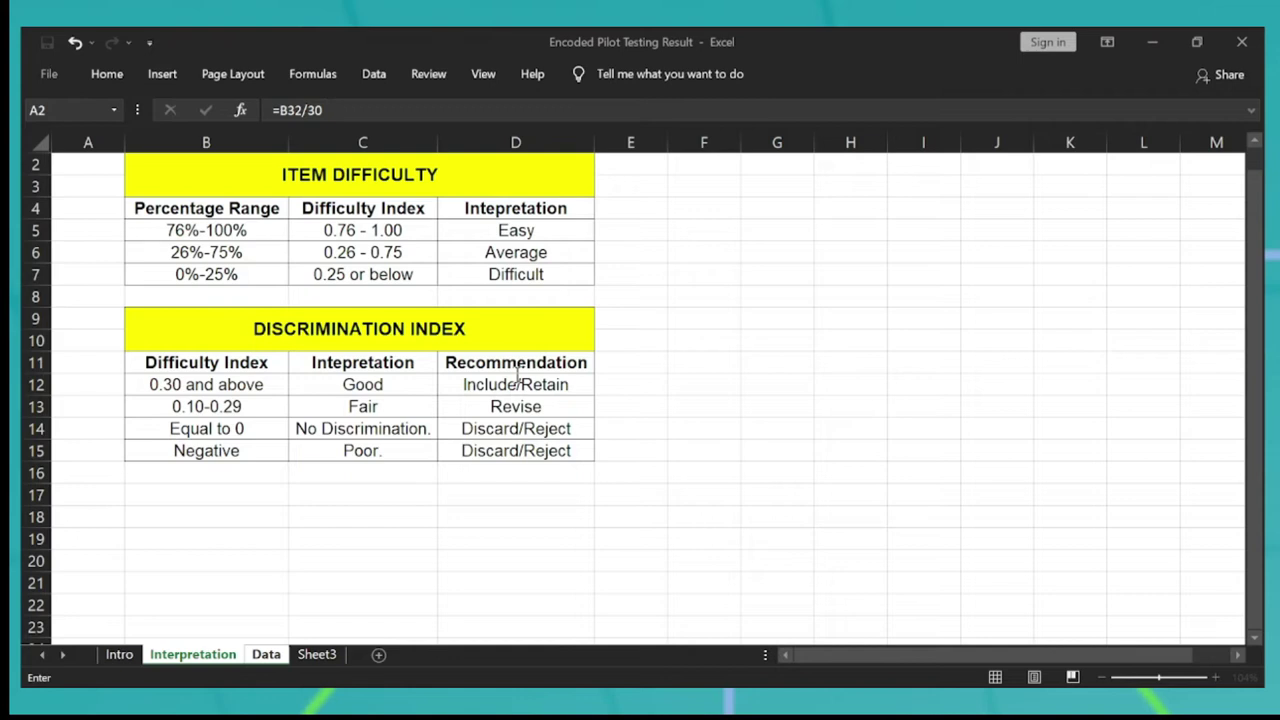
{"action": "key", "text": "ctrl+Page_Down"}
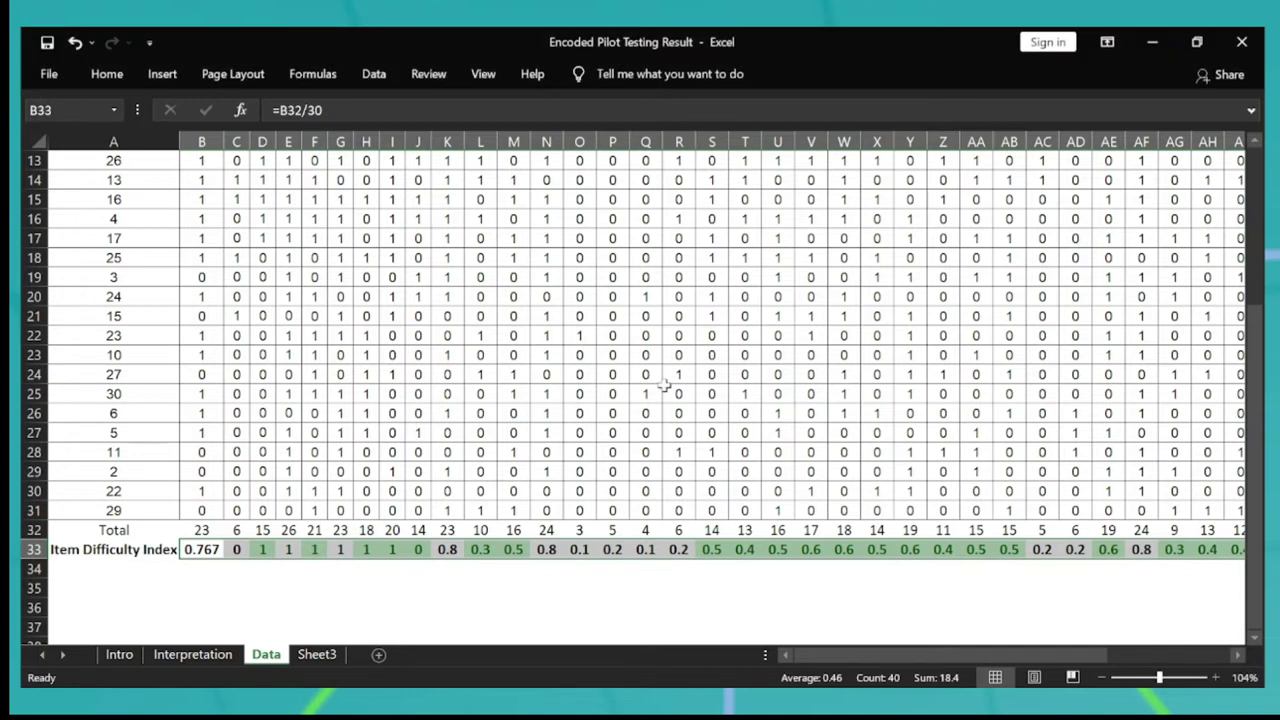
Examine the highlighted difficulty indices of all 40 items across B33:AO33.
{"action": "left_click", "coordinate": [545, 373]}
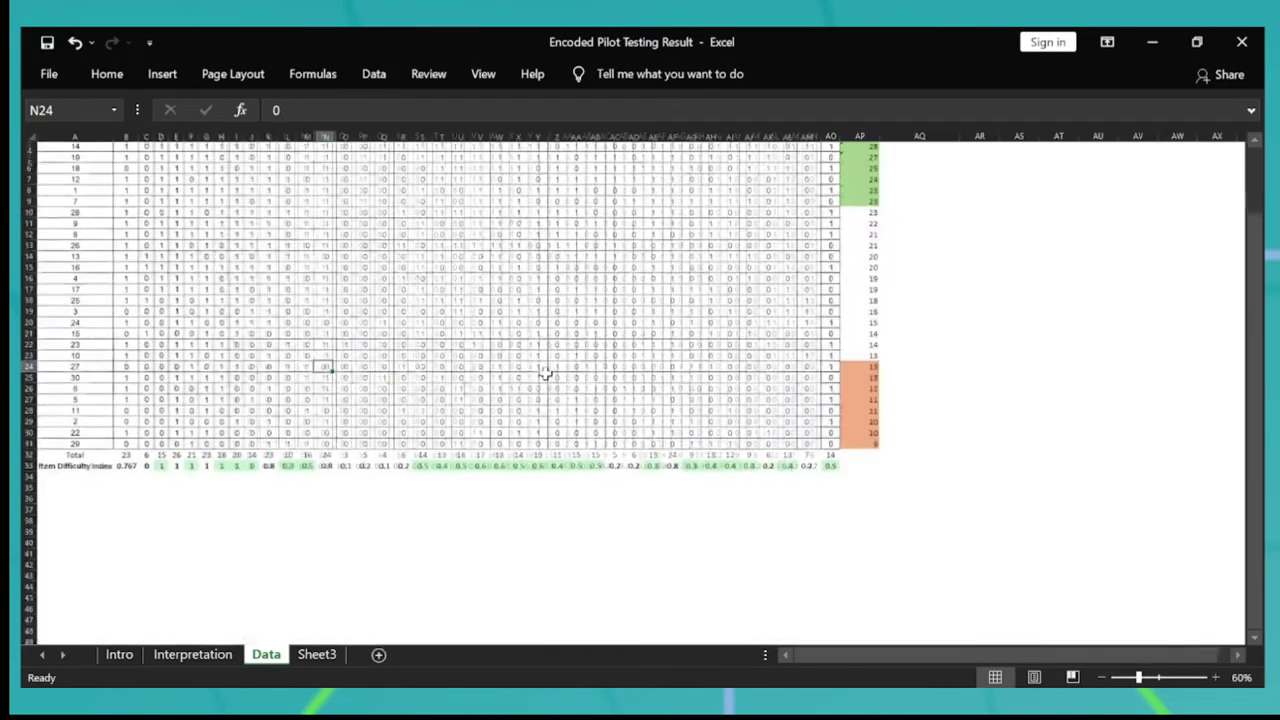
{"action": "key", "text": "Down"}
{"action": "key", "text": "ctrl+Down"}
{"action": "key", "text": "Down"}
{"action": "key", "text": "Down"}
{"action": "key", "text": "Down"}
{"action": "key", "text": "Down"}
{"action": "key", "text": "Left"}
{"action": "key", "text": "Left"}
{"action": "key", "text": "ctrl+Left"}
{"action": "key", "text": "Up"}
{"action": "key", "text": "Up"}
{"action": "key", "text": "Up"}
{"action": "key", "text": "Up"}
{"action": "key", "text": "Right"}
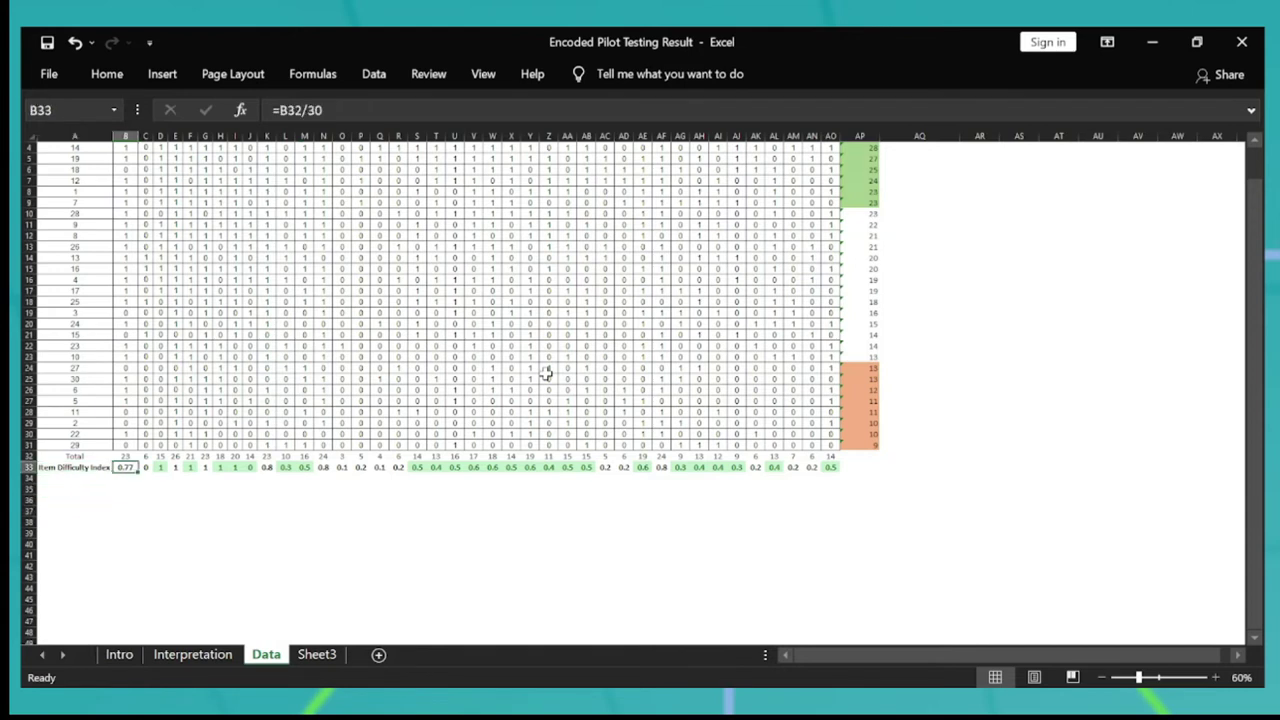
{"action": "key", "text": "ctrl+shift+Right"}
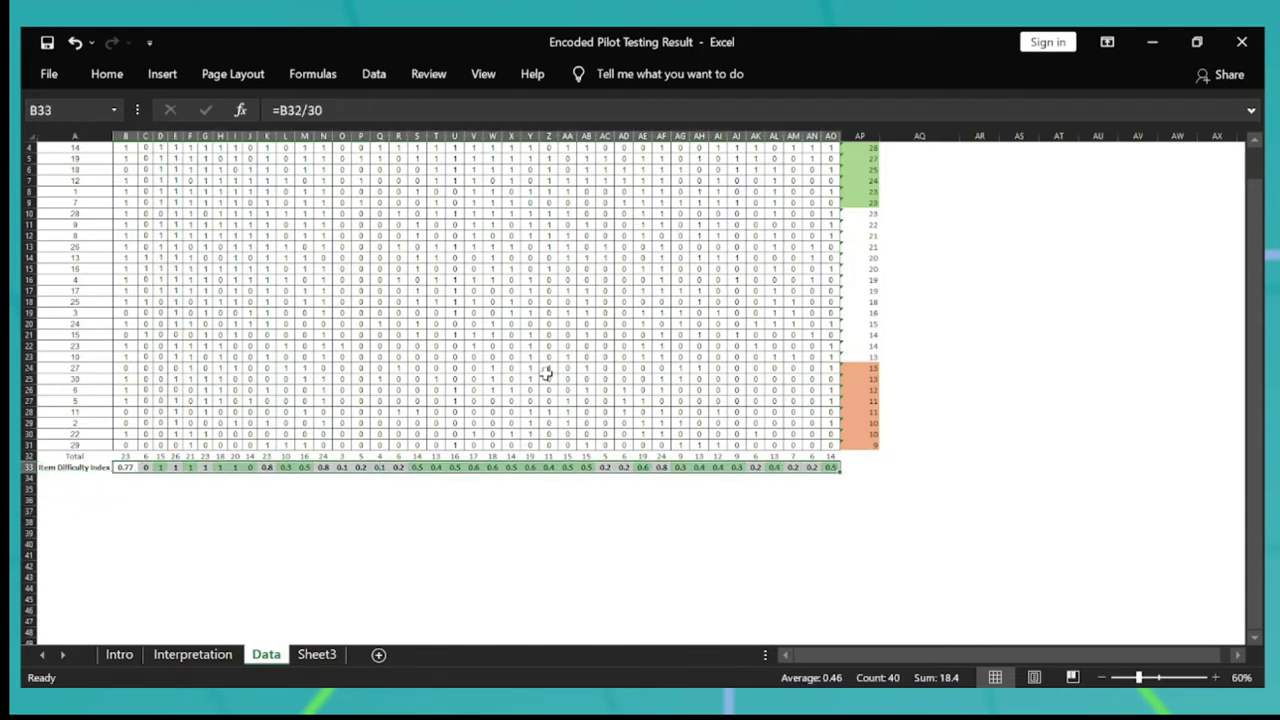
{"action": "key", "text": "Right"}
{"action": "key", "text": "Left"}
{"action": "key", "text": "ctrl+shift+Right"}
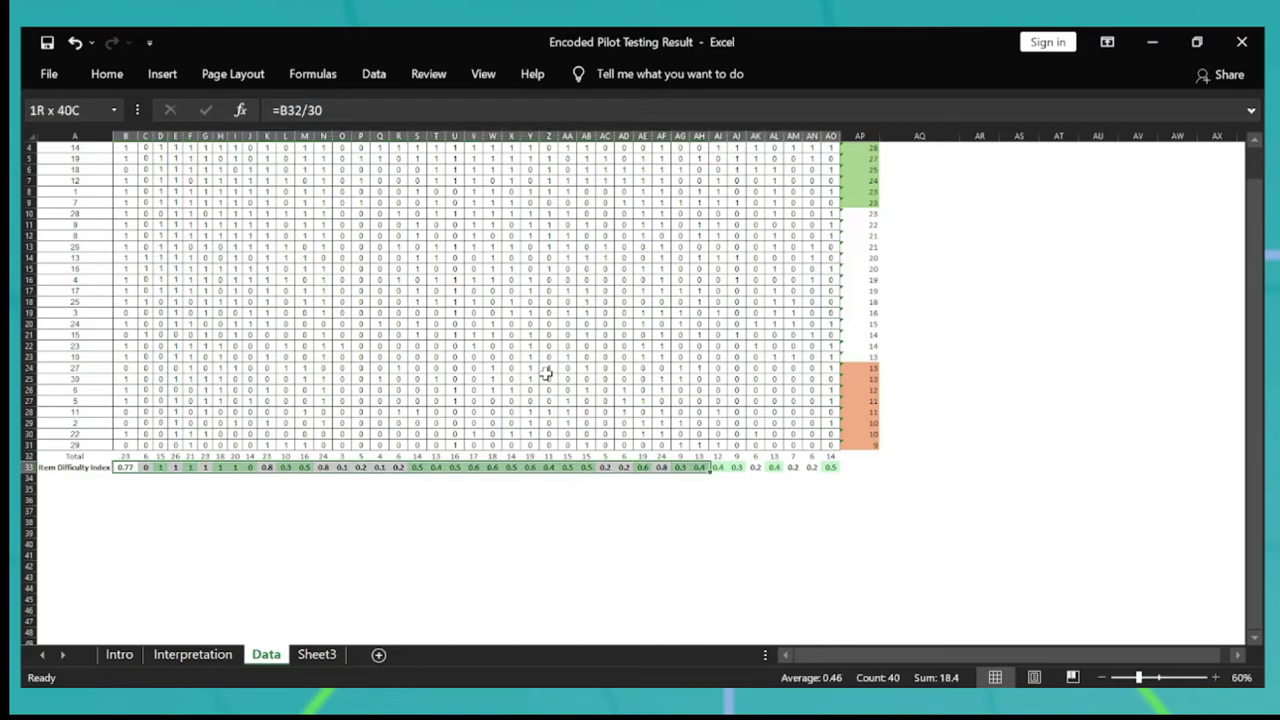
{"action": "key", "text": "shift+Down"}
{"action": "key", "text": "shift+Up"}
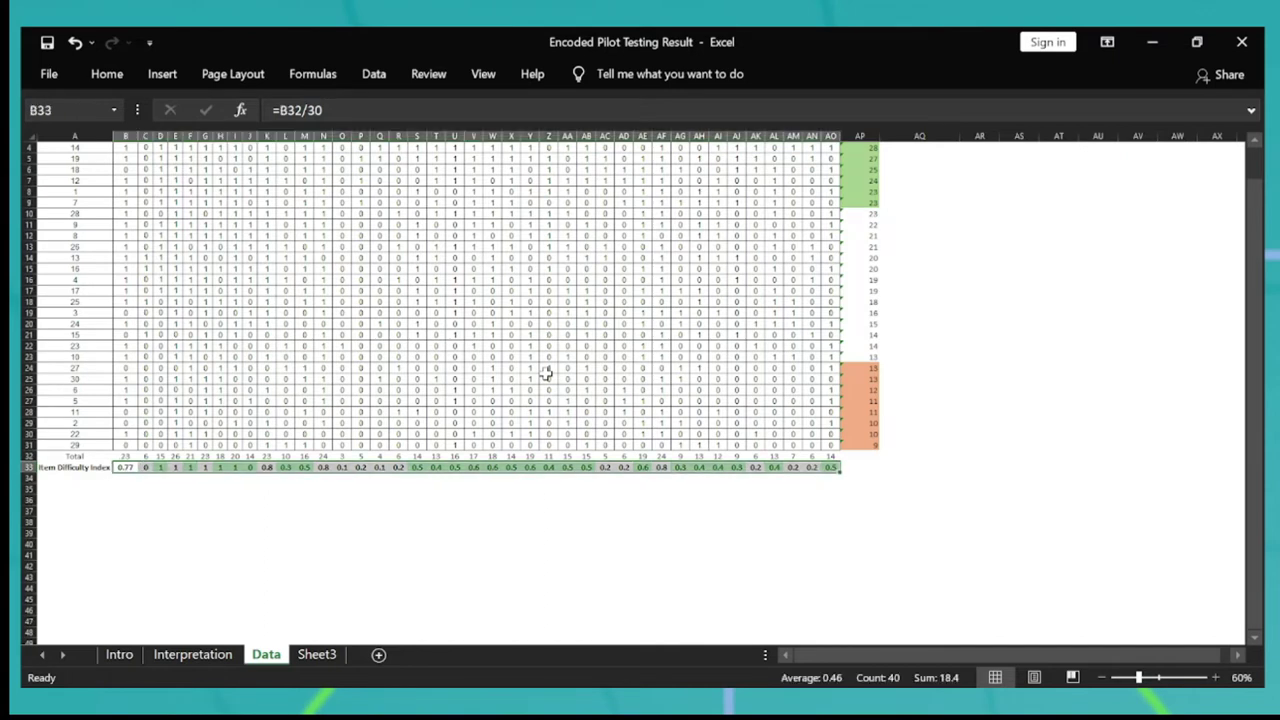
{"action": "key", "text": "Down"}
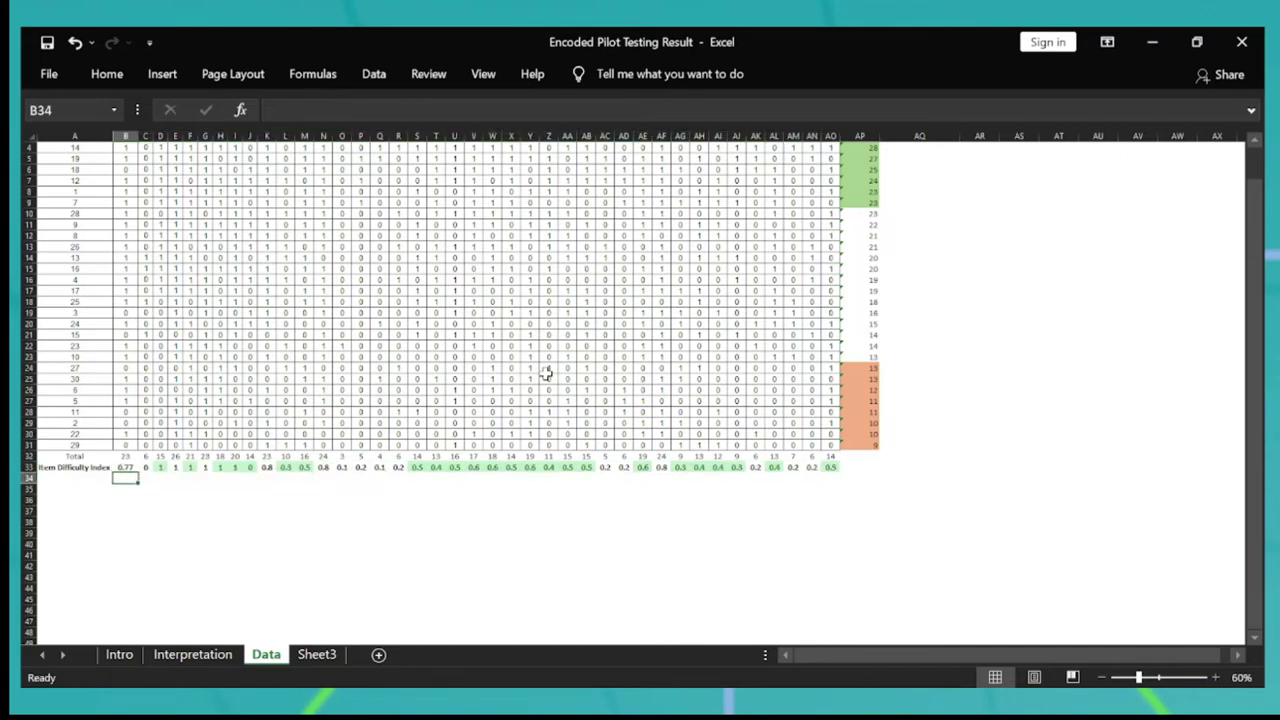
{"action": "key", "text": "Up"}
{"action": "key", "text": "ctrl+shift+Right"}
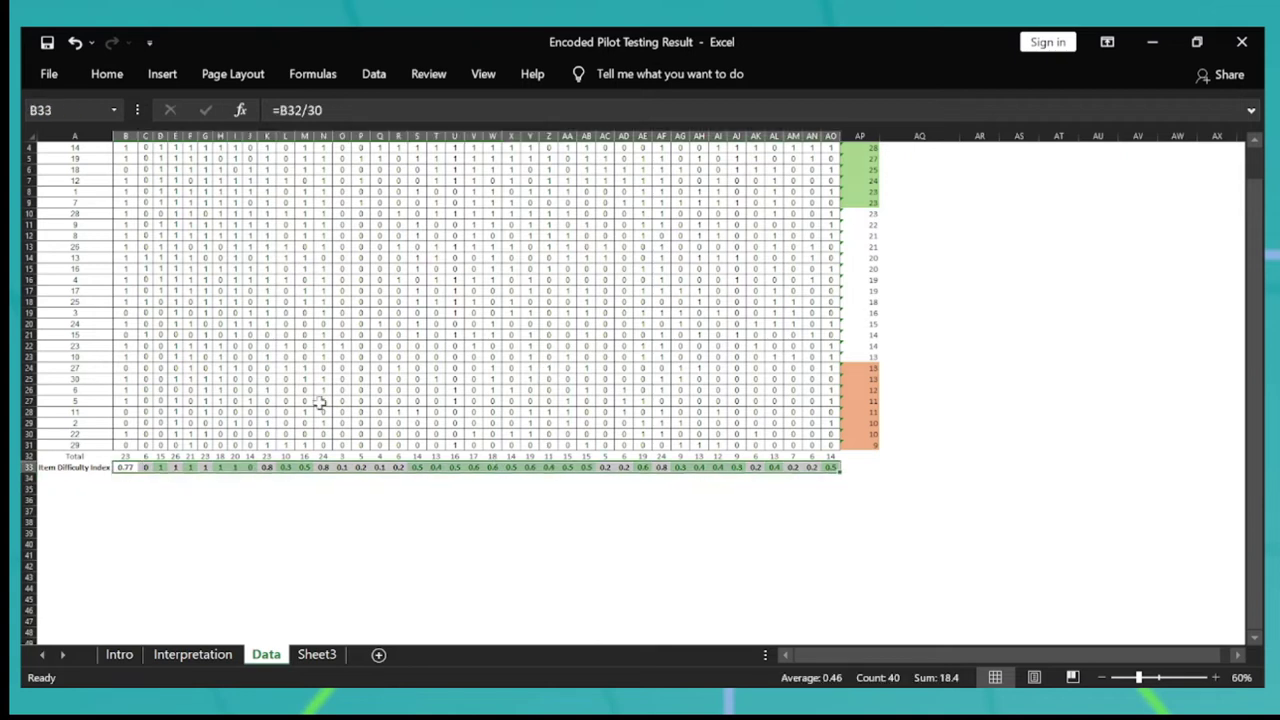
Enter 1 in row 34 beneath every green-highlighted difficulty index, from D34 through AO34.
{"action": "left_click", "coordinate": [161, 477]}
{"action": "type", "text": "1"}
{"action": "key", "text": "Tab"}
{"action": "key", "text": "Tab"}
{"action": "type", "text": "1"}
{"action": "key", "text": "Tab"}
{"action": "key", "text": "Tab"}
{"action": "type", "text": "1"}
{"action": "key", "text": "Tab"}
{"action": "type", "text": "1"}
{"action": "key", "text": "Tab"}
{"action": "type", "text": "1"}
{"action": "key", "text": "Tab"}
{"action": "key", "text": "Tab"}
{"action": "type", "text": "1"}
{"action": "key", "text": "Tab"}
{"action": "type", "text": "1"}
{"action": "key", "text": "Tab"}
{"action": "key", "text": "Tab"}
{"action": "key", "text": "Tab"}
{"action": "key", "text": "Tab"}
{"action": "key", "text": "Tab"}
{"action": "type", "text": "1"}
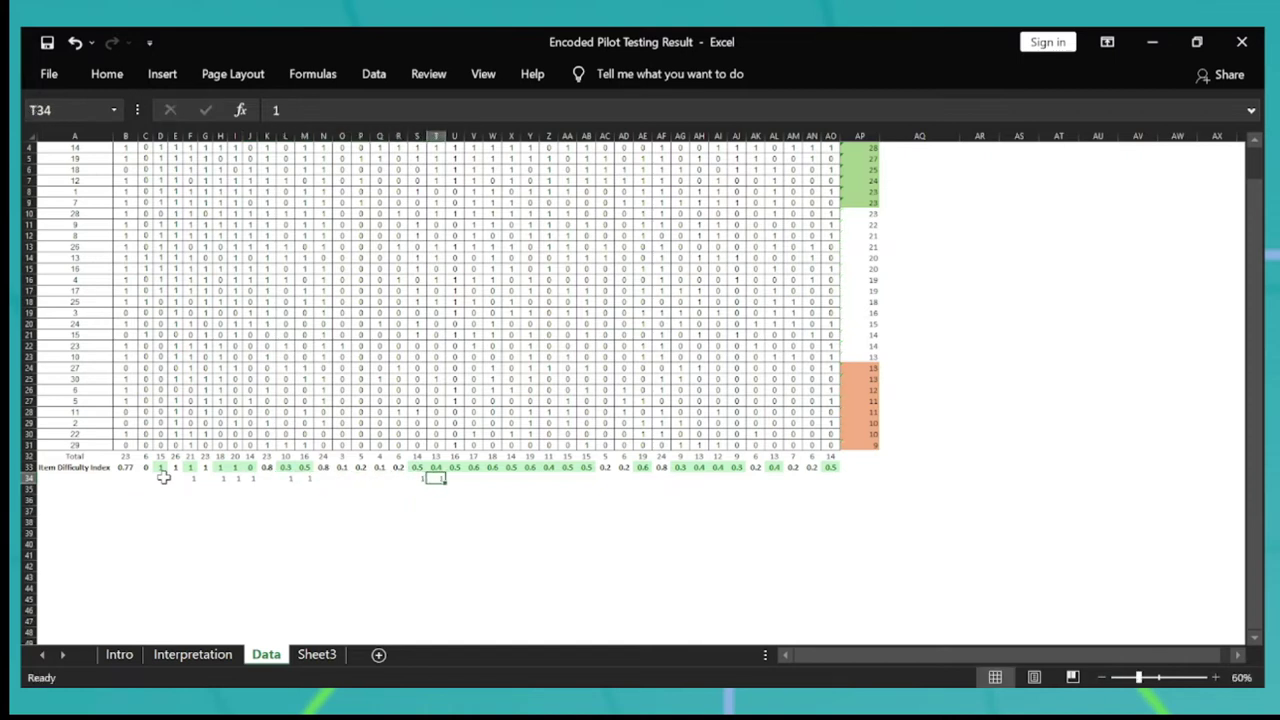
{"action": "type", "text": "1\t1\t1\t1\t1\t1\t1\t\t1"}
{"action": "key", "text": "Tab"}
{"action": "type", "text": "1"}
{"action": "key", "text": "Tab"}
{"action": "key", "text": "Tab"}
{"action": "key", "text": "Tab"}
{"action": "type", "text": "1"}
{"action": "key", "text": "Tab"}
{"action": "key", "text": "Tab"}
{"action": "key", "text": "Tab"}
{"action": "type", "text": "1\t1\t1\t\t1"}
{"action": "key", "text": "Tab"}
{"action": "key", "text": "Tab"}
{"action": "key", "text": "Tab"}
{"action": "type", "text": "1"}
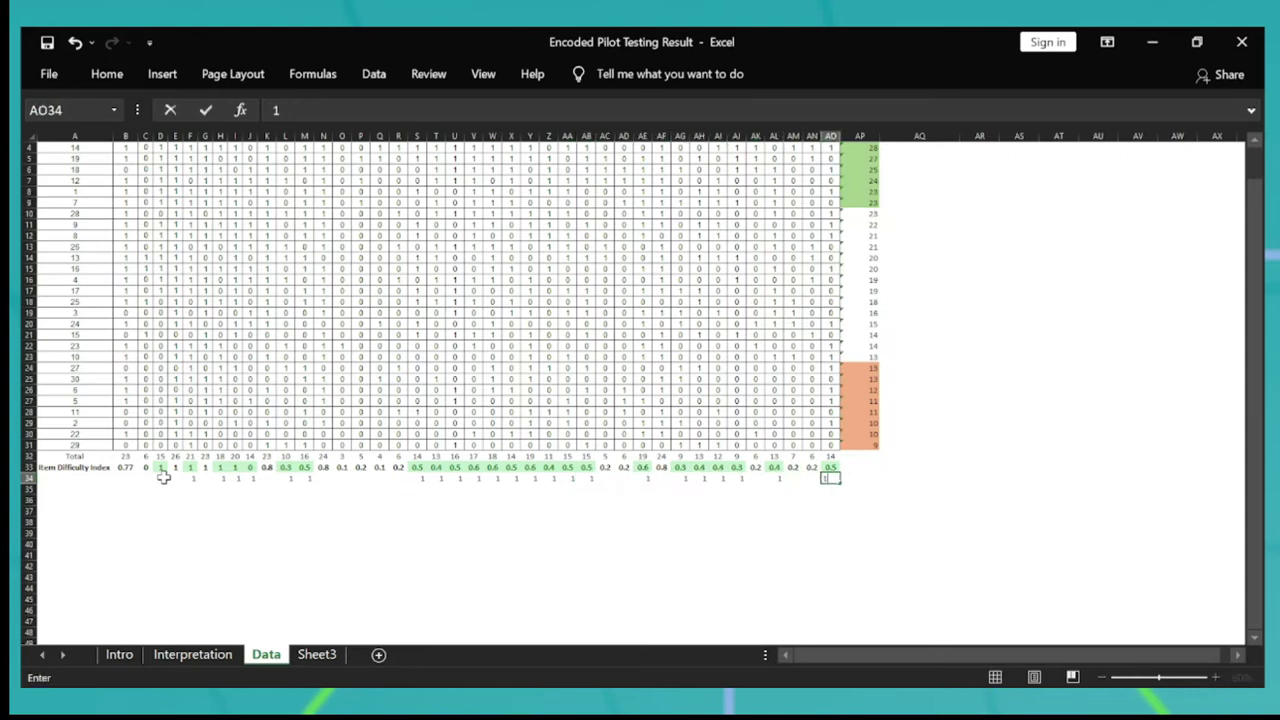
{"action": "key", "text": "Left"}
Check the difficulty index formula in J33 and autofit column J to read the unrounded value.
{"action": "left_click", "coordinate": [250, 467]}
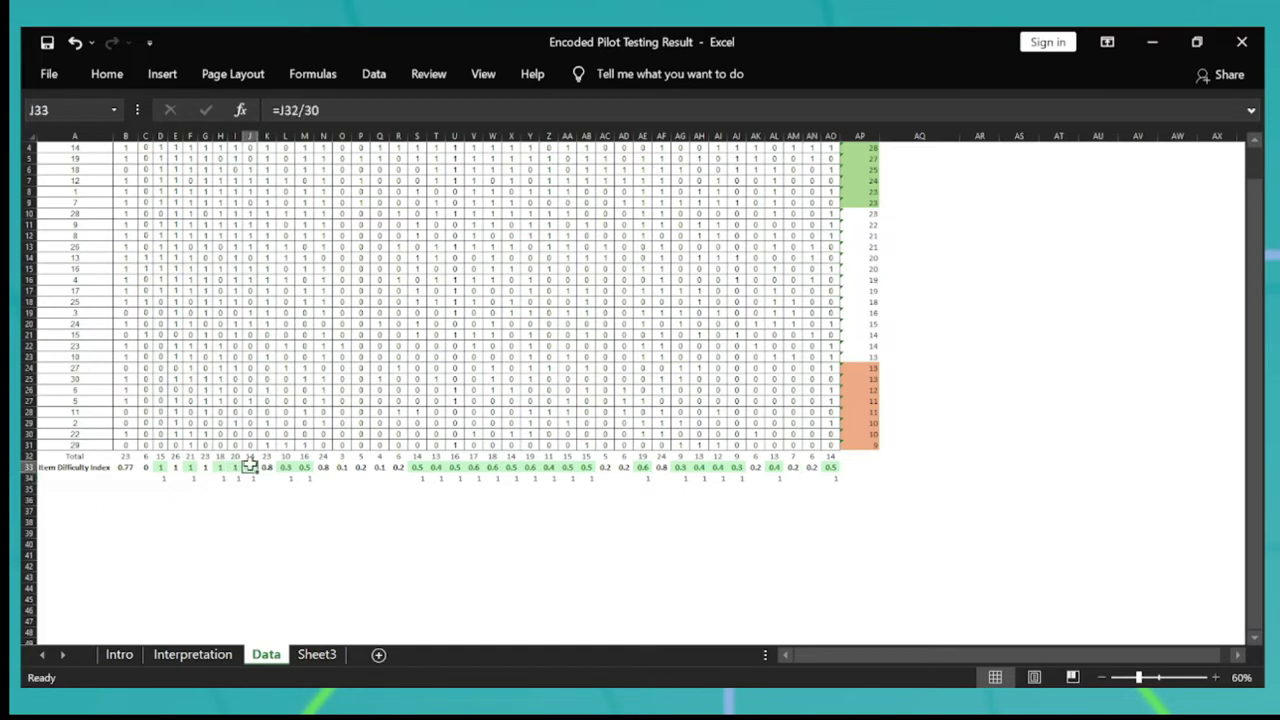
{"action": "left_click", "coordinate": [375, 105]}
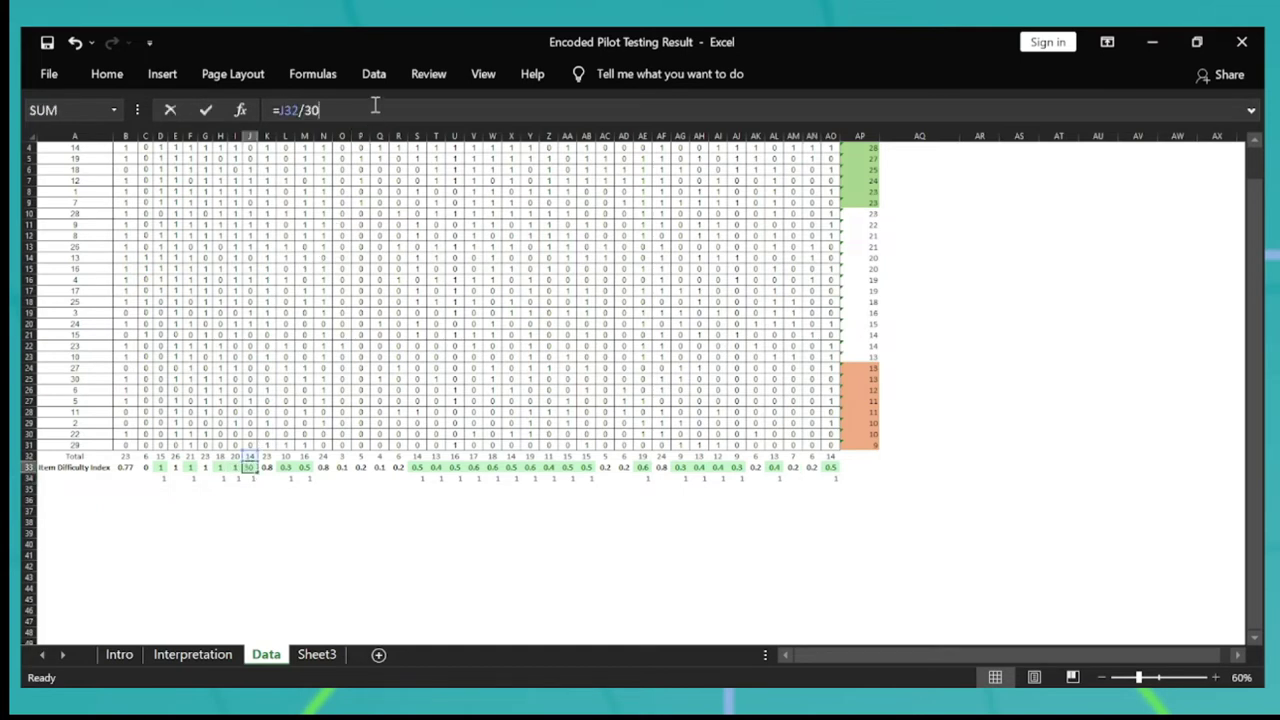
{"action": "key", "text": "Return"}
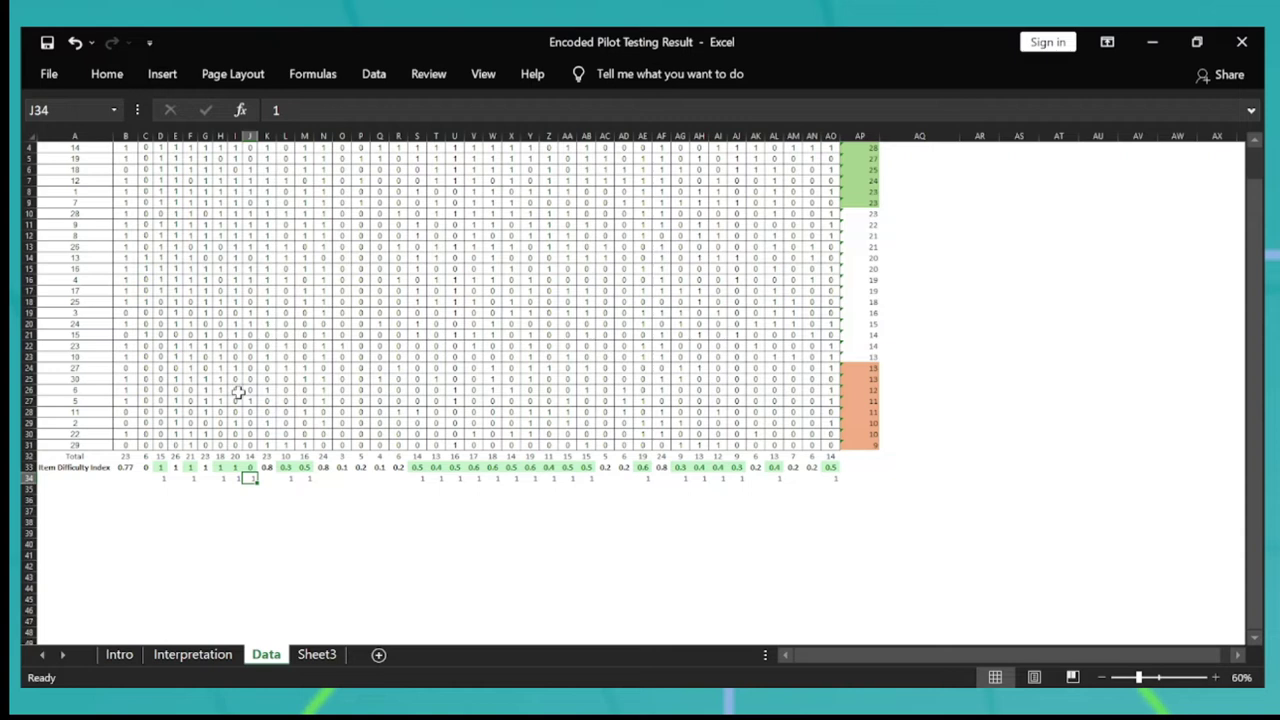
{"action": "key", "text": "Up"}
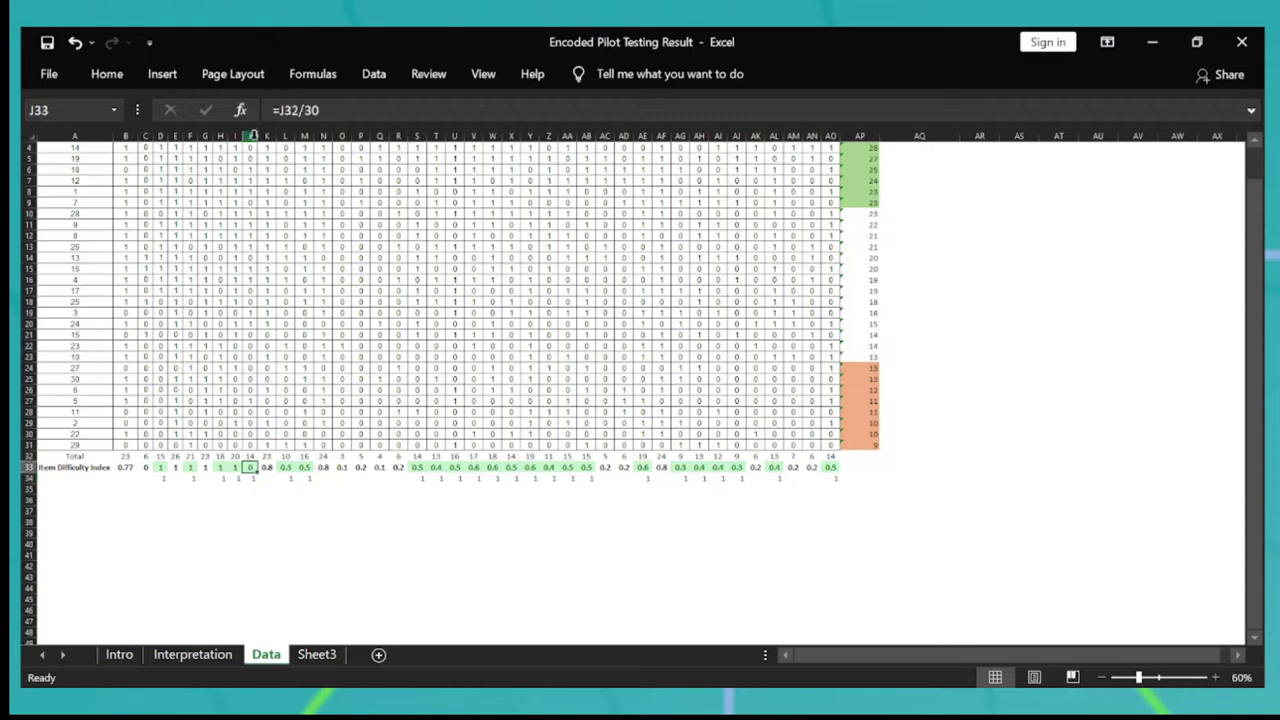
{"action": "double_click", "coordinate": [259, 138]}
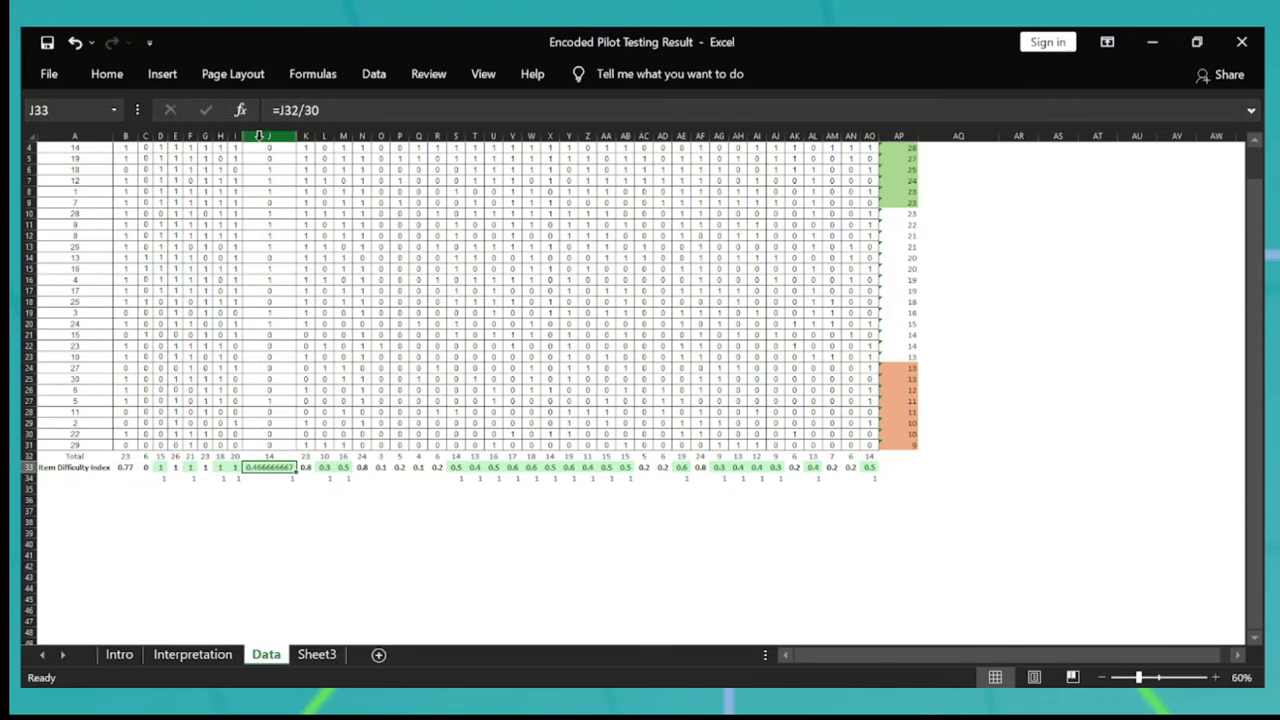
{"action": "key", "text": "Left"}
{"action": "key", "text": "Left"}
{"action": "key", "text": "Left"}
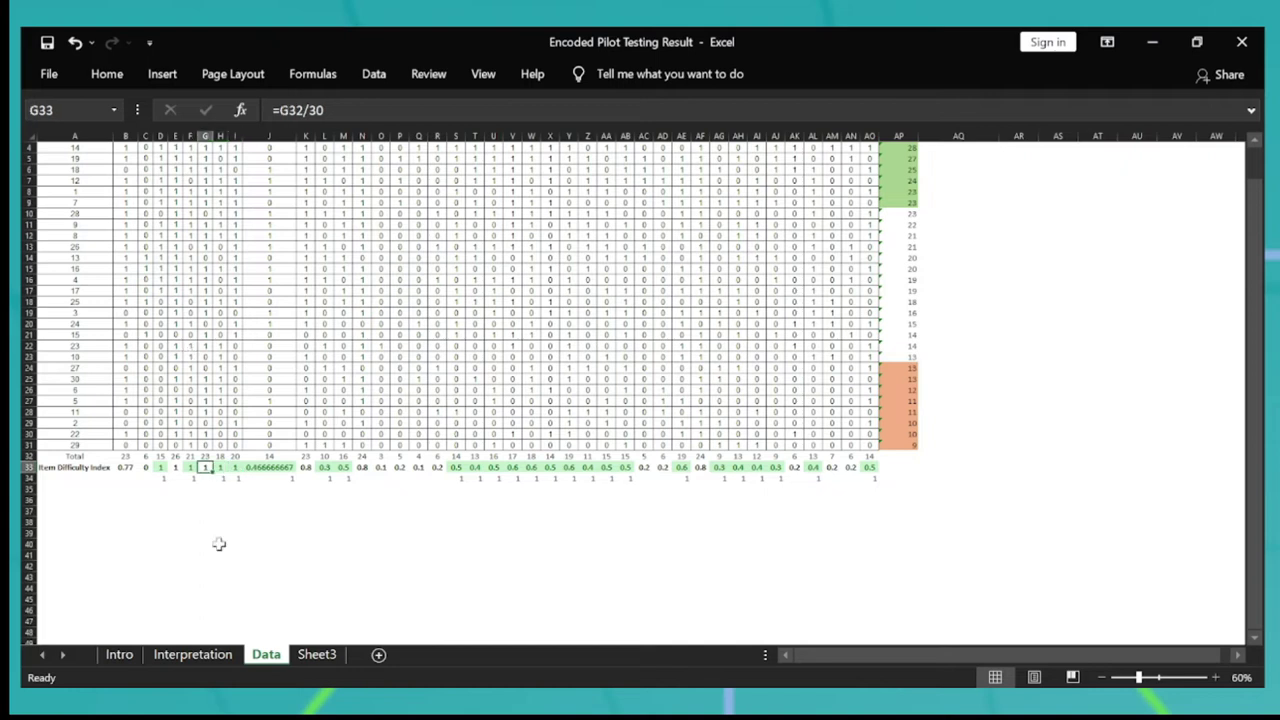
{"action": "key", "text": "Left"}
{"action": "key", "text": "Left"}
{"action": "key", "text": "Left"}
{"action": "key", "text": "Left"}
{"action": "key", "text": "Left"}
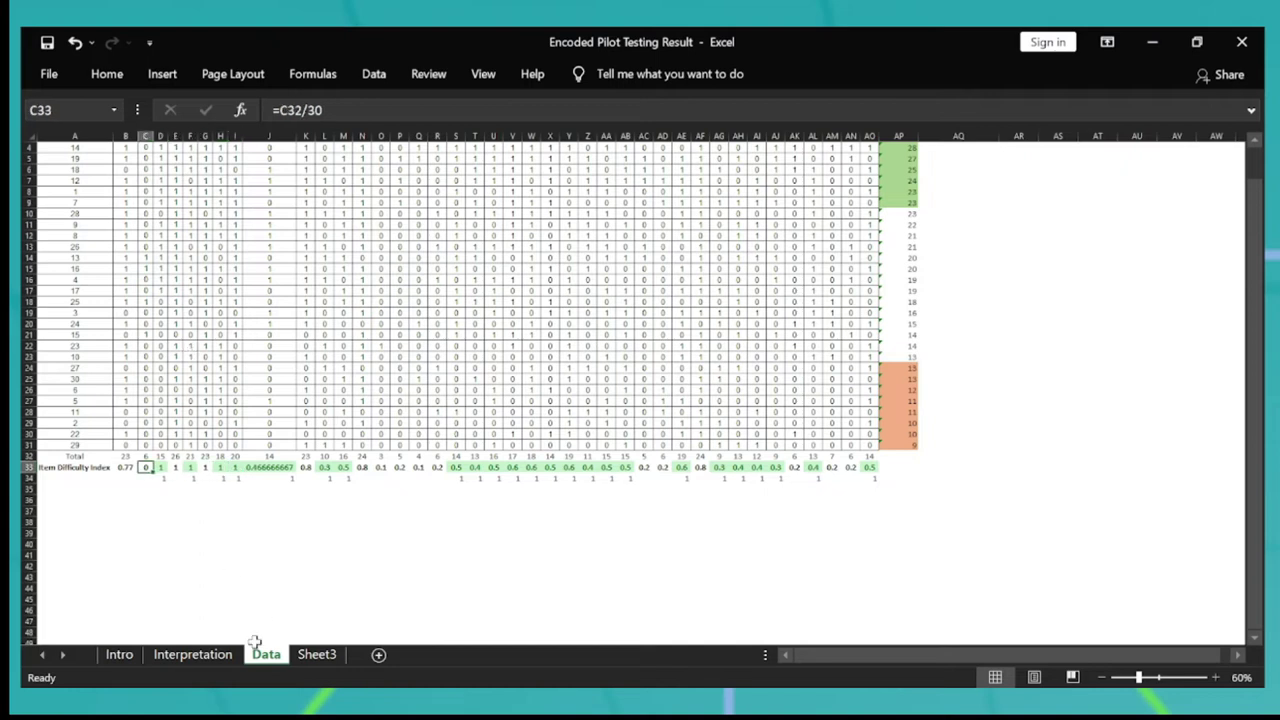
Format the difficulty indices in B33:AO33 with two decimal places and autofit column J.
{"action": "key", "text": "ctrl+shift+Right"}
{"action": "scroll", "coordinate": [255, 643], "scroll_direction": "up", "scroll_amount": 2}
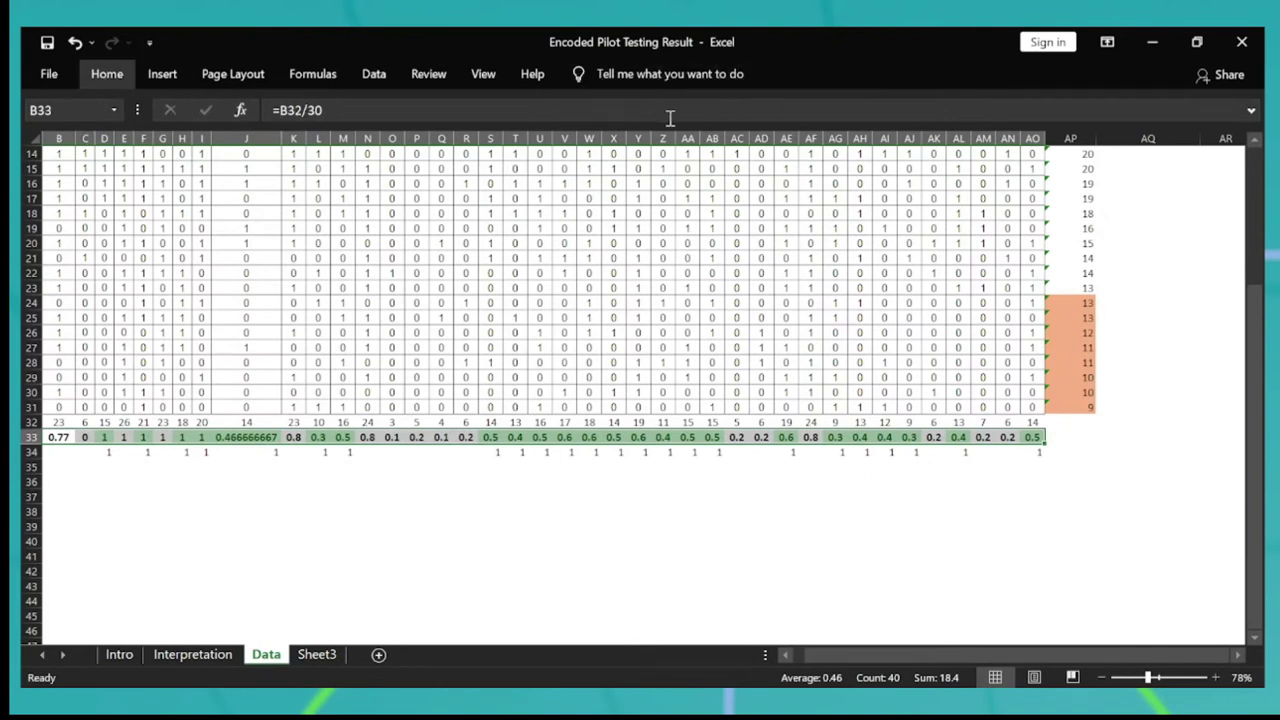
{"action": "key", "text": "ctrl+shift+1"}
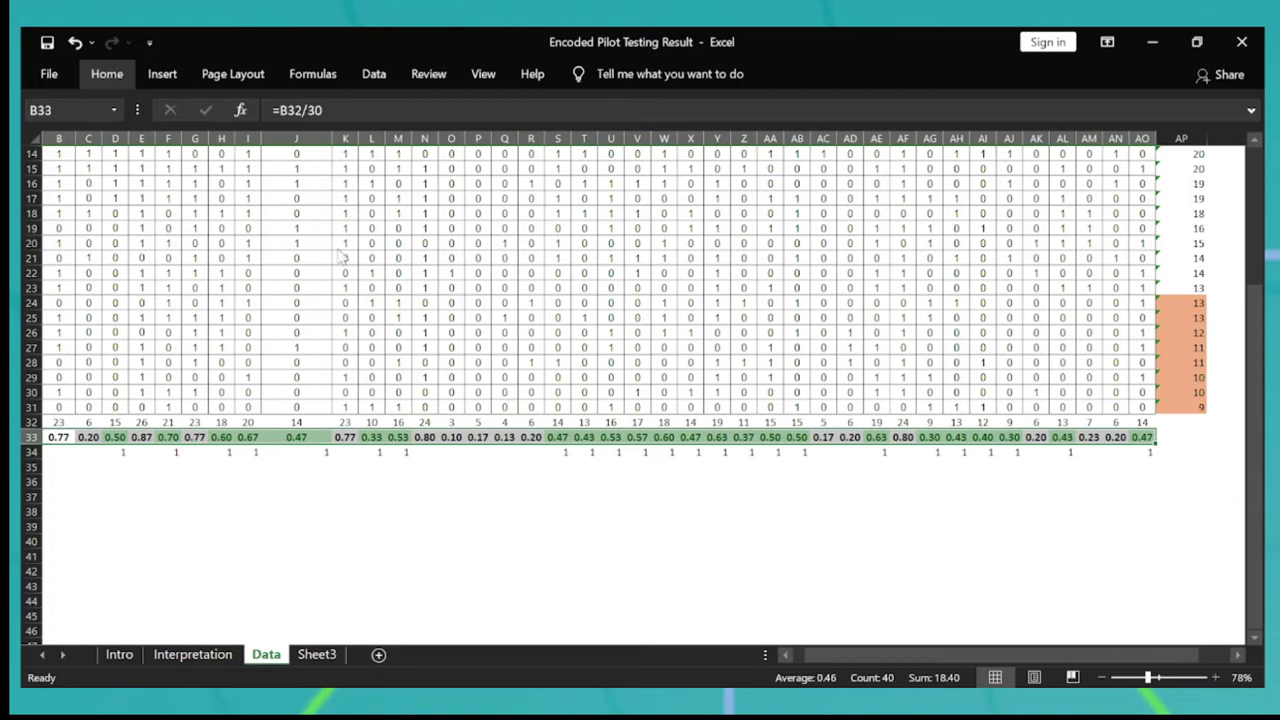
{"action": "double_click", "coordinate": [337, 137]}
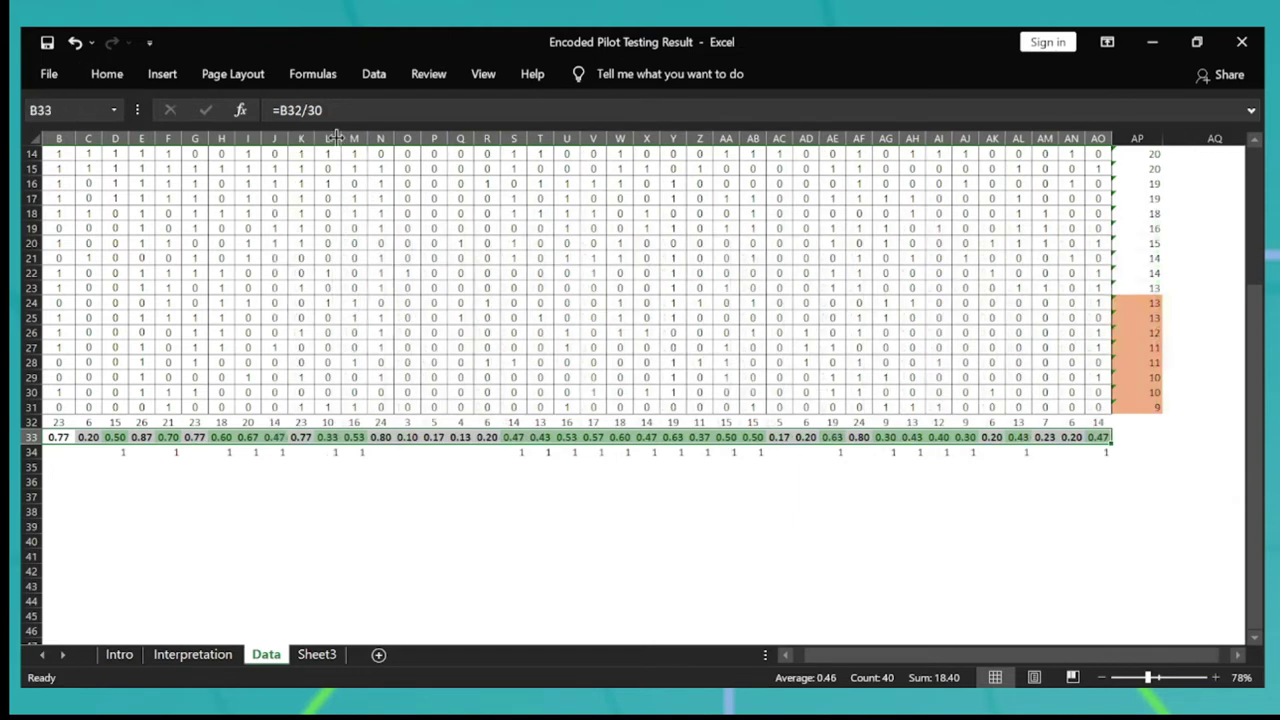
Count the average items by summing the tally row in B35 with =SUM(B34:AO34).
{"action": "key", "text": "Down"}
{"action": "key", "text": "Left"}
{"action": "key", "text": "Up"}
{"action": "key", "text": "Right"}
{"action": "key", "text": "Down"}
{"action": "key", "text": "Down"}
{"action": "key", "text": "Left"}
{"action": "key", "text": "Right"}
{"action": "type", "text": "="}
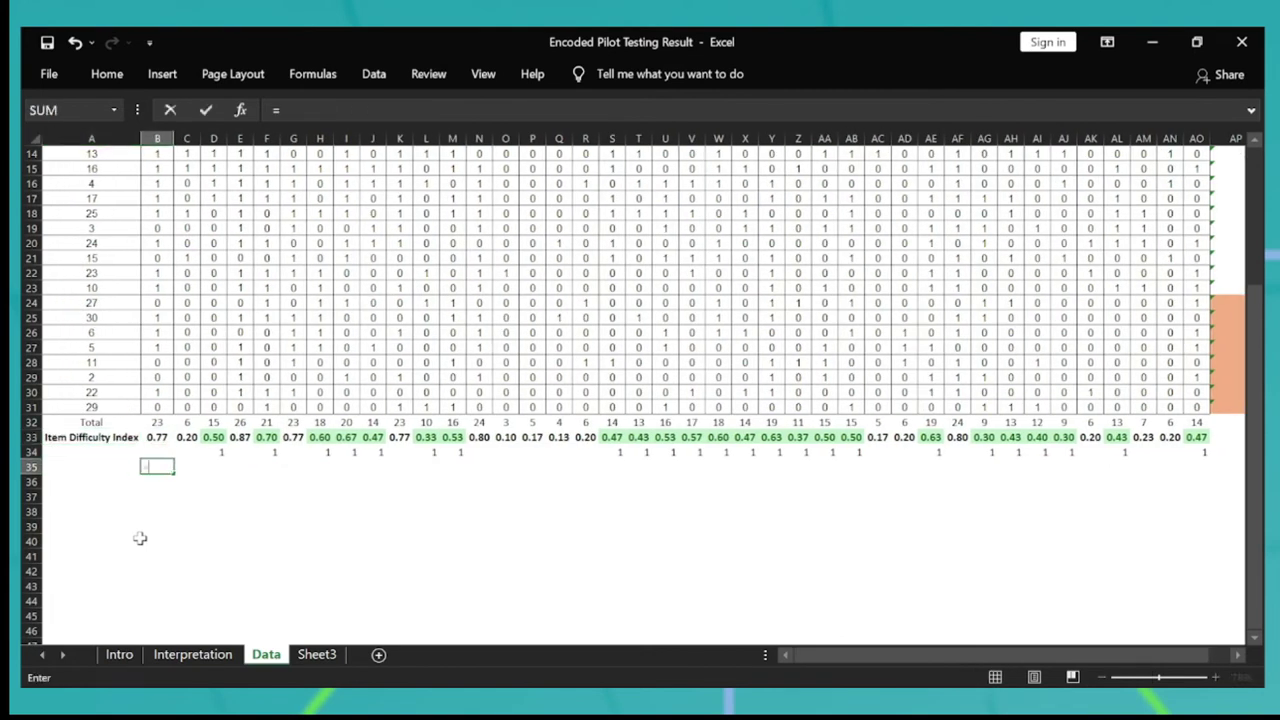
{"action": "type", "text": "su"}
{"action": "key", "text": "Tab"}
{"action": "key", "text": "Up"}
{"action": "key", "text": "shift+Right"}
{"action": "key", "text": "shift+Right"}
{"action": "key", "text": "shift+Right"}
{"action": "key", "text": "shift+Right"}
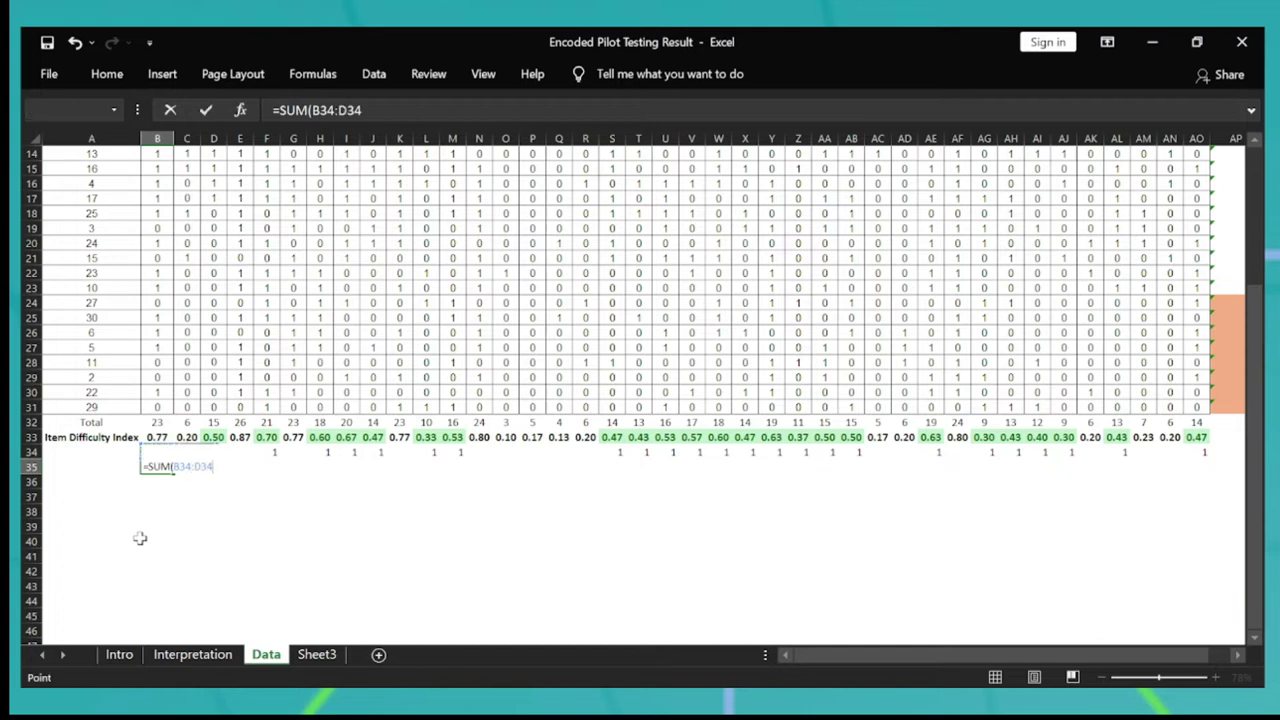
{"action": "key", "text": "shift+Right"}
{"action": "key", "text": "shift+Right"}
{"action": "key", "text": "shift+Right"}
{"action": "key", "text": "shift+Right"}
{"action": "key", "text": "shift+Right"}
{"action": "key", "text": "shift+Right"}
{"action": "key", "text": "shift+Right"}
{"action": "key", "text": "shift+Right"}
{"action": "key", "text": "shift+Right"}
{"action": "key", "text": "shift+Right"}
{"action": "key", "text": "shift+Right"}
{"action": "key", "text": "shift+Right"}
{"action": "key", "text": "shift+Right"}
{"action": "key", "text": "shift+Right"}
{"action": "key", "text": "shift+Right"}
{"action": "key", "text": "shift+Right"}
{"action": "key", "text": "shift+Right"}
{"action": "key", "text": "shift+Right"}
{"action": "key", "text": "shift+Right"}
{"action": "key", "text": "shift+Right"}
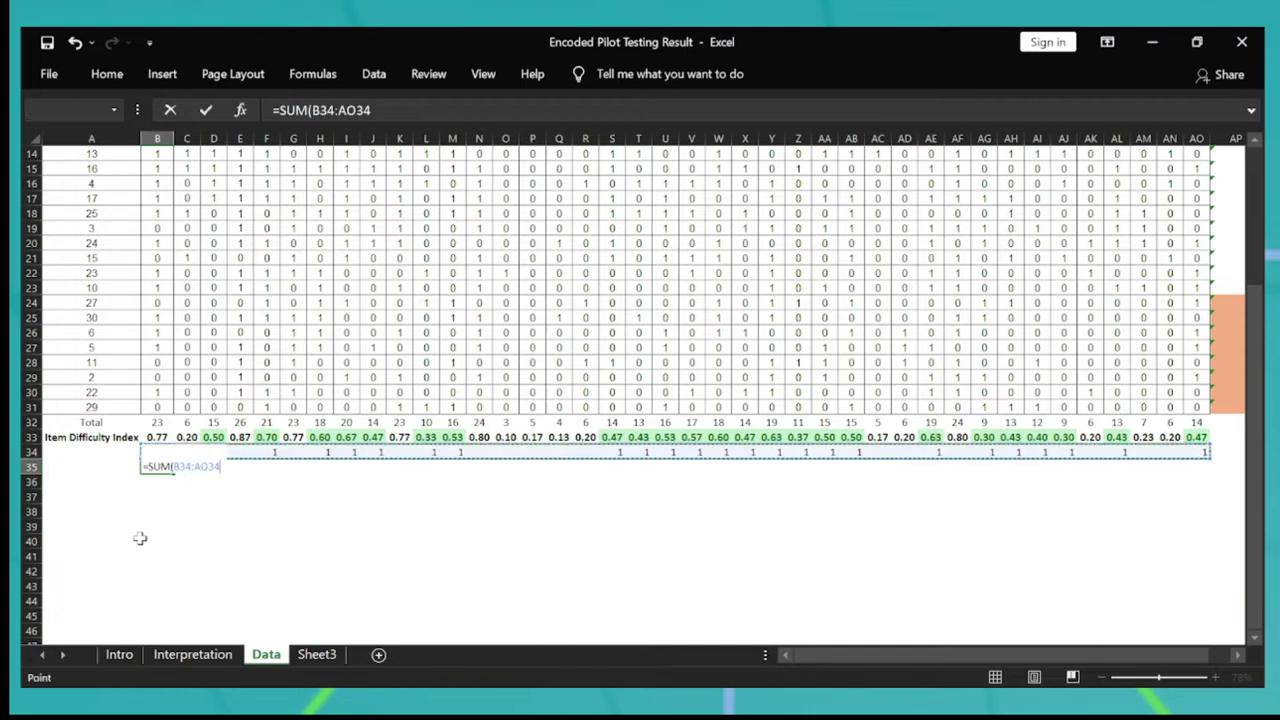
{"action": "key", "text": "Return"}
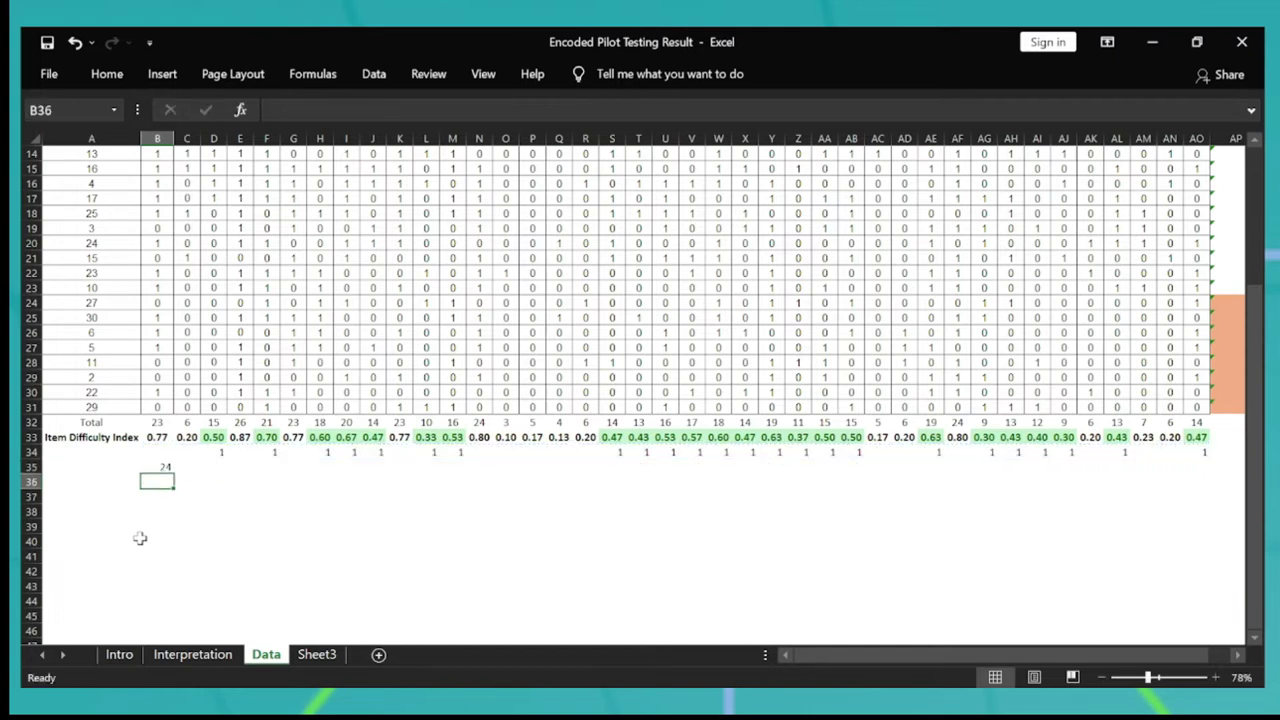
{"action": "key", "text": "Up"}
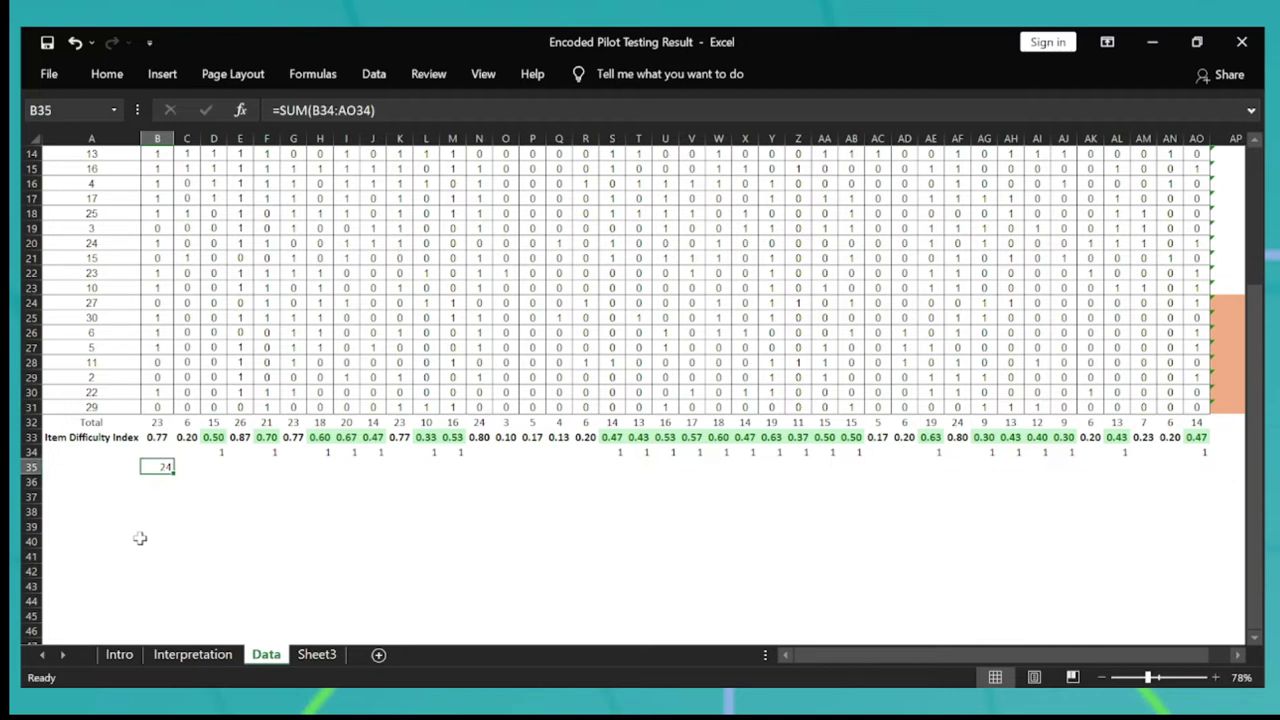
Review the difficulty index results and compare them with the Average and Easy rows on the Interpretation sheet.
{"action": "key", "text": "Up"}
{"action": "key", "text": "ctrl+Up"}
{"action": "key", "text": "ctrl+Up"}
{"action": "key", "text": "Down"}
{"action": "key", "text": "ctrl+Down"}
{"action": "key", "text": "Down"}
{"action": "key", "text": "Down"}
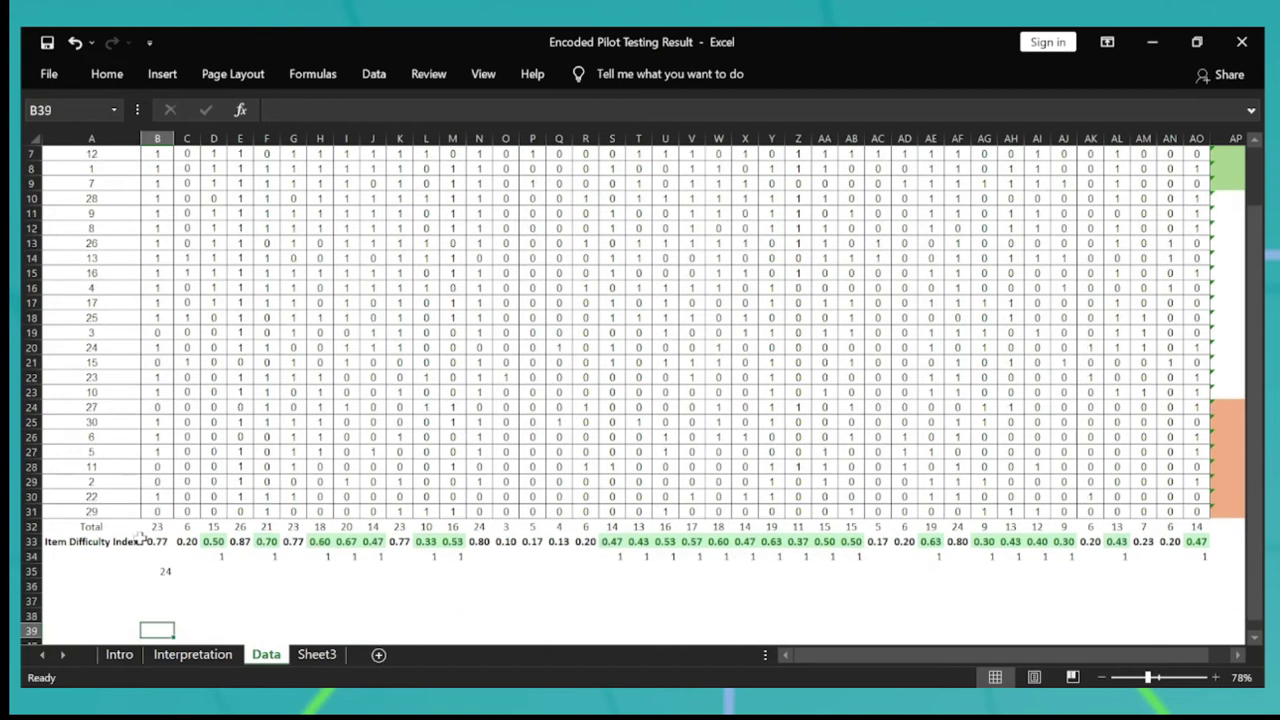
{"action": "left_click", "coordinate": [197, 659]}
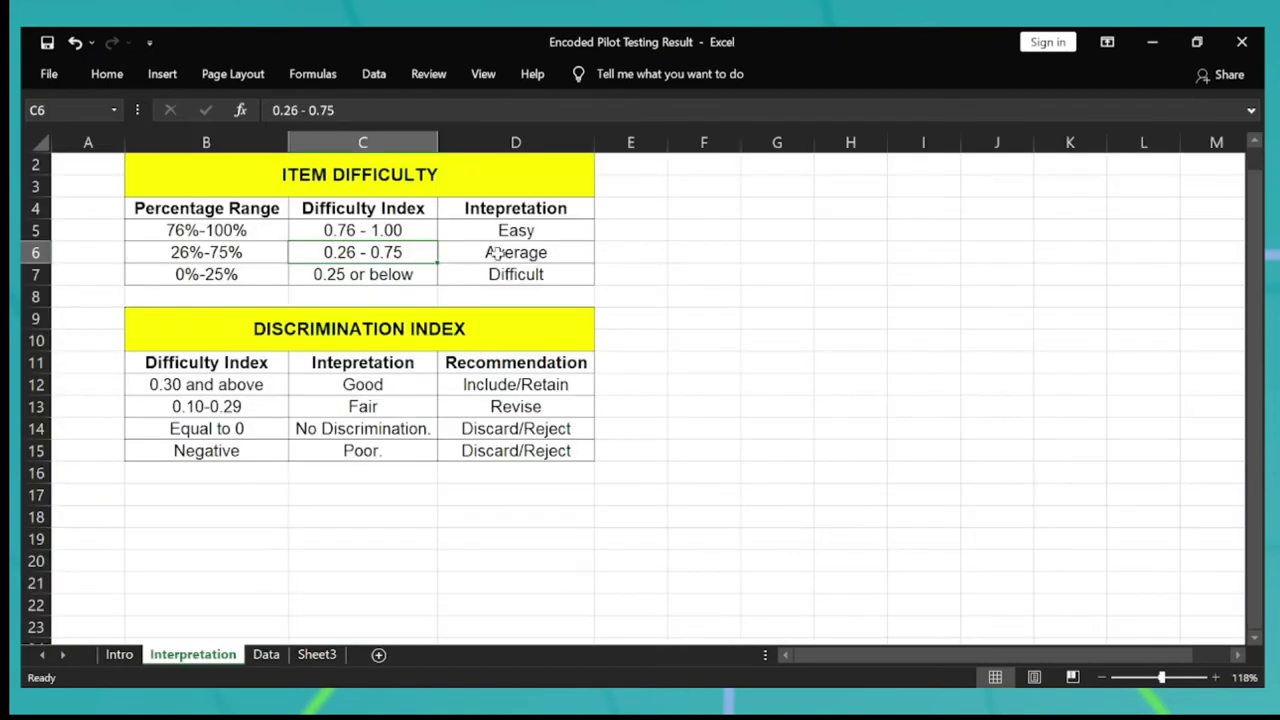
{"action": "left_click_drag", "start_coordinate": [508, 252], "coordinate": [248, 240]}
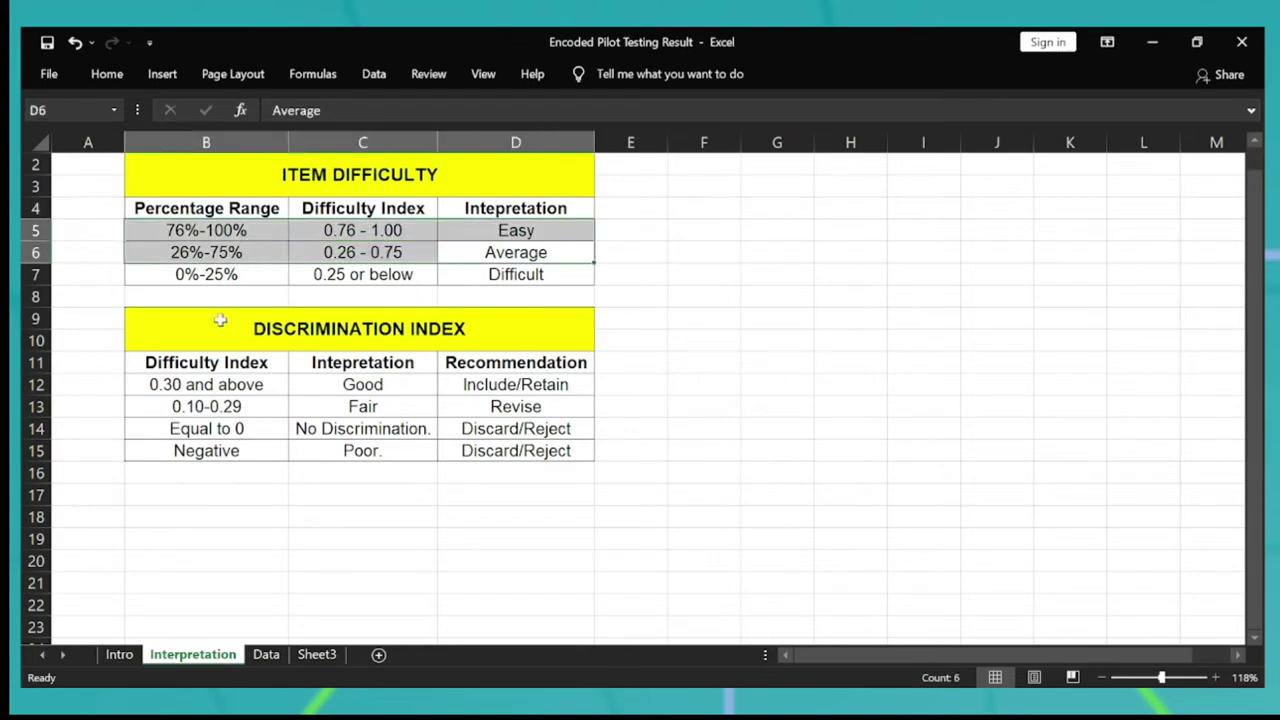
{"action": "left_click", "coordinate": [266, 656]}
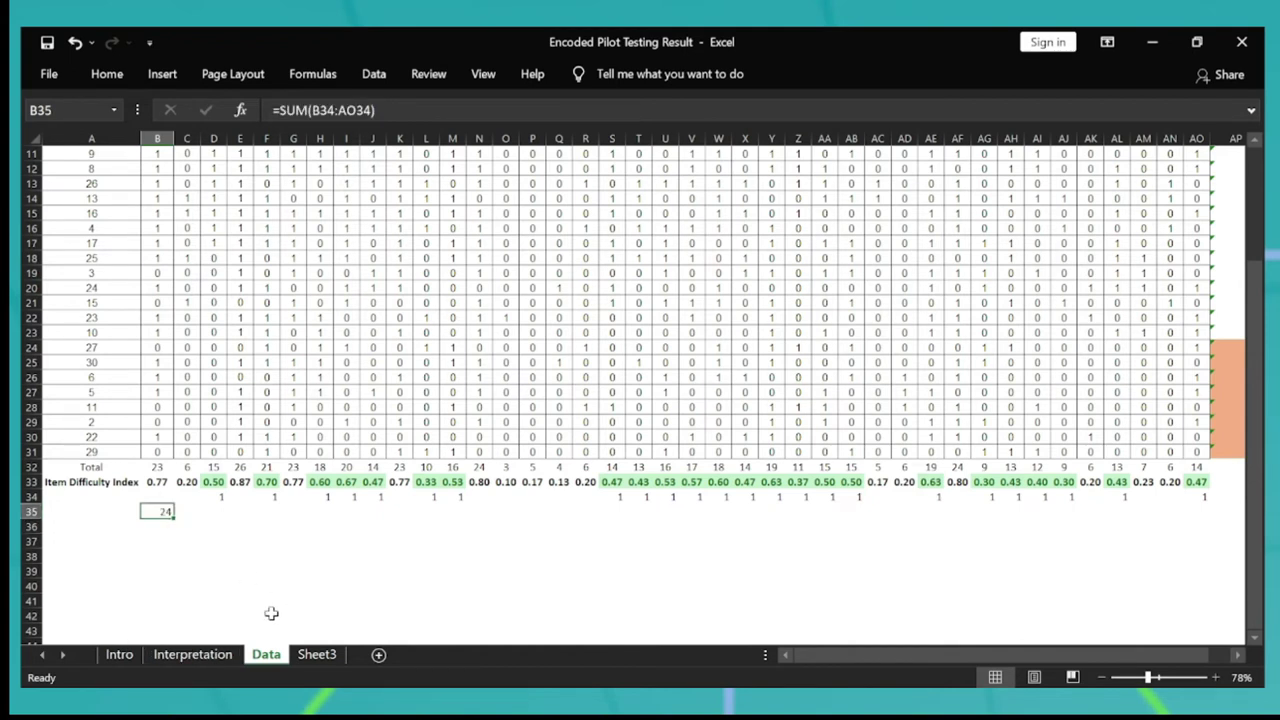
Copy the full response table A1:AP31 from the Data sheet into Sheet3, starting at A1.
{"action": "left_click", "coordinate": [92, 465]}
{"action": "left_click", "coordinate": [91, 455]}
{"action": "key", "text": "ctrl+shift+Up"}
{"action": "key", "text": "ctrl+shift+Right"}
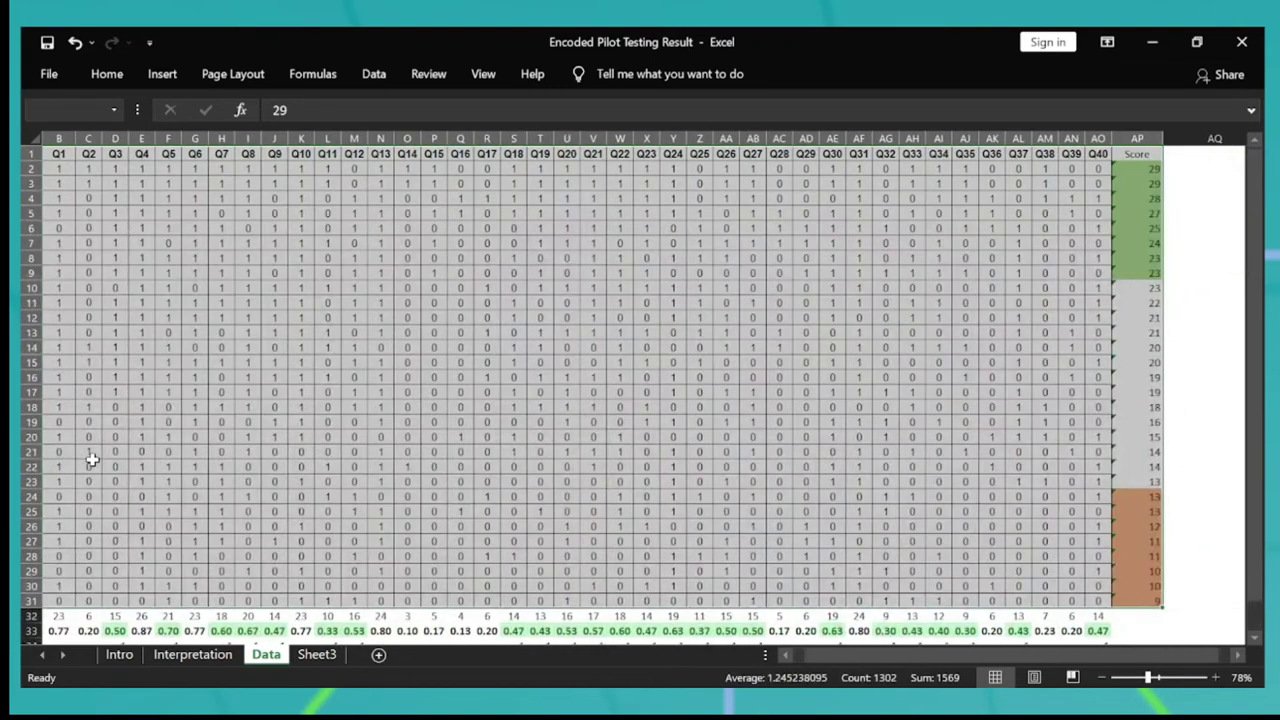
{"action": "key", "text": "ctrl+c"}
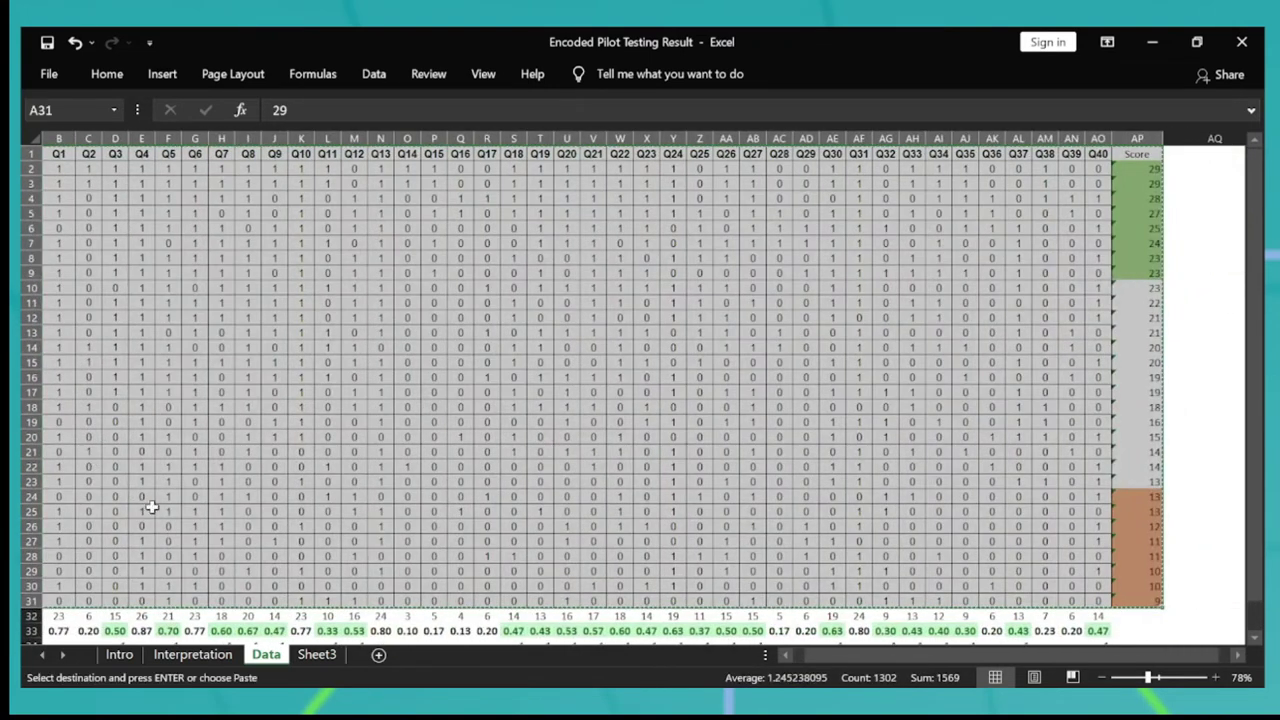
{"action": "left_click", "coordinate": [334, 656]}
{"action": "key", "text": "ctrl+v"}
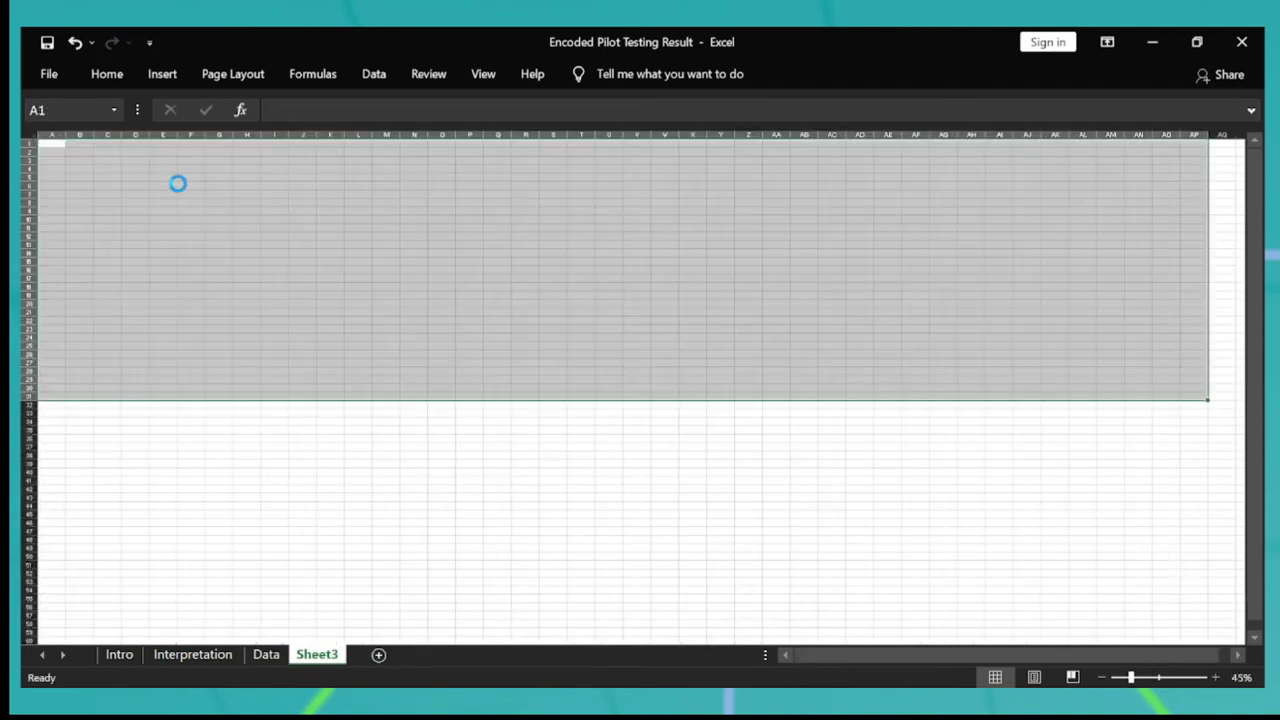
{"action": "scroll", "coordinate": [823, 256], "scroll_direction": "up", "scroll_amount": 3, "text": "ctrl"}
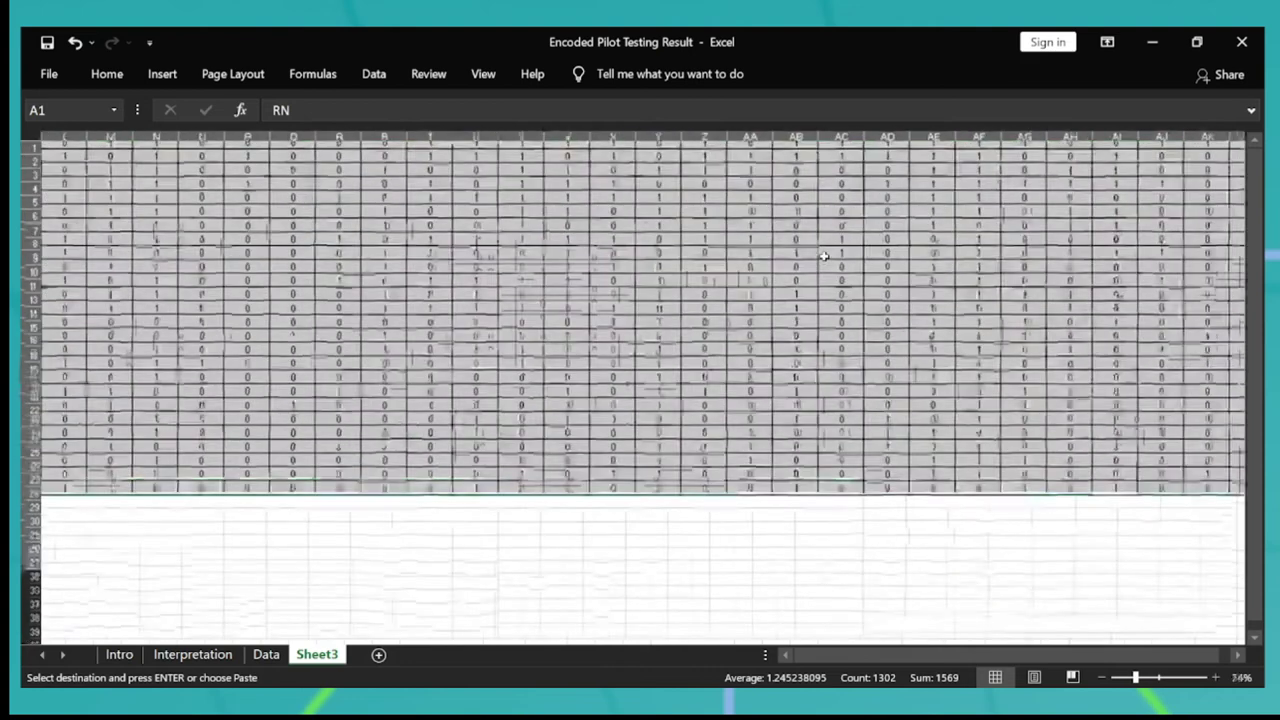
Clear the middle-scoring respondents' data in A10:AP23, keeping only the green upper group and the orange lower group.
{"action": "key", "text": "Down"}
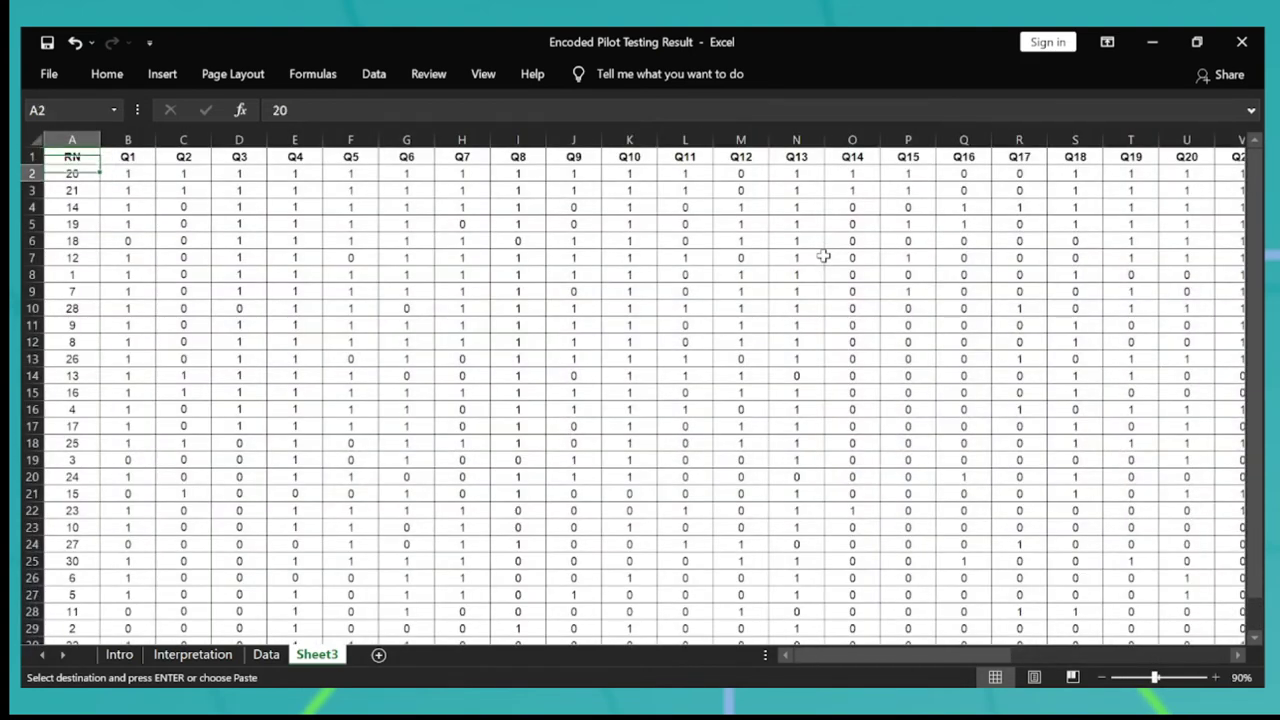
{"action": "key", "text": "ctrl+Right"}
{"action": "key", "text": "Down"}
{"action": "key", "text": "Down"}
{"action": "key", "text": "Down"}
{"action": "key", "text": "Down"}
{"action": "key", "text": "Down"}
{"action": "key", "text": "Down"}
{"action": "key", "text": "Down"}
{"action": "key", "text": "Down"}
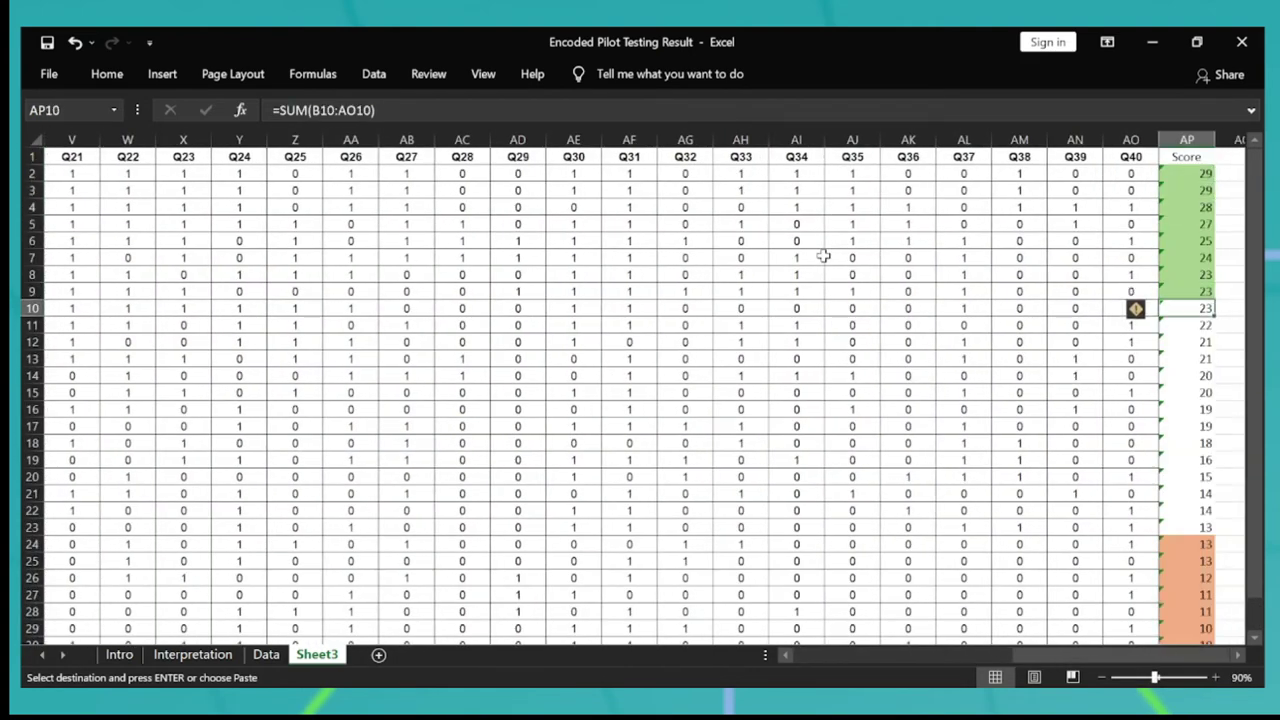
{"action": "key", "text": "shift+Down"}
{"action": "key", "text": "shift+Down"}
{"action": "key", "text": "shift+Down"}
{"action": "key", "text": "shift+Down"}
{"action": "key", "text": "shift+Down"}
{"action": "key", "text": "shift+Down"}
{"action": "key", "text": "shift+Down"}
{"action": "key", "text": "shift+Down"}
{"action": "key", "text": "shift+Down"}
{"action": "key", "text": "shift+Down"}
{"action": "key", "text": "shift+Down"}
{"action": "key", "text": "shift+Down"}
{"action": "key", "text": "shift+Down"}
{"action": "key", "text": "ctrl+shift+Left"}
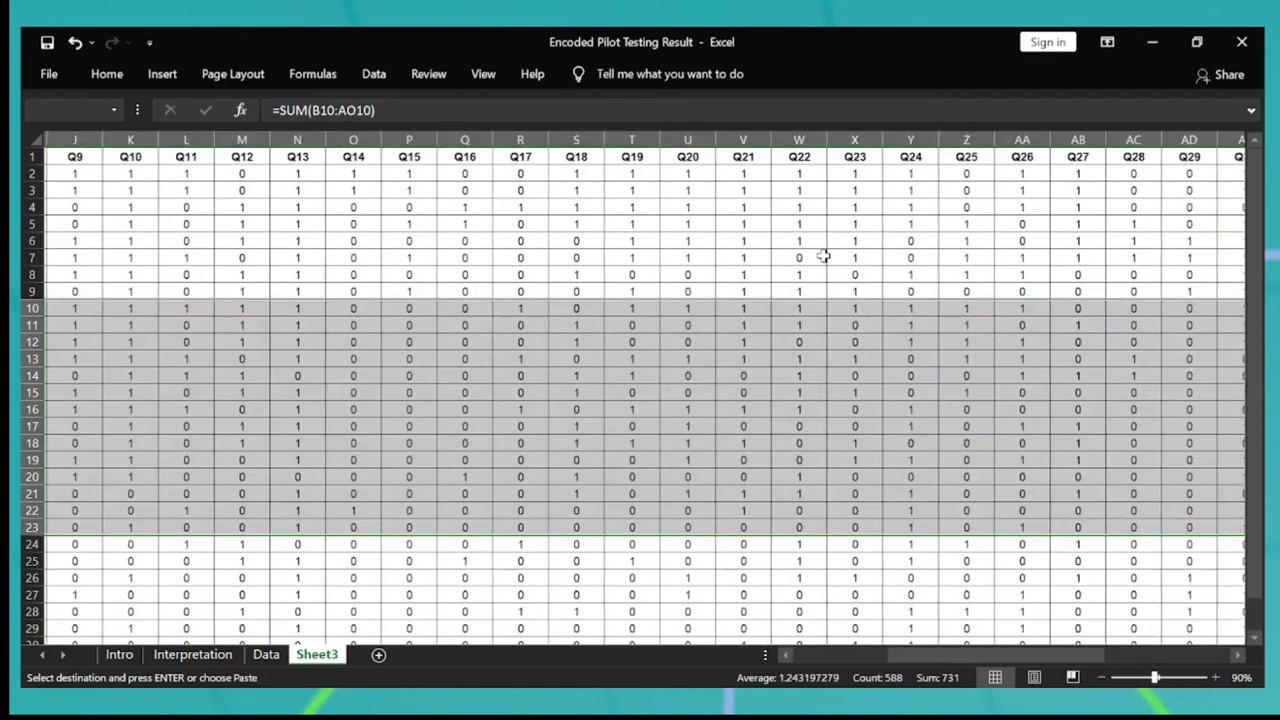
{"action": "key", "text": "Delete"}
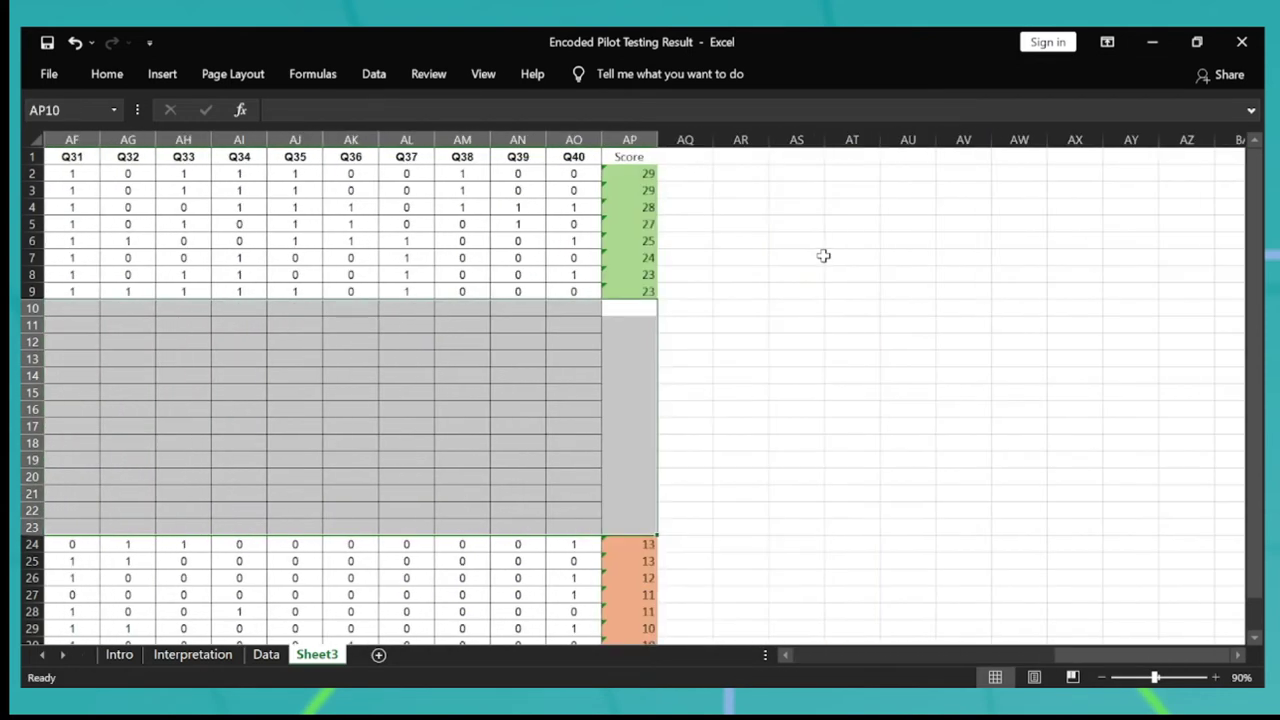
Examine the remaining upper and lower group rows and the emptied rows 10 to 23 between them.
{"action": "left_click", "coordinate": [358, 320]}
{"action": "scroll", "coordinate": [358, 320], "scroll_direction": "down", "scroll_amount": 2}
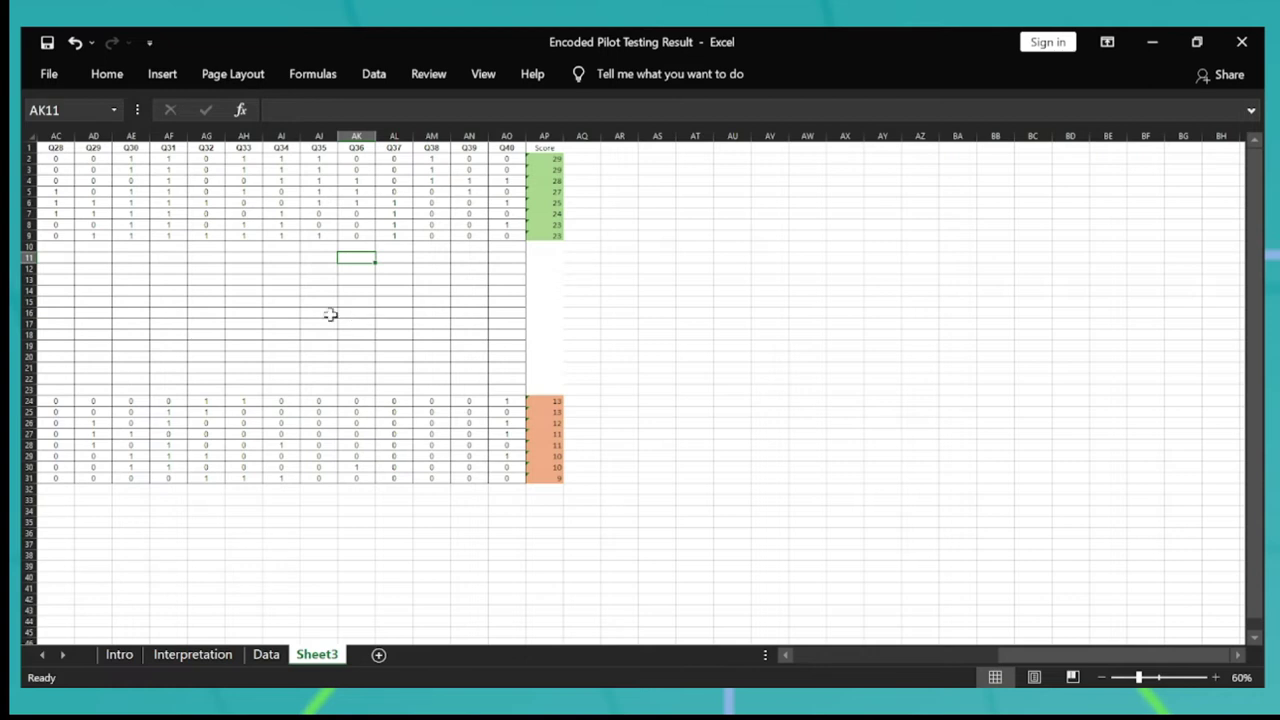
{"action": "left_click_drag", "start_coordinate": [26, 246], "coordinate": [24, 388]}
{"action": "left_click", "coordinate": [117, 76]}
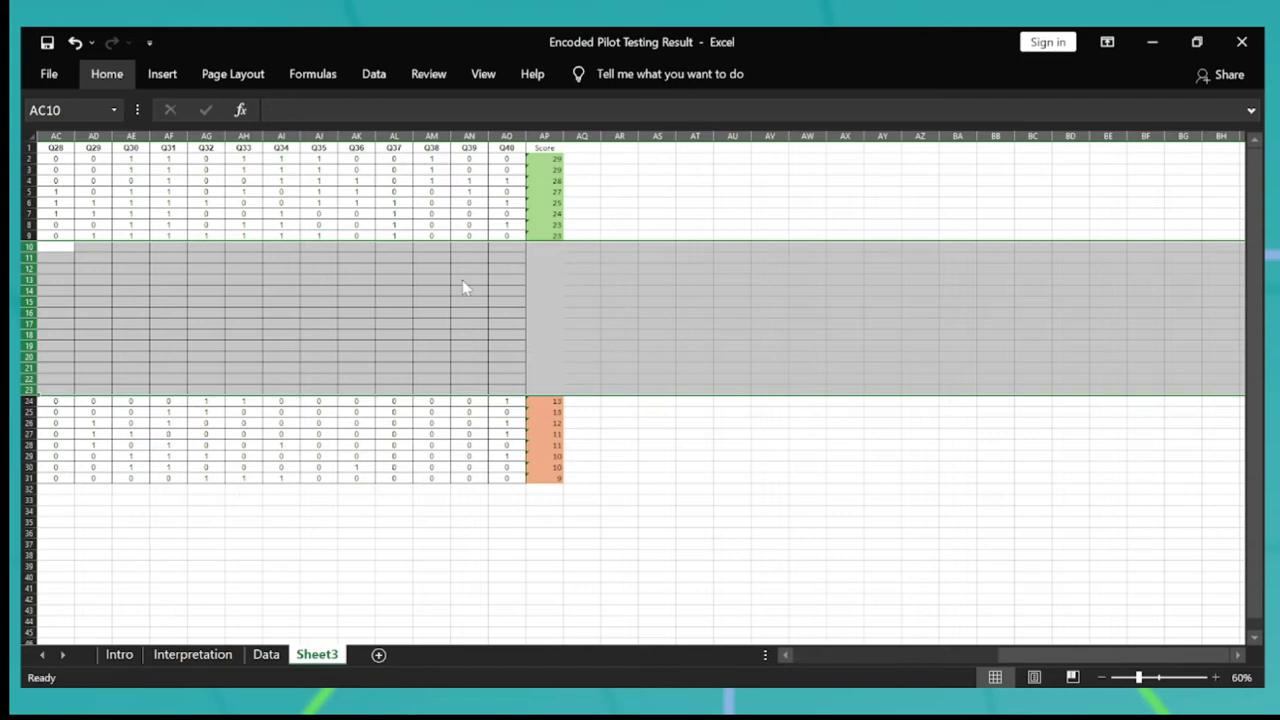
{"action": "key", "text": "Up"}
{"action": "key", "text": "ctrl+Up"}
{"action": "key", "text": "ctrl+Home"}
{"action": "key", "text": "Down"}
{"action": "key", "text": "Down"}
{"action": "key", "text": "Down"}
{"action": "key", "text": "Down"}
{"action": "key", "text": "Down"}
{"action": "key", "text": "Down"}
{"action": "key", "text": "Down"}
{"action": "key", "text": "Down"}
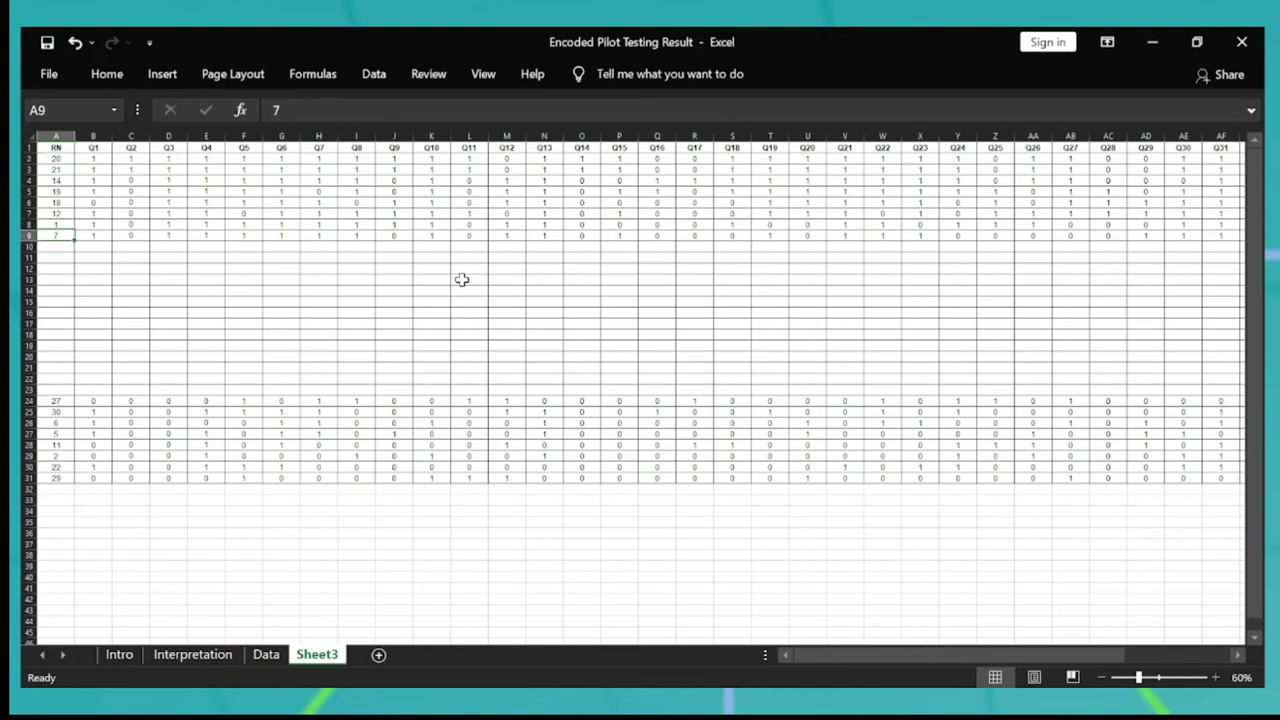
{"action": "scroll", "coordinate": [461, 279], "scroll_direction": "up", "scroll_amount": 5, "text": "ctrl"}
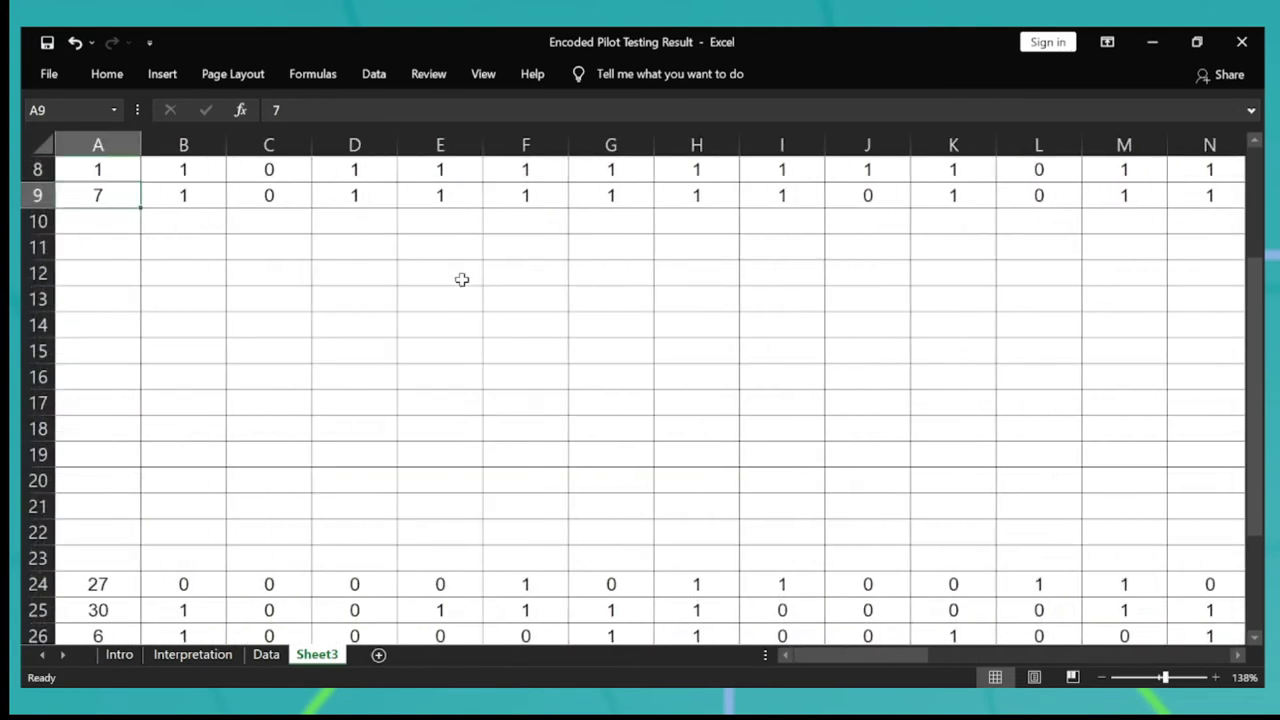
Label A10 as Score and total the upper group's Q1 answers in B10 with =SUM(B2:B9).
{"action": "key", "text": "ctrl+Home"}
{"action": "key", "text": "Down"}
{"action": "key", "text": "ctrl+Down"}
{"action": "key", "text": "Down"}
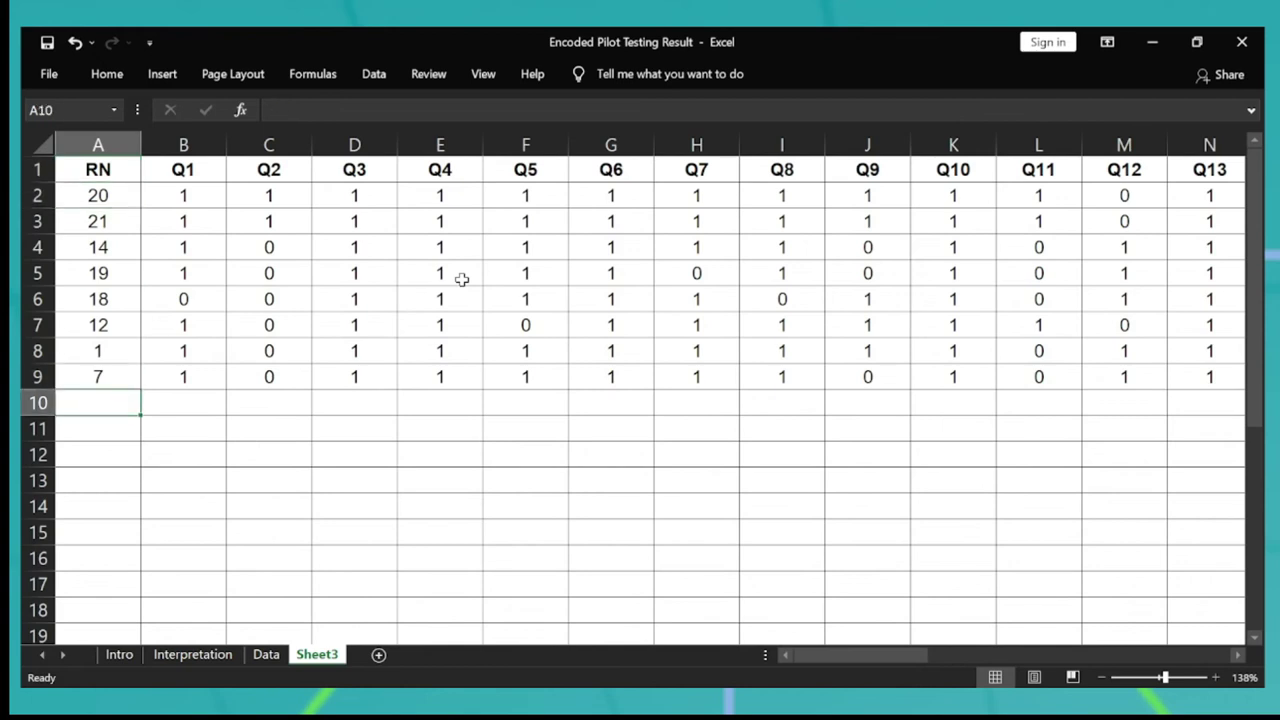
{"action": "type", "text": "Score"}
{"action": "key", "text": "Tab"}
{"action": "type", "text": "=sum"}
{"action": "key", "text": "Tab"}
{"action": "key", "text": "Up"}
{"action": "key", "text": "ctrl+shift+Up"}
{"action": "key", "text": "shift+Down"}
{"action": "key", "text": "Return"}
Copy the upper group's Q1 sum across row 10 through AO10, leaving AP10 empty.
{"action": "key", "text": "Up"}
{"action": "key", "text": "Right"}
{"action": "key", "text": "ctrl+c"}
{"action": "key", "text": "Up"}
{"action": "key", "text": "ctrl+Right"}
{"action": "key", "text": "Down"}
{"action": "key", "text": "ctrl+shift+Left"}
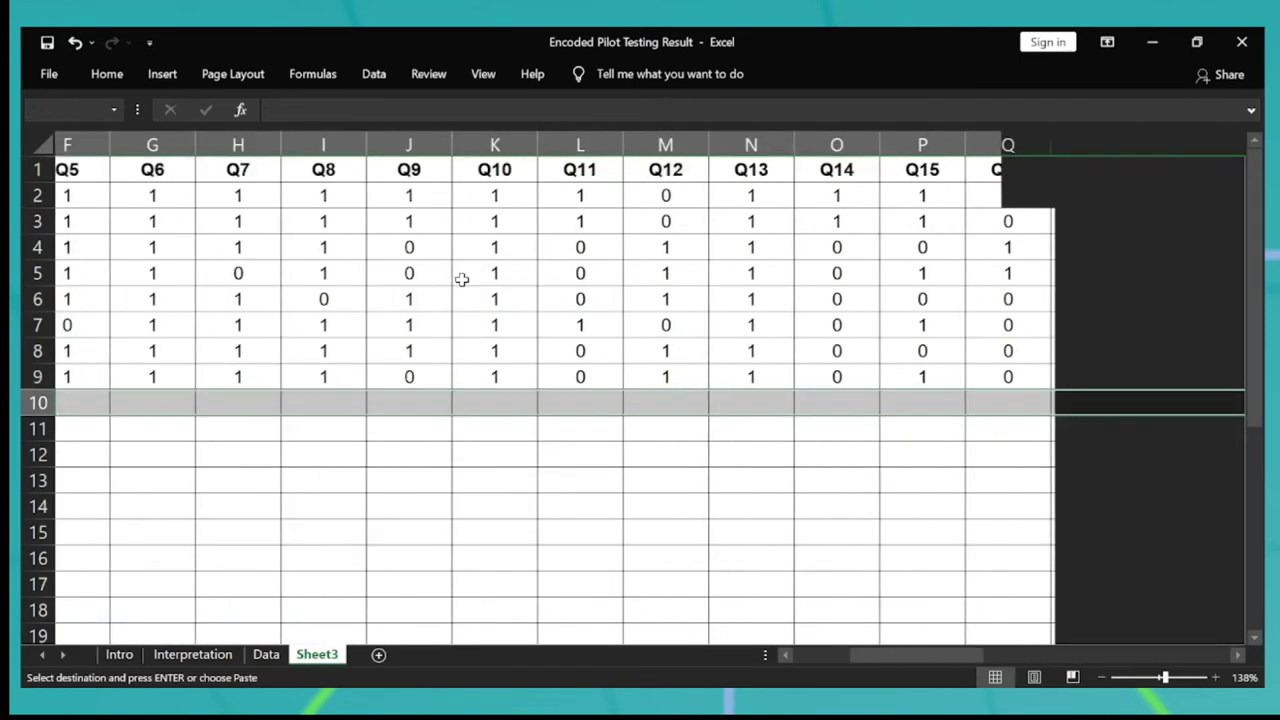
{"action": "key", "text": "Return"}
{"action": "key", "text": "Delete"}
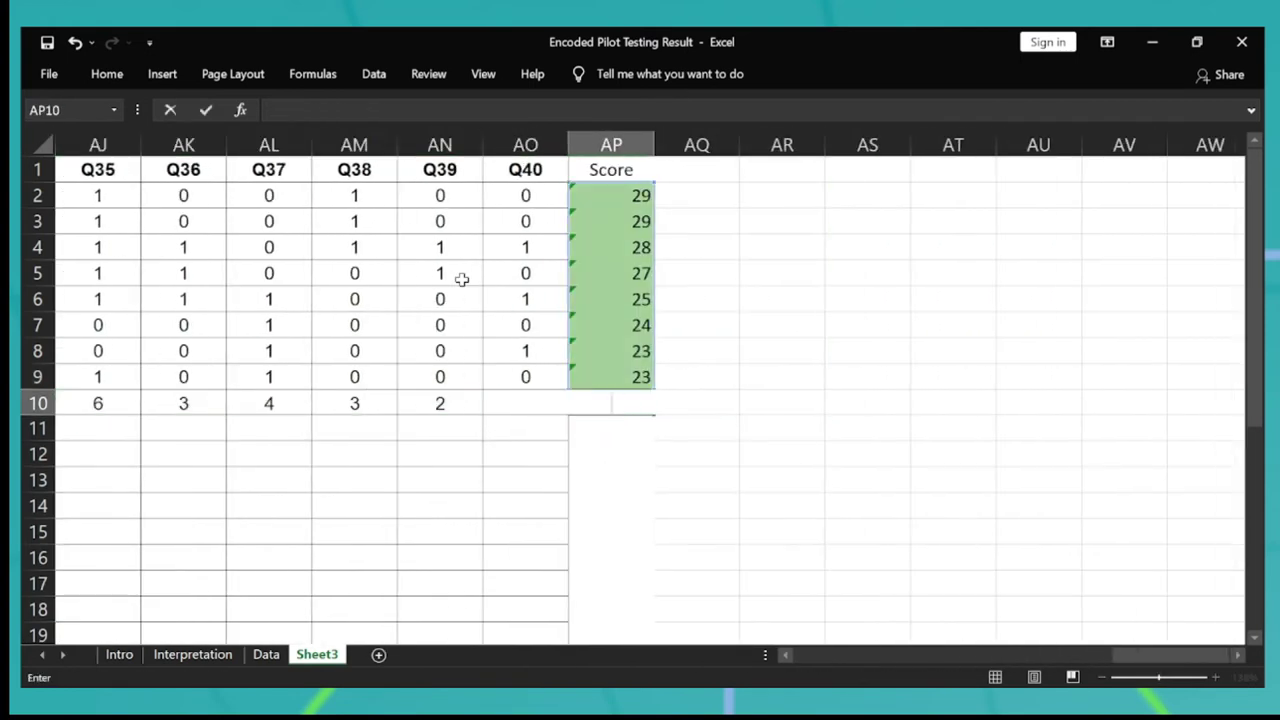
{"action": "key", "text": "Left"}
{"action": "key", "text": "ctrl+Left"}
Autofit columns A to AP and check the Q2 sum formula in C10.
{"action": "scroll", "coordinate": [462, 279], "scroll_direction": "down", "scroll_amount": 3}
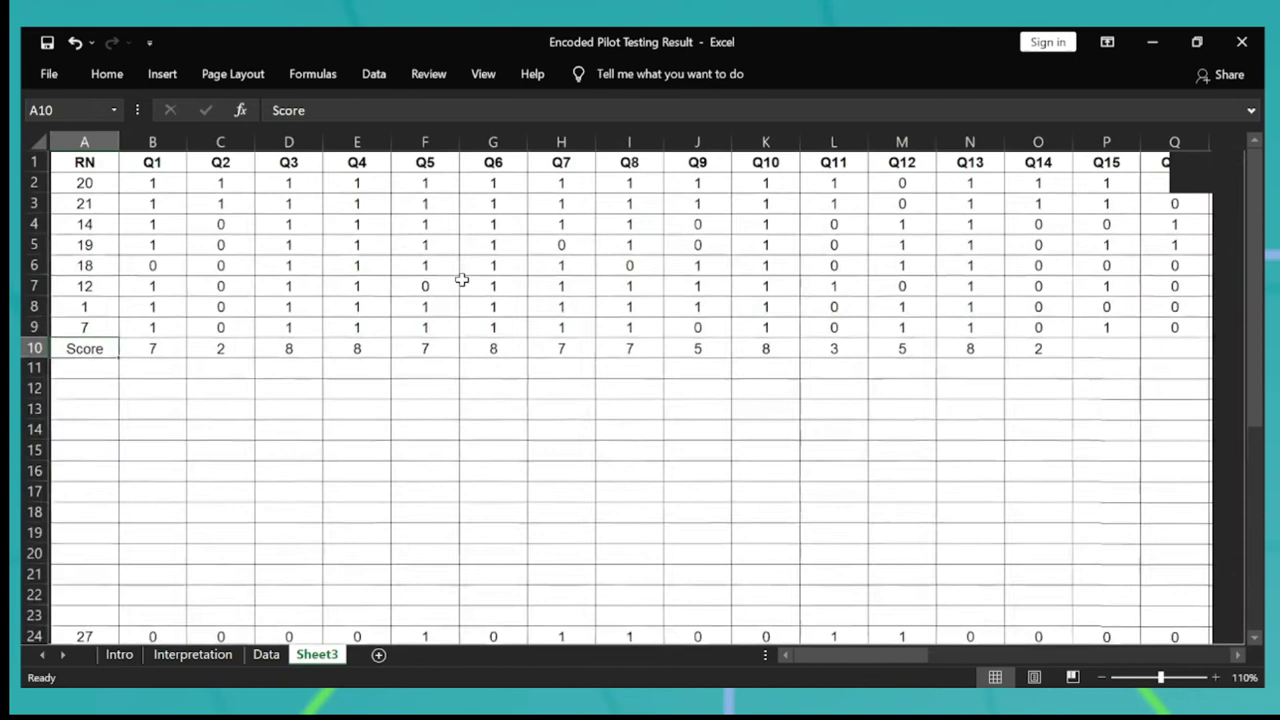
{"action": "left_click_drag", "start_coordinate": [105, 131], "coordinate": [1181, 141]}
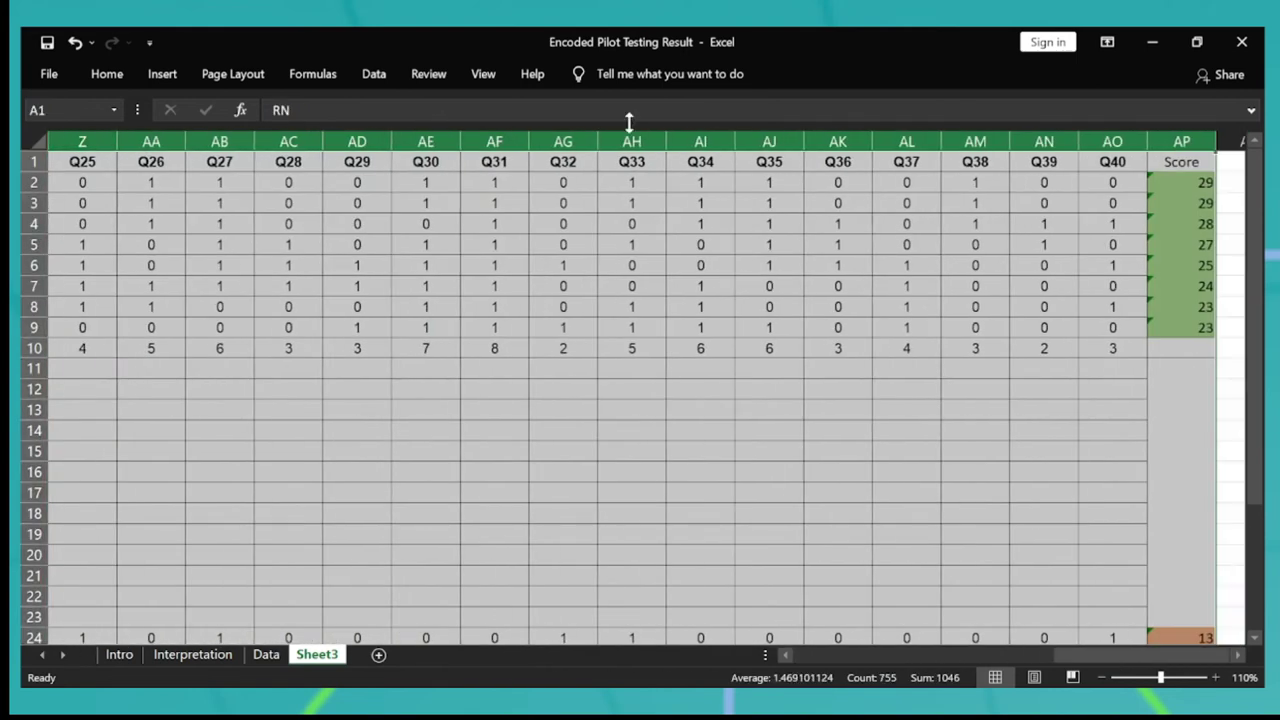
{"action": "double_click", "coordinate": [804, 135]}
{"action": "key", "text": "ctrl+Home"}
{"action": "key", "text": "Down"}
{"action": "key", "text": "Down"}
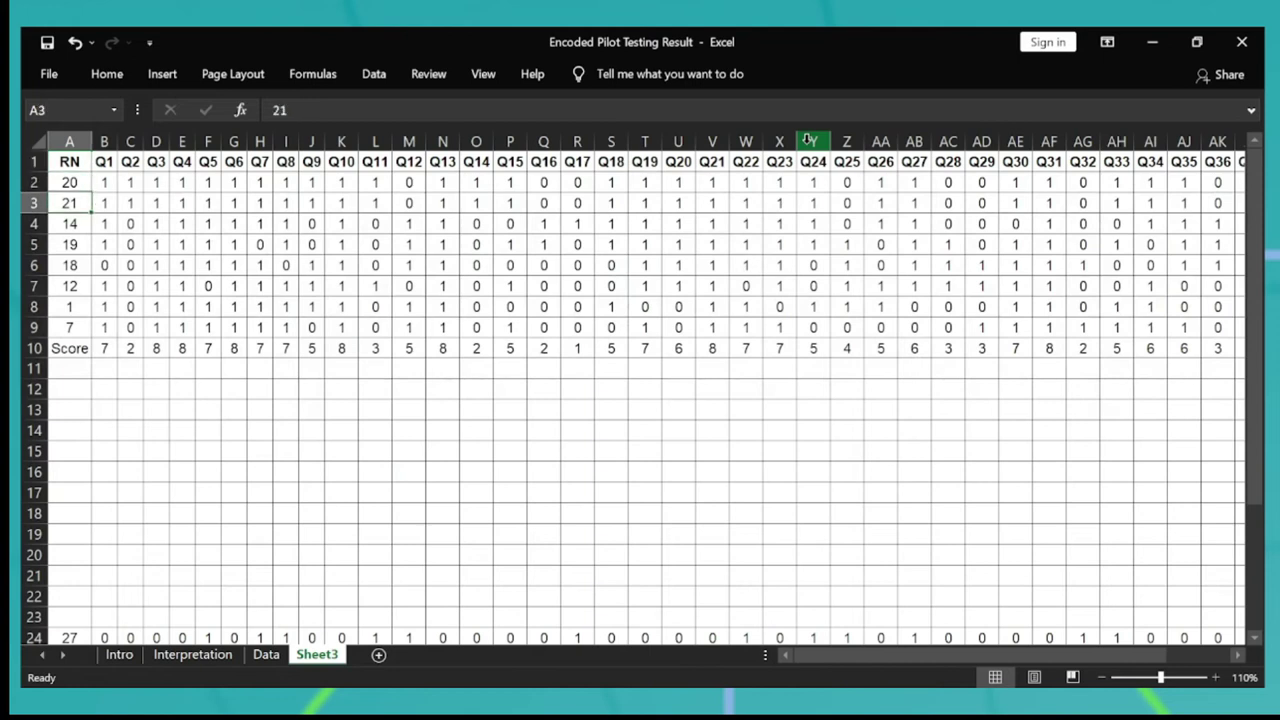
{"action": "key", "text": "Right"}
{"action": "key", "text": "ctrl+Down"}
{"action": "key", "text": "Right"}
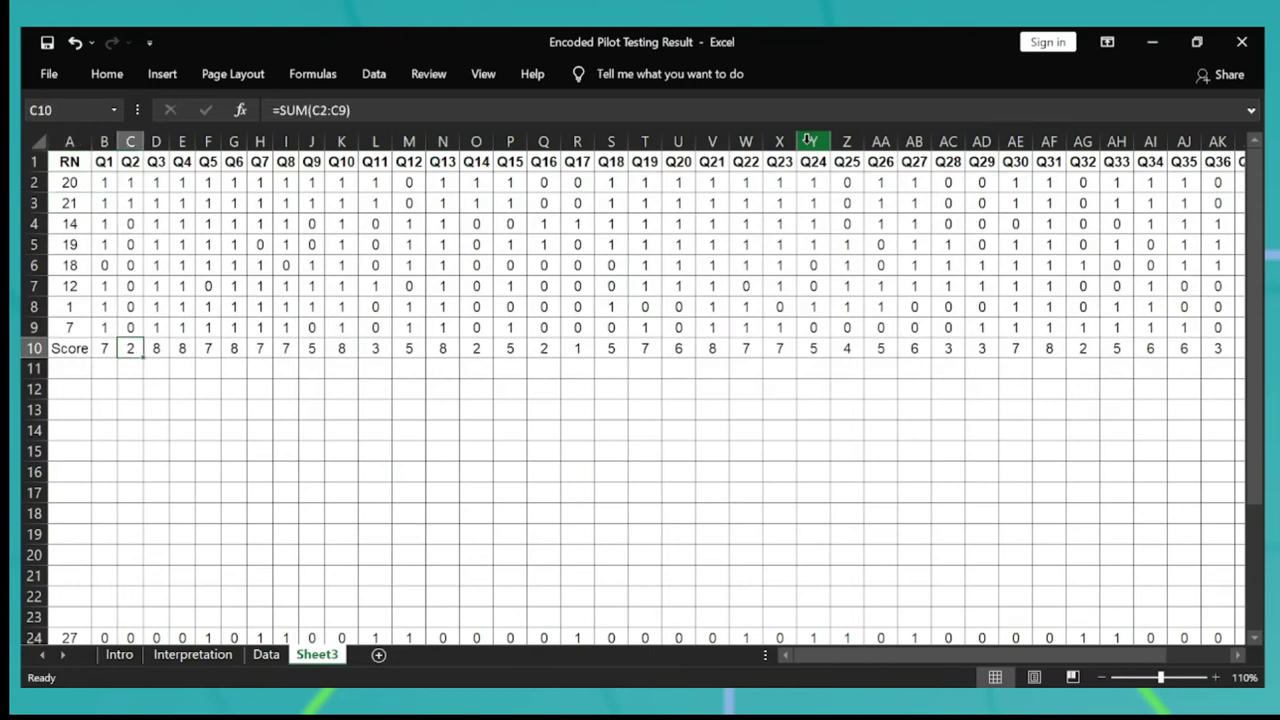
{"action": "key", "text": "Down"}
{"action": "key", "text": "Left"}
{"action": "key", "text": "Left"}
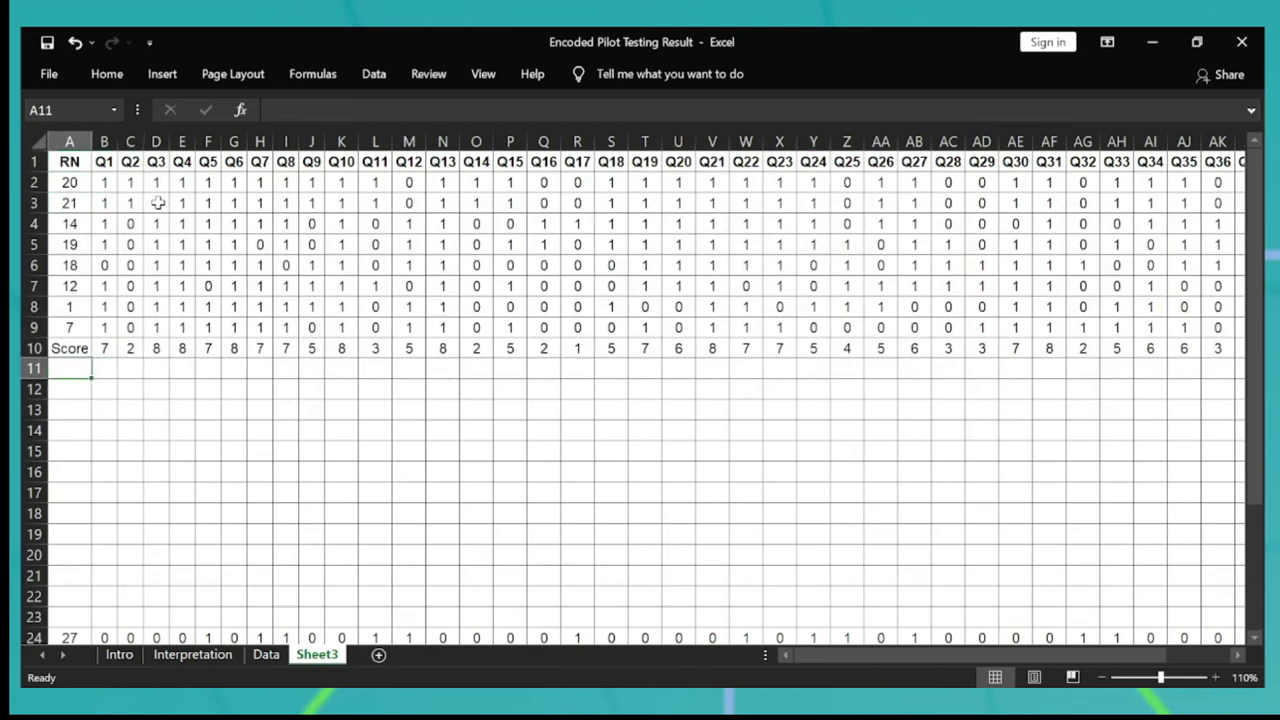
Change the header in A1 to Upper 27% and autofit column A.
{"action": "left_click", "coordinate": [80, 168]}
{"action": "type", "text": "Upper"}
{"action": "key", "text": "alt+Return"}
{"action": "type", "text": "27%"}
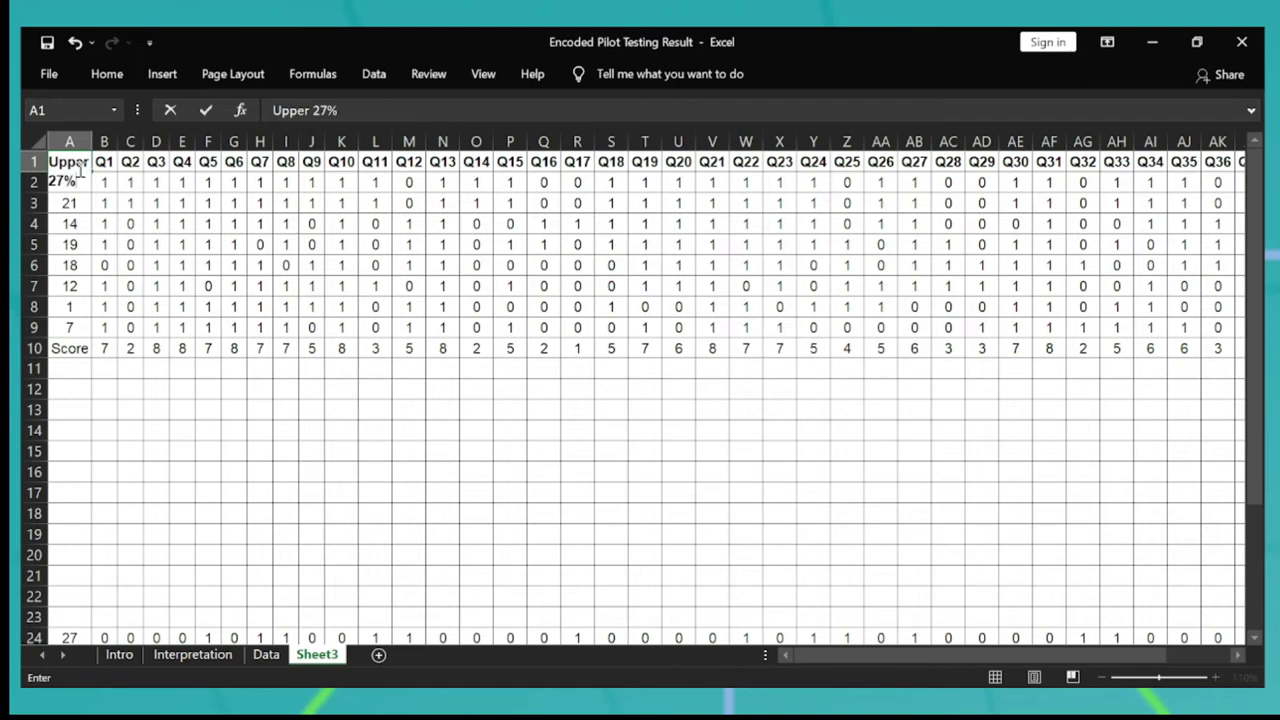
{"action": "key", "text": "Return"}
{"action": "double_click", "coordinate": [89, 141]}
Copy the header row to row 23 above the lower group and relabel A23 as Lower 27%.
{"action": "key", "text": "Up"}
{"action": "key", "text": "ctrl+shift+Right"}
{"action": "key", "text": "ctrl+c"}
{"action": "key", "text": "ctrl+Down"}
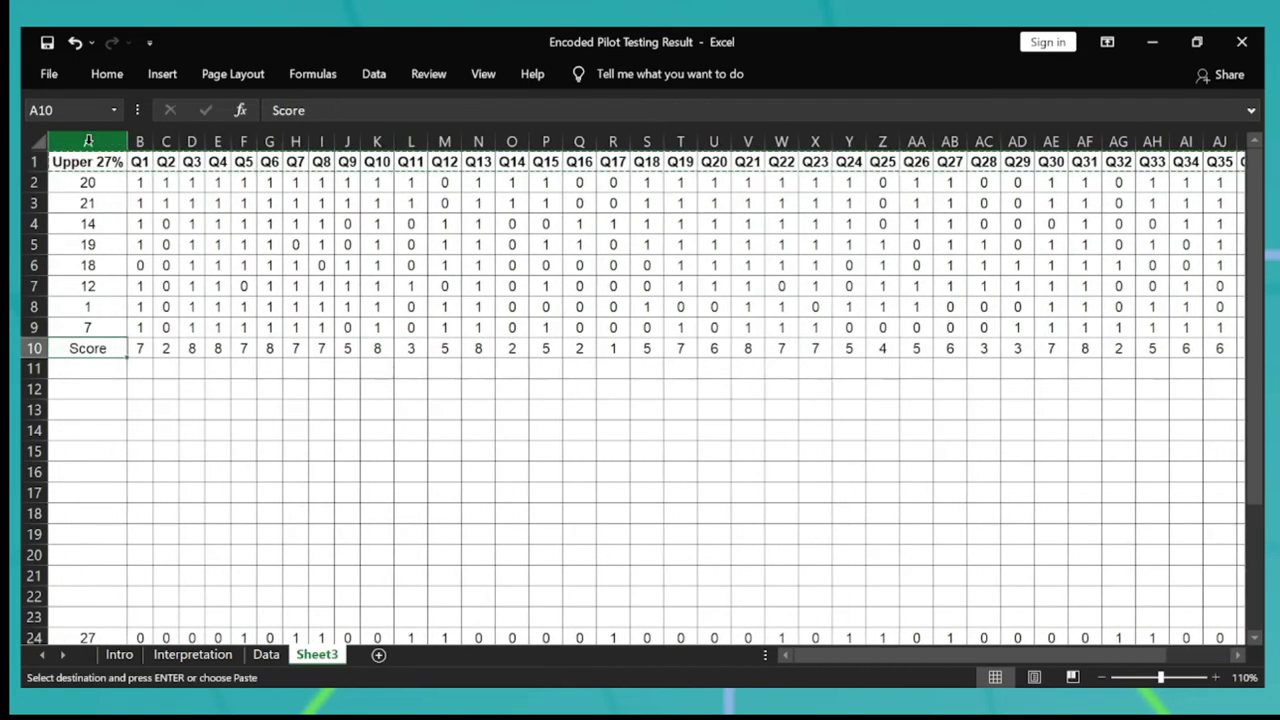
{"action": "key", "text": "ctrl+Down"}
{"action": "key", "text": "Up"}
{"action": "key", "text": "ctrl+v"}
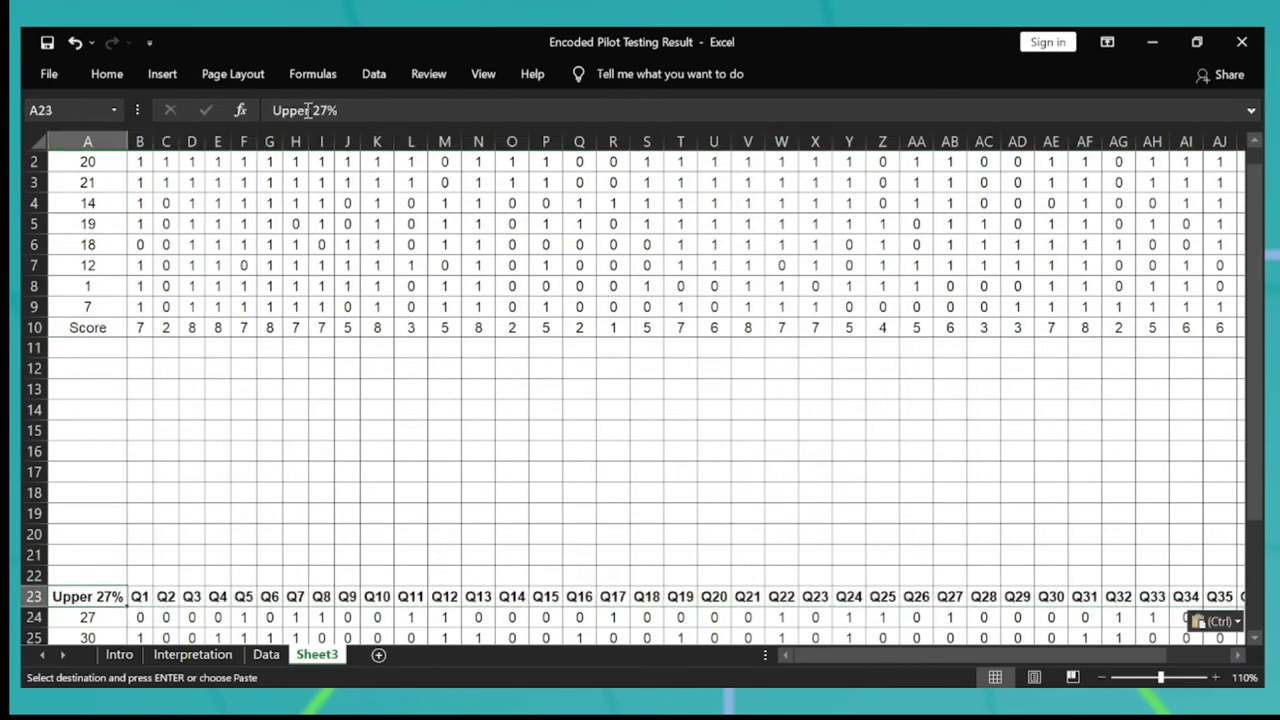
{"action": "left_click", "coordinate": [307, 110]}
{"action": "double_click", "coordinate": [307, 110]}
{"action": "type", "text": "Lowe"}
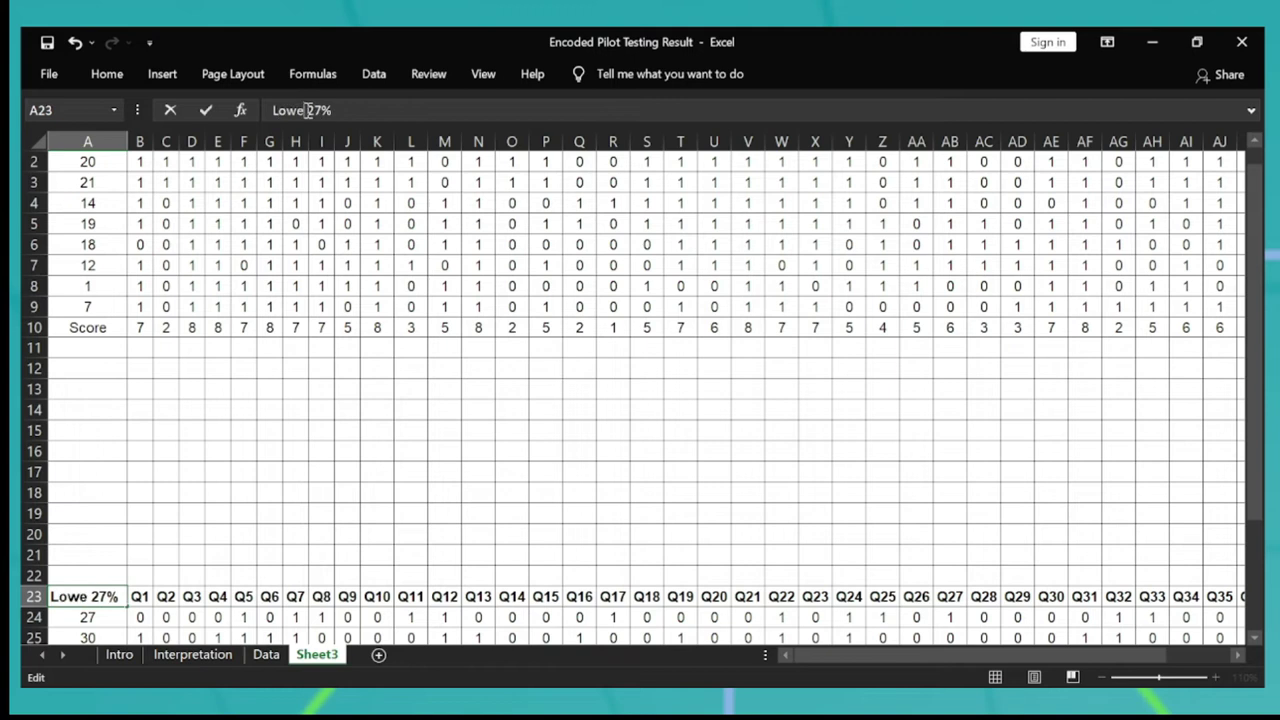
{"action": "type", "text": "r"}
{"action": "key", "text": "Return"}
{"action": "key", "text": "Up"}
{"action": "key", "text": "Down"}
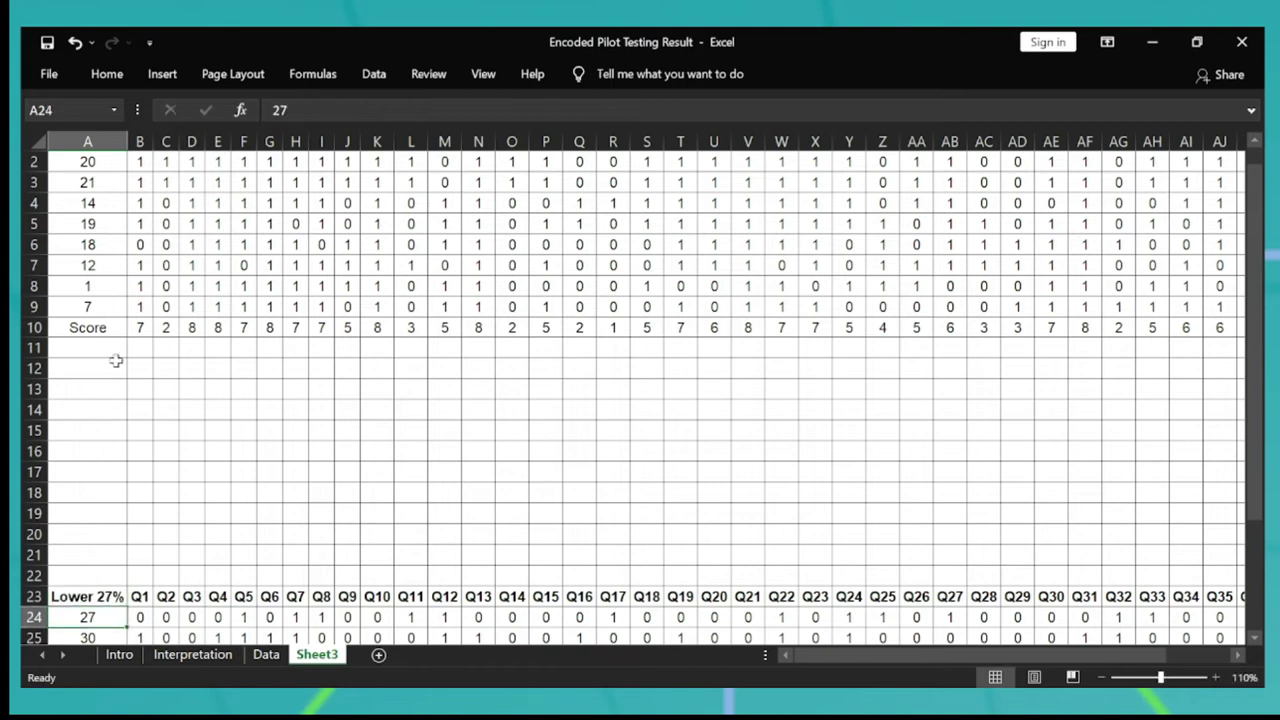
Copy the upper group's Score row to row 32 below the lower group and check the formula in B32.
{"action": "left_click", "coordinate": [82, 324]}
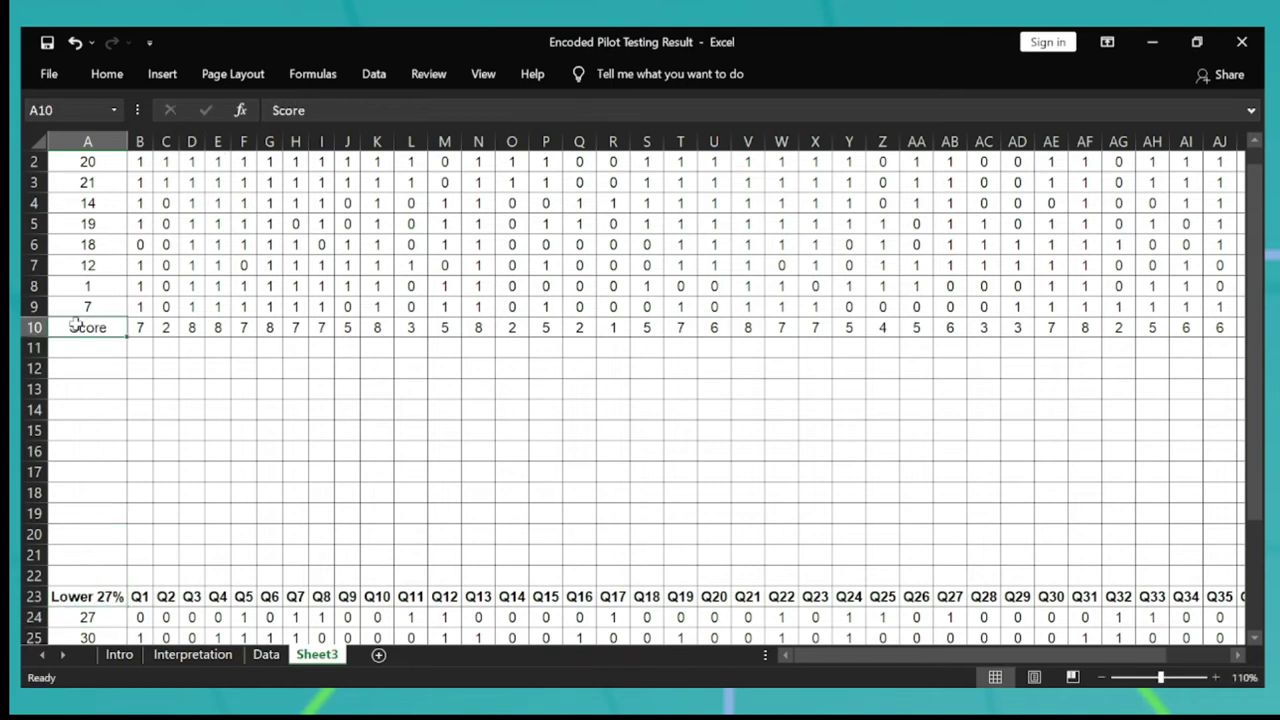
{"action": "key", "text": "ctrl+shift+Right"}
{"action": "key", "text": "ctrl+c"}
{"action": "key", "text": "ctrl+Down"}
{"action": "key", "text": "ctrl+Down"}
{"action": "key", "text": "Down"}
{"action": "key", "text": "ctrl+v"}
{"action": "key", "text": "Down"}
{"action": "left_click", "coordinate": [143, 596]}
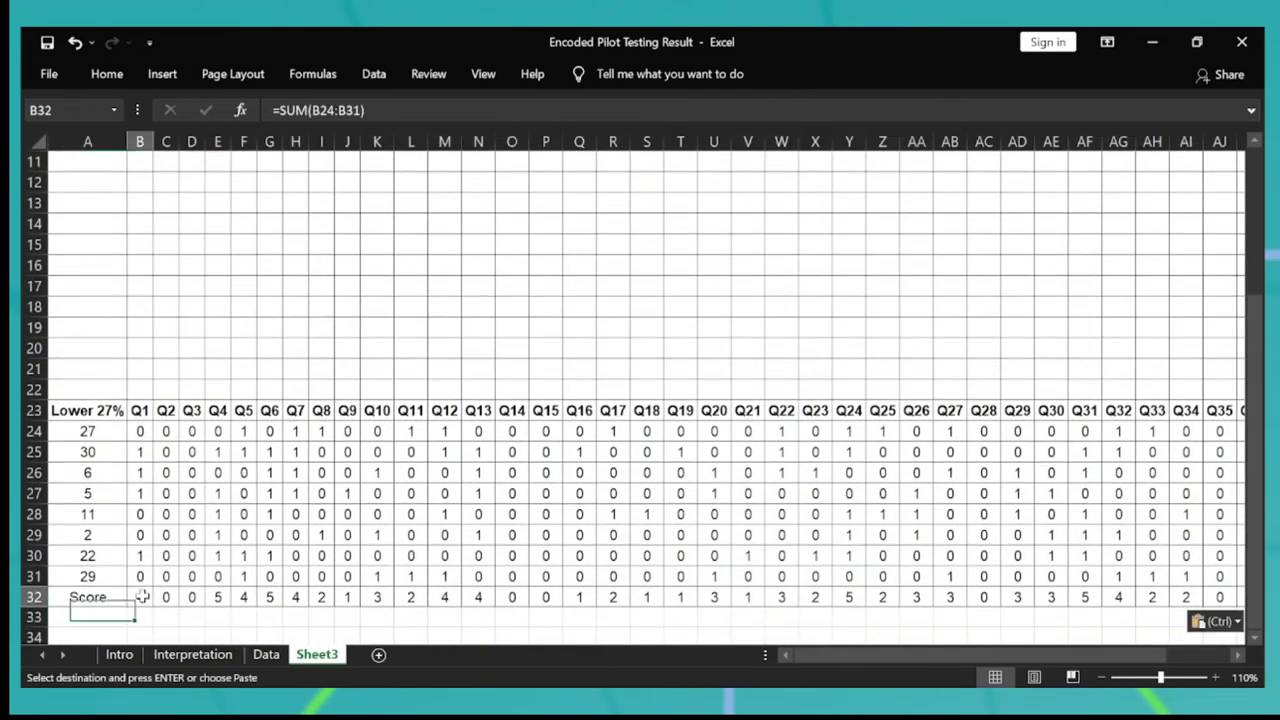
{"action": "double_click", "coordinate": [143, 596]}
{"action": "key", "text": "Escape"}
{"action": "key", "text": "Left"}
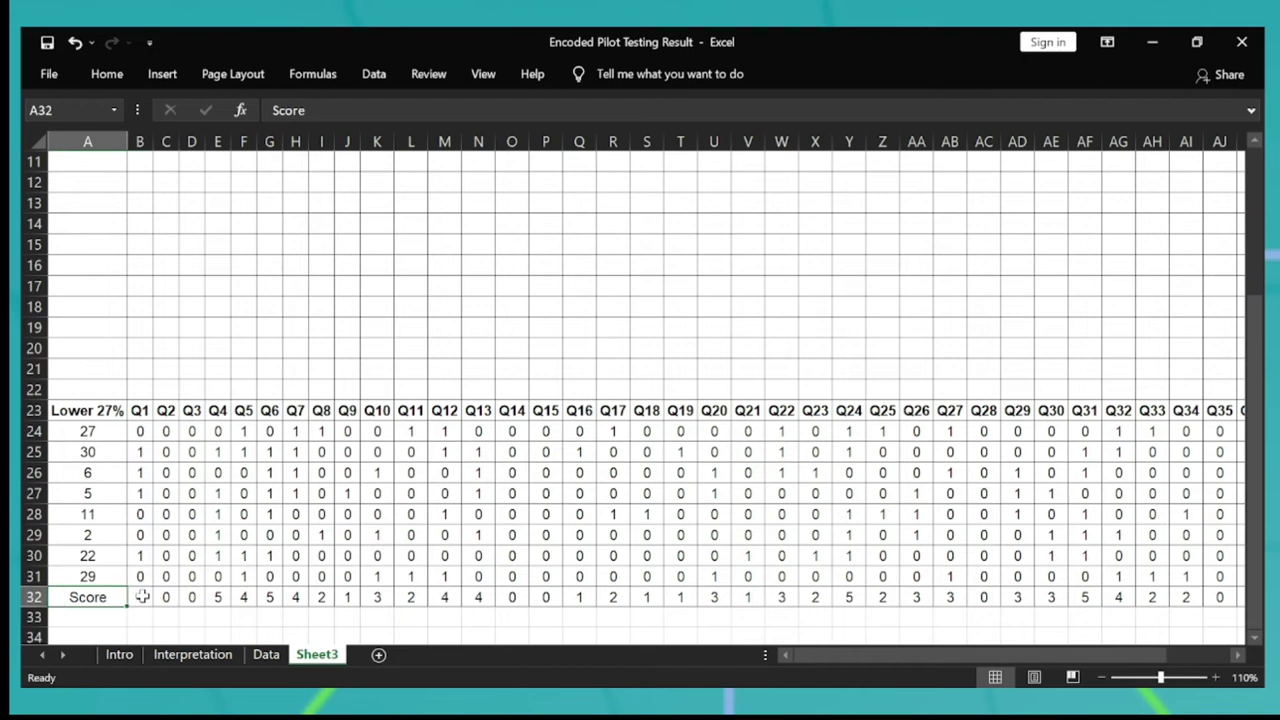
Label A11 as Item Difficulty Index below the upper group's scores and autofit column A.
{"action": "key", "text": "ctrl+Up"}
{"action": "key", "text": "ctrl+Up"}
{"action": "key", "text": "ctrl+Up"}
{"action": "key", "text": "ctrl+Down"}
{"action": "key", "text": "Down"}
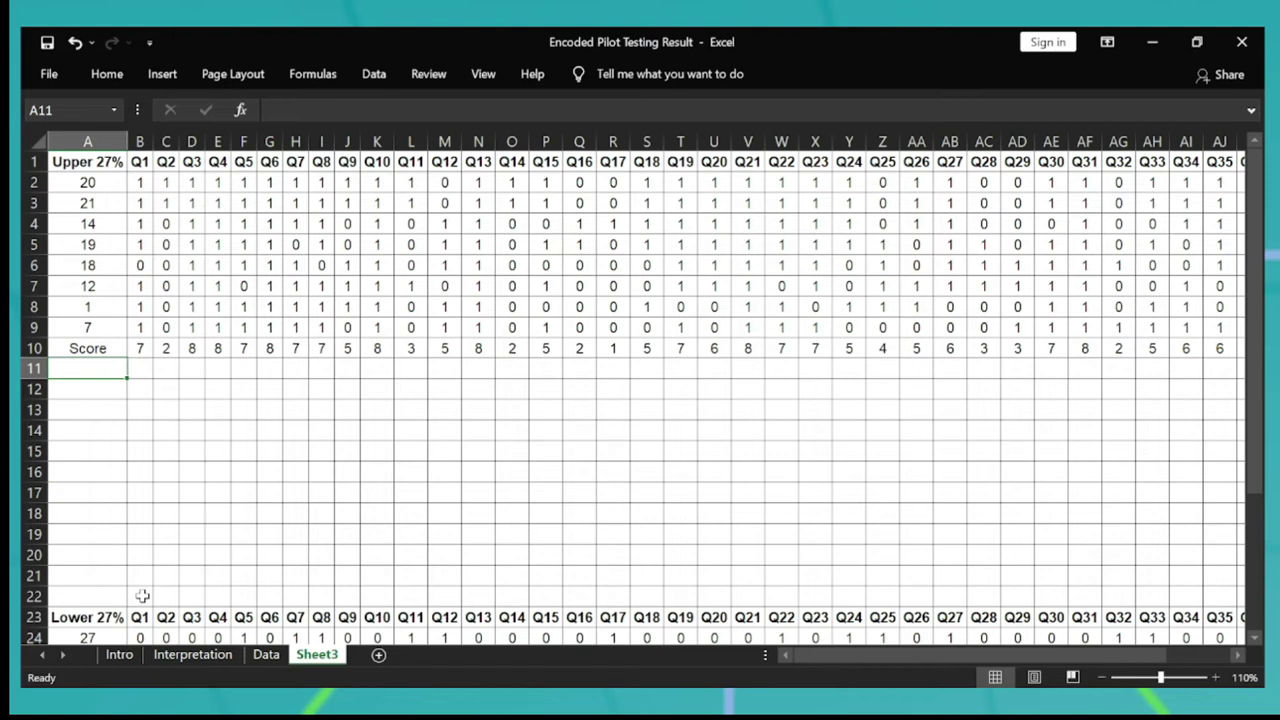
{"action": "type", "text": "Item Difficulty Index"}
{"action": "key", "text": "ctrl+Return"}
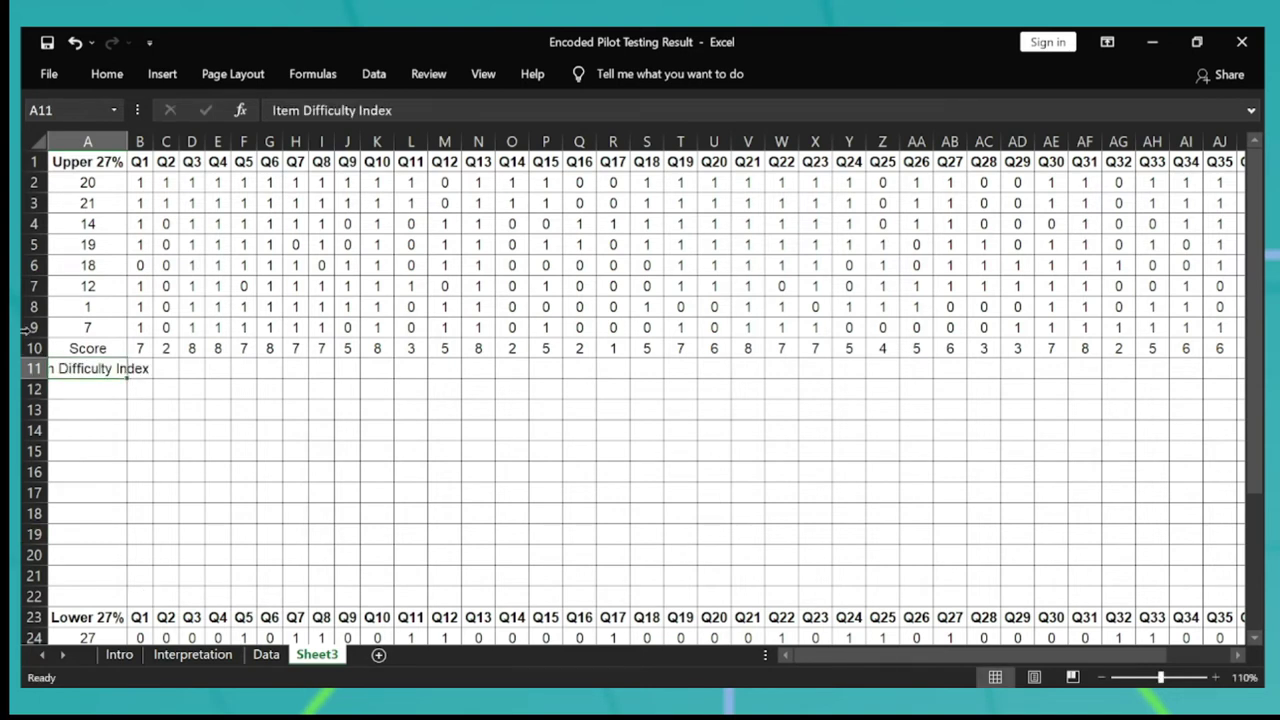
{"action": "double_click", "coordinate": [126, 141]}
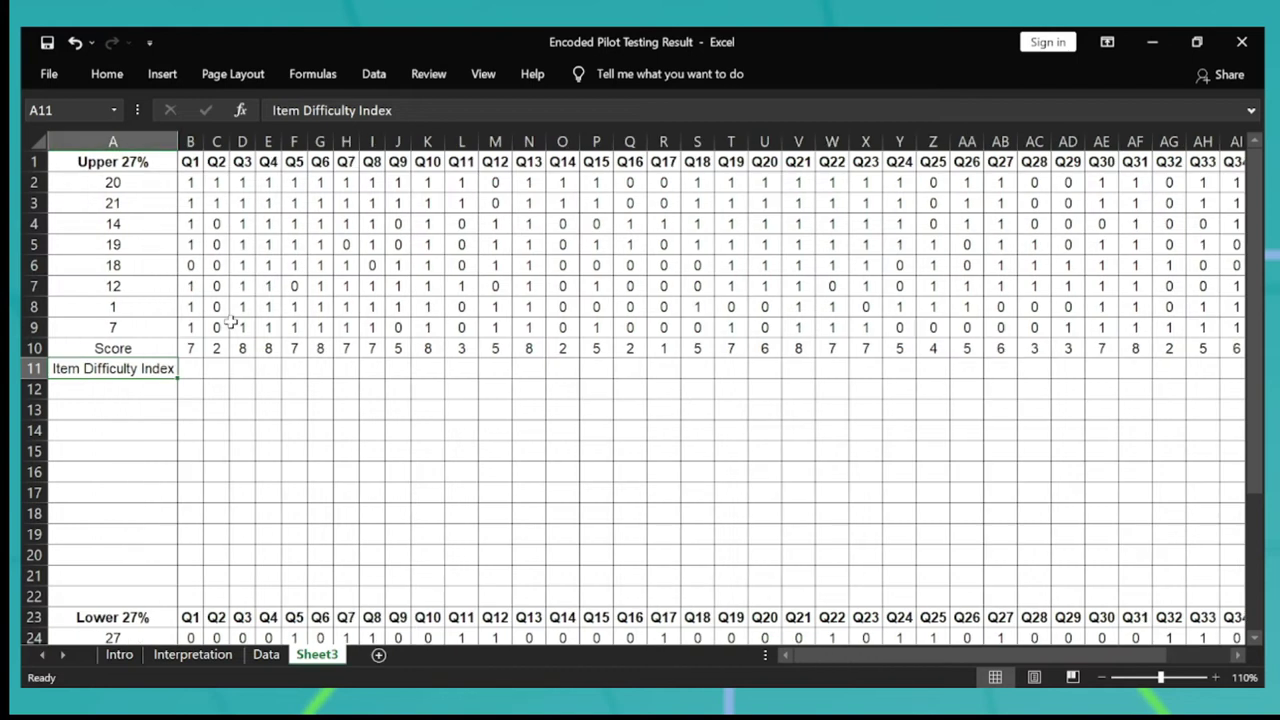
Calculate Q1's difficulty index for the upper group in B11 with =B10/8 and autofit column B.
{"action": "left_click", "coordinate": [185, 369]}
{"action": "type", "text": "="}
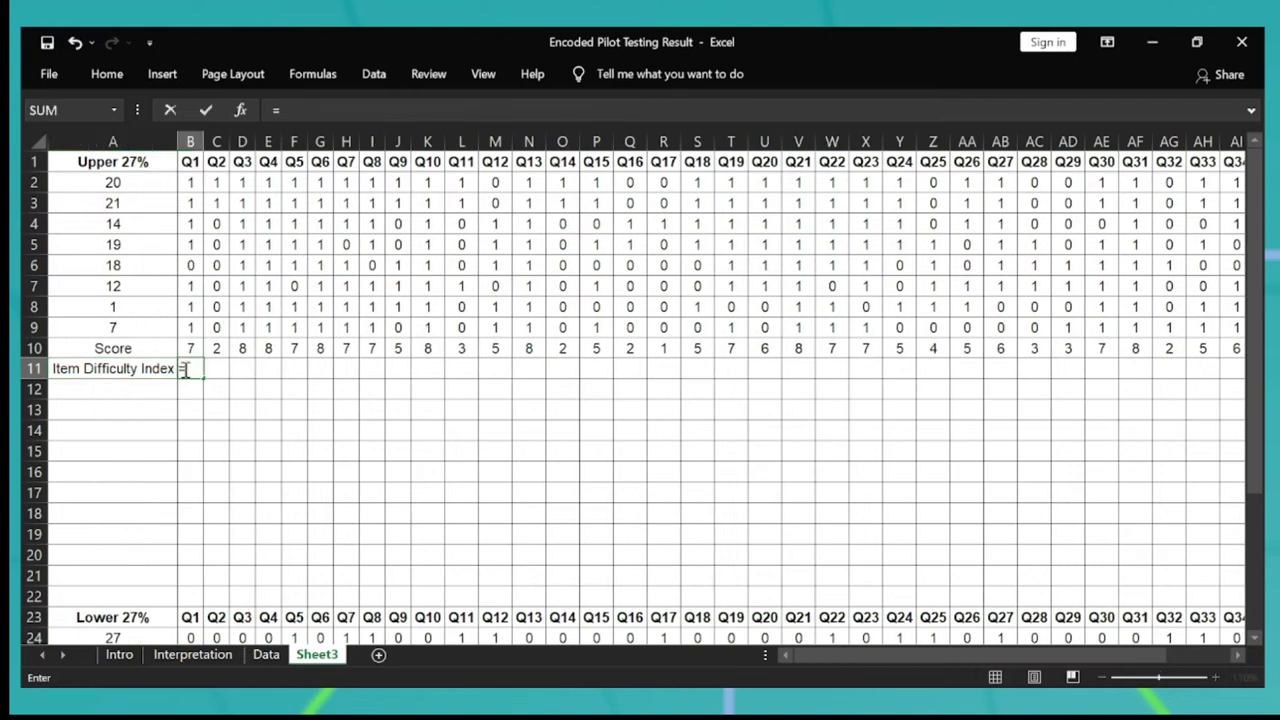
{"action": "key", "text": "Up"}
{"action": "type", "text": "/"}
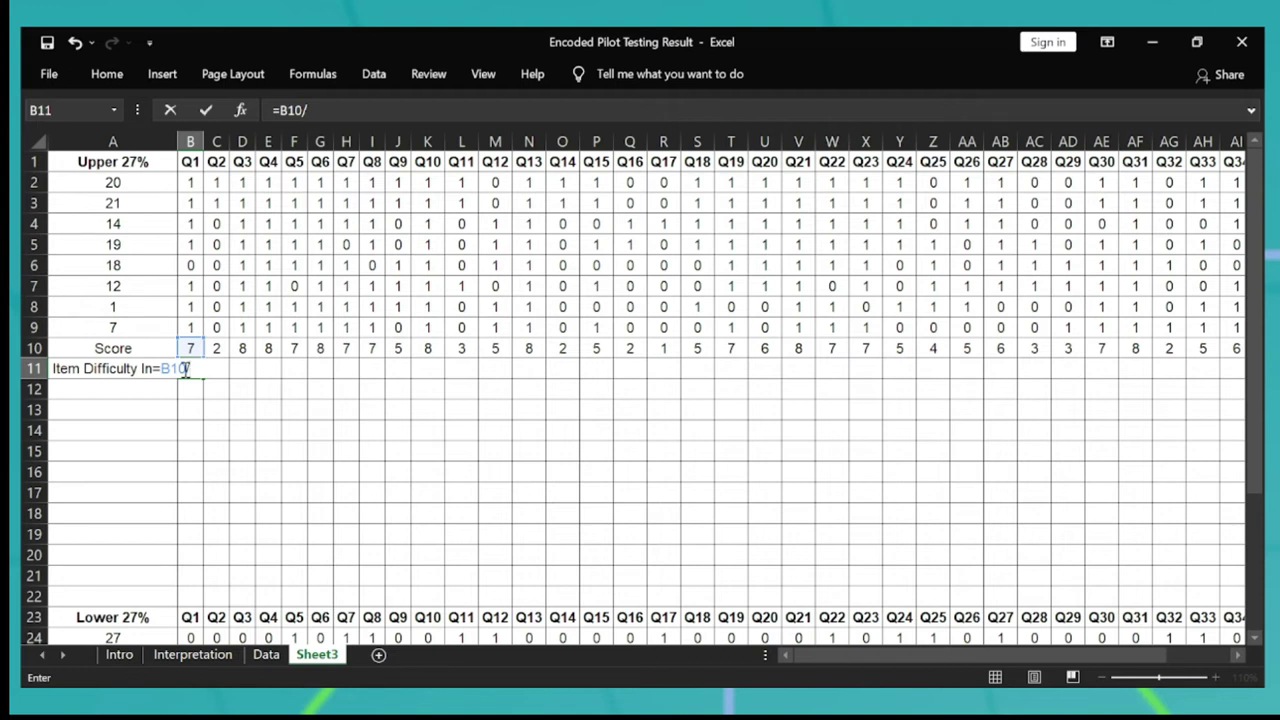
{"action": "key", "text": "ctrl+Return"}
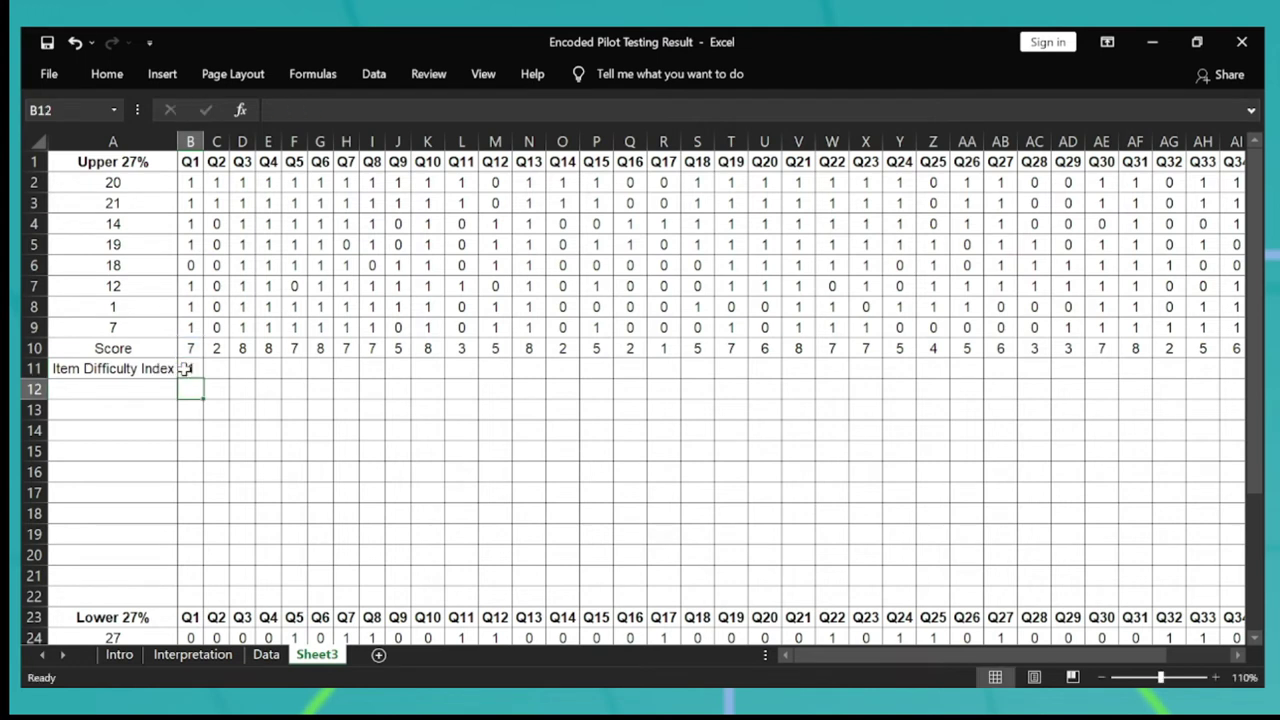
{"action": "left_click", "coordinate": [212, 139]}
{"action": "key", "text": "Left"}
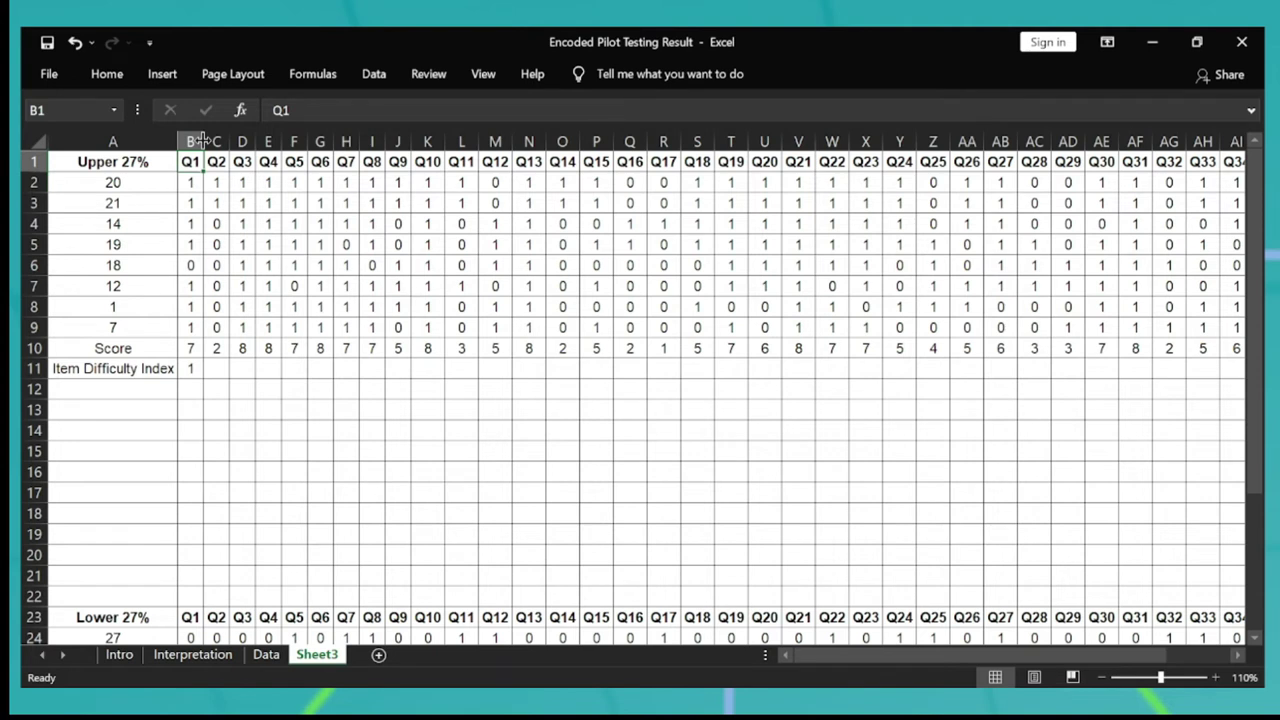
{"action": "double_click", "coordinate": [202, 139]}
{"action": "left_click", "coordinate": [208, 368]}
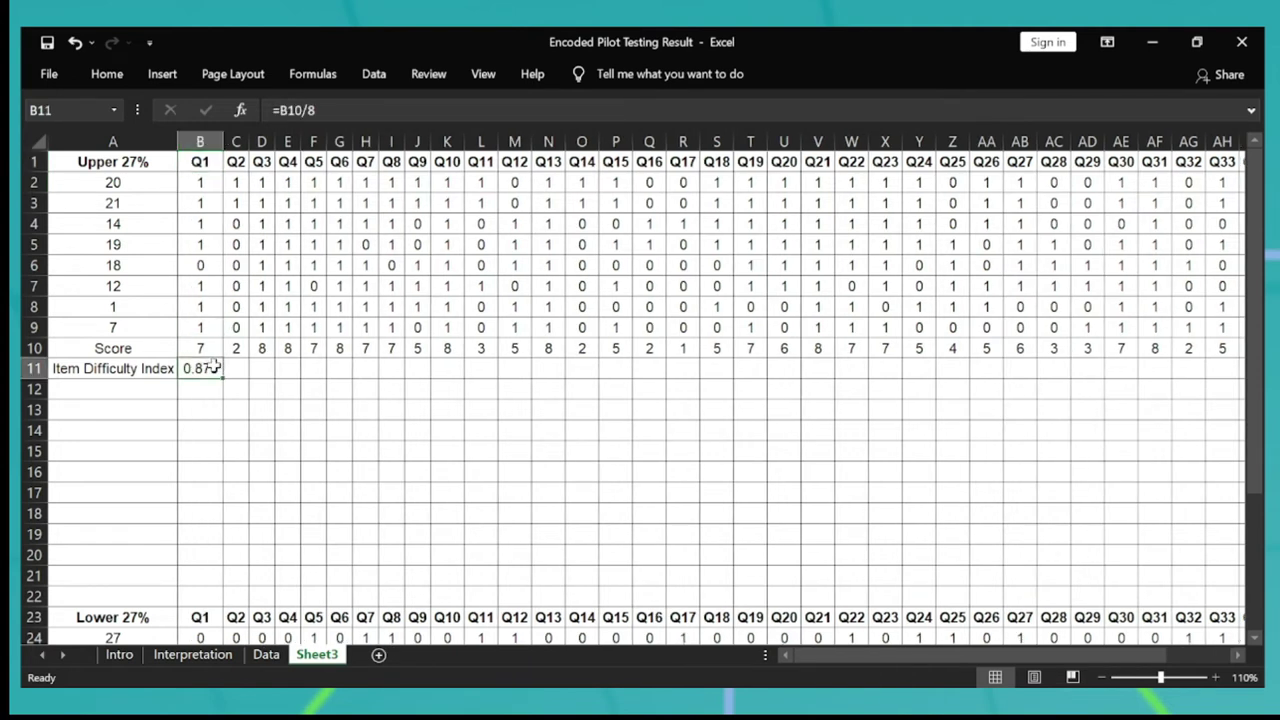
Copy the difficulty index formula from B11 across row 11 for all items through Q40.
{"action": "key", "text": "Left"}
{"action": "key", "text": "shift+Right"}
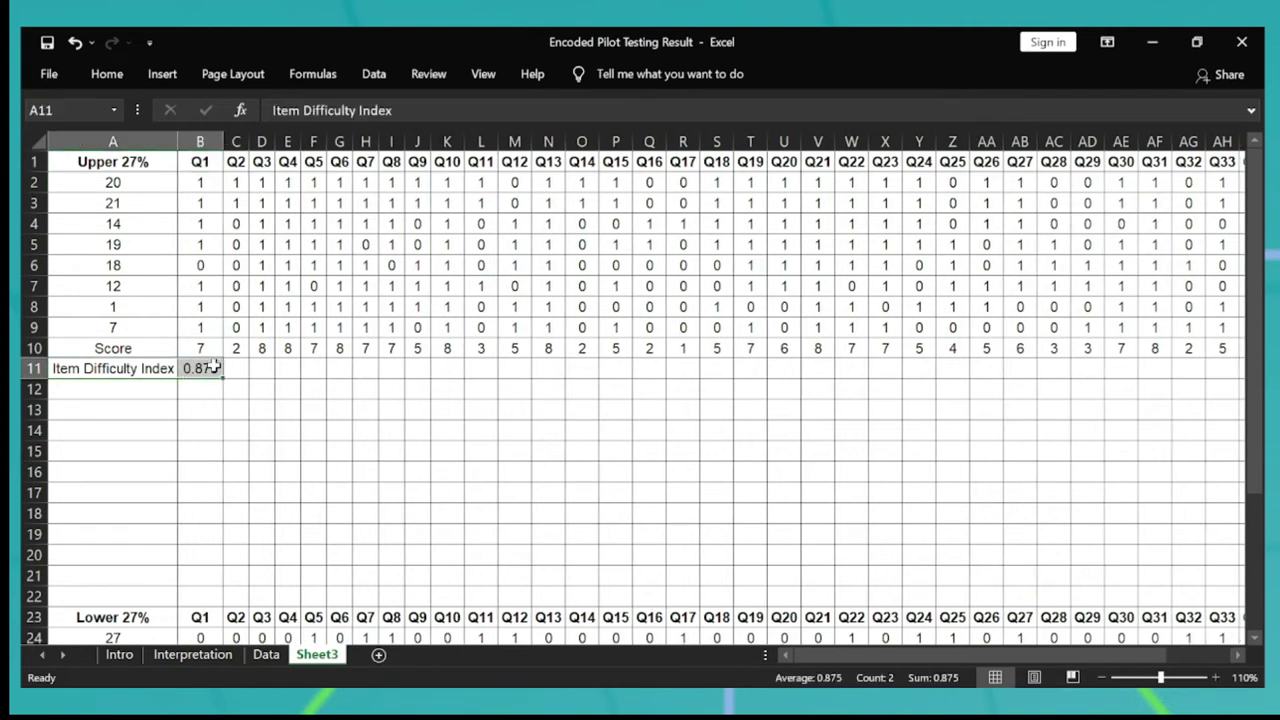
{"action": "key", "text": "Right"}
{"action": "key", "text": "Left"}
{"action": "key", "text": "Right"}
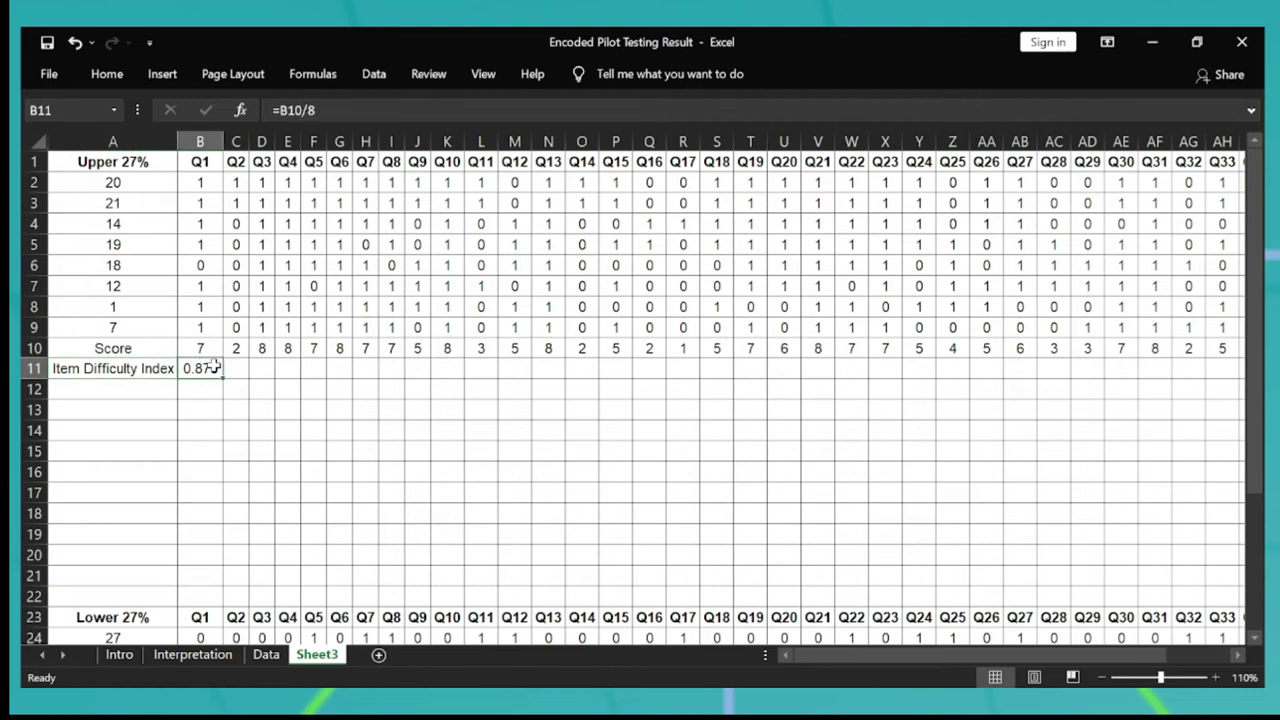
{"action": "key", "text": "ctrl+c"}
{"action": "key", "text": "shift+Right"}
{"action": "key", "text": "shift+Right"}
{"action": "key", "text": "shift+Right"}
{"action": "key", "text": "shift+Right"}
{"action": "key", "text": "shift+Right"}
{"action": "key", "text": "shift+Right"}
{"action": "key", "text": "shift+Right"}
{"action": "key", "text": "shift+Right"}
{"action": "key", "text": "shift+Right"}
{"action": "key", "text": "shift+Right"}
{"action": "key", "text": "shift+Right"}
{"action": "key", "text": "shift+Right"}
{"action": "key", "text": "shift+Right"}
{"action": "key", "text": "shift+Right"}
{"action": "key", "text": "shift+Right"}
{"action": "key", "text": "shift+Right"}
{"action": "key", "text": "shift+Right"}
{"action": "key", "text": "shift+Right"}
{"action": "key", "text": "shift+Right"}
{"action": "key", "text": "shift+Right"}
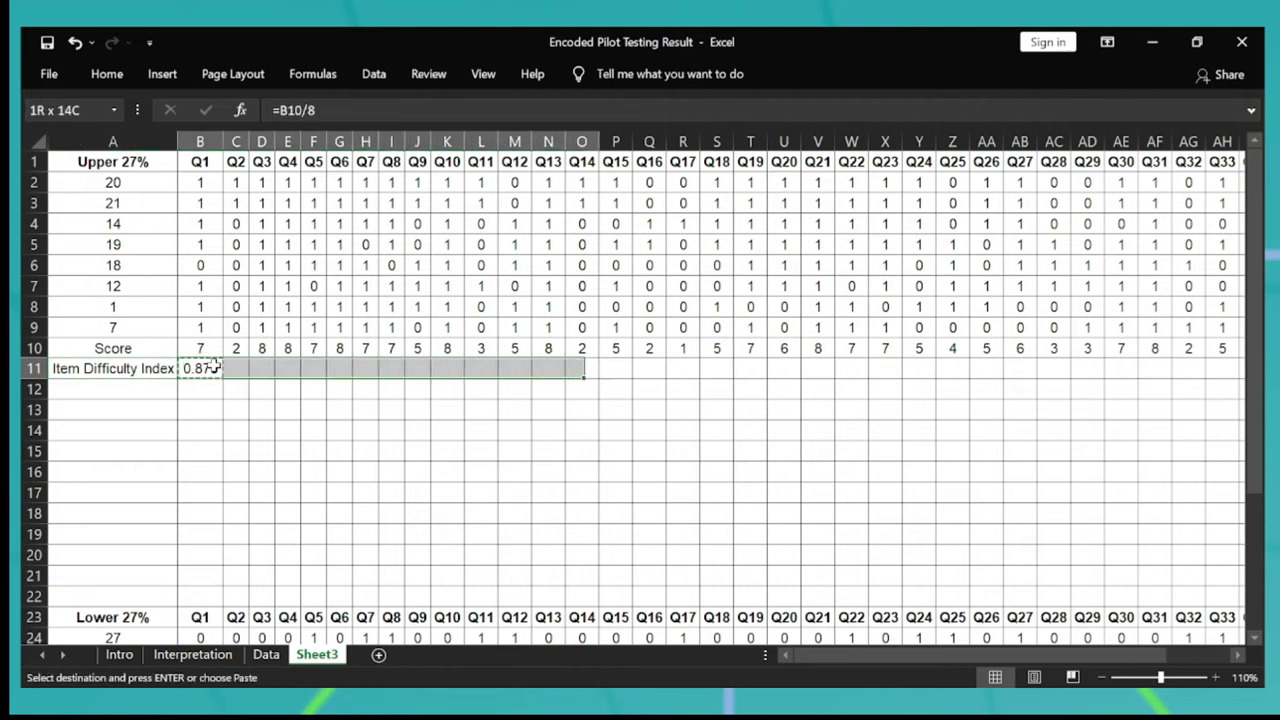
{"action": "key", "text": "shift+Right"}
{"action": "key", "text": "shift+Right"}
{"action": "key", "text": "shift+Right"}
{"action": "key", "text": "shift+Right"}
{"action": "key", "text": "shift+Right"}
{"action": "key", "text": "shift+Right"}
{"action": "key", "text": "shift+Right"}
{"action": "key", "text": "shift+Right"}
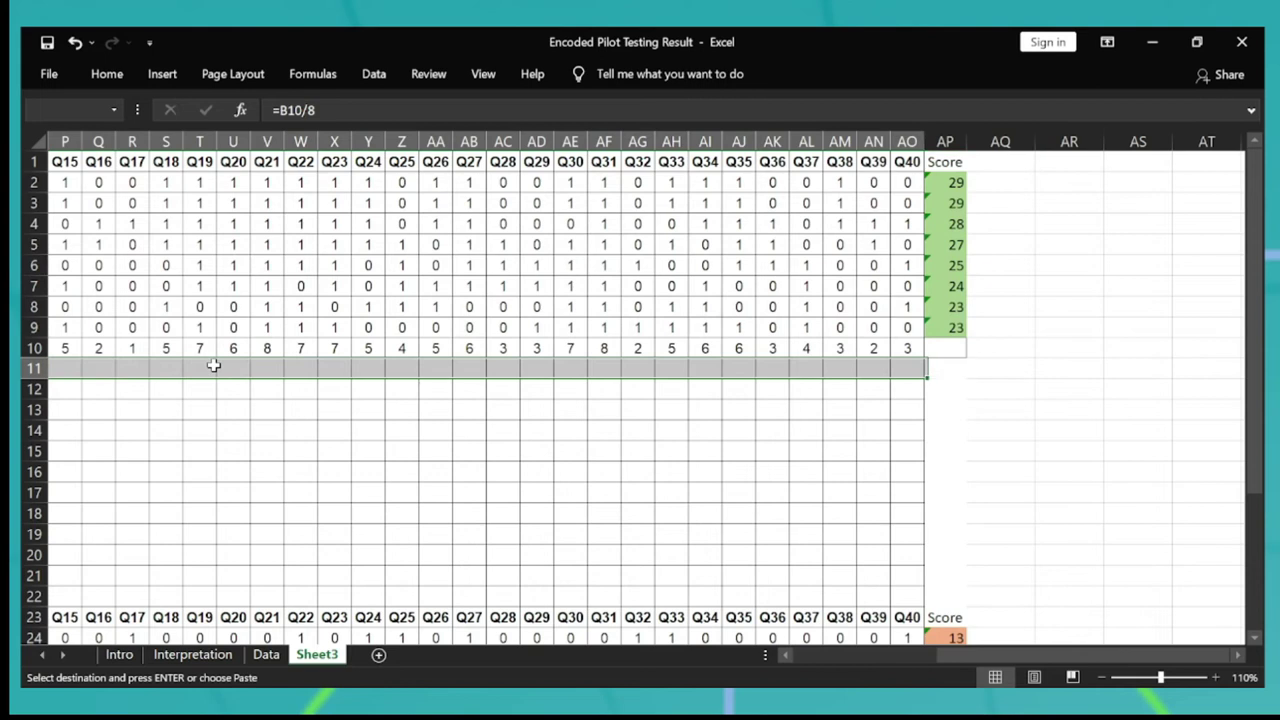
{"action": "key", "text": "Return"}
{"action": "key", "text": "Up"}
{"action": "key", "text": "Down"}
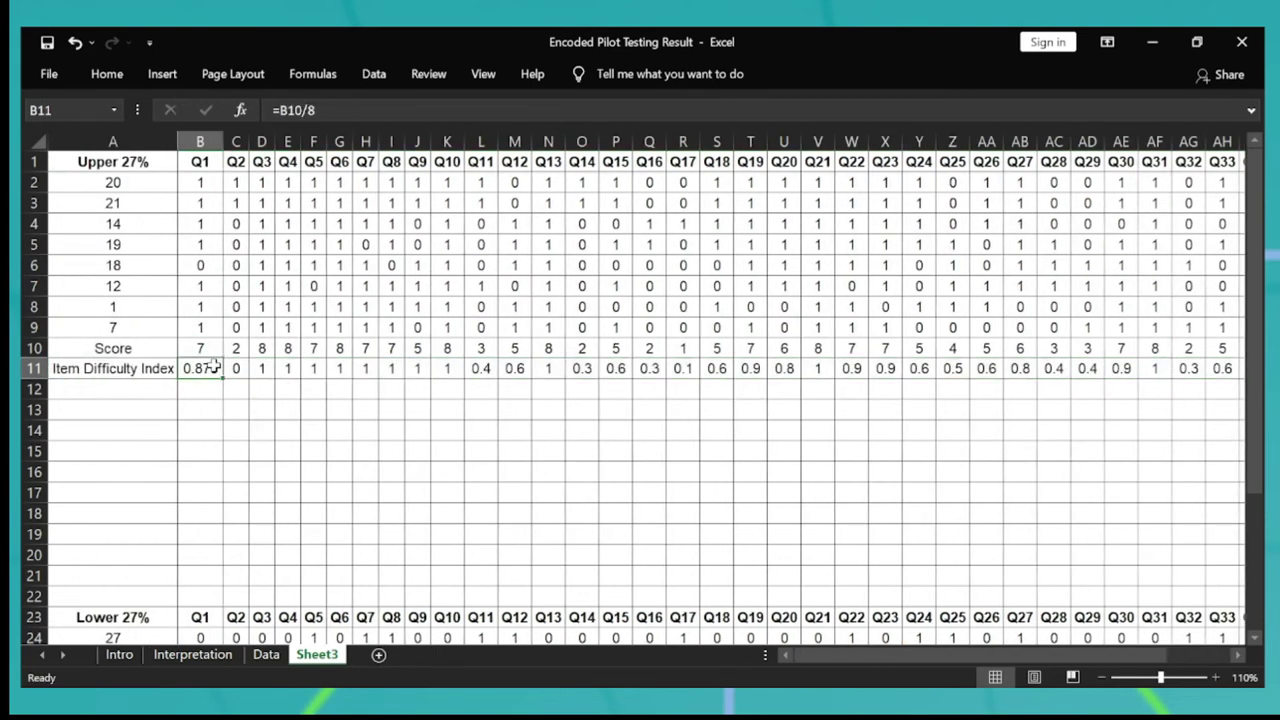
Copy the upper group's Item Difficulty Index row to row 33 below the lower group's scores.
{"action": "key", "text": "Left"}
{"action": "key", "text": "ctrl+shift+Right"}
{"action": "key", "text": "ctrl+c"}
{"action": "key", "text": "ctrl+Down"}
{"action": "key", "text": "ctrl+Down"}
{"action": "key", "text": "Down"}
{"action": "key", "text": "ctrl+v"}
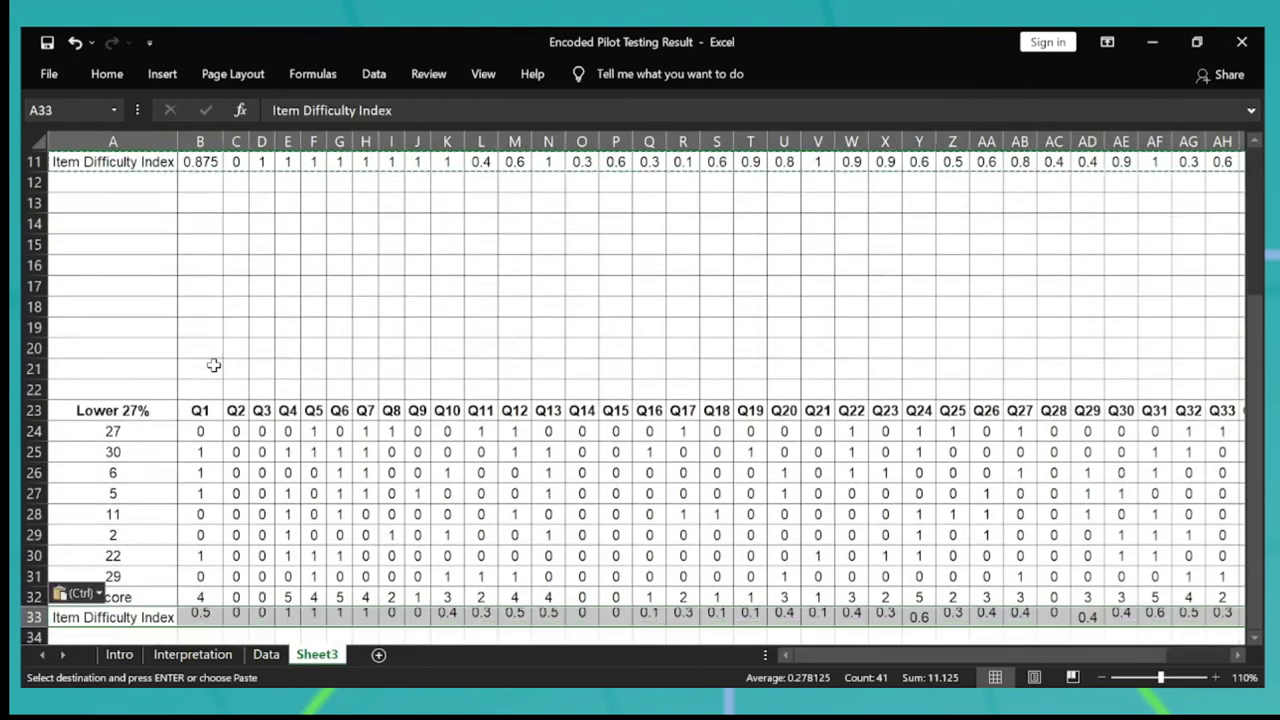
{"action": "key", "text": "Down"}
{"action": "key", "text": "Down"}
{"action": "key", "text": "Down"}
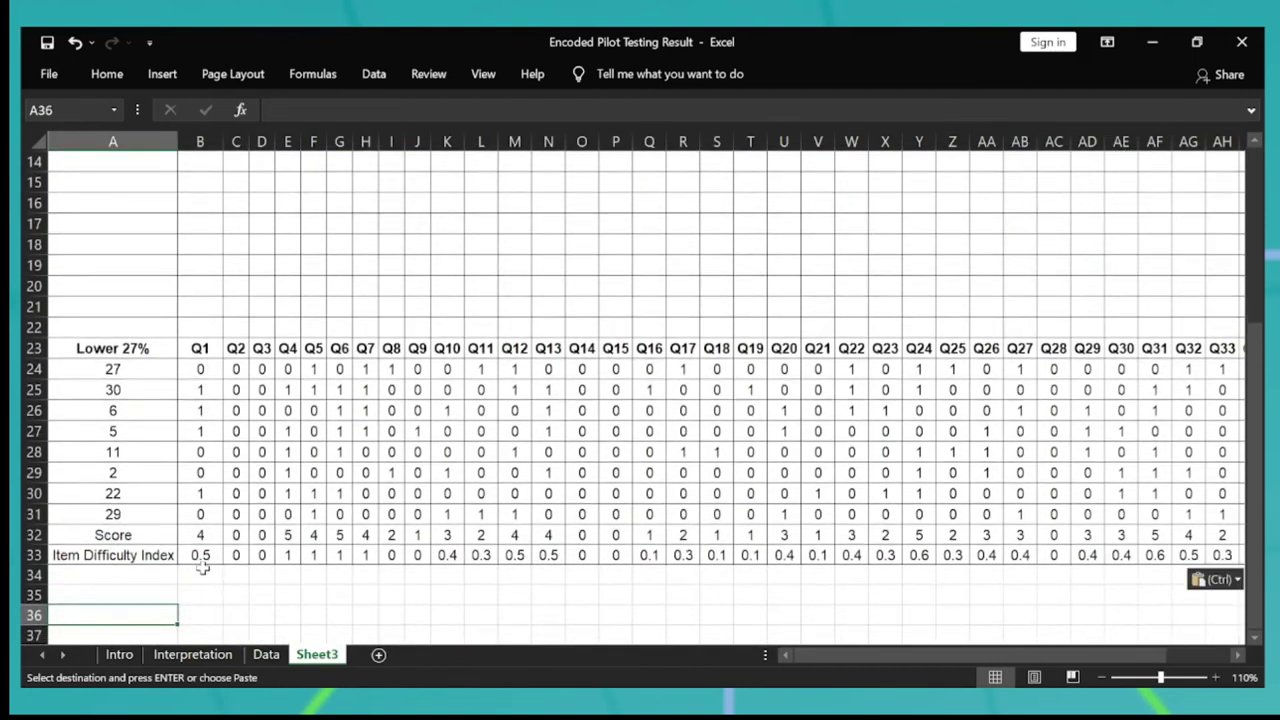
Check which cells the lower group's difficulty index formula in B33 refers to.
{"action": "left_click", "coordinate": [204, 555]}
{"action": "type", "text": "=B32/8"}
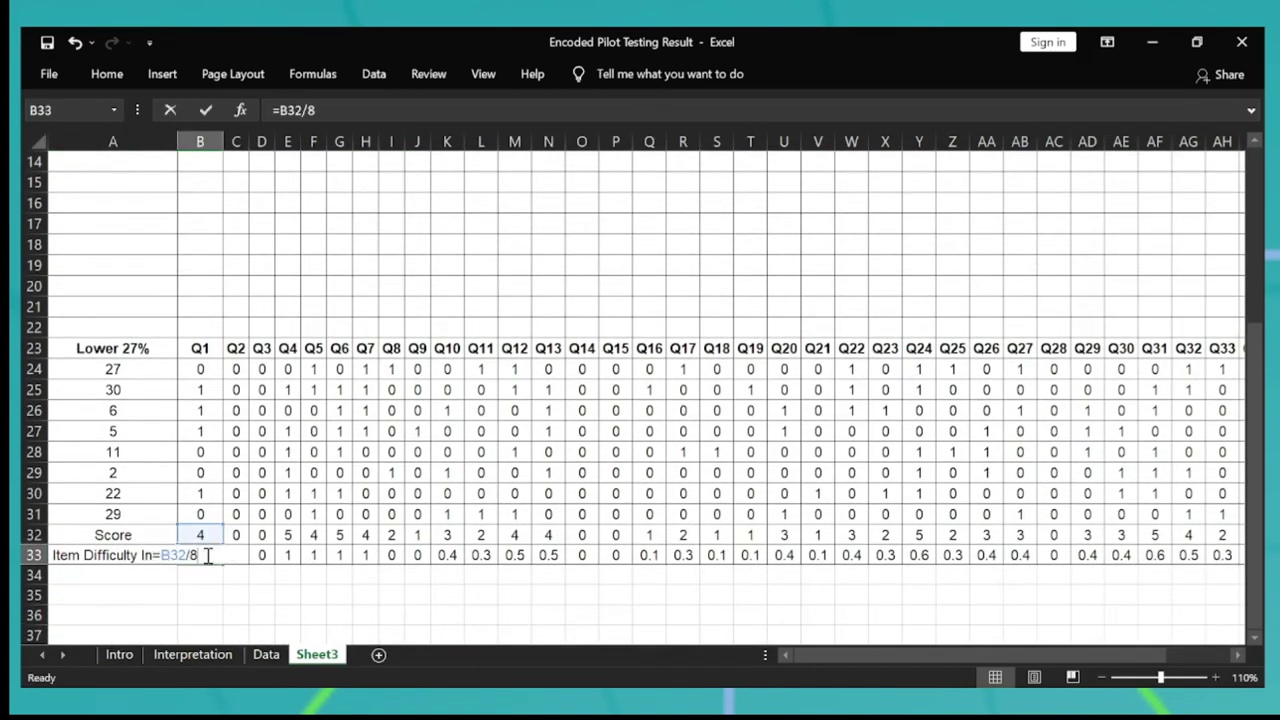
{"action": "key", "text": "Return"}
{"action": "left_click", "coordinate": [204, 555]}
Label A35 as Discrimination Index below the lower group and autofit column A.
{"action": "key", "text": "Down"}
{"action": "key", "text": "Down"}
{"action": "key", "text": "Down"}
{"action": "key", "text": "Left"}
{"action": "key", "text": "Down"}
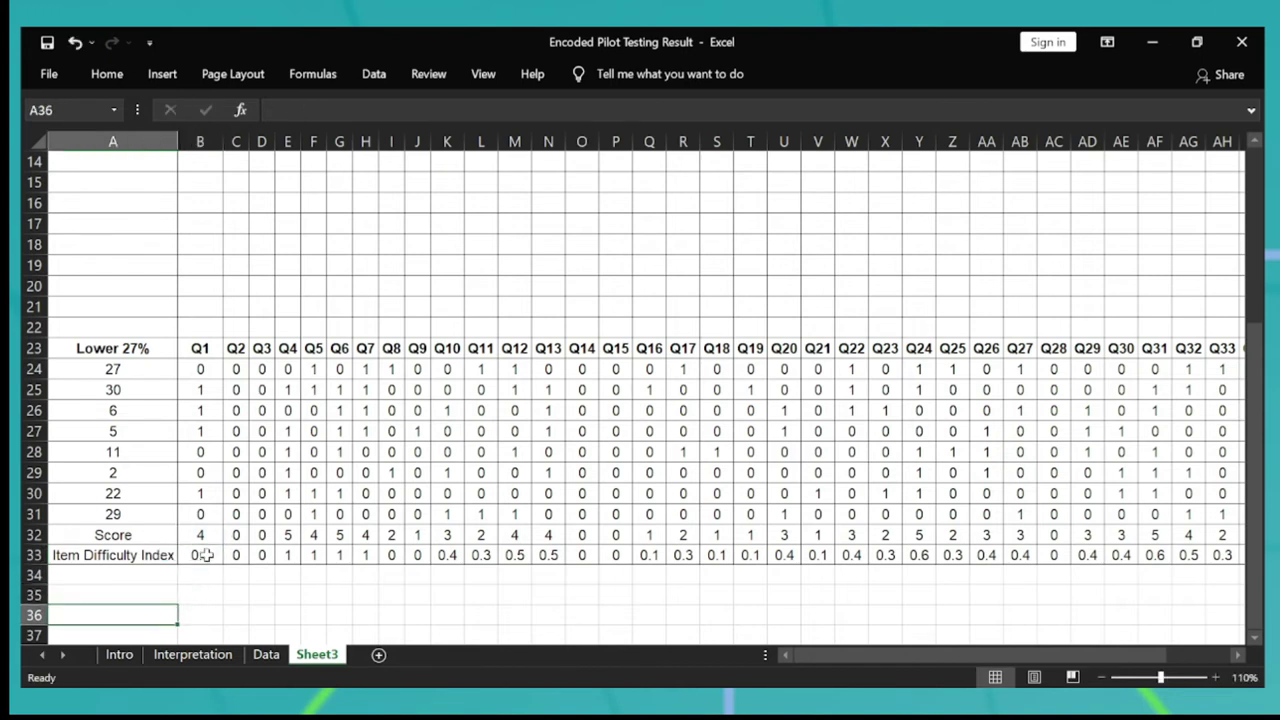
{"action": "key", "text": "Up"}
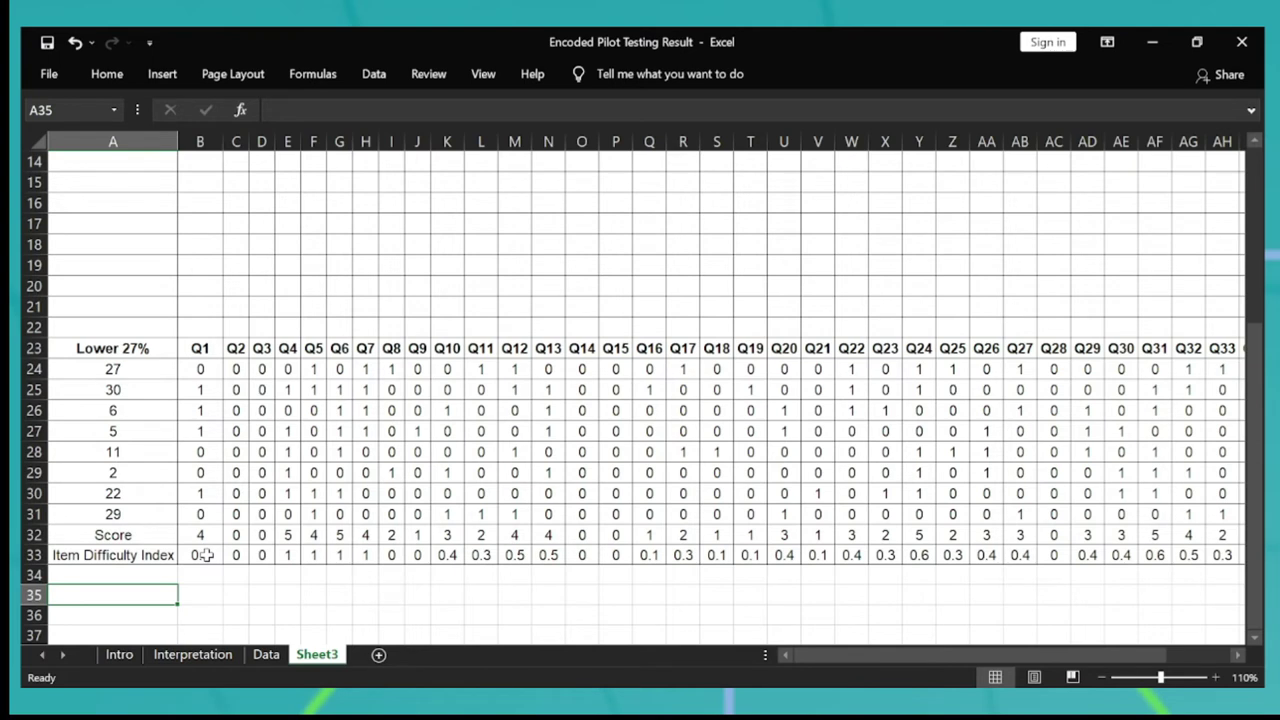
{"action": "type", "text": "Discrimination Index"}
{"action": "key", "text": "Tab"}
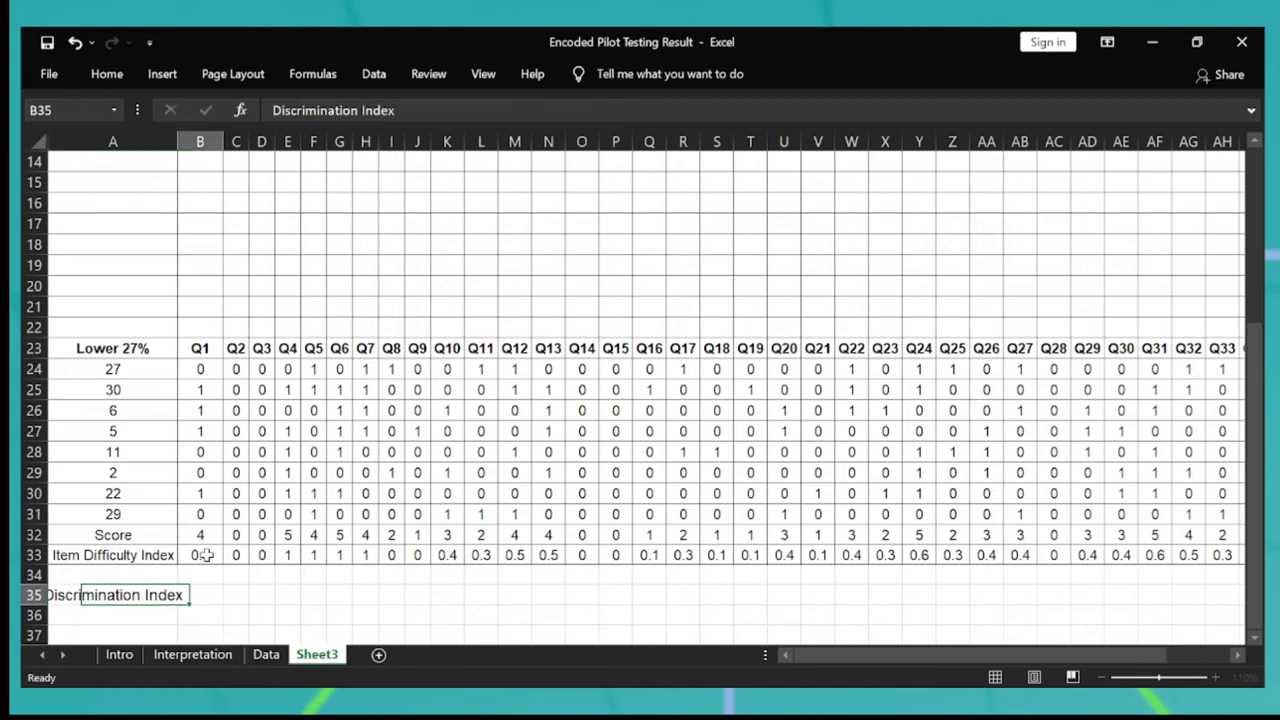
{"action": "double_click", "coordinate": [170, 137]}
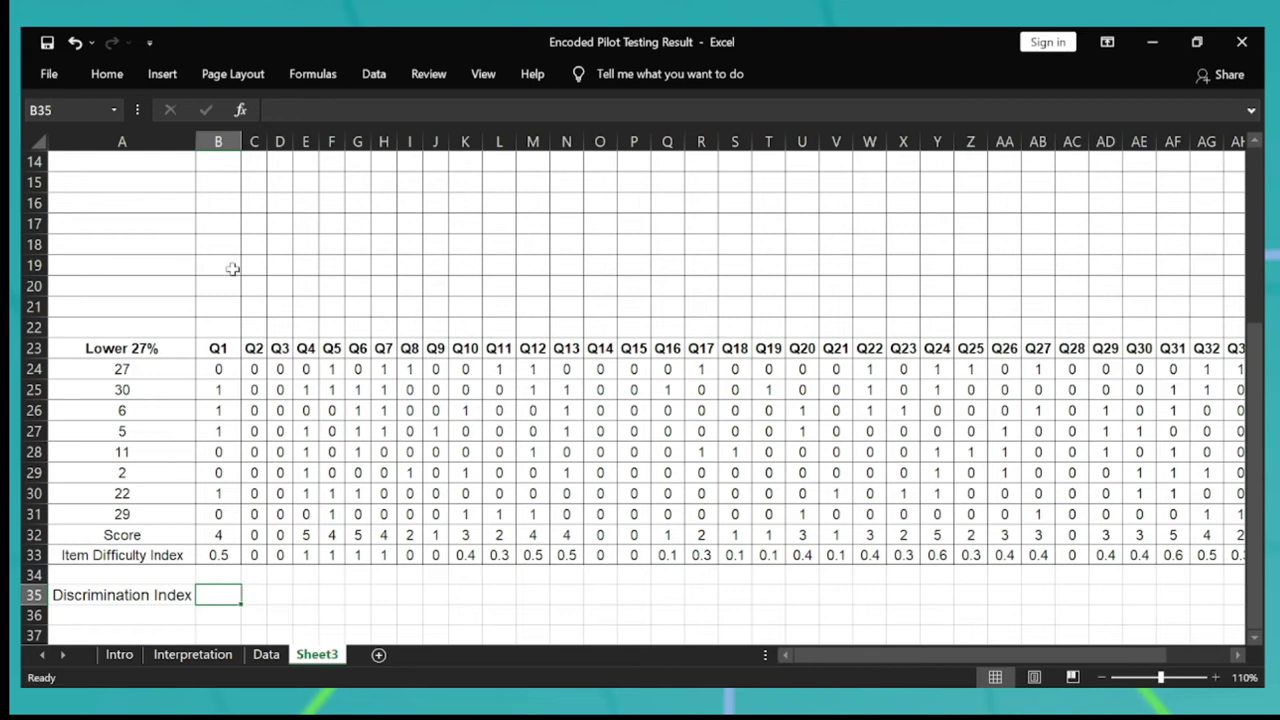
Calculate Q1's discrimination index in B35 by subtracting the lower group's difficulty index from the upper group's with =B11-B33.
{"action": "type", "text": "="}
{"action": "key", "text": "Up"}
{"action": "key", "text": "Up"}
{"action": "key", "text": "Up"}
{"action": "key", "text": "ctrl+Up"}
{"action": "key", "text": "ctrl+Up"}
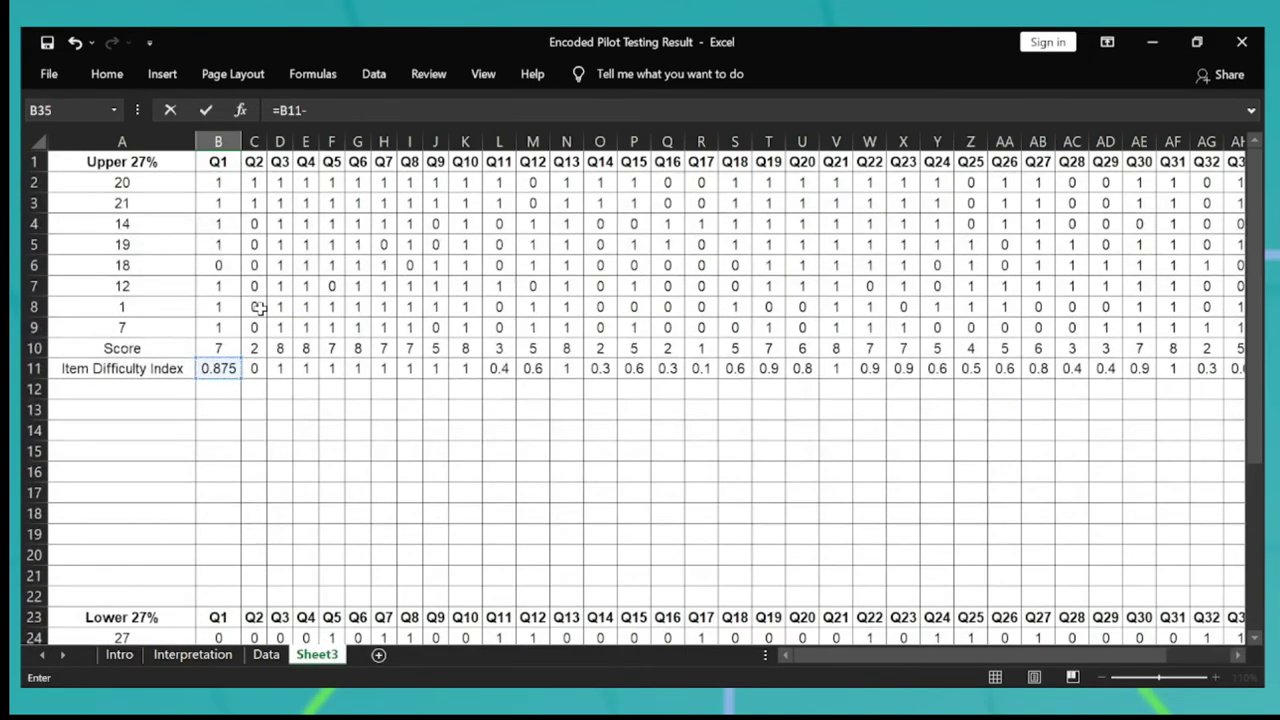
{"action": "type", "text": "-"}
{"action": "key", "text": "Down"}
{"action": "key", "text": "Down"}
{"action": "key", "text": "Up"}
{"action": "key", "text": "Up"}
{"action": "key", "text": "Up"}
{"action": "key", "text": "Up"}
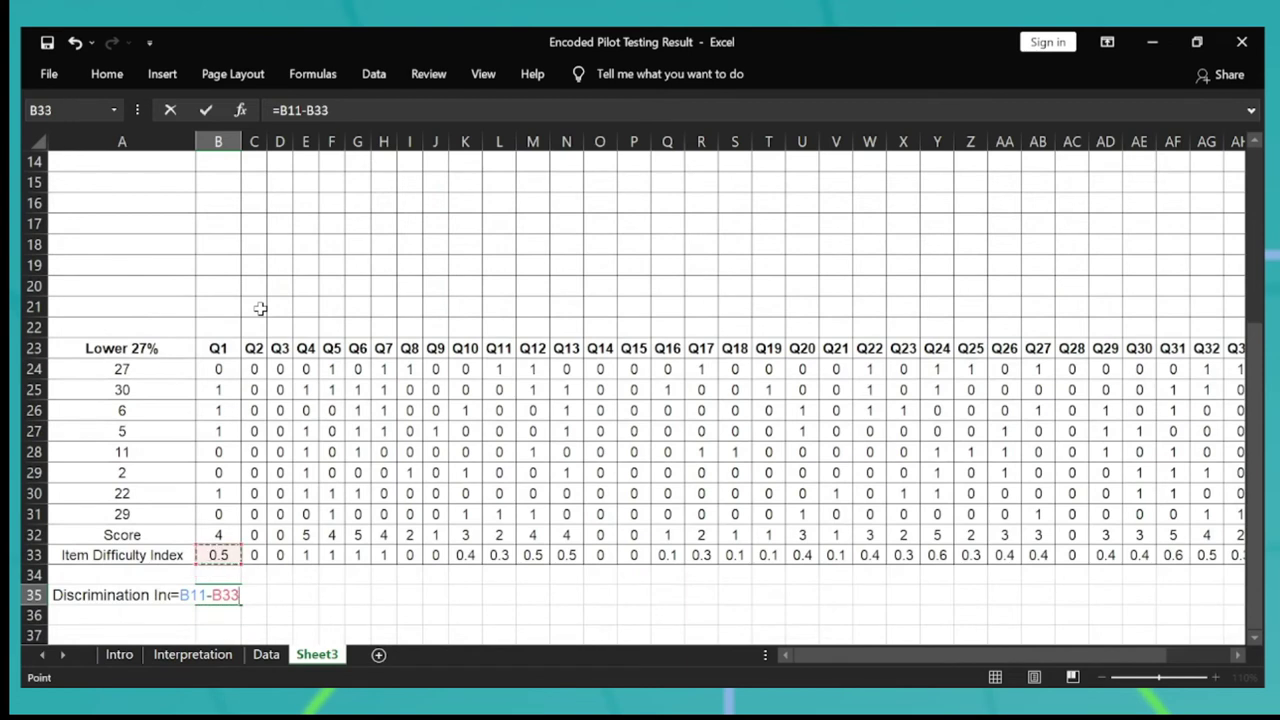
{"action": "key", "text": "Return"}
{"action": "key", "text": "Up"}
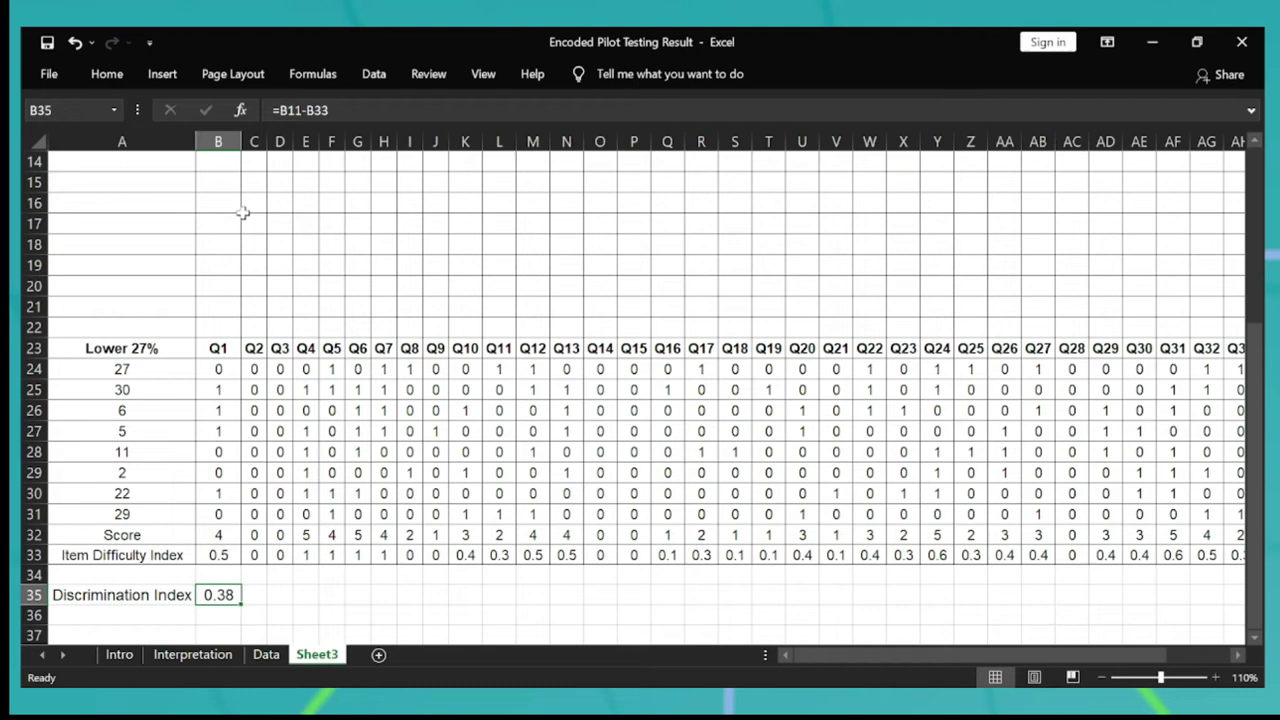
Copy the discrimination index formula from B35 across row 35 for all items through Q40.
{"action": "key", "text": "ctrl+c"}
{"action": "key", "text": "shift+Right"}
{"action": "key", "text": "shift+Right"}
{"action": "key", "text": "shift+Right"}
{"action": "key", "text": "shift+Right"}
{"action": "key", "text": "shift+Right"}
{"action": "key", "text": "shift+Right"}
{"action": "key", "text": "shift+Right"}
{"action": "key", "text": "shift+Right"}
{"action": "key", "text": "shift+Right"}
{"action": "key", "text": "shift+Right"}
{"action": "key", "text": "shift+Right"}
{"action": "key", "text": "shift+Right"}
{"action": "key", "text": "shift+Right"}
{"action": "key", "text": "shift+Right"}
{"action": "key", "text": "shift+Right"}
{"action": "key", "text": "shift+Right"}
{"action": "key", "text": "shift+Right"}
{"action": "key", "text": "shift+Right"}
{"action": "key", "text": "shift+Right"}
{"action": "key", "text": "shift+Right"}
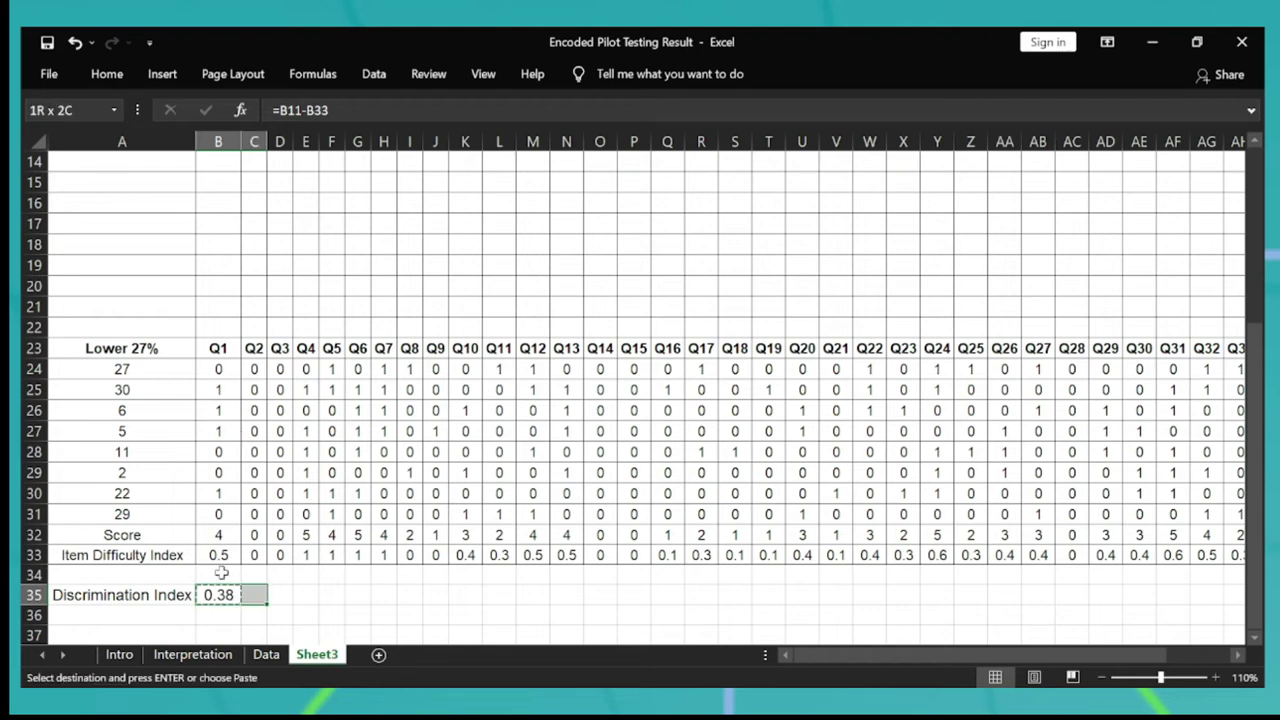
{"action": "key", "text": "shift+Left"}
{"action": "key", "text": "shift+Left"}
{"action": "key", "text": "shift+Left"}
{"action": "key", "text": "shift+Left"}
{"action": "key", "text": "shift+Left"}
{"action": "key", "text": "shift+Left"}
{"action": "key", "text": "shift+Left"}
{"action": "key", "text": "shift+Left"}
{"action": "key", "text": "shift+Left"}
{"action": "key", "text": "shift+Left"}
{"action": "key", "text": "shift+Left"}
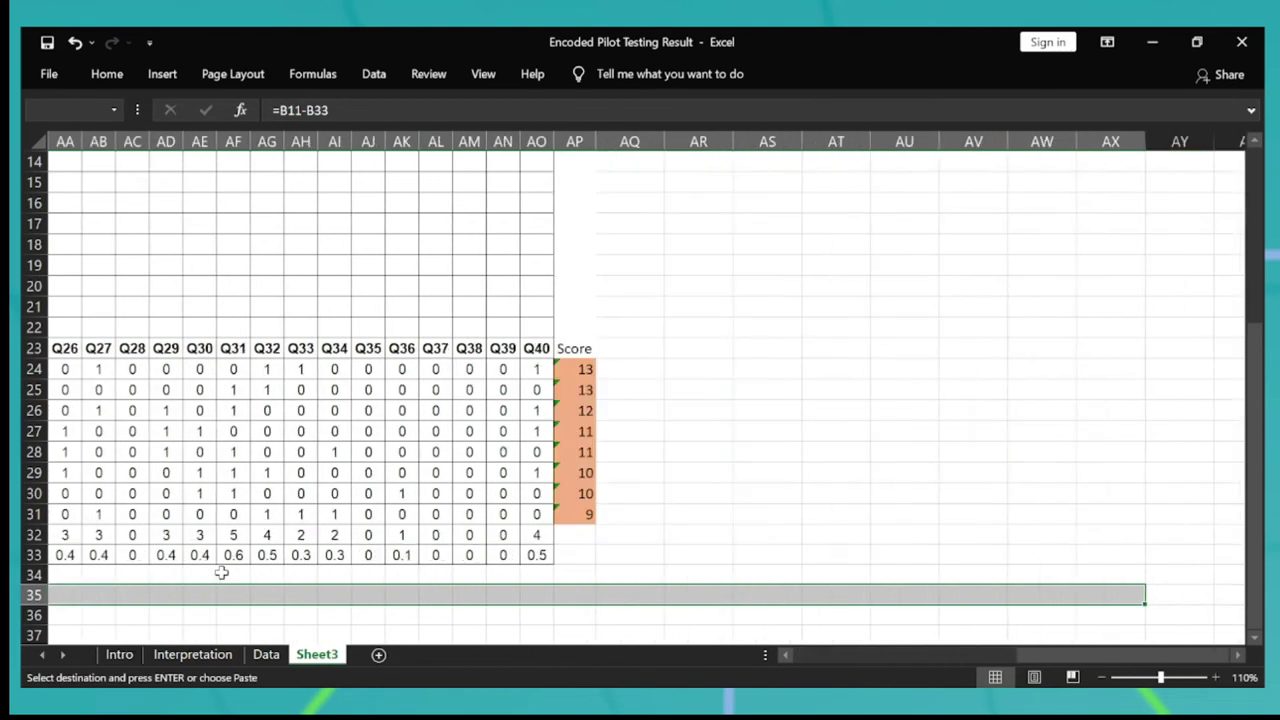
{"action": "key", "text": "shift+Right"}
{"action": "key", "text": "Return"}
{"action": "key", "text": "ctrl+shift+Left"}
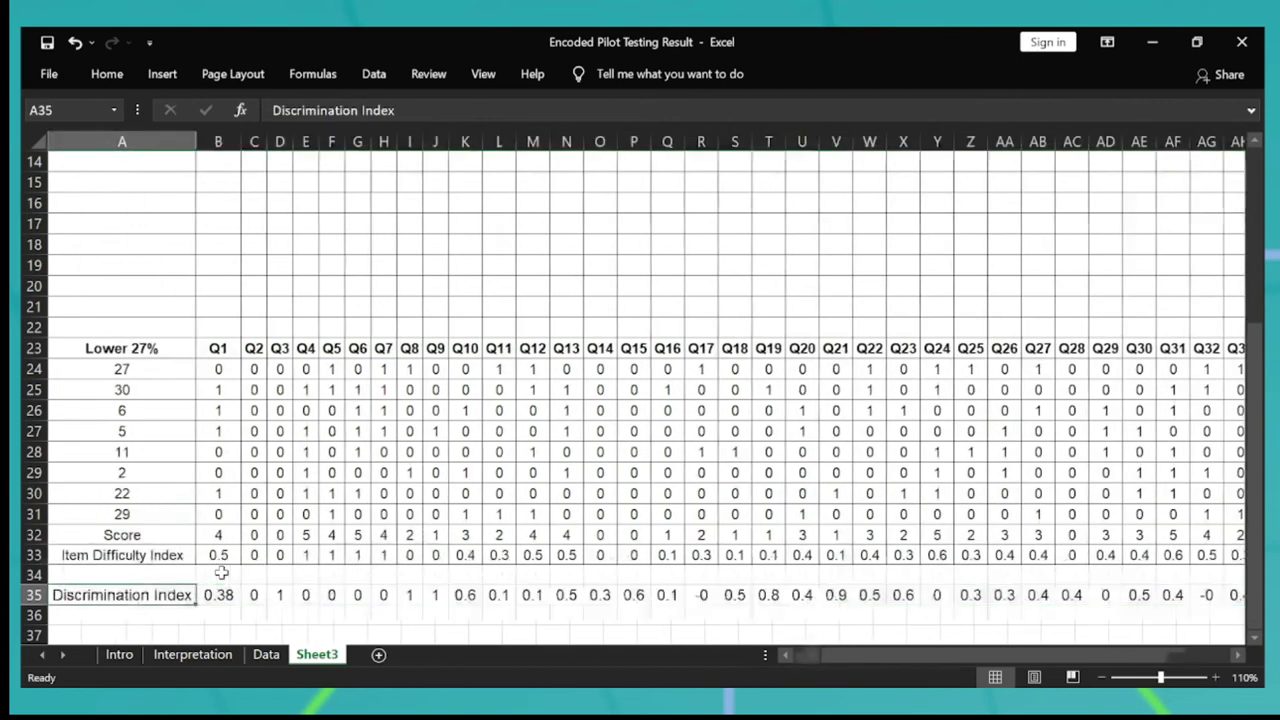
{"action": "key", "text": "ctrl+shift+Right"}
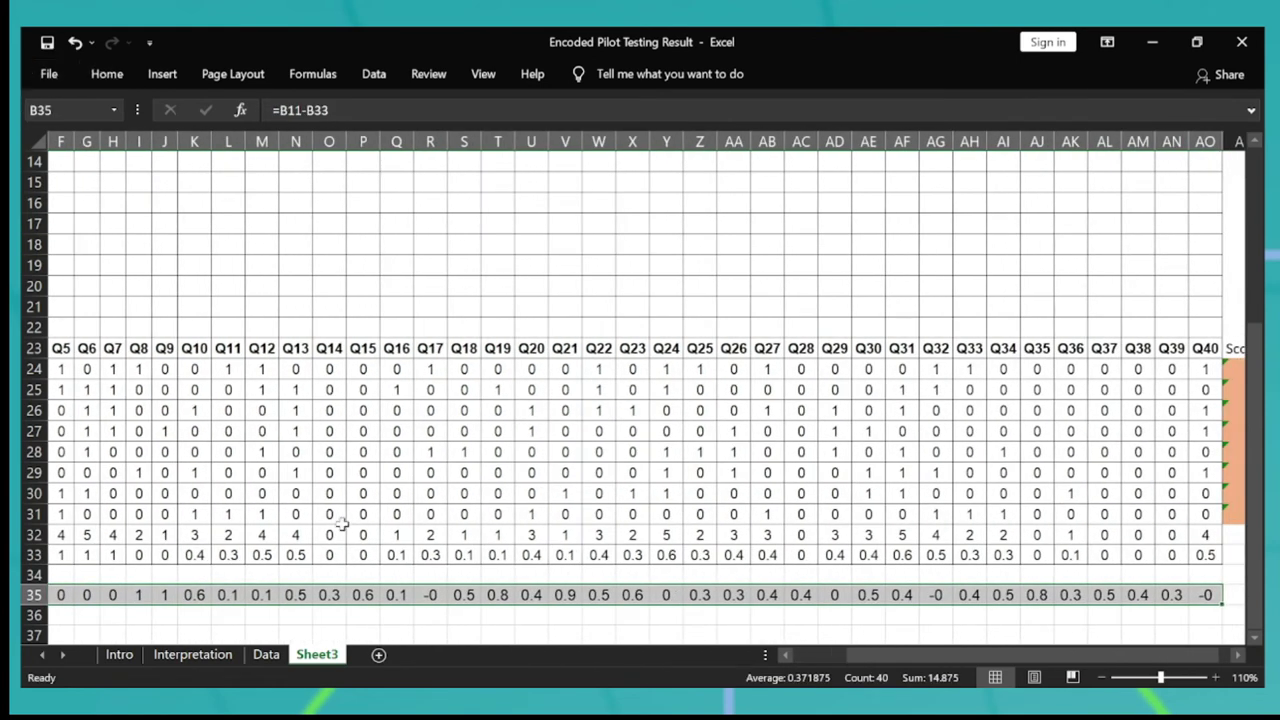
Delete the empty rows 13 to 21 between the upper and lower groups.
{"action": "left_click", "coordinate": [309, 309]}
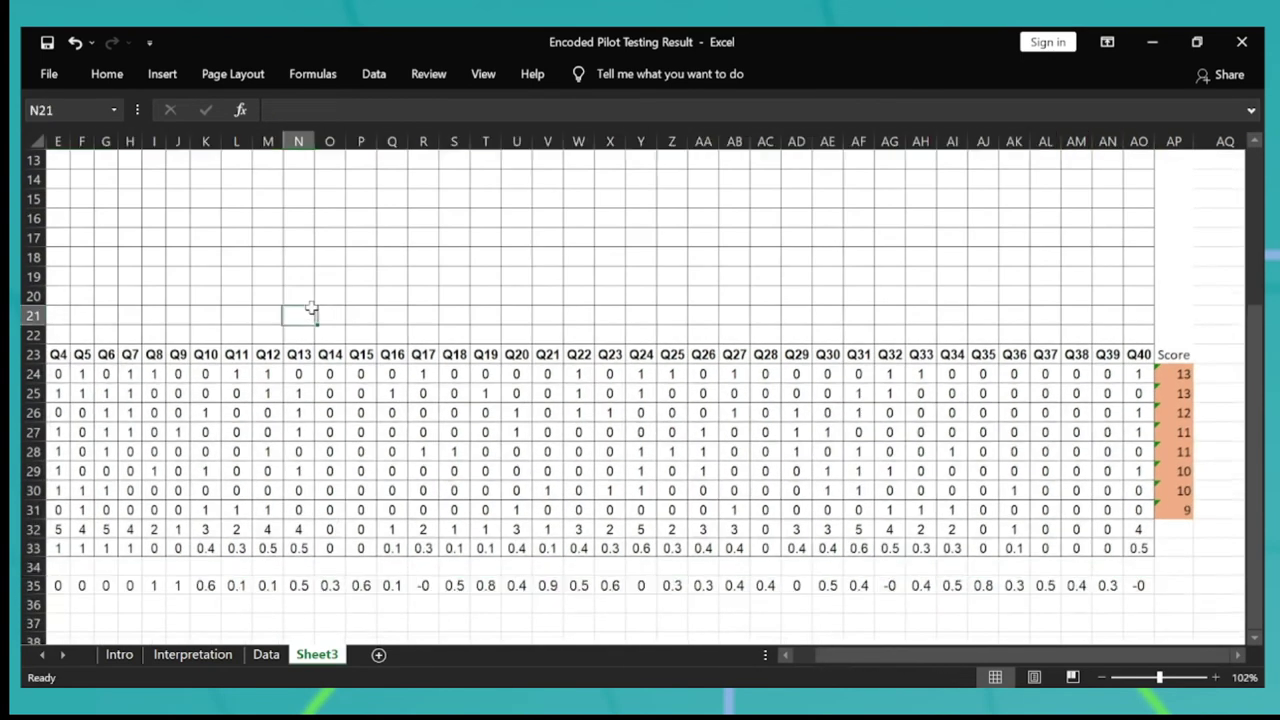
{"action": "scroll", "coordinate": [309, 309], "scroll_direction": "down", "scroll_amount": 3}
{"action": "key", "text": "Home"}
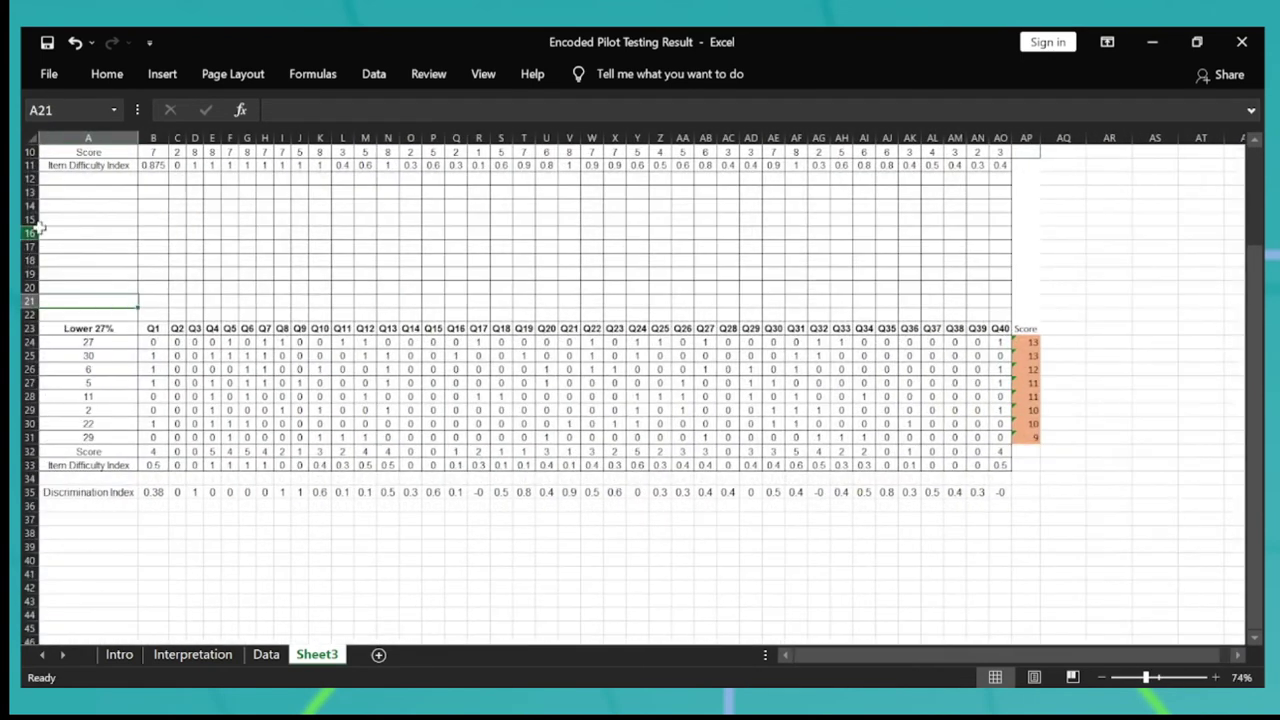
{"action": "left_click_drag", "start_coordinate": [30, 192], "coordinate": [30, 302]}
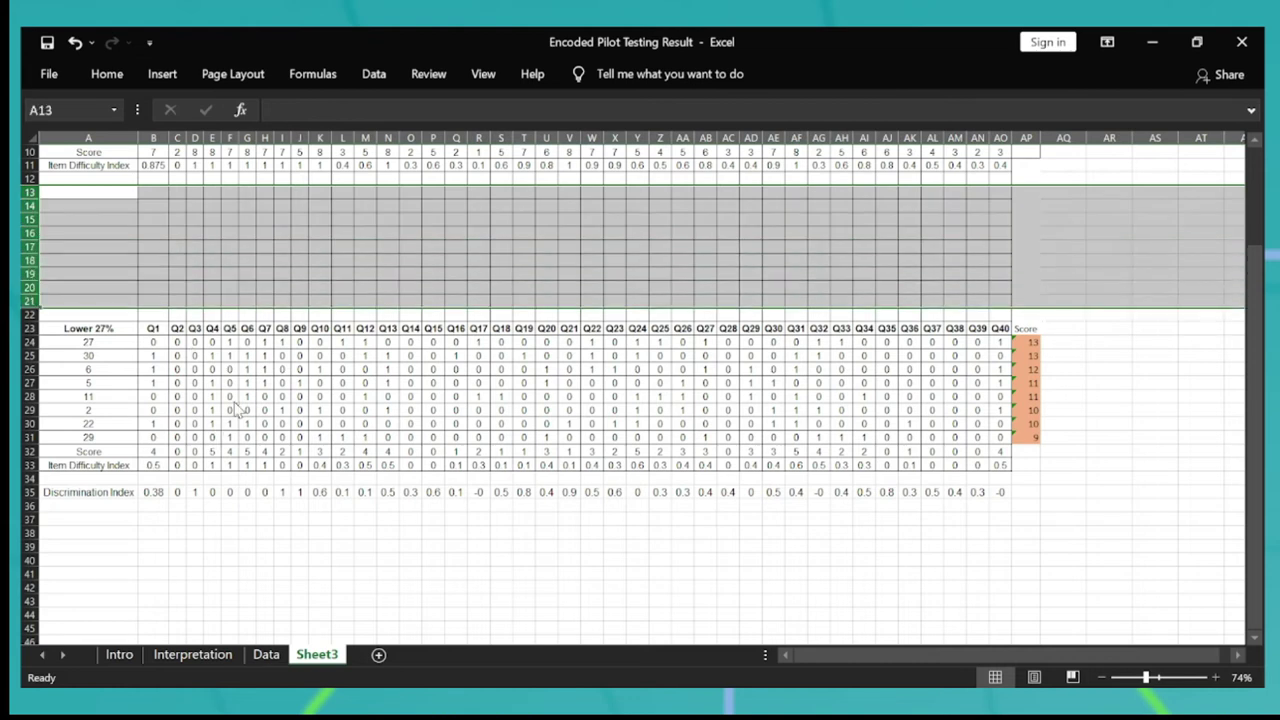
{"action": "key", "text": "ctrl+minus"}
{"action": "left_click", "coordinate": [367, 265]}
{"action": "key", "text": "Left"}
{"action": "key", "text": "Left"}
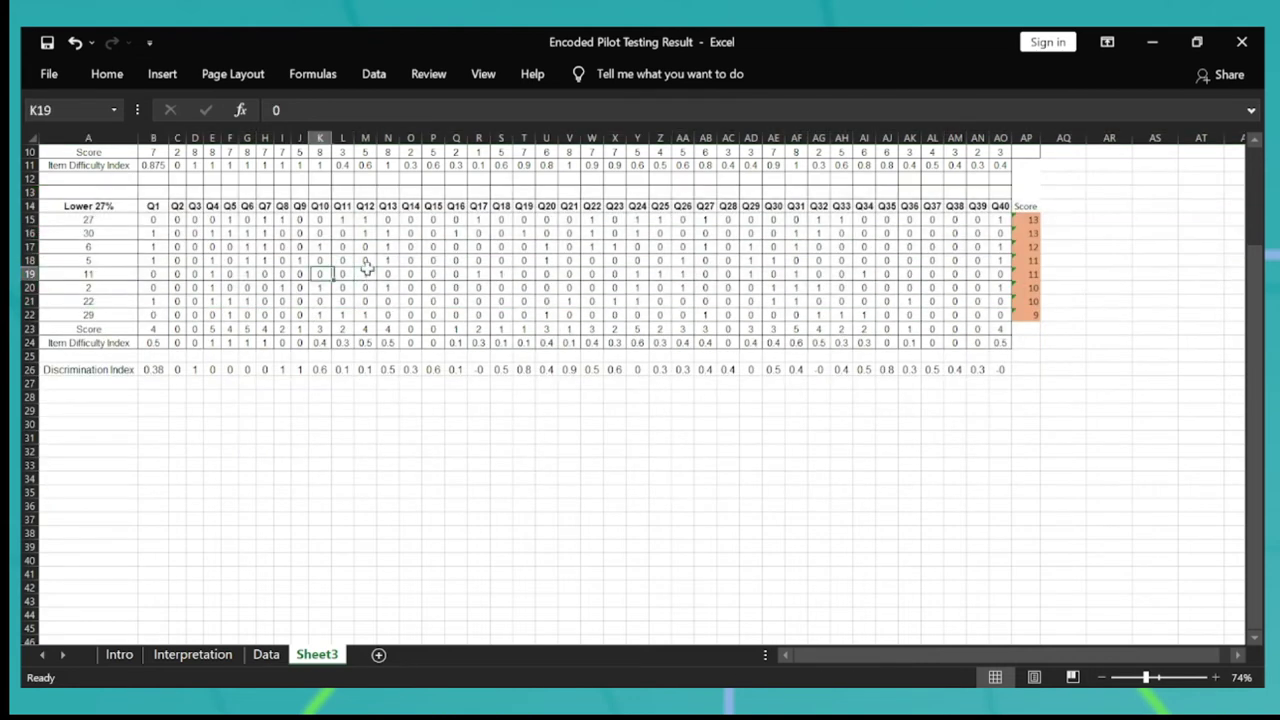
{"action": "key", "text": "ctrl+Left"}
{"action": "key", "text": "ctrl+Down"}
{"action": "key", "text": "ctrl+Down"}
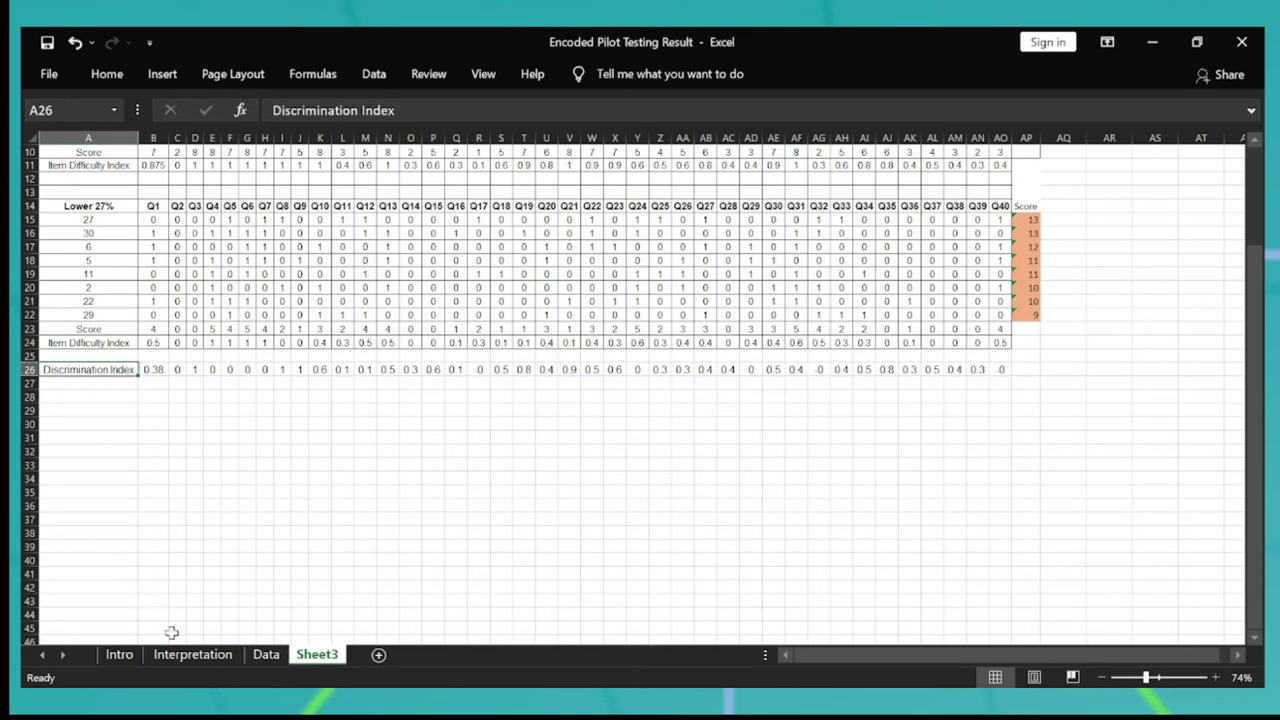
On the Interpretation sheet, change the header in B11 to Discrimination Index and autofit column B.
{"action": "left_click", "coordinate": [195, 655]}
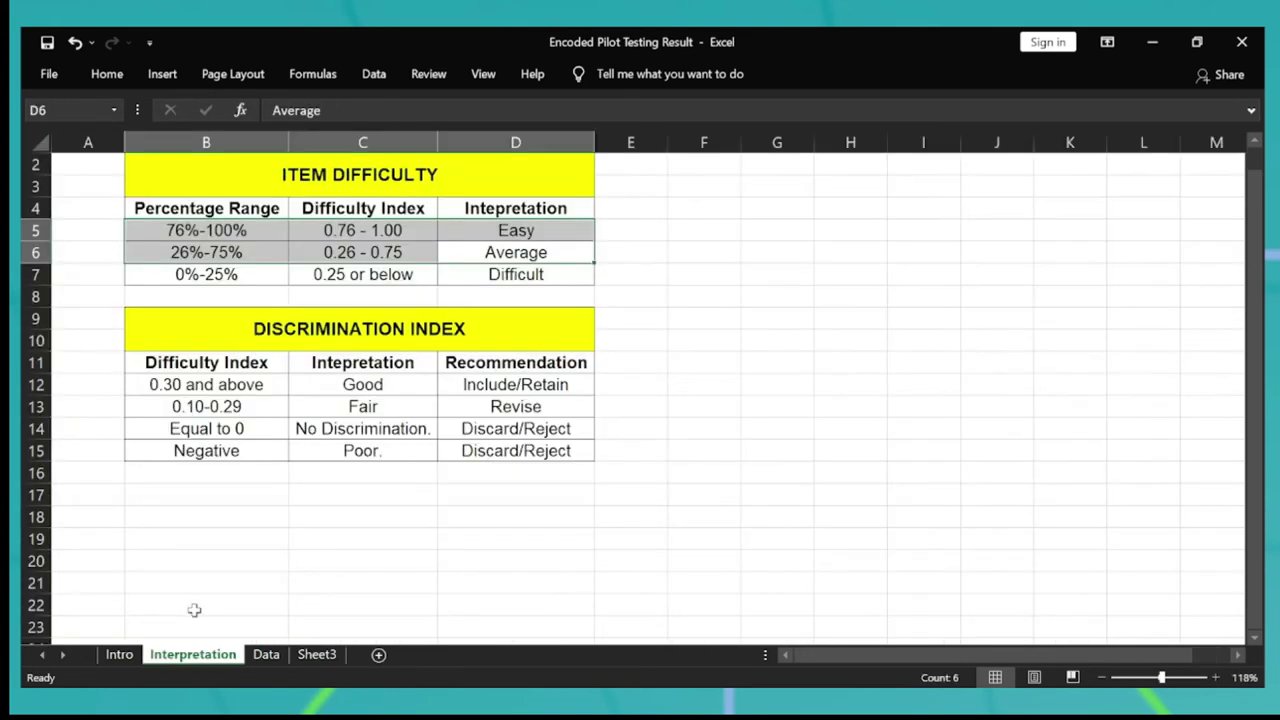
{"action": "left_click", "coordinate": [240, 360]}
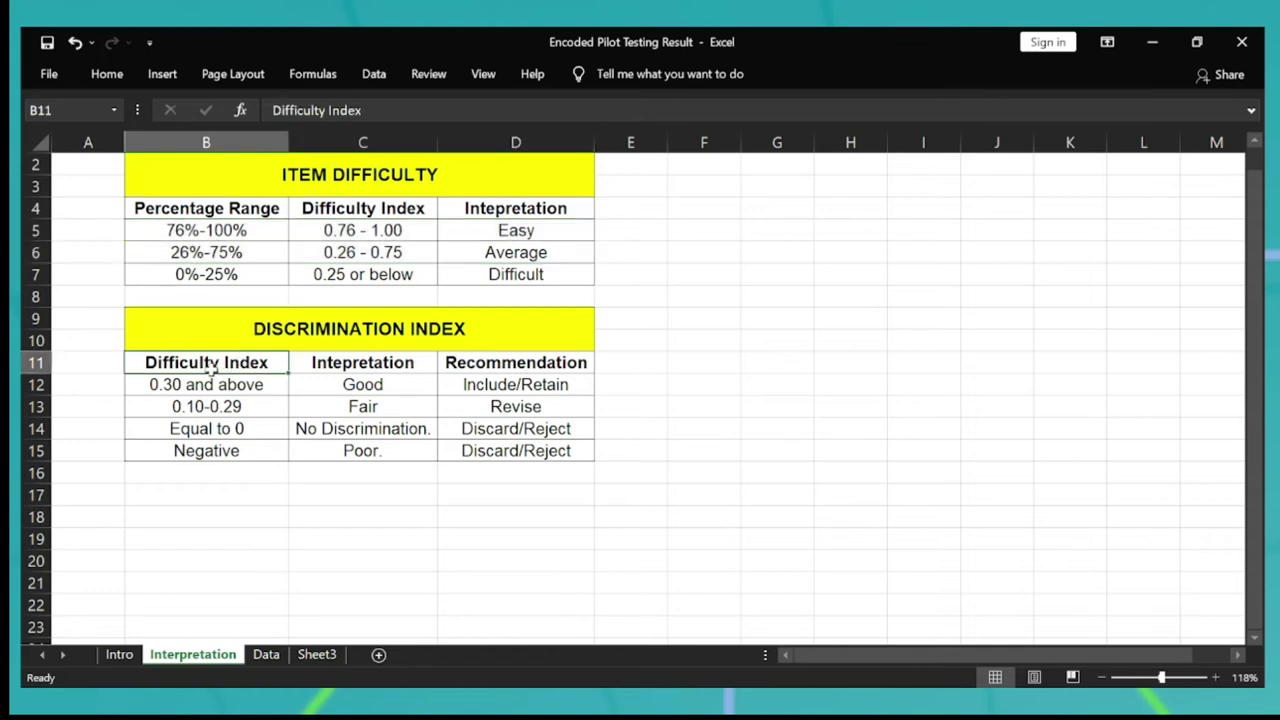
{"action": "double_click", "coordinate": [212, 367]}
{"action": "key", "text": "shift+Left"}
{"action": "key", "text": "shift+Left"}
{"action": "key", "text": "shift+Left"}
{"action": "key", "text": "shift+Left"}
{"action": "key", "text": "shift+Left"}
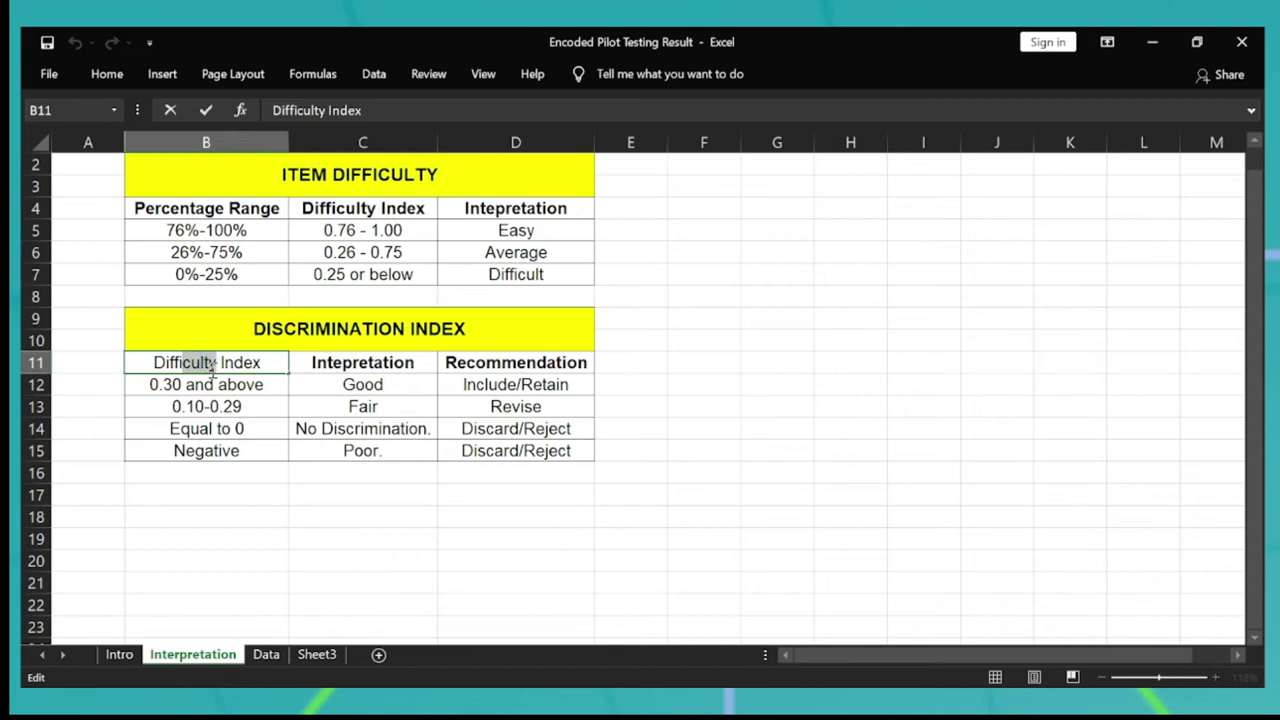
{"action": "key", "text": "shift+Left"}
{"action": "key", "text": "shift+Left"}
{"action": "key", "text": "shift+Left"}
{"action": "key", "text": "shift+Left"}
{"action": "key", "text": "shift+Left"}
{"action": "type", "text": "Discrimination"}
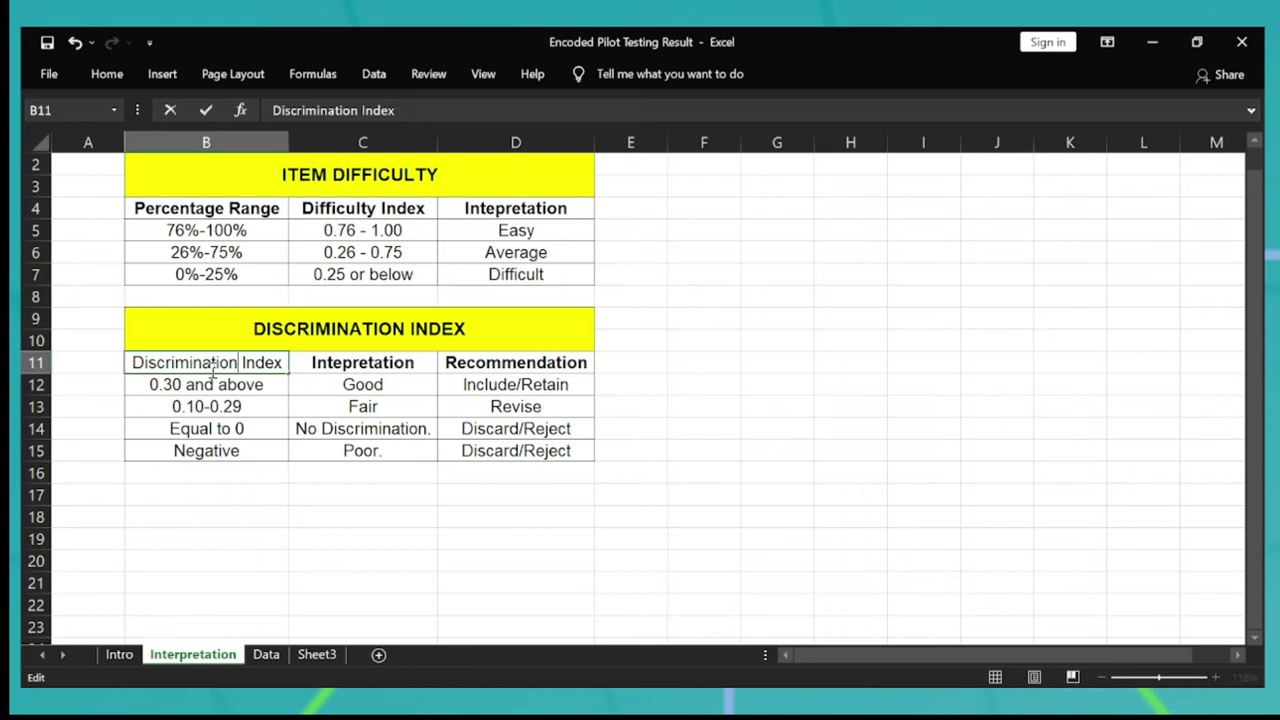
{"action": "key", "text": "Return"}
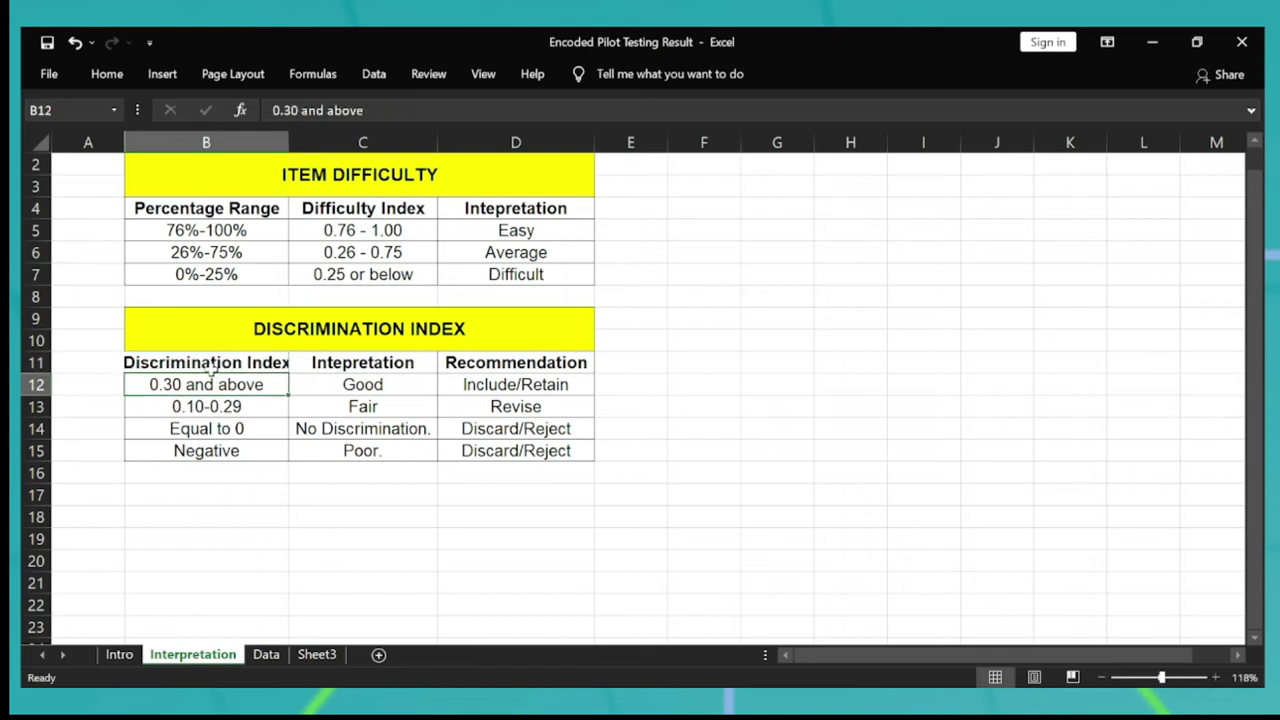
{"action": "double_click", "coordinate": [283, 137]}
Examine the 0.30 and above row of the discrimination index table for its interpretation and recommendation.
{"action": "key", "text": "Down"}
{"action": "key", "text": "Right"}
{"action": "left_click", "coordinate": [257, 407]}
{"action": "left_click", "coordinate": [232, 386]}
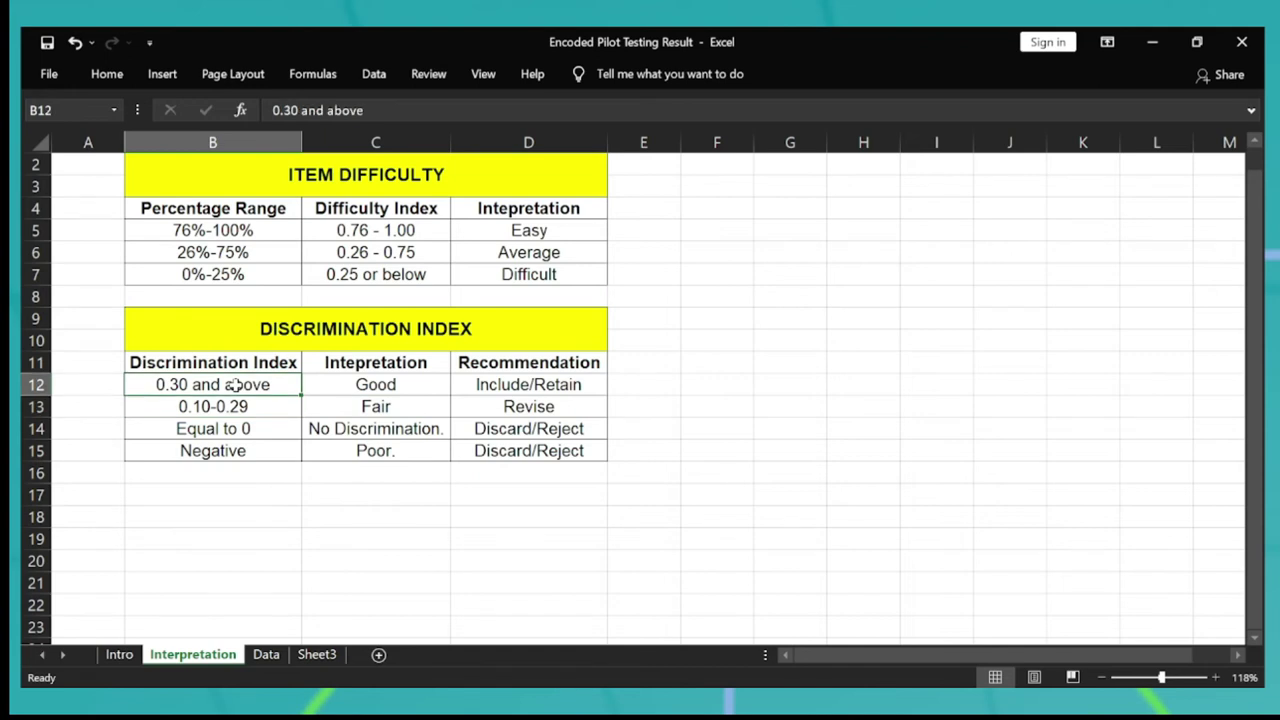
{"action": "key", "text": "shift+Right"}
{"action": "key", "text": "shift+Right"}
{"action": "key", "text": "shift+Right"}
{"action": "key", "text": "shift+Left"}
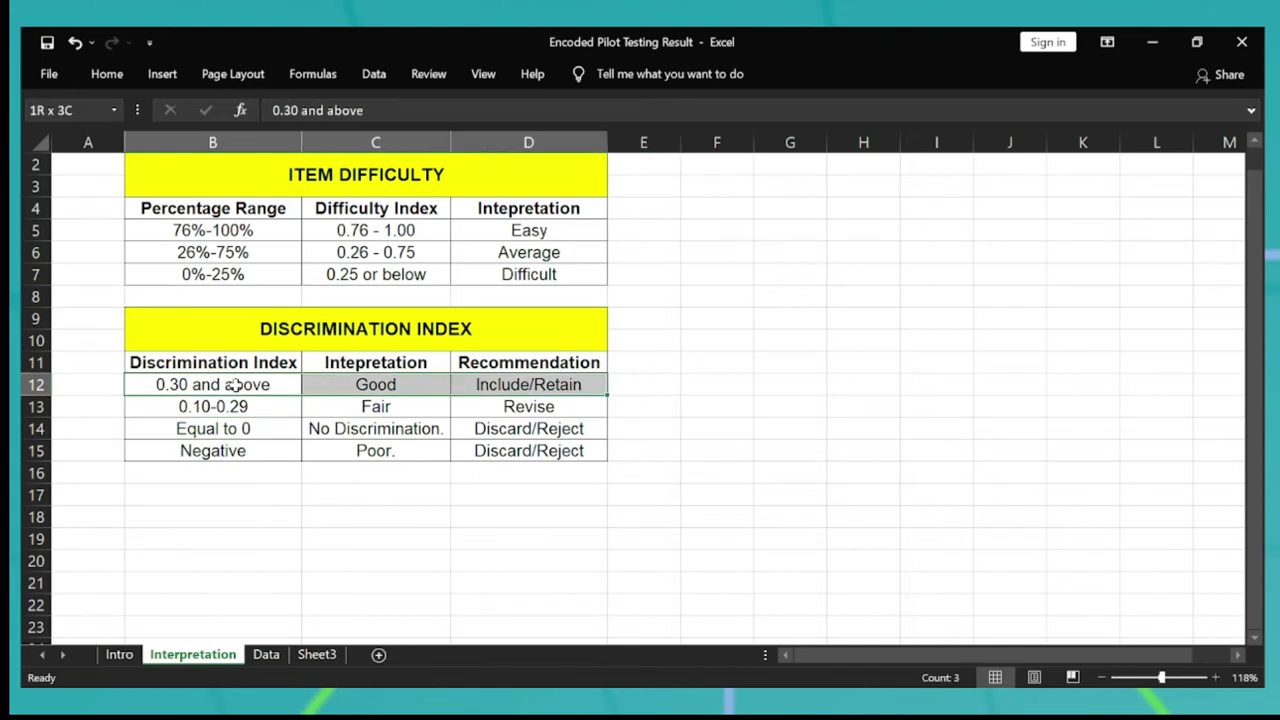
{"action": "left_click", "coordinate": [232, 386]}
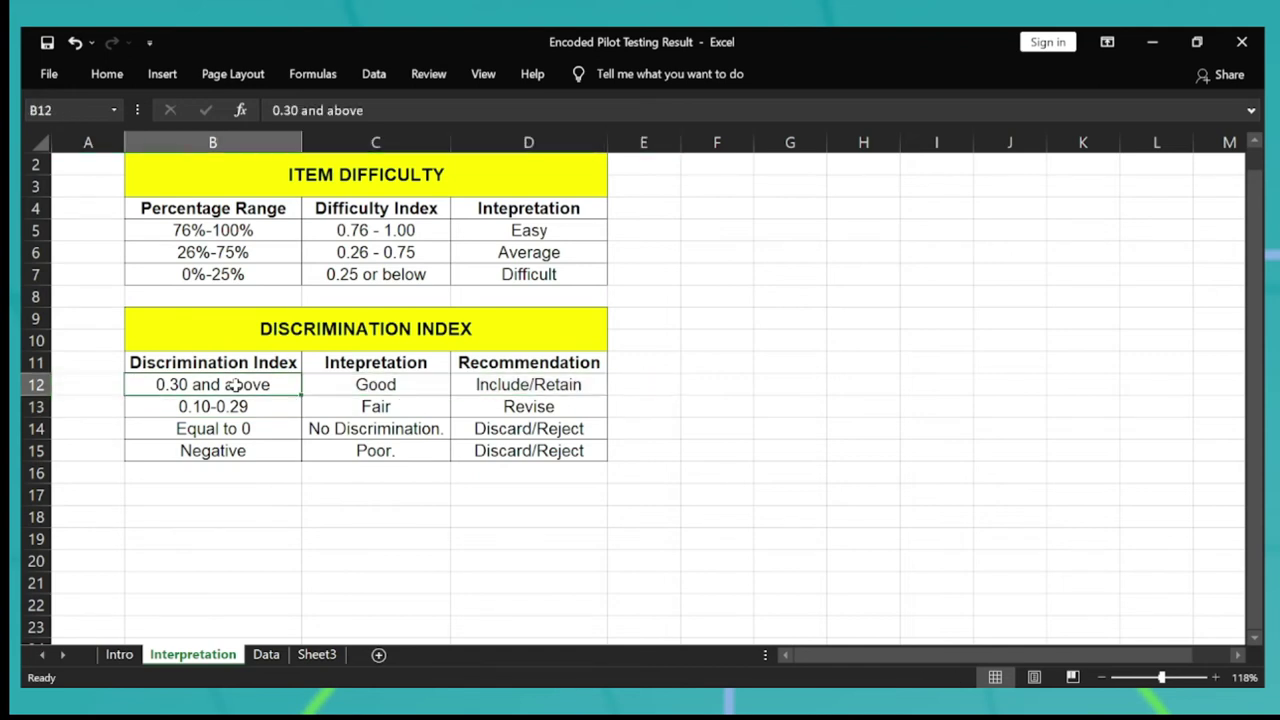
{"action": "key", "text": "shift+Right"}
{"action": "key", "text": "shift+Right"}
{"action": "key", "text": "Right"}
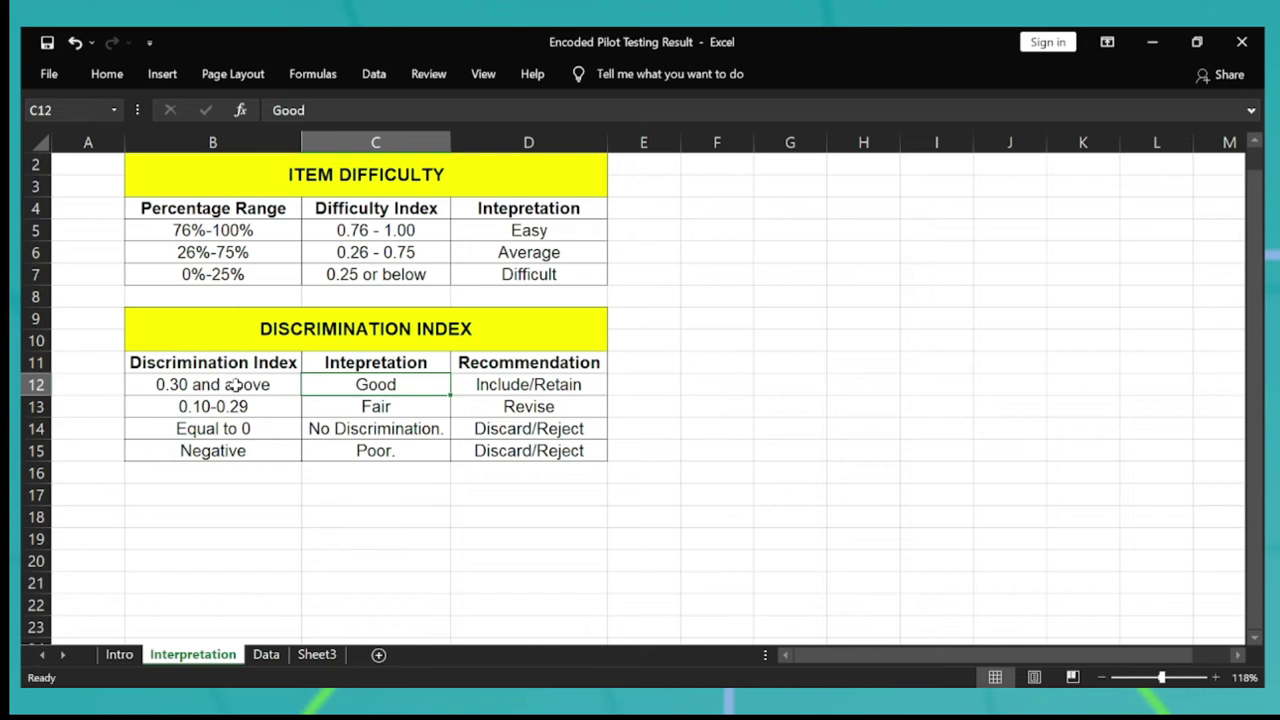
{"action": "key", "text": "Right"}
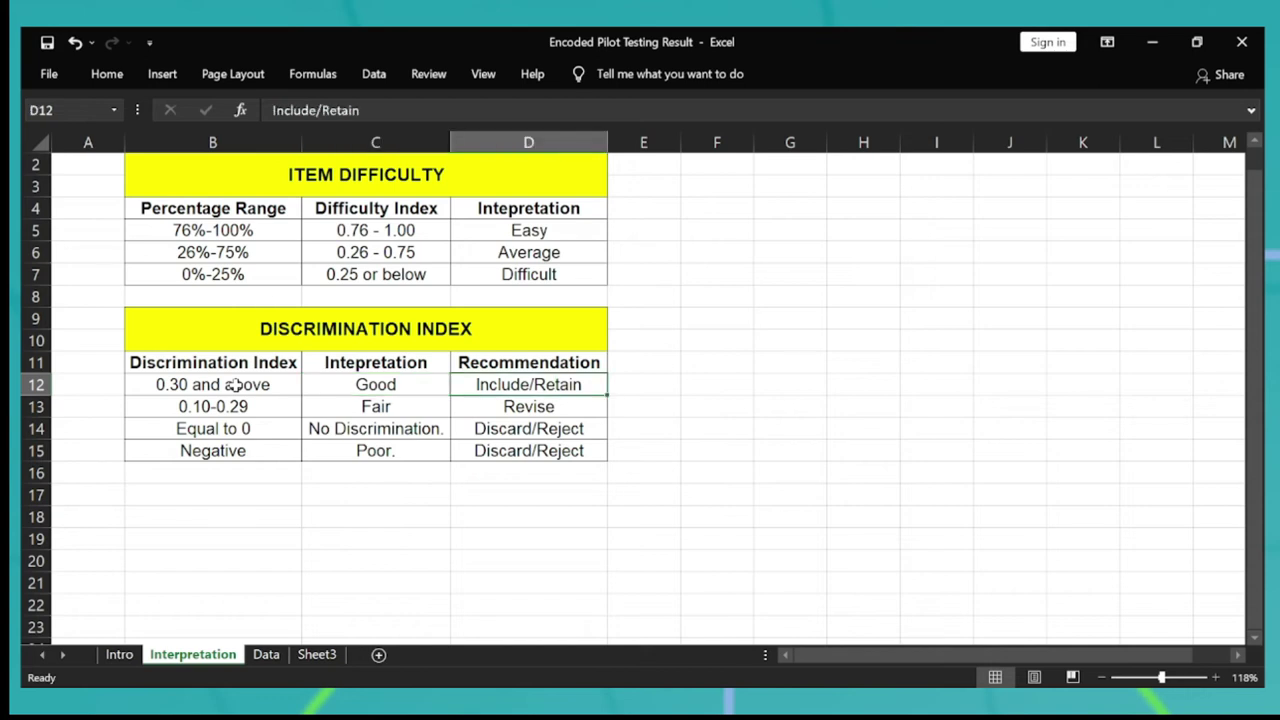
Read the interpretation and recommendation for discrimination indices from 0.10 to 0.29 in row 13.
{"action": "key", "text": "Down"}
{"action": "key", "text": "Left"}
{"action": "key", "text": "Left"}
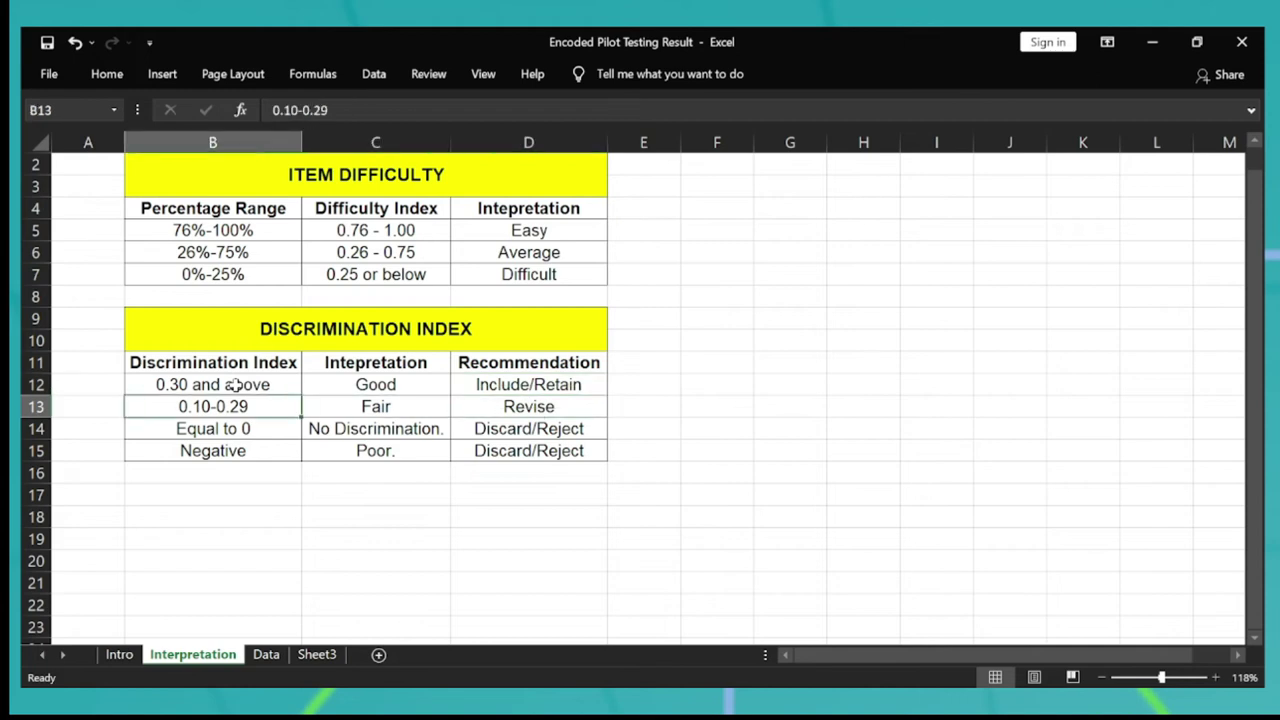
{"action": "key", "text": "Right"}
{"action": "key", "text": "Right"}
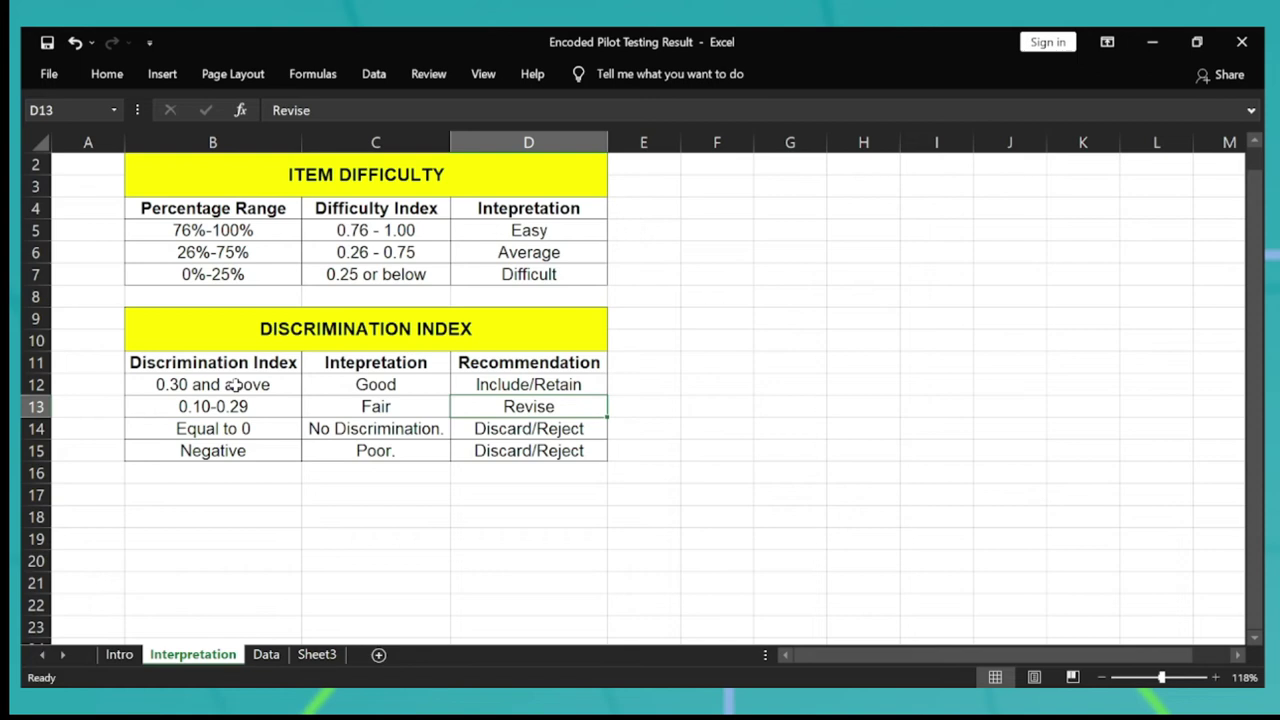
{"action": "key", "text": "Left"}
{"action": "key", "text": "Down"}
{"action": "key", "text": "Up"}
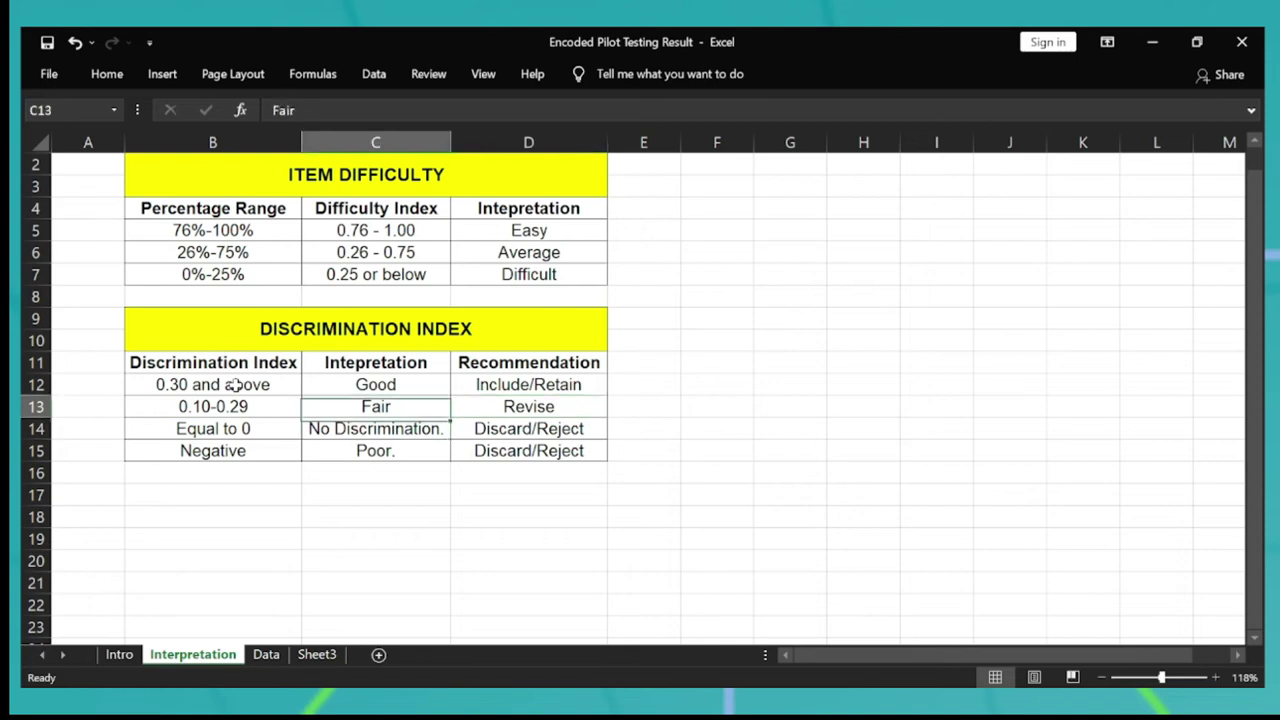
{"action": "key", "text": "shift+Right"}
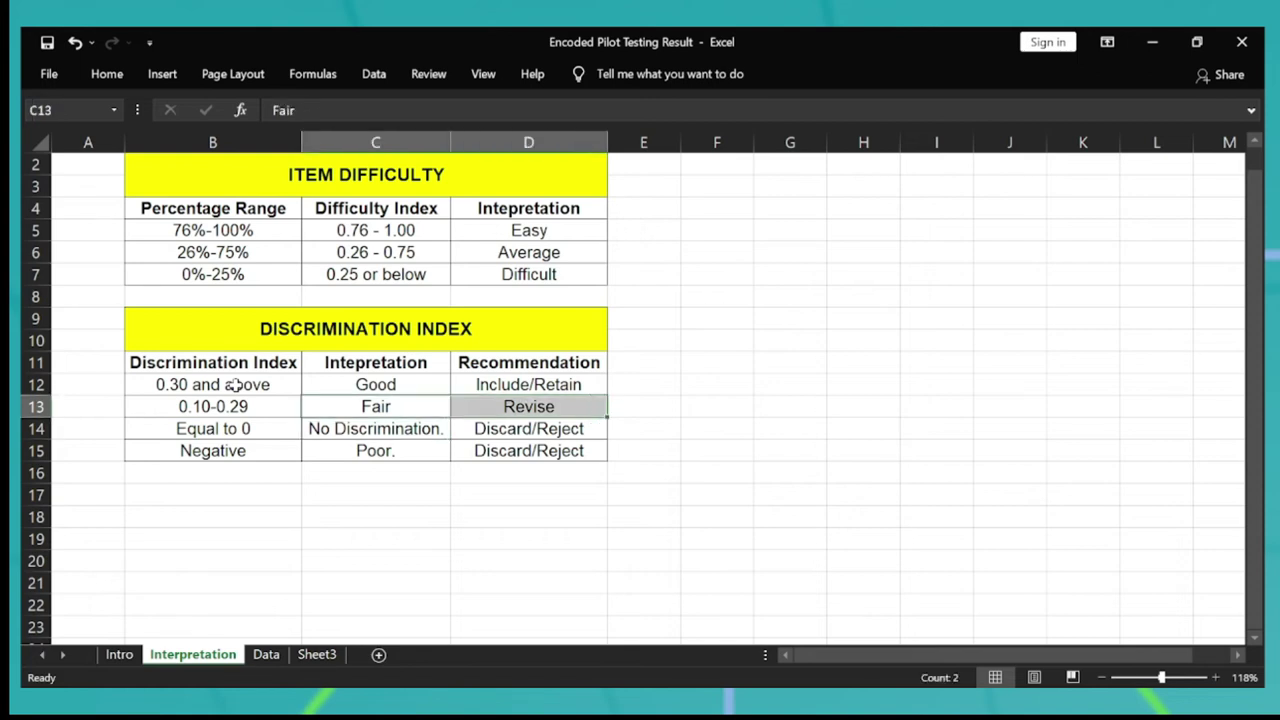
{"action": "key", "text": "Left"}
{"action": "key", "text": "shift+Right"}
{"action": "key", "text": "shift+Right"}
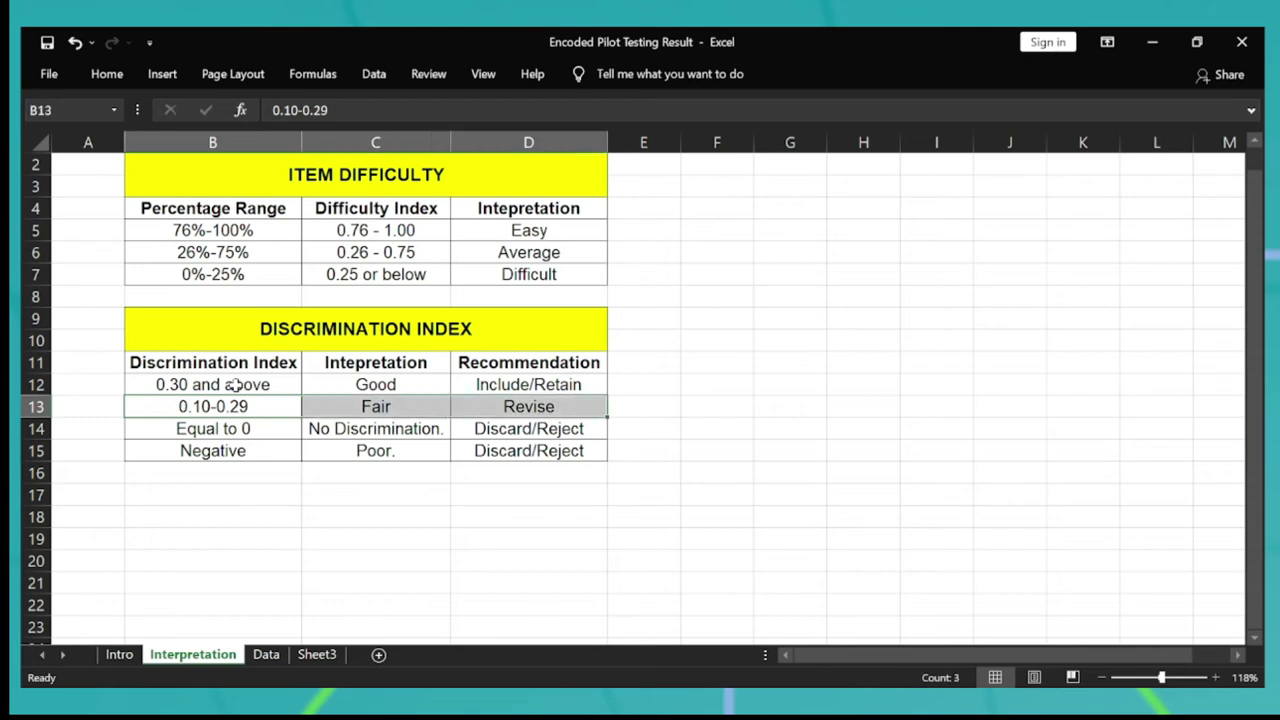
Review how a discrimination index equal to 0 is interpreted and what is recommended for it in row 14.
{"action": "key", "text": "Down"}
{"action": "key", "text": "shift+Right"}
{"action": "key", "text": "shift+Right"}
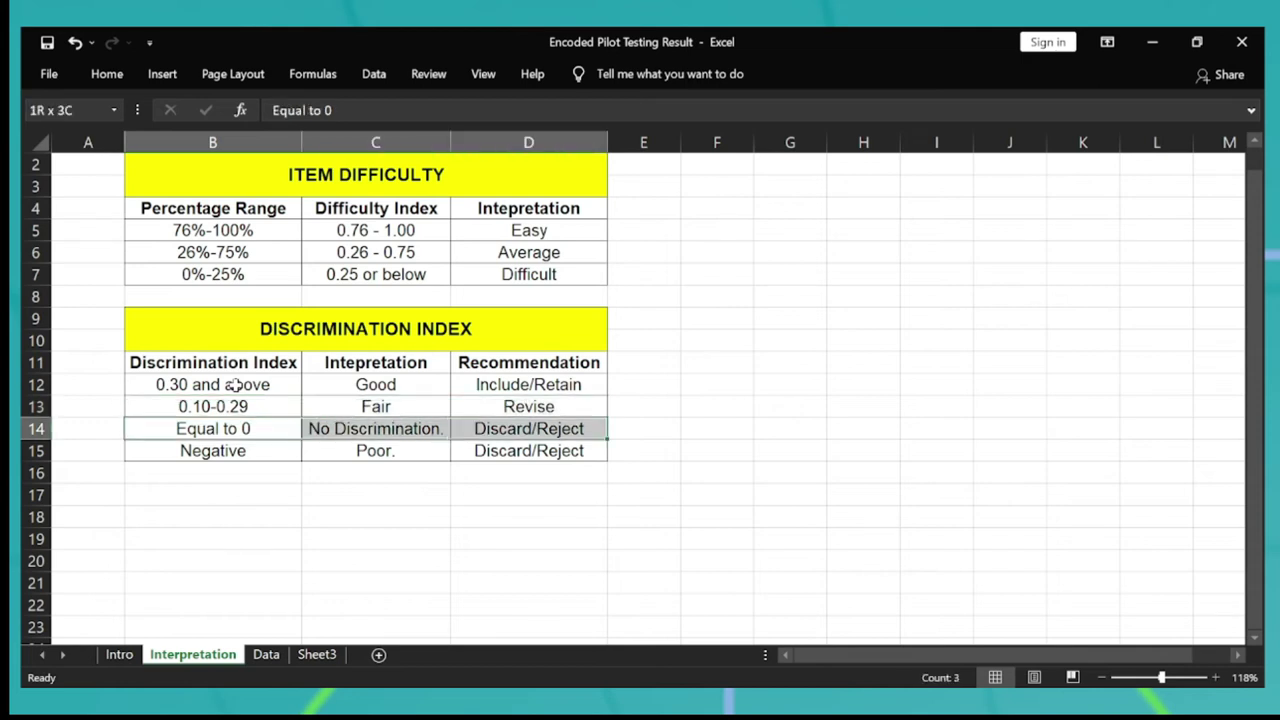
{"action": "key", "text": "shift+Left"}
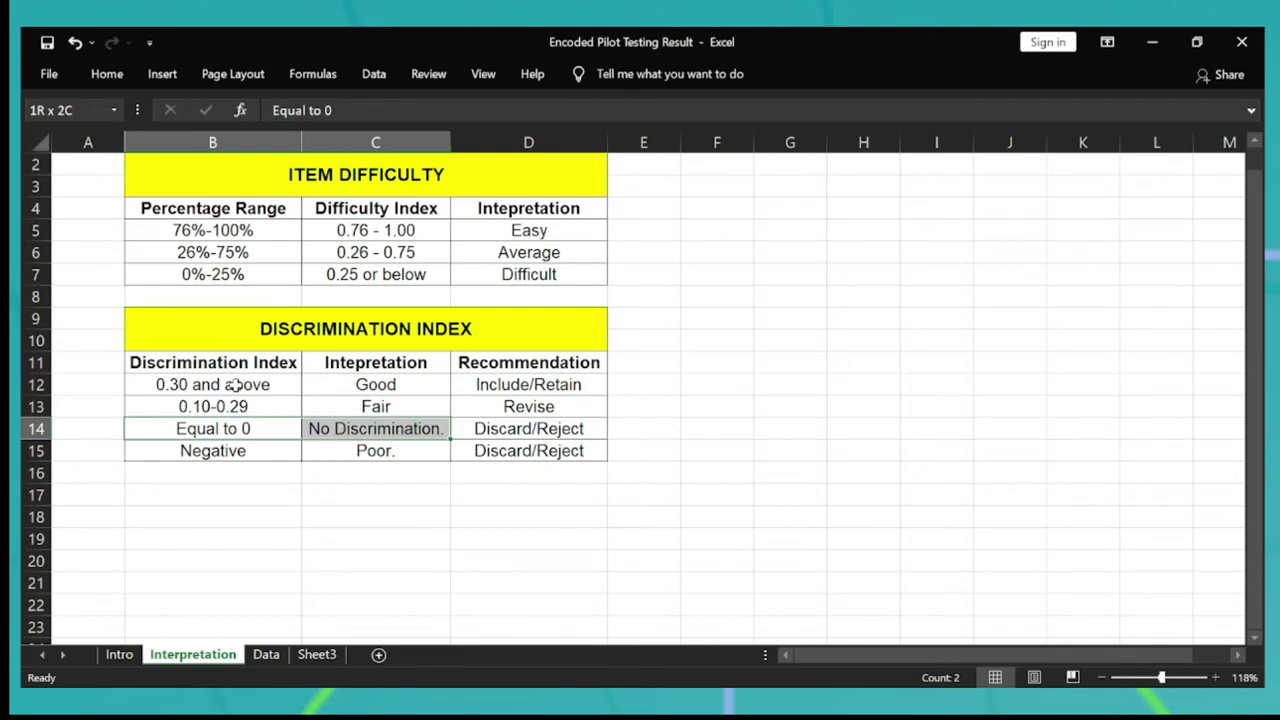
{"action": "key", "text": "Right"}
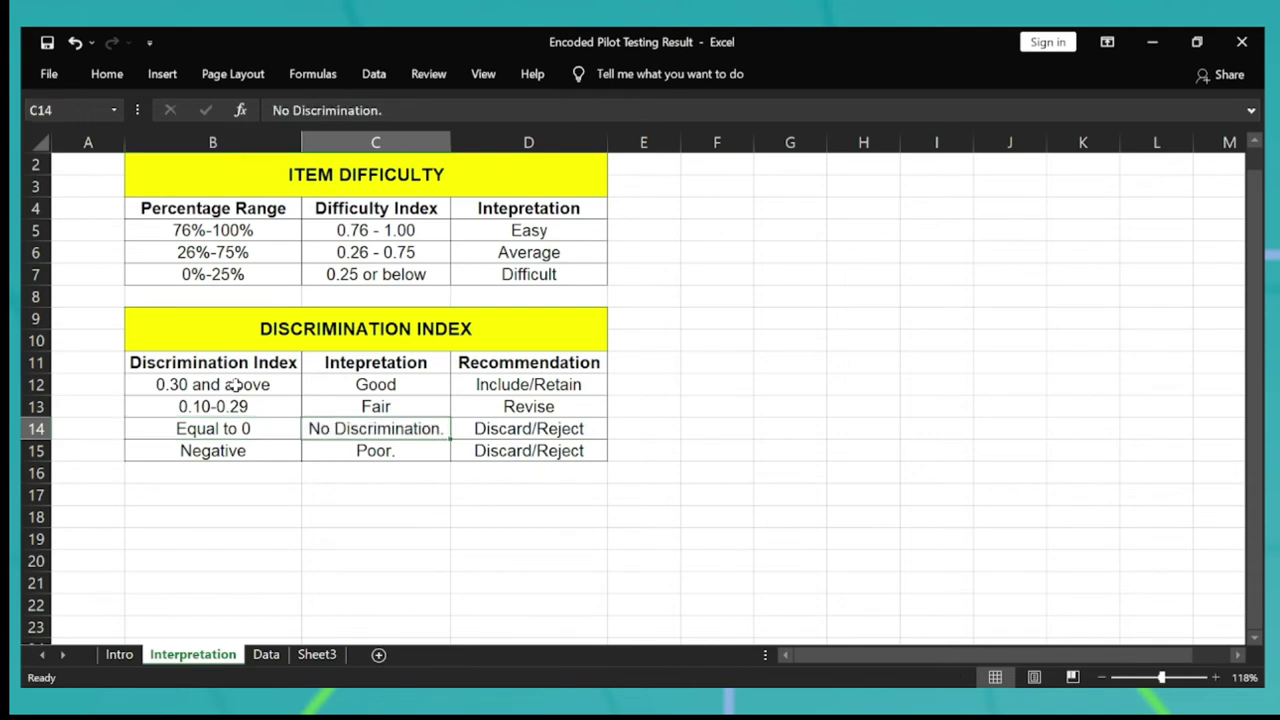
{"action": "key", "text": "Down"}
{"action": "key", "text": "Left"}
{"action": "key", "text": "Up"}
{"action": "key", "text": "Right"}
{"action": "key", "text": "Right"}
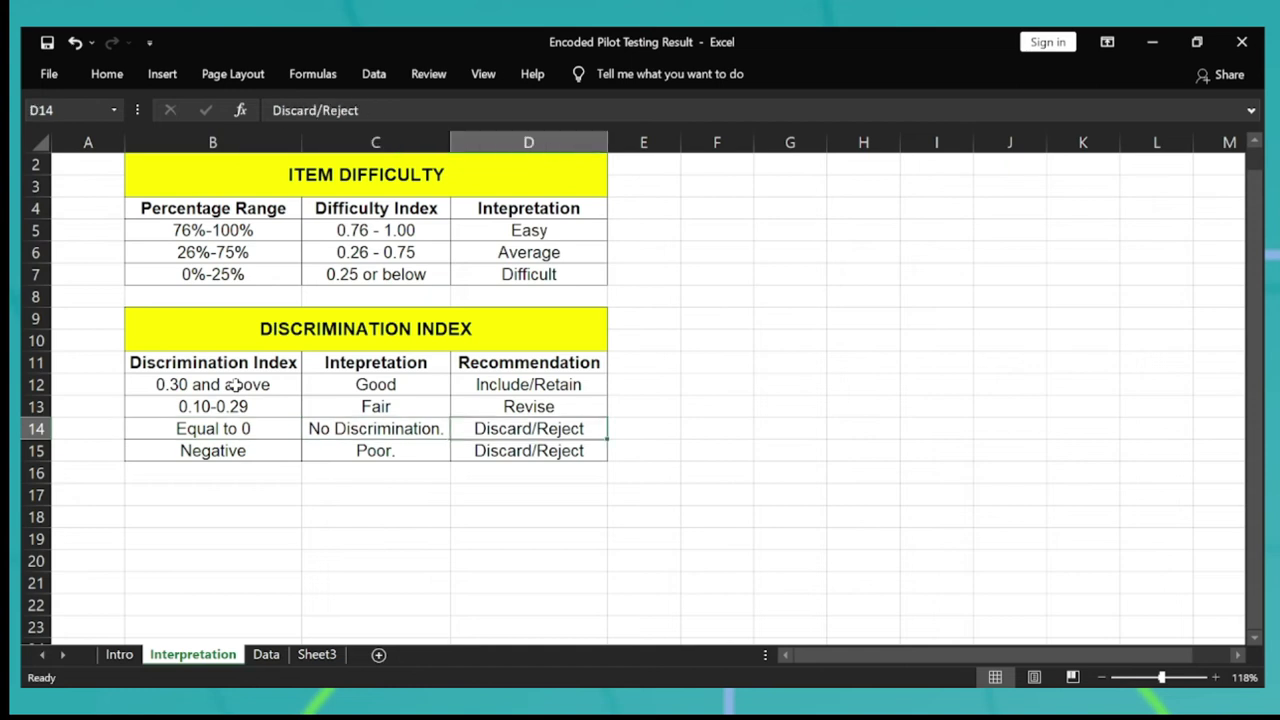
{"action": "key", "text": "shift+Down"}
{"action": "key", "text": "shift+Up"}
Check the interpretation and recommendation for negative discrimination indices in row 15.
{"action": "key", "text": "Down"}
{"action": "key", "text": "shift+Left"}
{"action": "key", "text": "shift+Left"}
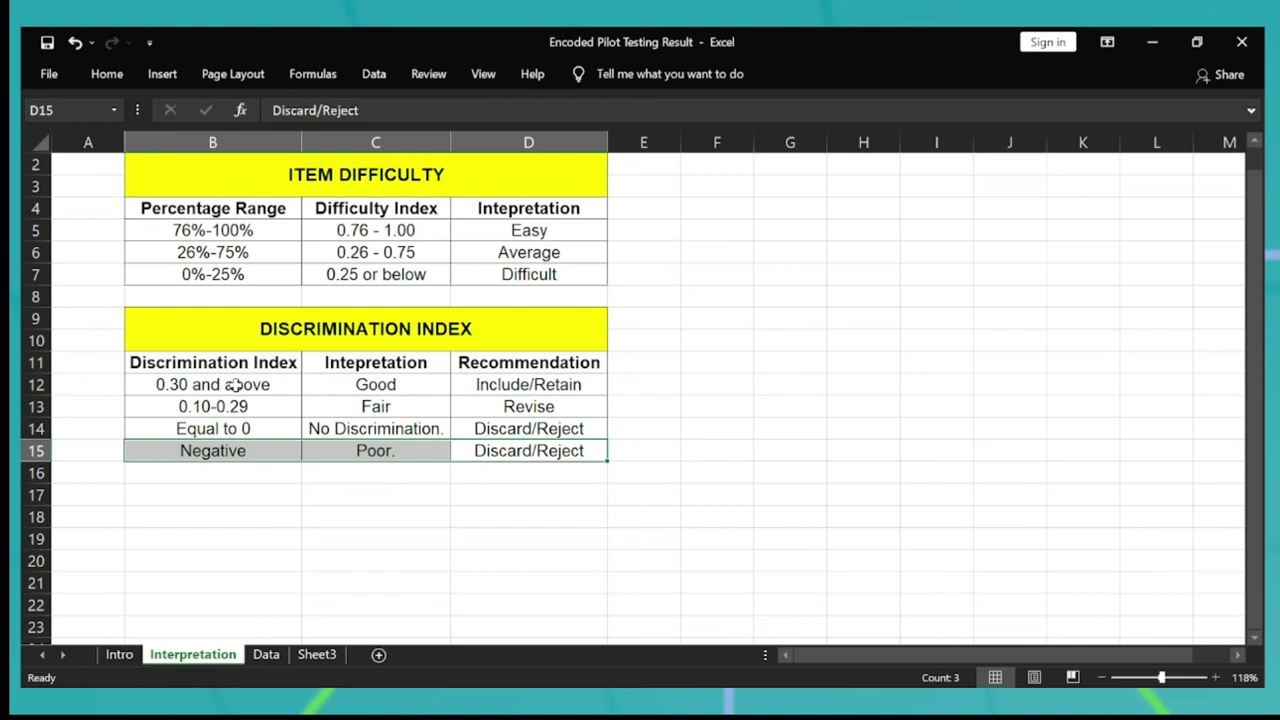
{"action": "key", "text": "Left"}
{"action": "key", "text": "Left"}
{"action": "key", "text": "Right"}
{"action": "key", "text": "Right"}
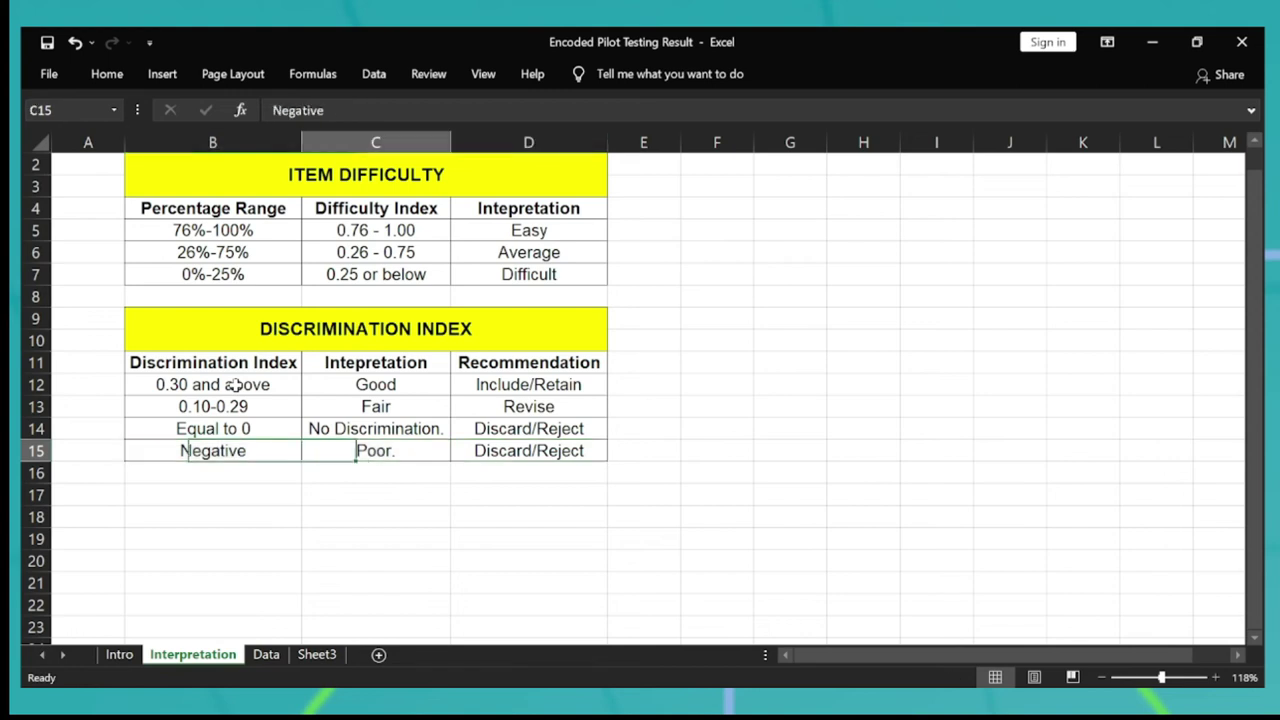
{"action": "key", "text": "Left"}
{"action": "key", "text": "Left"}
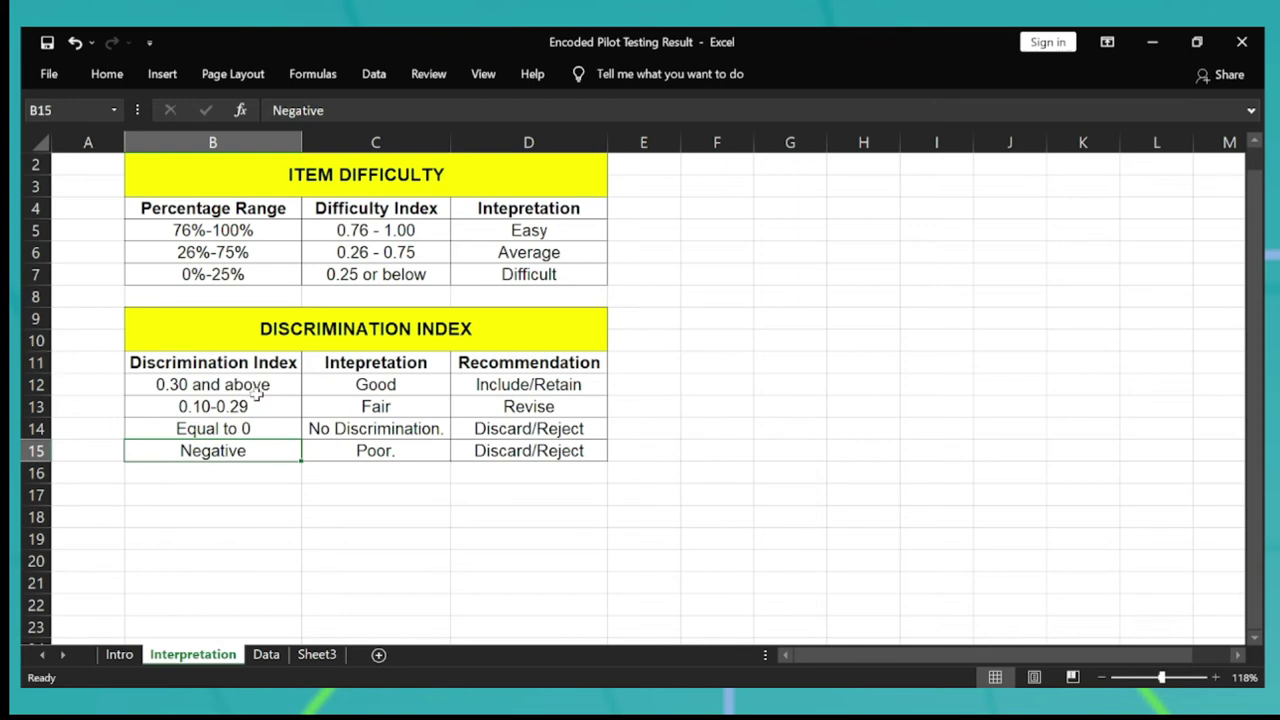
On Sheet3, highlight the Q1 to Q40 discrimination indices greater than 0.3 in green using a conditional formatting rule.
{"action": "left_click", "coordinate": [317, 654]}
{"action": "key", "text": "Right"}
{"action": "key", "text": "ctrl+shift+Right"}
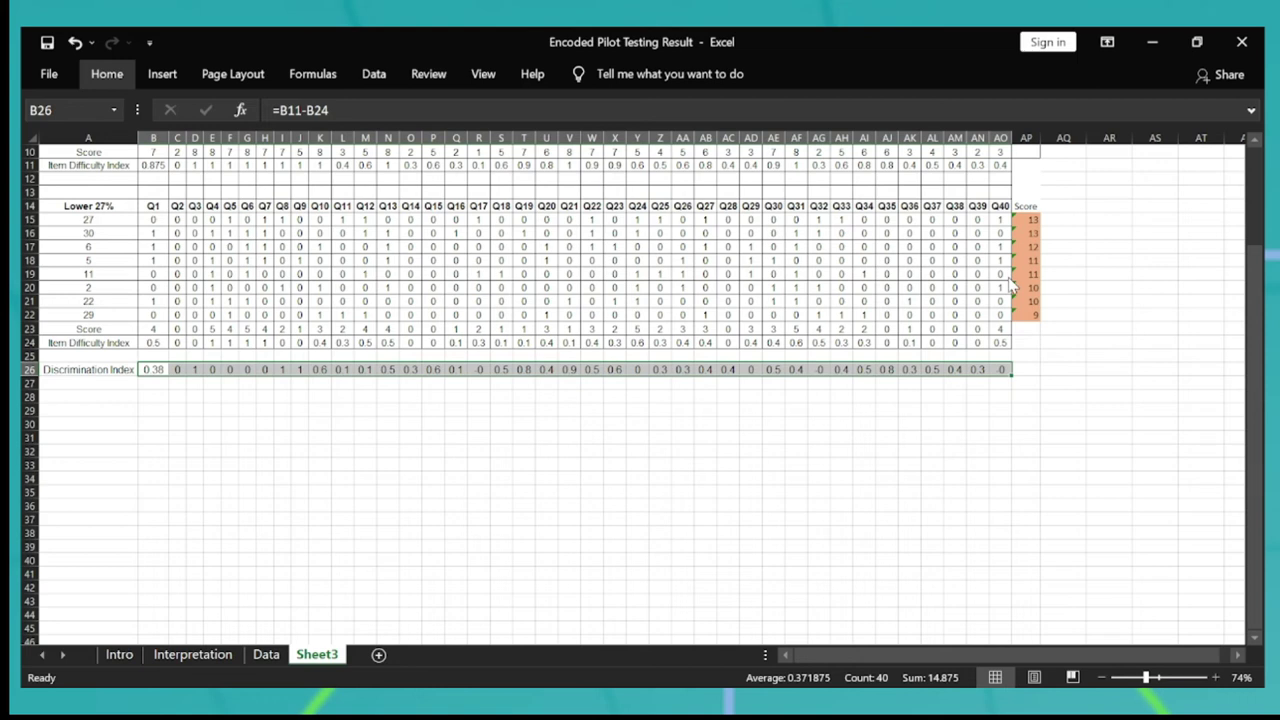
{"action": "key", "text": "alt+h"}
{"action": "key", "text": "l"}
{"action": "key", "text": "h"}
{"action": "key", "text": "g"}
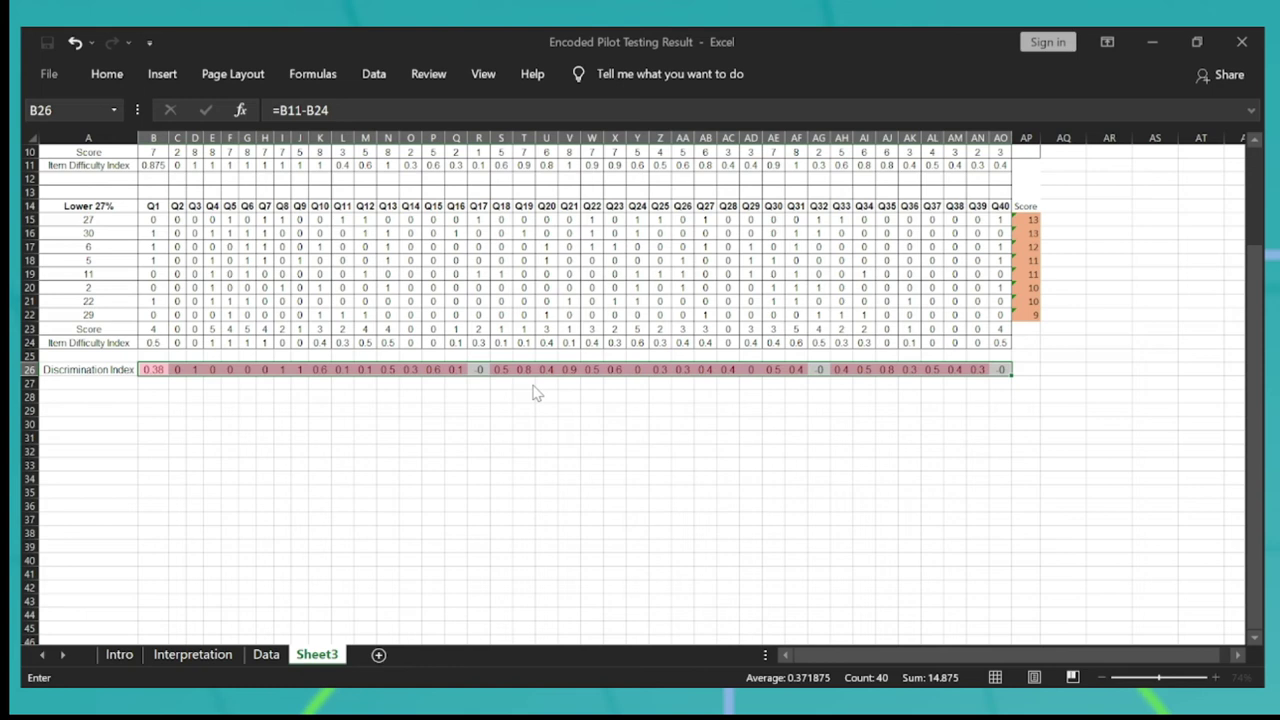
{"action": "type", "text": "3"}
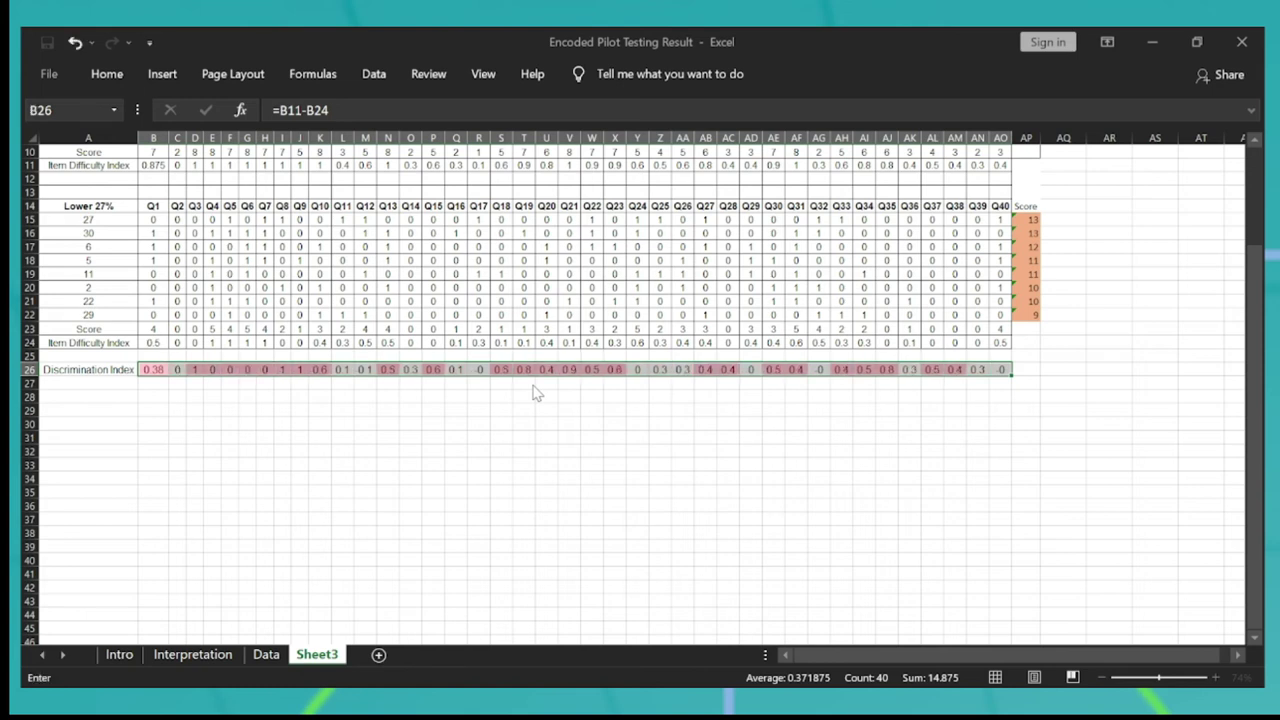
{"action": "key", "text": "Return"}
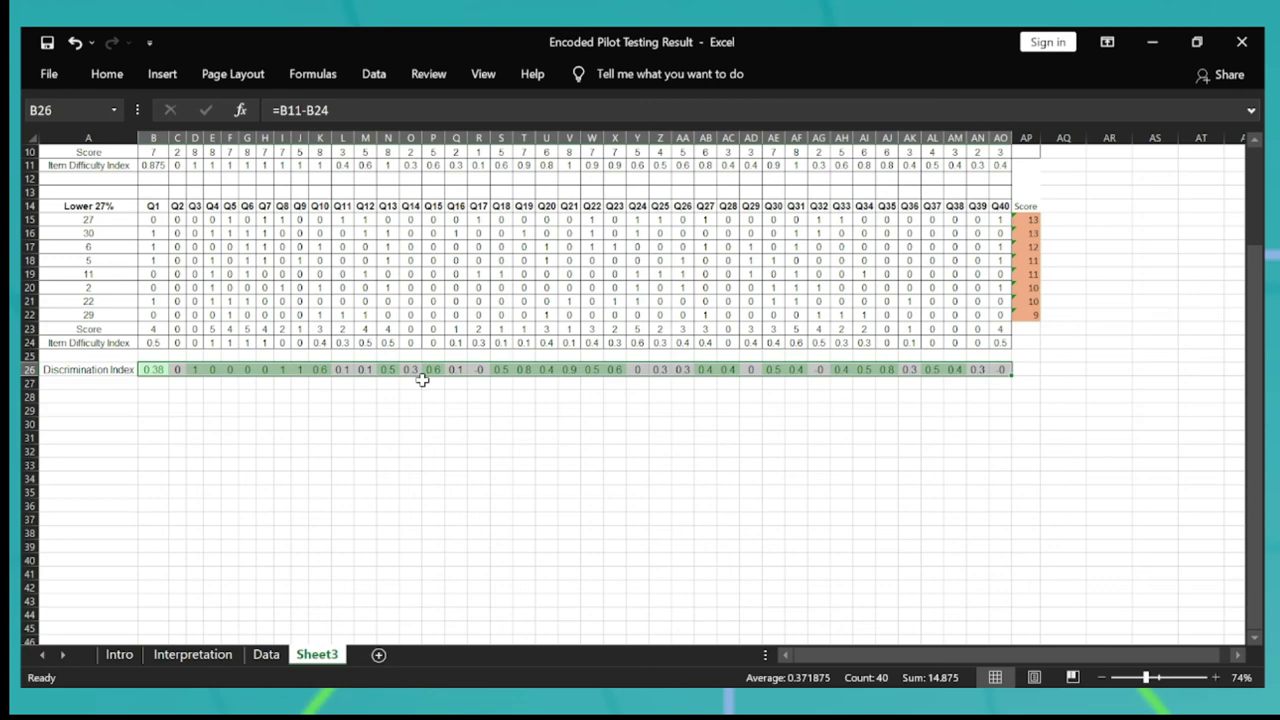
{"action": "left_click", "coordinate": [177, 386]}
Examine the highlighted indices, and check the Good and Fair rows on the Interpretation sheet for their recommendations.
{"action": "scroll", "coordinate": [175, 395], "scroll_direction": "up", "scroll_amount": 4, "text": "ctrl"}
{"action": "key", "text": "Up"}
{"action": "key", "text": "Up"}
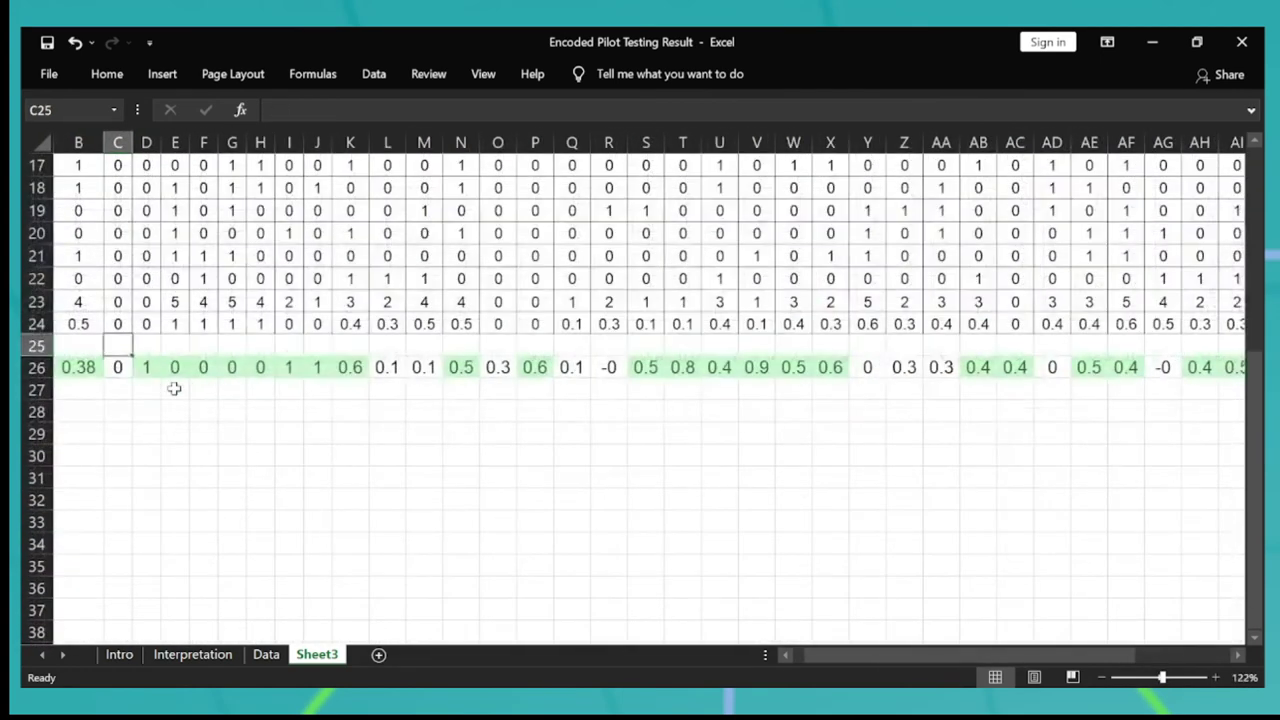
{"action": "key", "text": "Left"}
{"action": "key", "text": "Left"}
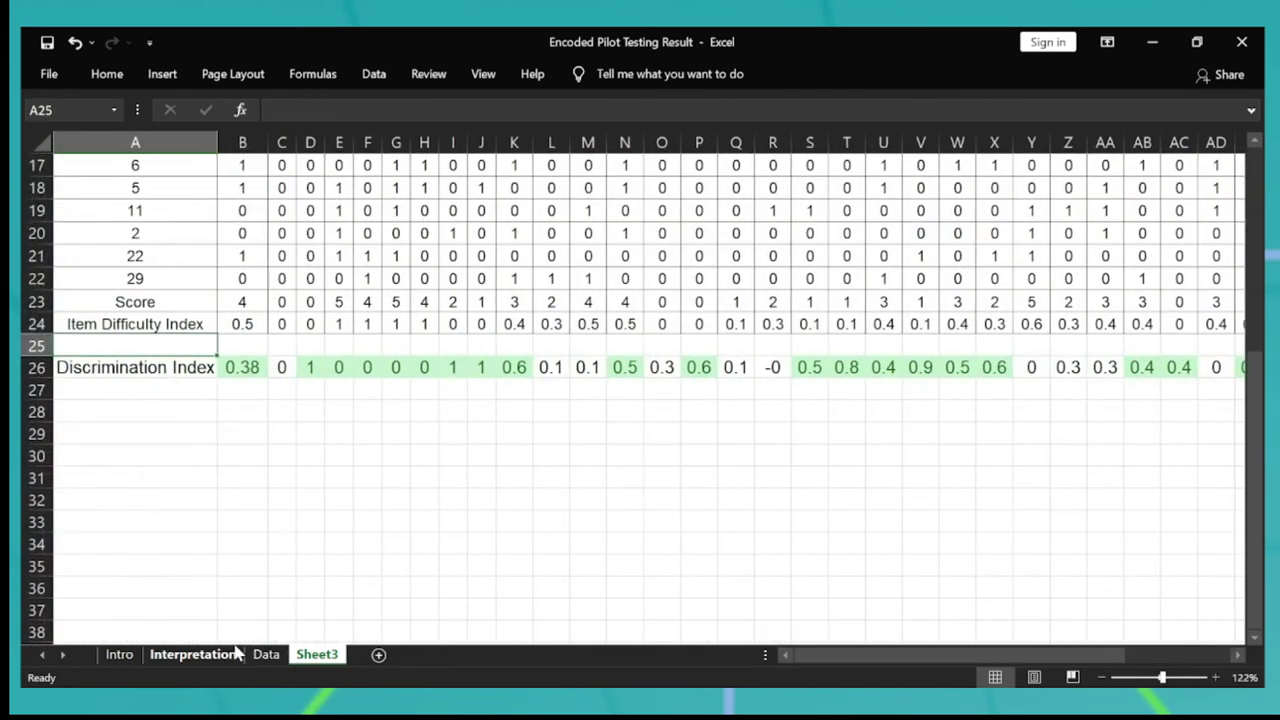
{"action": "left_click", "coordinate": [205, 660]}
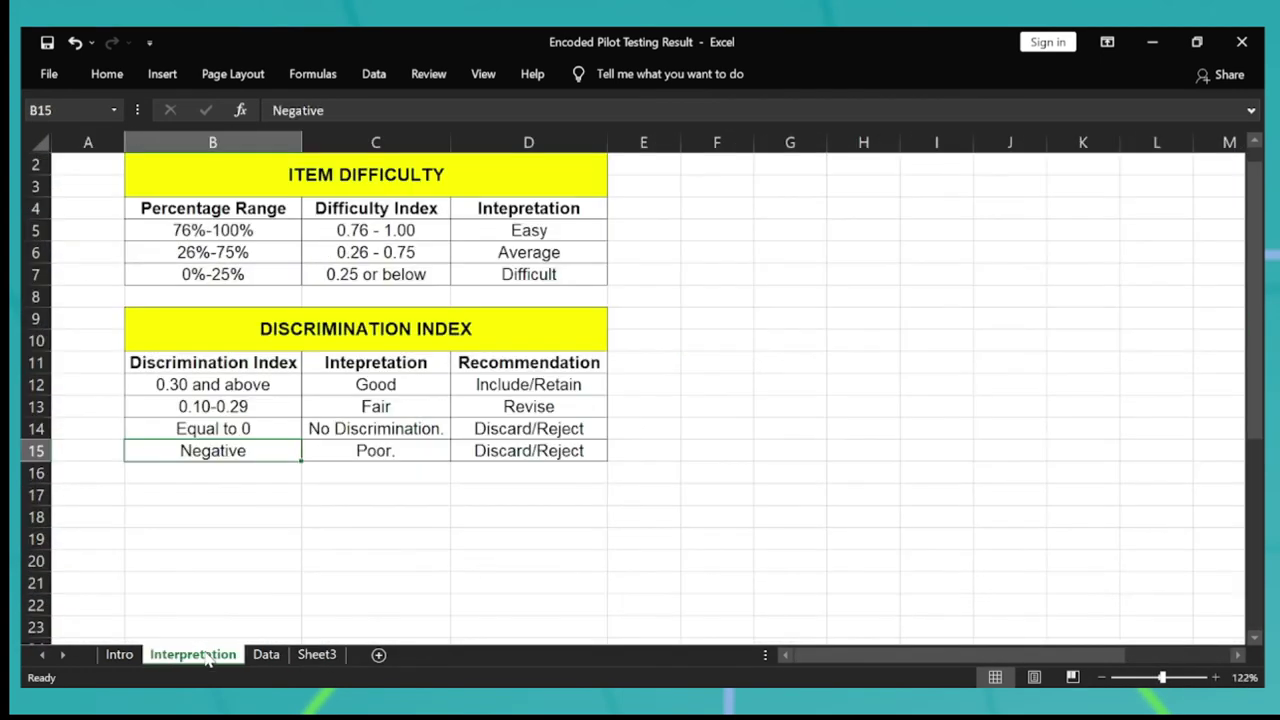
{"action": "left_click", "coordinate": [397, 389]}
{"action": "left_click_drag", "start_coordinate": [397, 389], "coordinate": [535, 390]}
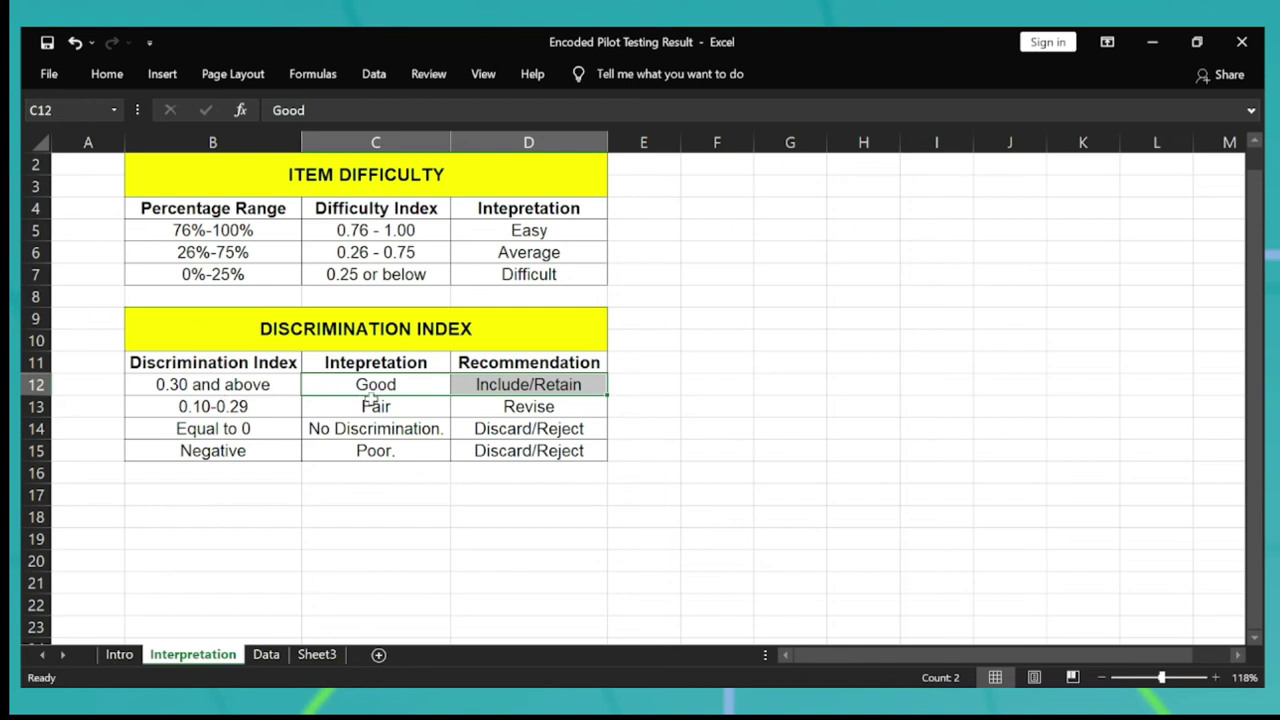
{"action": "left_click", "coordinate": [405, 407]}
{"action": "left_click_drag", "start_coordinate": [405, 407], "coordinate": [510, 400]}
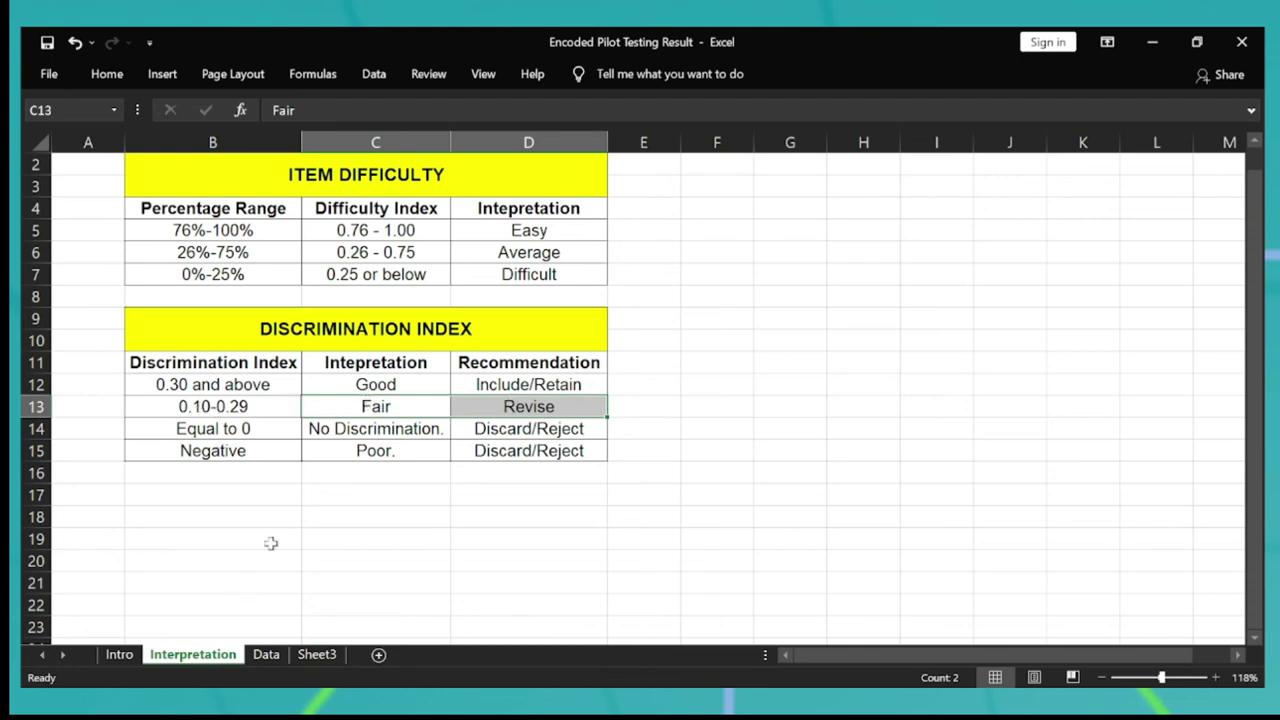
On Sheet3, highlight the row 26 discrimination indices in the Fair range, 0.10-0.29, in yellow using conditional formatting.
{"action": "left_click", "coordinate": [266, 654]}
{"action": "left_click", "coordinate": [310, 657]}
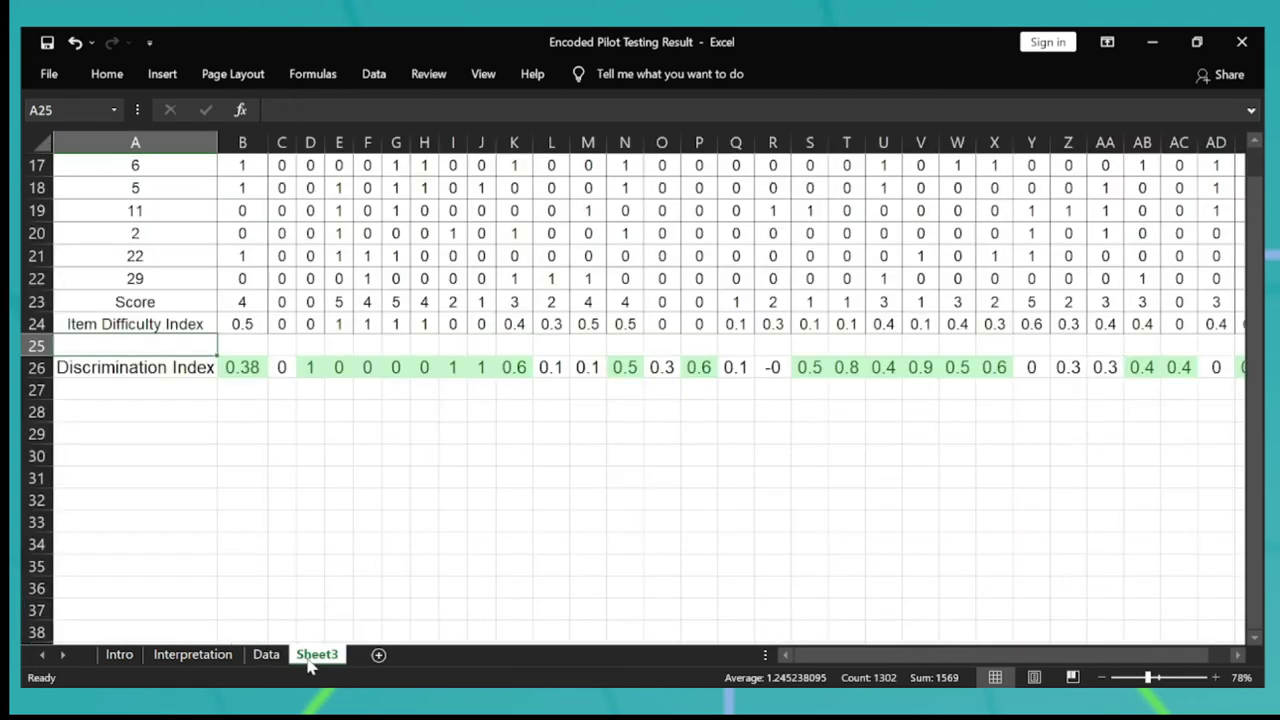
{"action": "left_click", "coordinate": [238, 376]}
{"action": "key", "text": "ctrl+shift+Right"}
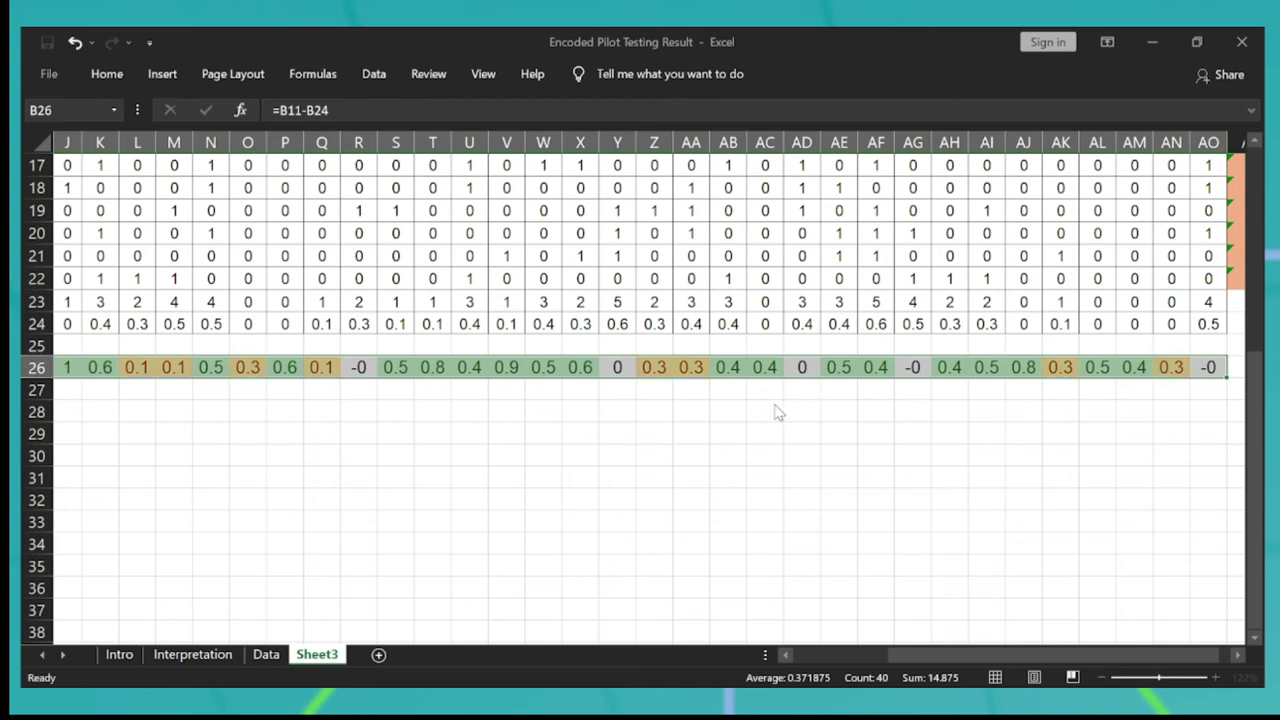
{"action": "key", "text": "Left"}
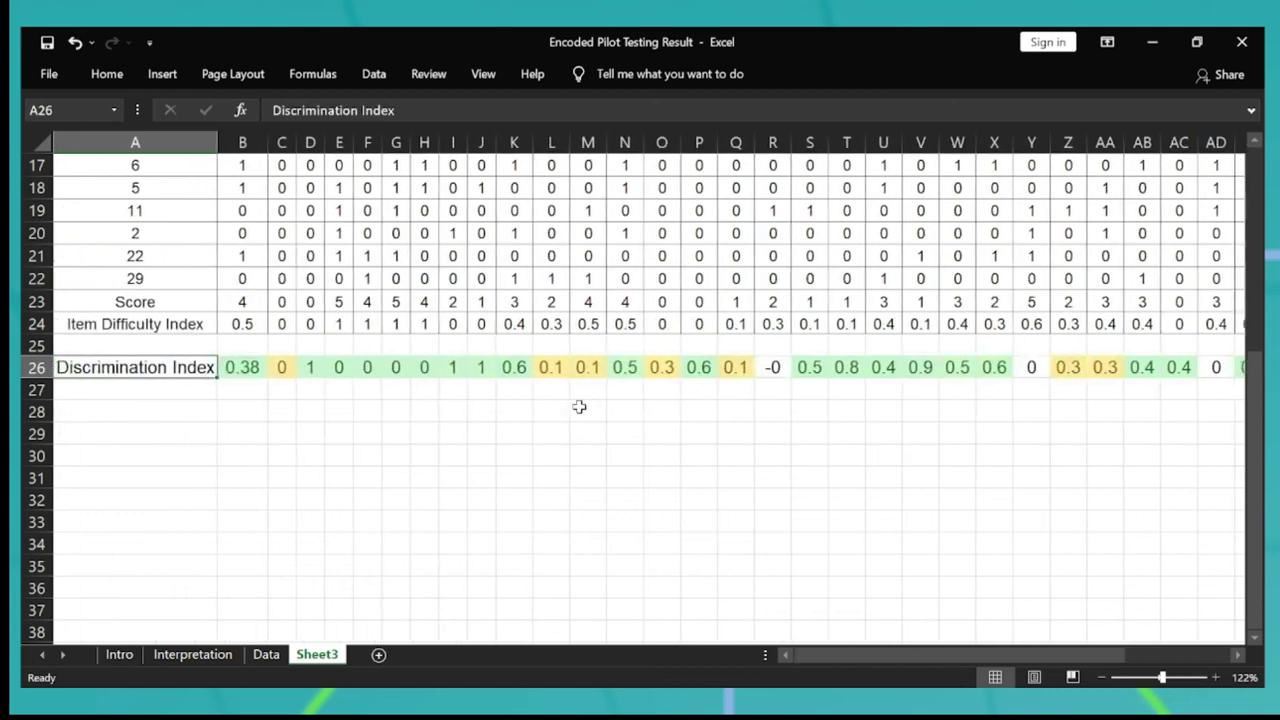
{"action": "key", "text": "Right"}
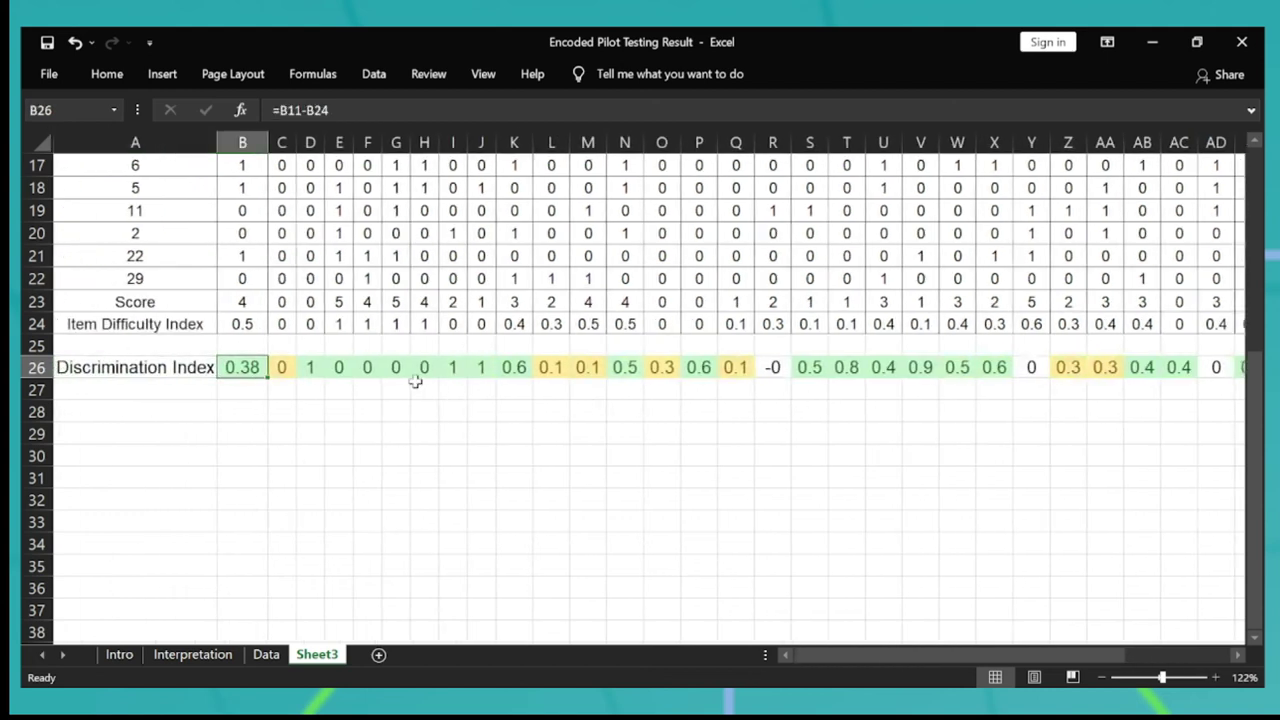
Clear the unhighlighted discrimination indices of Q40 and Q32 in row 26.
{"action": "scroll", "coordinate": [415, 381], "scroll_direction": "down", "scroll_amount": 3, "text": "ctrl"}
{"action": "key", "text": "Right"}
{"action": "key", "text": "Left"}
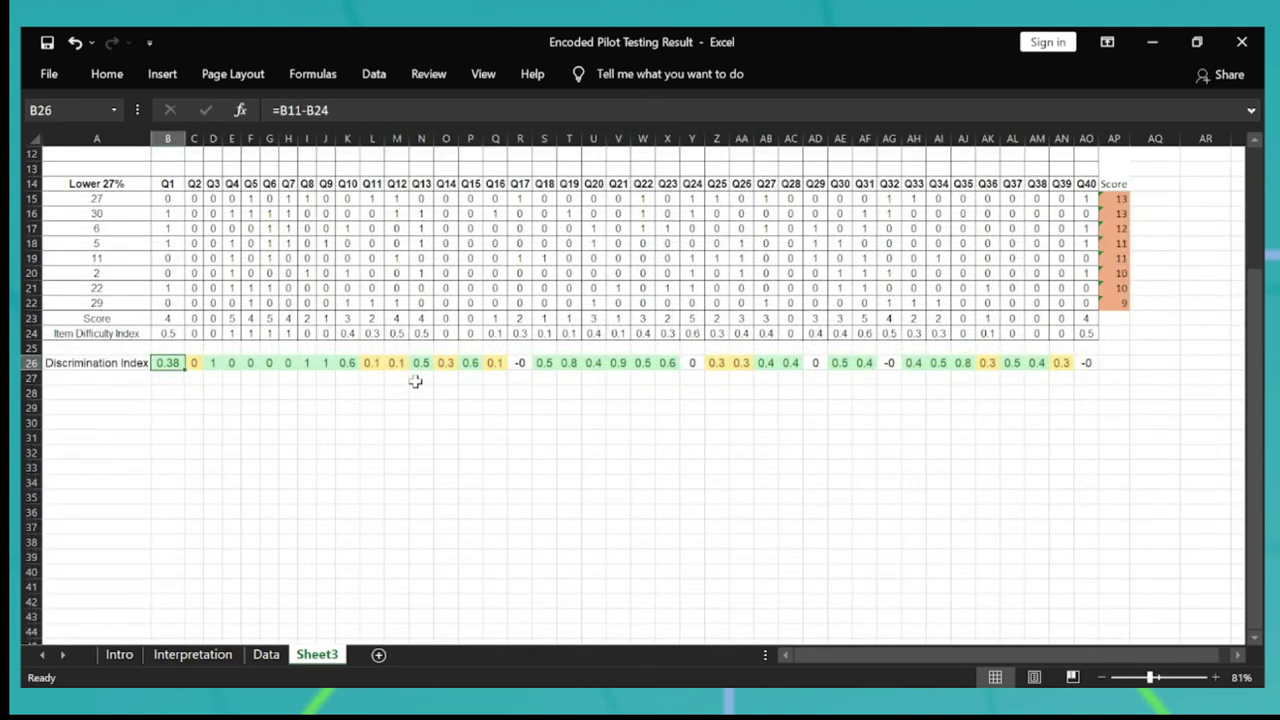
{"action": "key", "text": "ctrl+Right"}
{"action": "key", "text": "Left"}
{"action": "key", "text": "Right"}
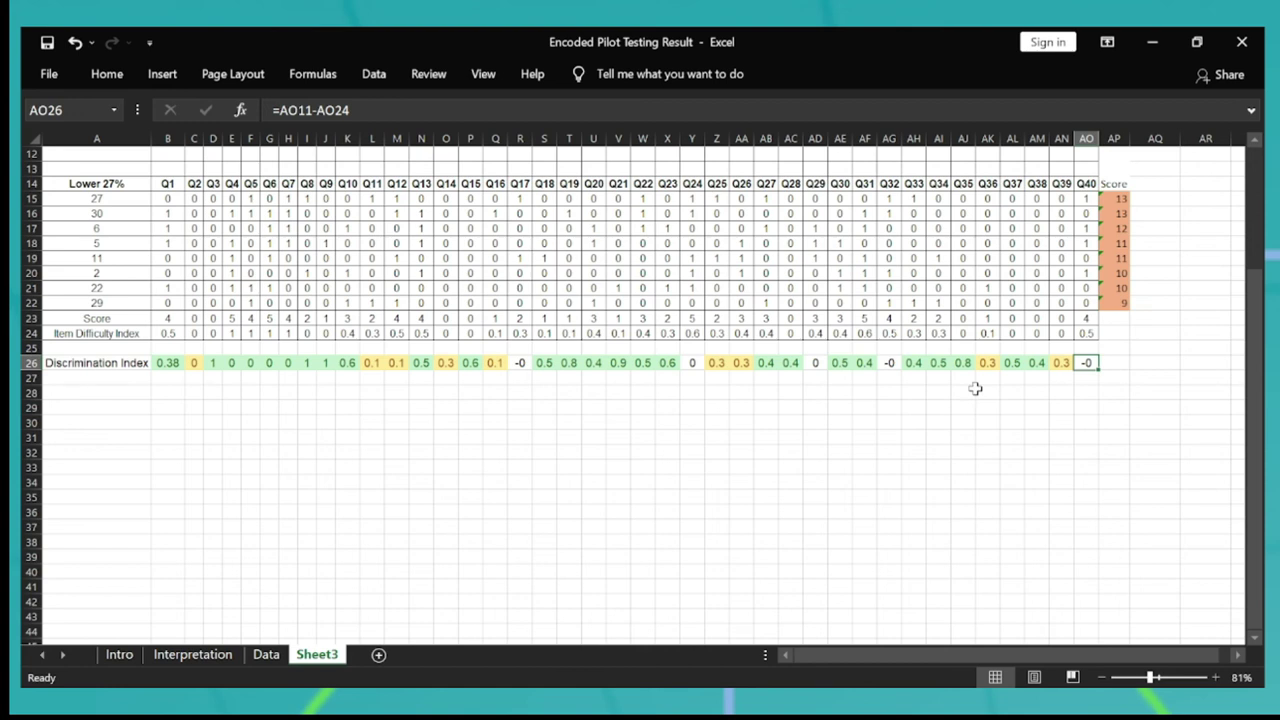
{"action": "key", "text": "Delete"}
{"action": "key", "text": "Left"}
{"action": "key", "text": "Left"}
{"action": "key", "text": "Left"}
{"action": "key", "text": "Left"}
{"action": "key", "text": "Left"}
{"action": "key", "text": "Left"}
{"action": "key", "text": "Left"}
{"action": "key", "text": "Left"}
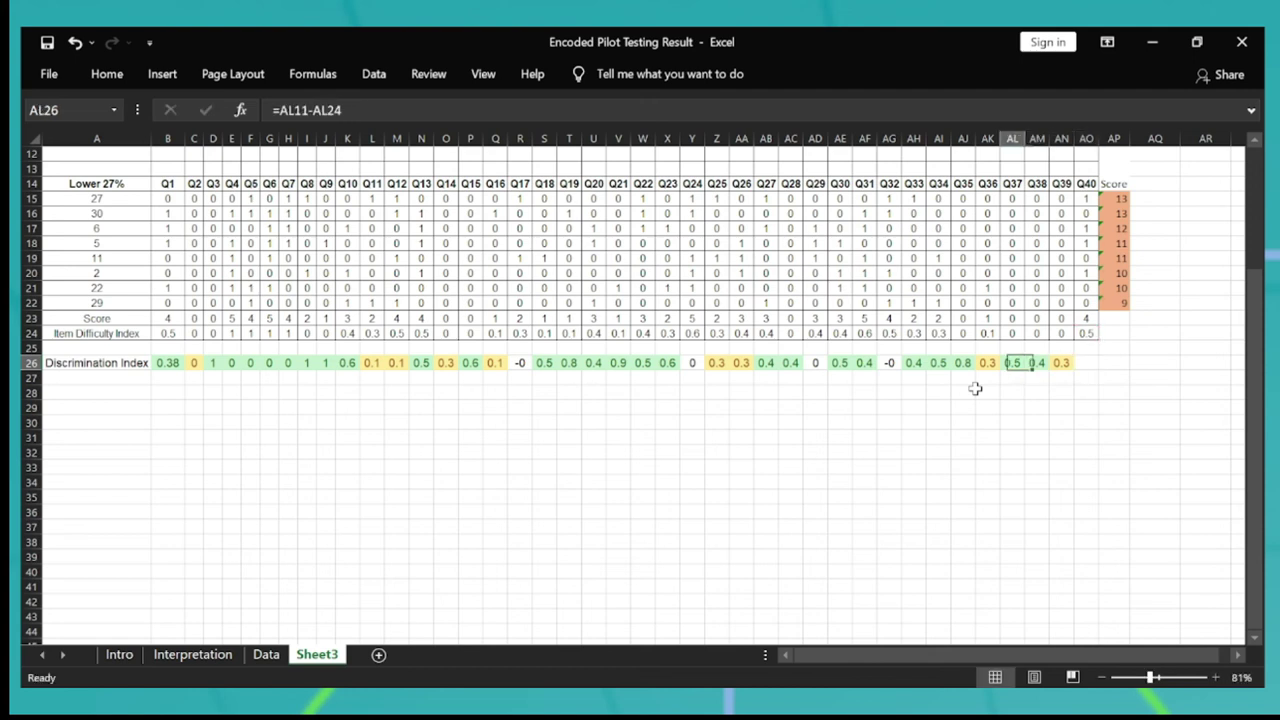
{"action": "key", "text": "Delete"}
Clear the unhighlighted discrimination indices of Q29 and Q24 in row 26.
{"action": "key", "text": "Left"}
{"action": "key", "text": "Left"}
{"action": "key", "text": "Left"}
{"action": "key", "text": "Delete"}
{"action": "key", "text": "Left"}
{"action": "key", "text": "Left"}
{"action": "key", "text": "Left"}
{"action": "key", "text": "Left"}
{"action": "key", "text": "Left"}
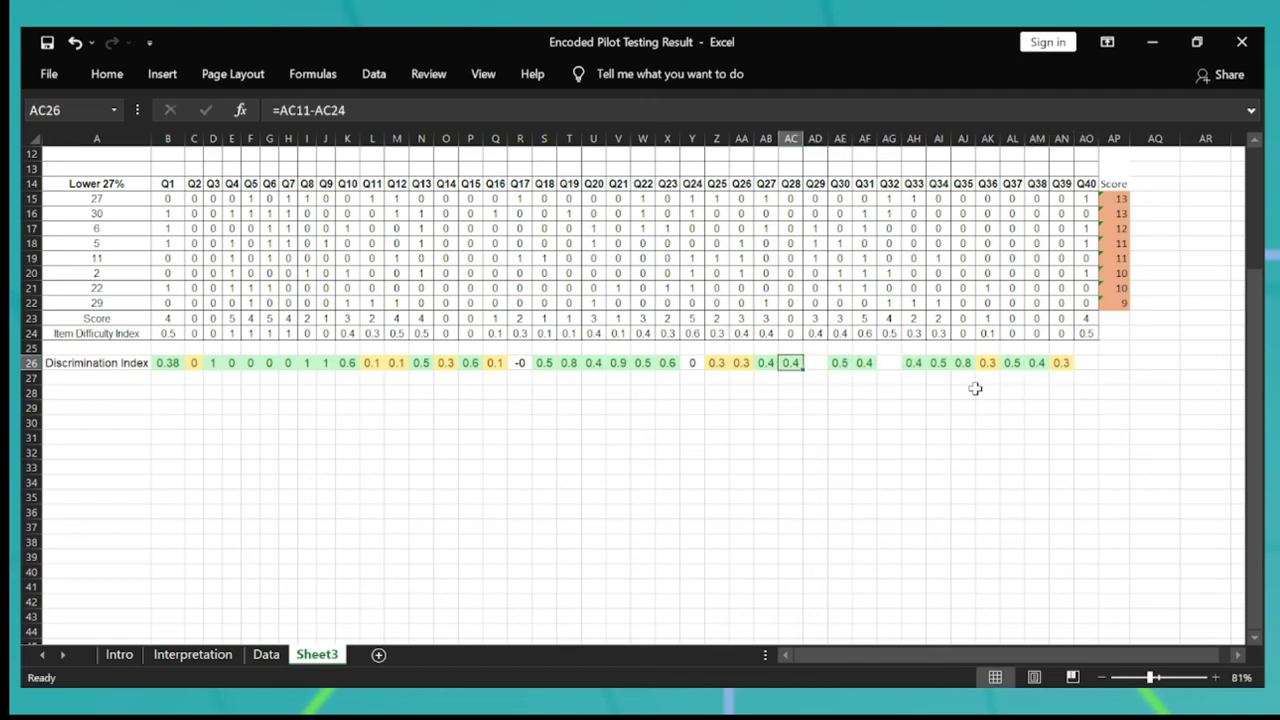
{"action": "key", "text": "Delete"}
Clear the unhighlighted discrimination indices of Q24 and Q17 in row 26.
{"action": "key", "text": "Left"}
{"action": "key", "text": "Left"}
{"action": "key", "text": "Left"}
{"action": "key", "text": "Left"}
{"action": "key", "text": "Left"}
{"action": "key", "text": "Left"}
{"action": "key", "text": "Left"}
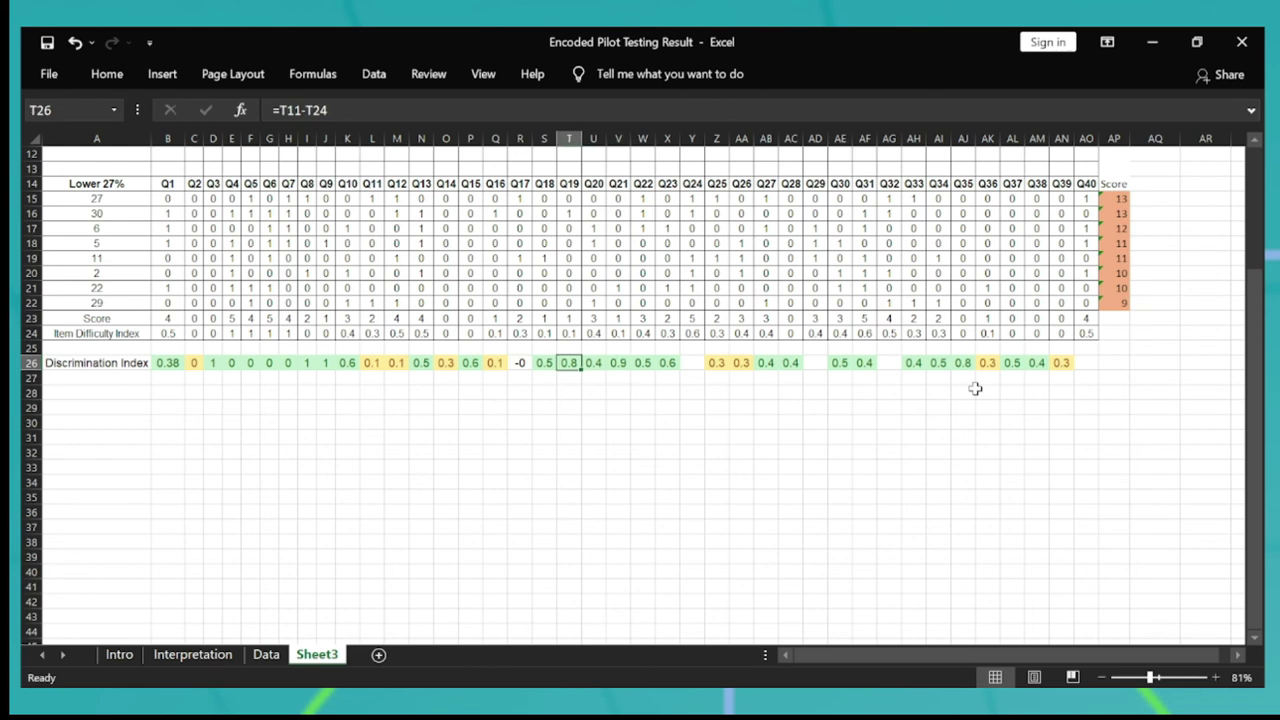
{"action": "key", "text": "Delete"}
{"action": "key", "text": "Left"}
{"action": "key", "text": "Home"}
{"action": "key", "text": "Right"}
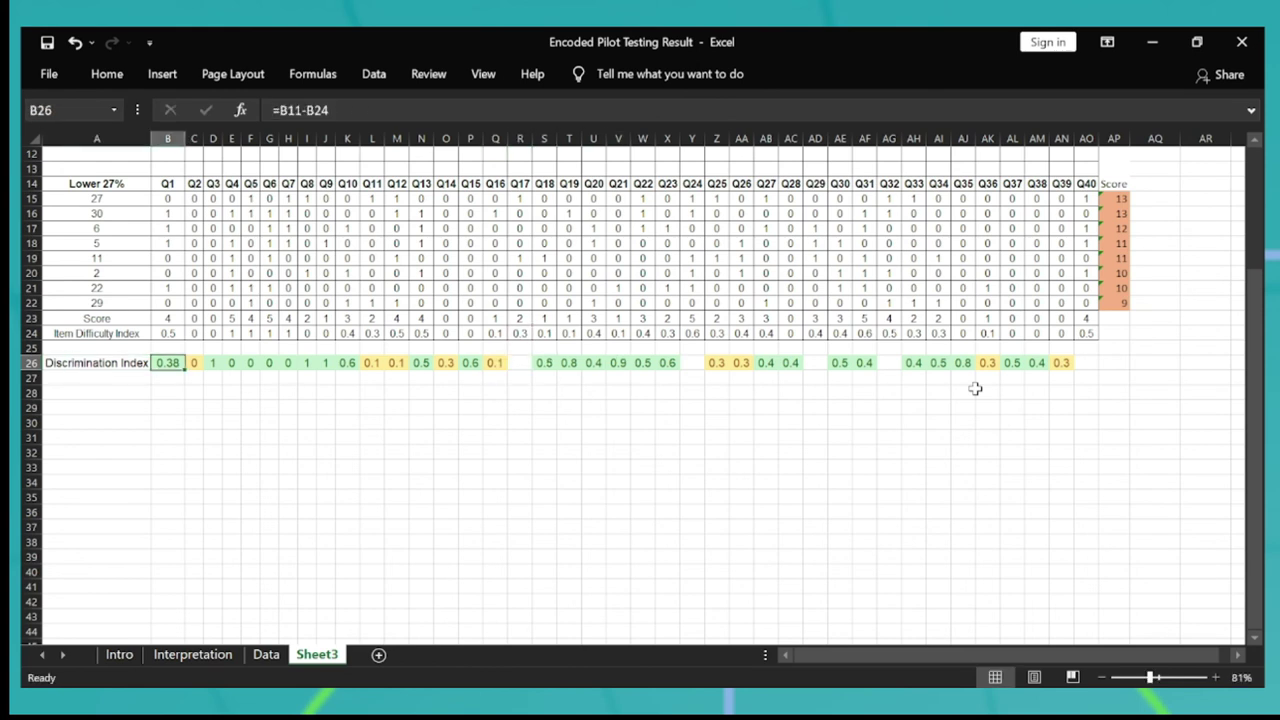
{"action": "key", "text": "ctrl+shift+Right"}
{"action": "key", "text": "ctrl+shift+Right"}
{"action": "key", "text": "ctrl+shift+Right"}
{"action": "key", "text": "ctrl+shift+Right"}
{"action": "key", "text": "ctrl+shift+Right"}
{"action": "key", "text": "ctrl+shift+Right"}
{"action": "key", "text": "ctrl+shift+Right"}
{"action": "key", "text": "ctrl+shift+Right"}
{"action": "key", "text": "ctrl+shift+Right"}
{"action": "key", "text": "ctrl+shift+Right"}
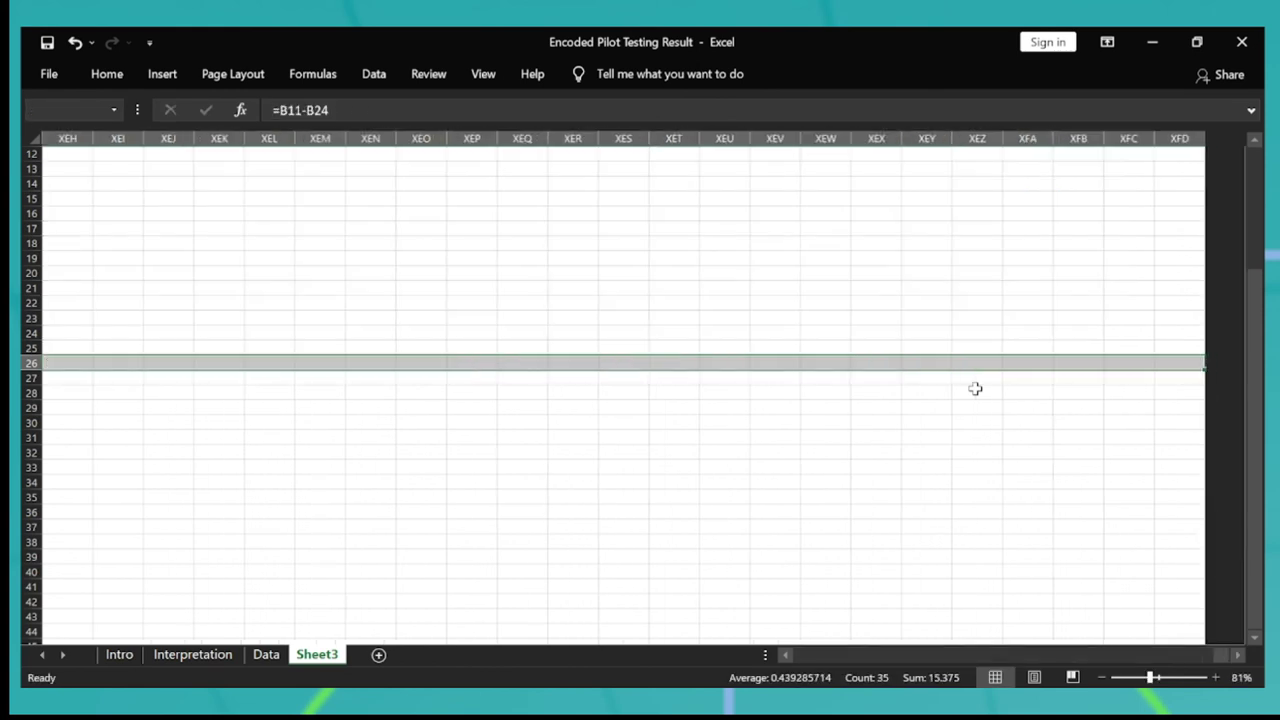
{"action": "key", "text": "ctrl+shift+Left"}
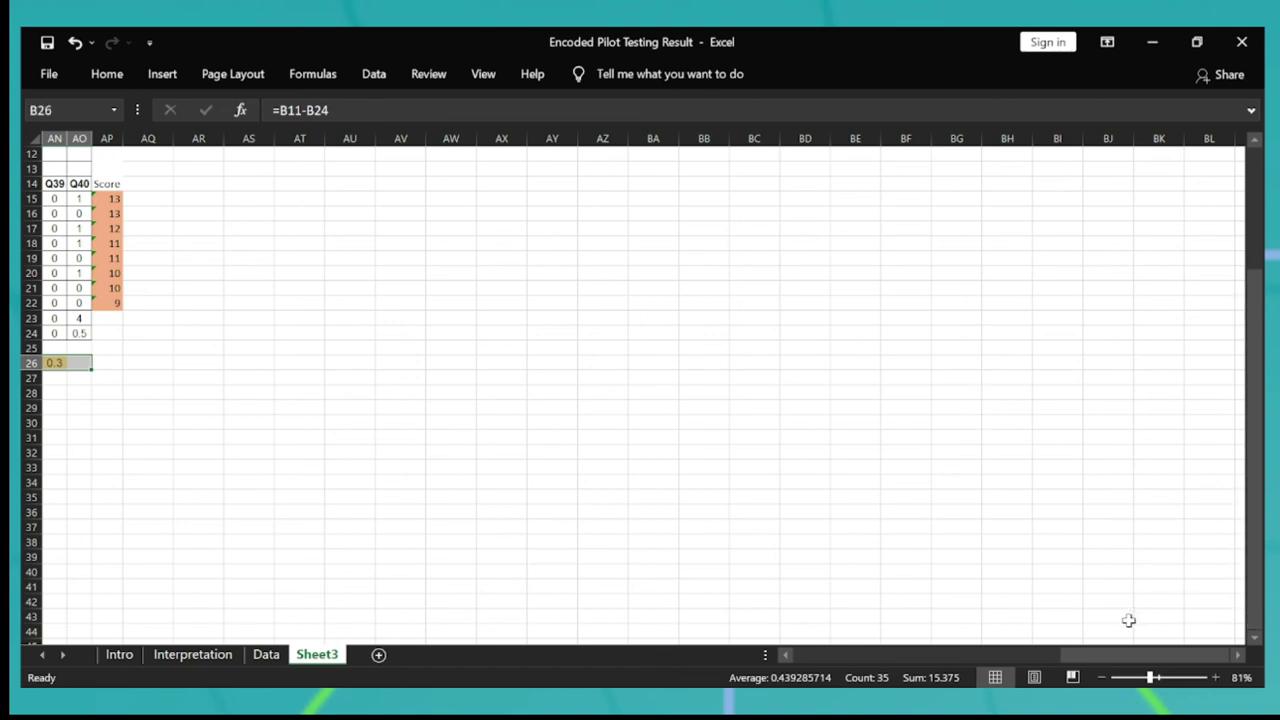
{"action": "left_click_drag", "start_coordinate": [1070, 660], "coordinate": [811, 654]}
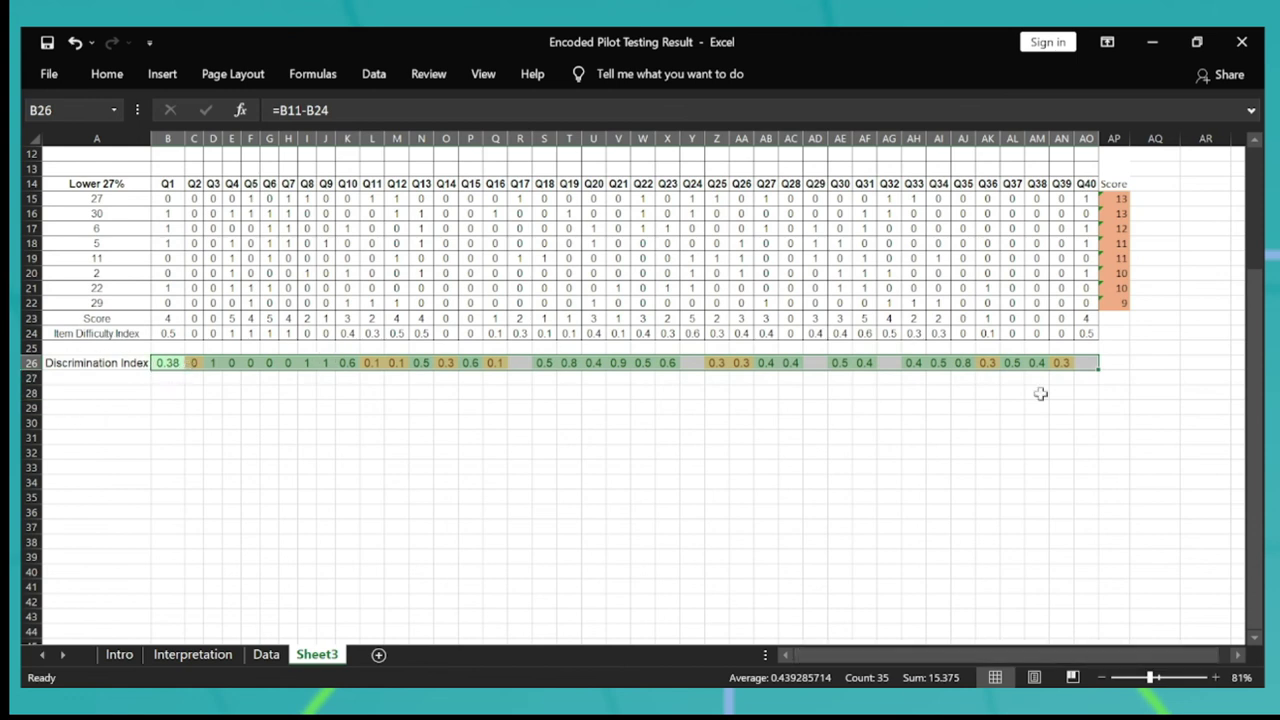
{"action": "key", "text": "Down"}
{"action": "key", "text": "Left"}
{"action": "key", "text": "Up"}
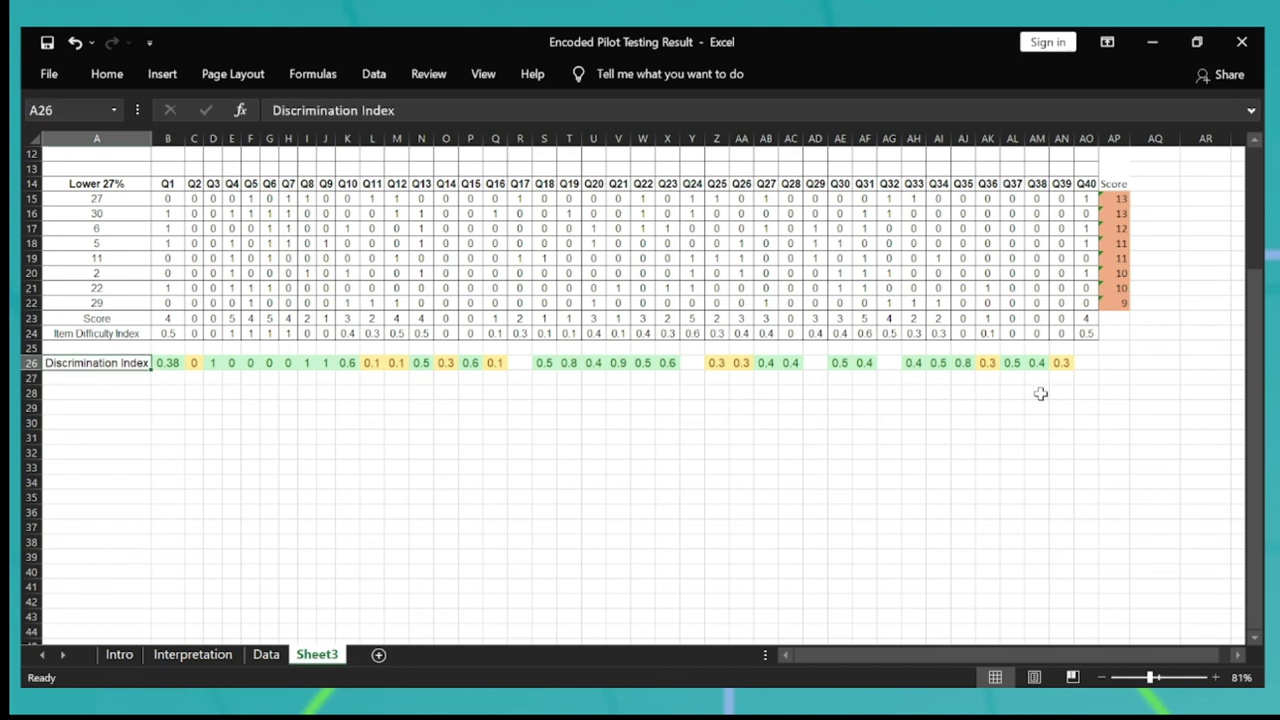
Examine the highlighted discrimination indices across row 26, going from Q1 through to Q40.
{"action": "key", "text": "Down"}
{"action": "key", "text": "Right"}
{"action": "key", "text": "Right"}
{"action": "key", "text": "Left"}
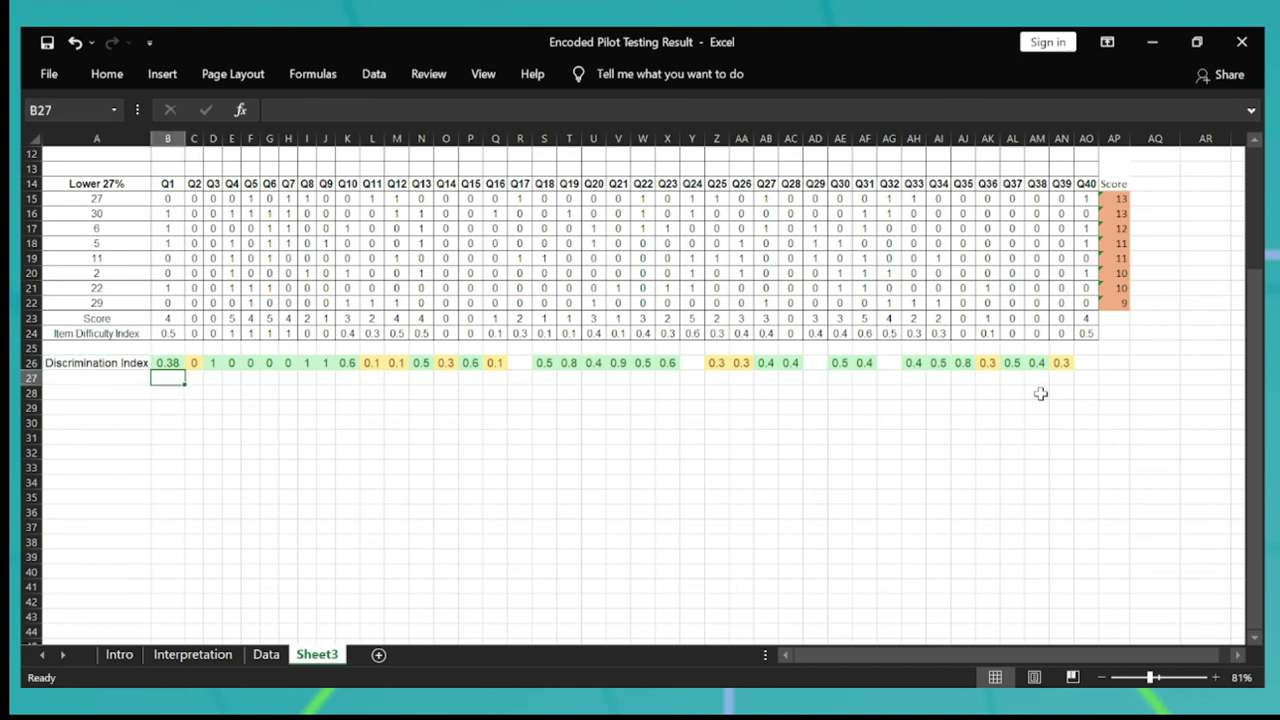
{"action": "key", "text": "Up"}
{"action": "key", "text": "Right"}
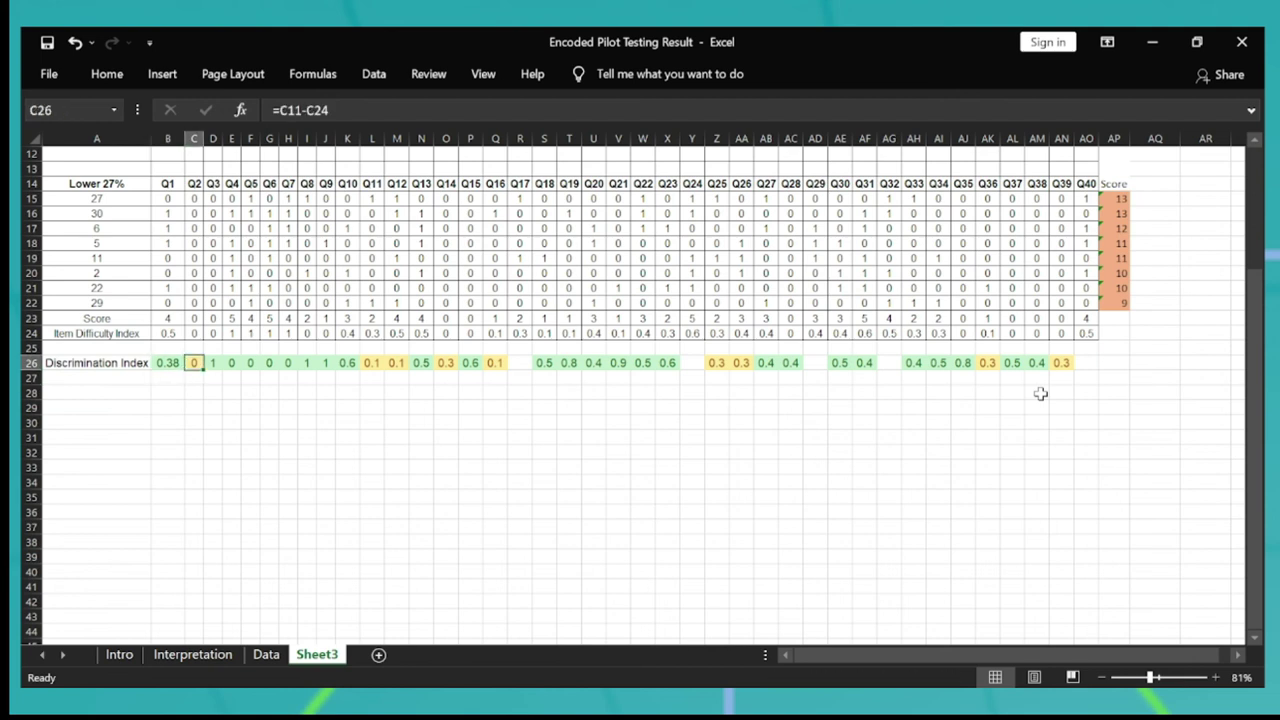
{"action": "key", "text": "Down"}
{"action": "key", "text": "Up"}
{"action": "key", "text": "Right"}
{"action": "key", "text": "Right"}
{"action": "key", "text": "Right"}
{"action": "key", "text": "Right"}
{"action": "key", "text": "Right"}
{"action": "key", "text": "Right"}
{"action": "key", "text": "Right"}
{"action": "key", "text": "Right"}
{"action": "key", "text": "Right"}
{"action": "key", "text": "Right"}
{"action": "key", "text": "Right"}
{"action": "key", "text": "Right"}
{"action": "key", "text": "Right"}
{"action": "key", "text": "Right"}
{"action": "key", "text": "Right"}
{"action": "key", "text": "Right"}
{"action": "key", "text": "Right"}
{"action": "key", "text": "Right"}
{"action": "key", "text": "Right"}
{"action": "key", "text": "Right"}
{"action": "key", "text": "Right"}
{"action": "key", "text": "Right"}
{"action": "key", "text": "Right"}
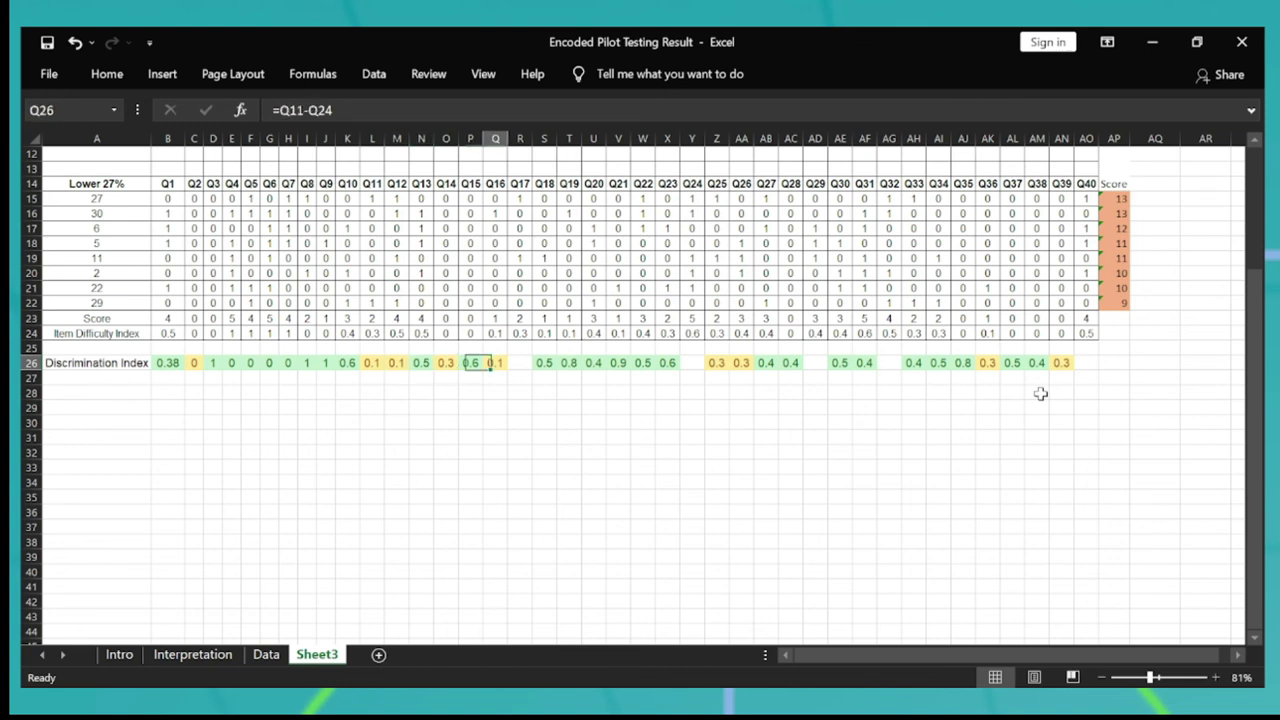
{"action": "key", "text": "Right"}
{"action": "key", "text": "Right"}
{"action": "key", "text": "Right"}
{"action": "key", "text": "Right"}
{"action": "key", "text": "Right"}
{"action": "key", "text": "Right"}
{"action": "key", "text": "Right"}
{"action": "key", "text": "Right"}
{"action": "key", "text": "Right"}
{"action": "key", "text": "Right"}
{"action": "key", "text": "Right"}
{"action": "key", "text": "Right"}
{"action": "key", "text": "Right"}
{"action": "key", "text": "Right"}
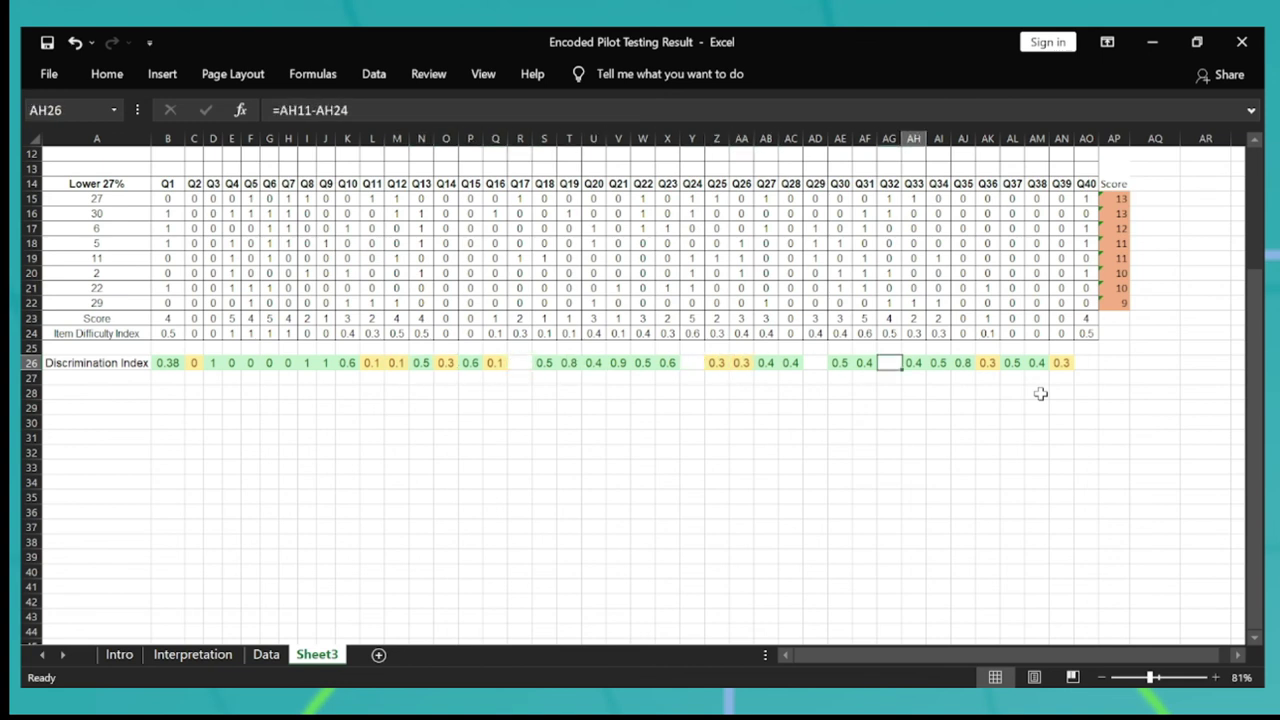
{"action": "key", "text": "Right"}
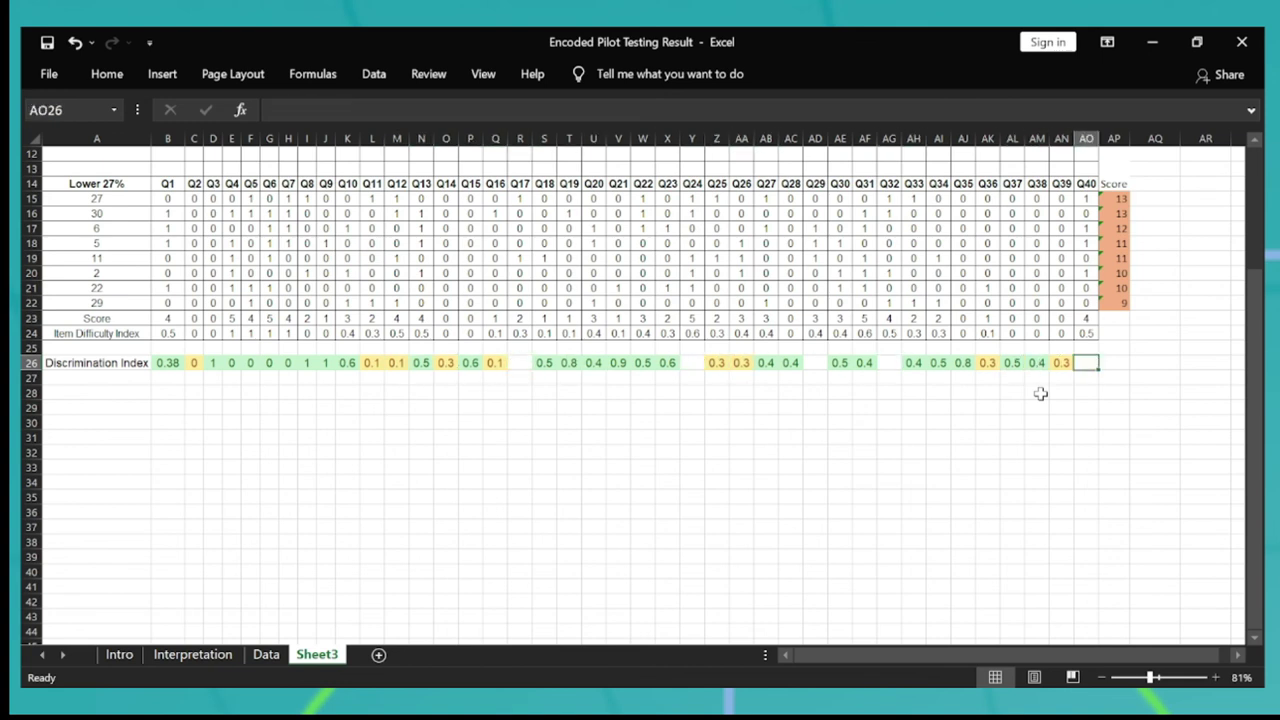
Format the row 26 discrimination indices from Q1 to Q39 to two decimal places.
{"action": "key", "text": "Left"}
{"action": "key", "text": "shift+Left"}
{"action": "key", "text": "shift+Left"}
{"action": "key", "text": "shift+Left"}
{"action": "key", "text": "shift+Left"}
{"action": "key", "text": "shift+Left"}
{"action": "key", "text": "shift+Left"}
{"action": "key", "text": "shift+Left"}
{"action": "key", "text": "shift+Left"}
{"action": "key", "text": "shift+Left"}
{"action": "key", "text": "shift+Left"}
{"action": "key", "text": "shift+Left"}
{"action": "key", "text": "shift+Left"}
{"action": "key", "text": "shift+Left"}
{"action": "key", "text": "shift+Left"}
{"action": "key", "text": "shift+Left"}
{"action": "key", "text": "shift+Left"}
{"action": "key", "text": "shift+Left"}
{"action": "key", "text": "shift+Left"}
{"action": "key", "text": "shift+Left"}
{"action": "key", "text": "shift+Left"}
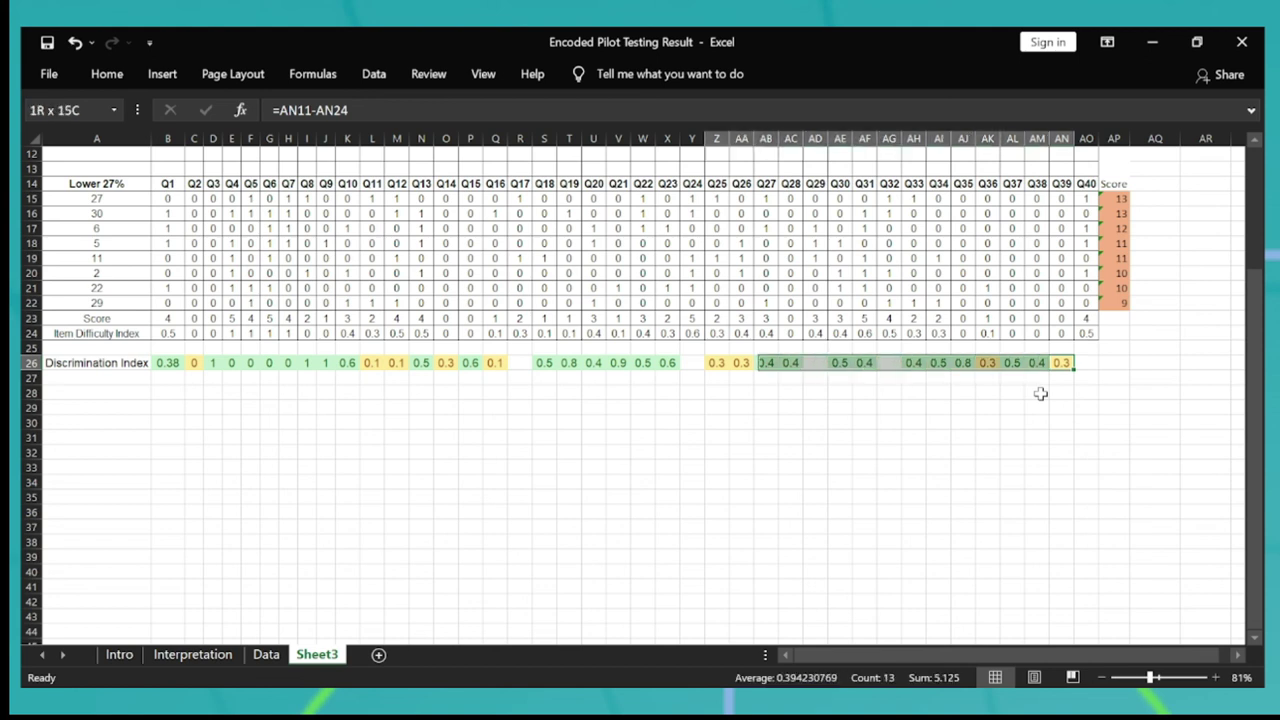
{"action": "key", "text": "shift+Left"}
{"action": "key", "text": "shift+Left"}
{"action": "key", "text": "shift+Left"}
{"action": "key", "text": "shift+Left"}
{"action": "key", "text": "shift+Left"}
{"action": "key", "text": "shift+Left"}
{"action": "key", "text": "shift+Left"}
{"action": "key", "text": "shift+Left"}
{"action": "key", "text": "shift+Left"}
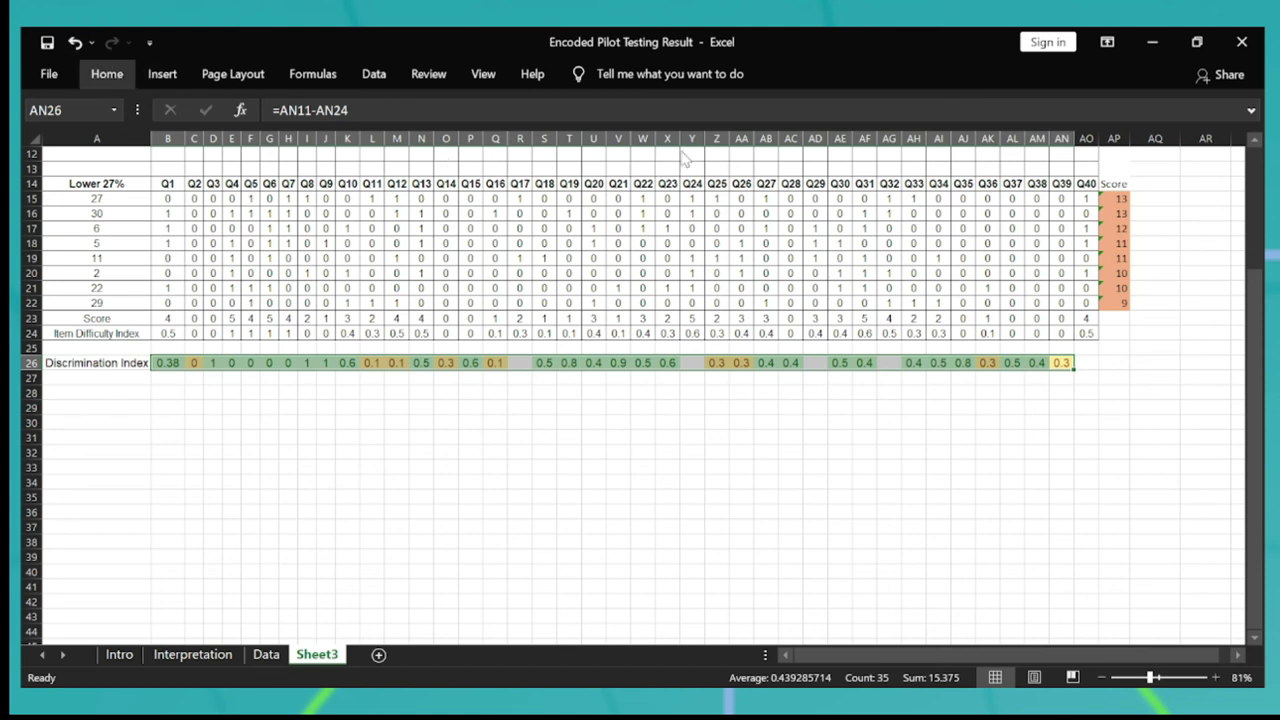
{"action": "key", "text": "ctrl+shift+1"}
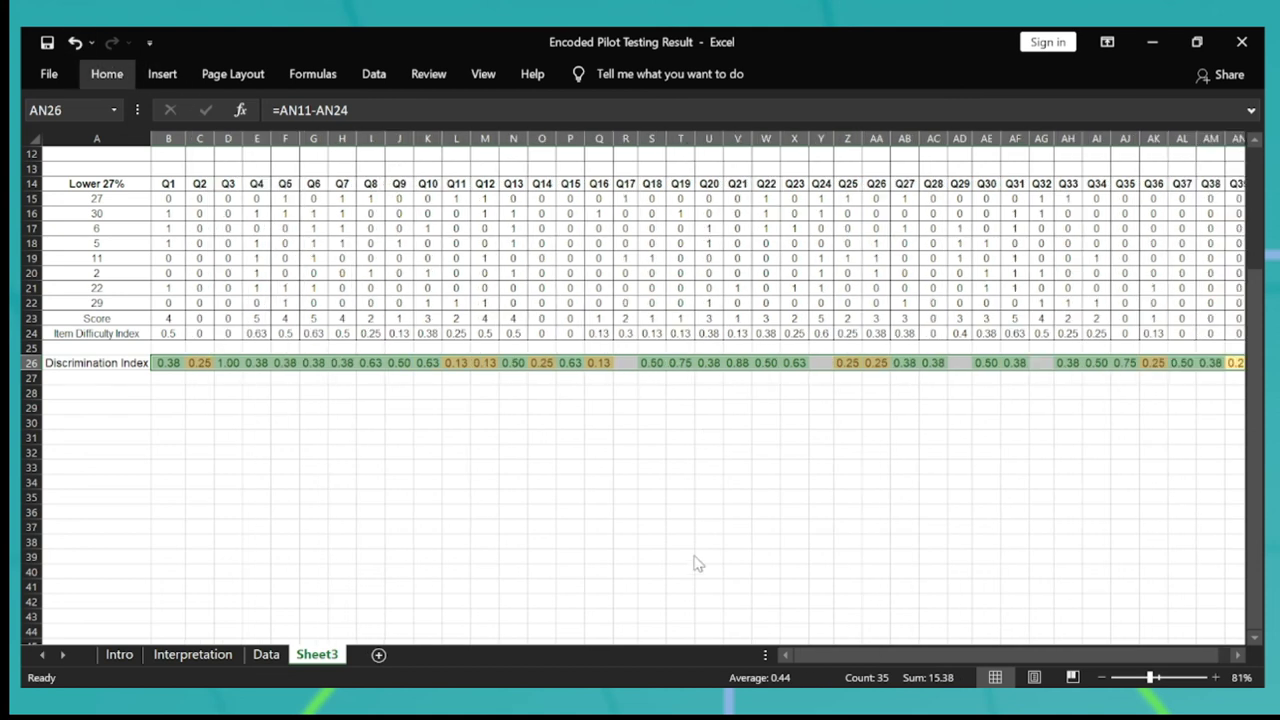
{"action": "left_click_drag", "start_coordinate": [845, 657], "coordinate": [928, 659]}
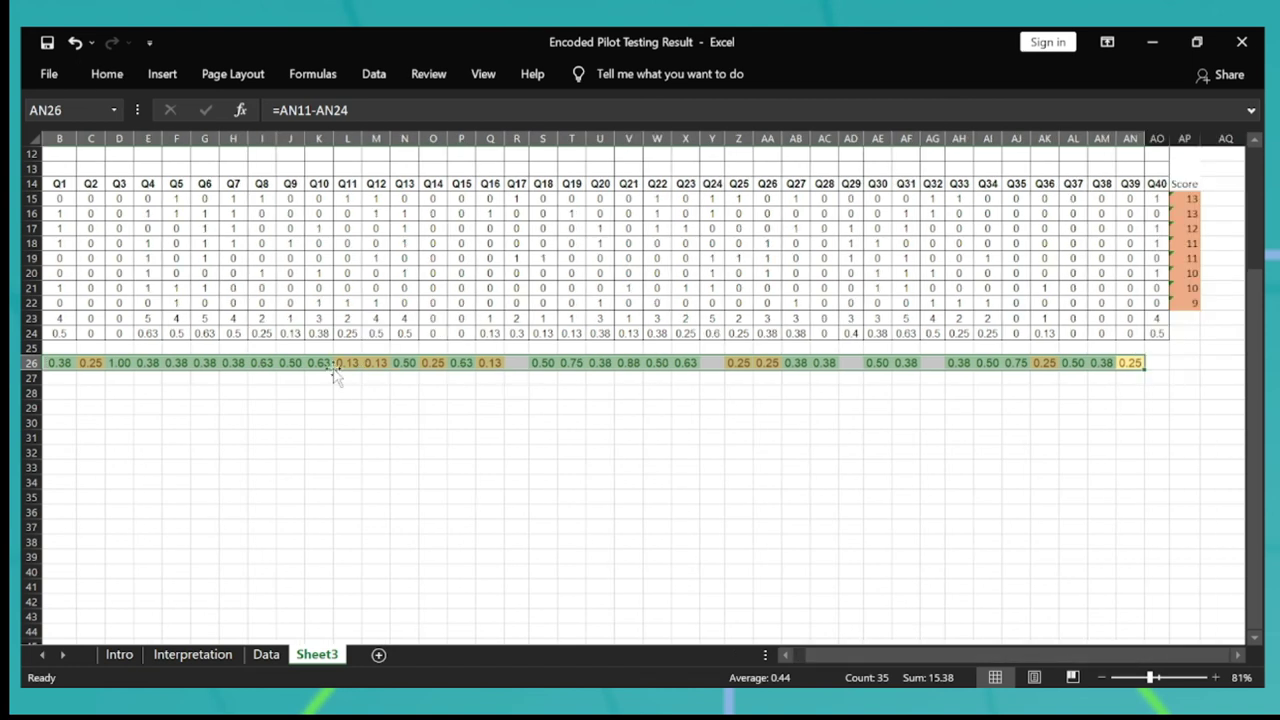
Review the Upper 27% and Lower 27% tables on Sheet3 and select the Upper 27% header row.
{"action": "key", "text": "Up"}
{"action": "key", "text": "ctrl+Up"}
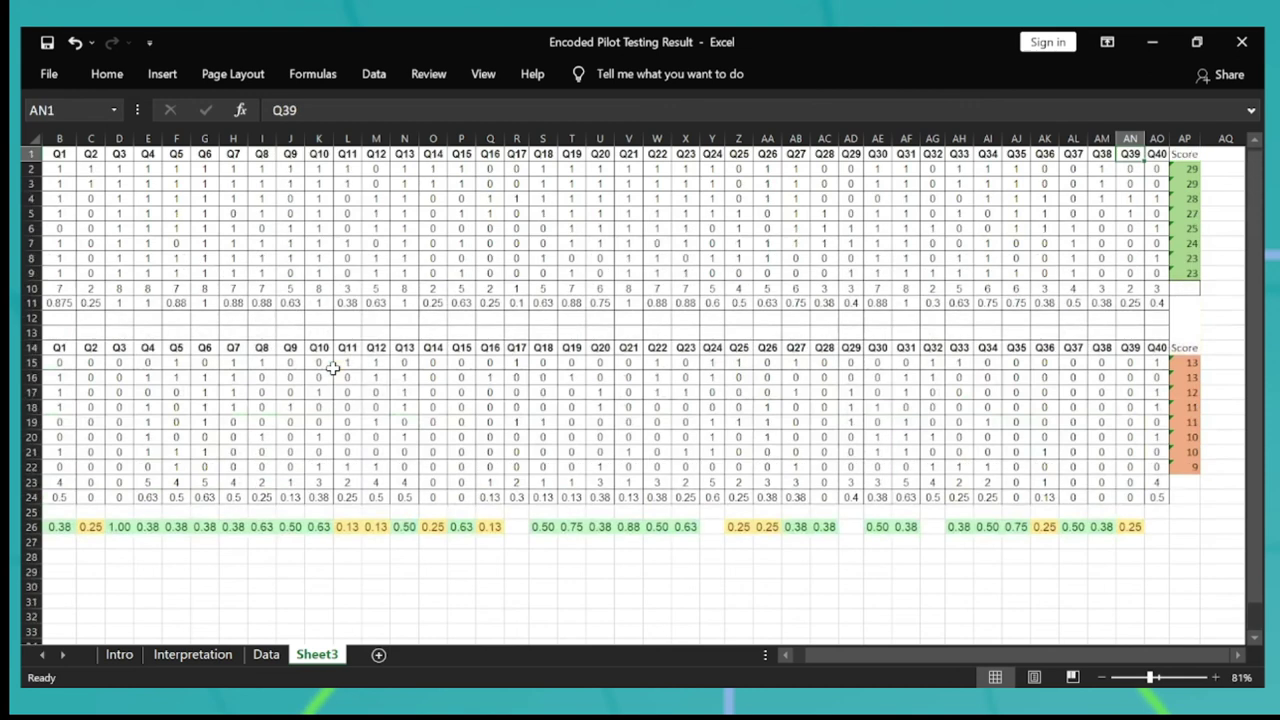
{"action": "key", "text": "Home"}
{"action": "key", "text": "ctrl+shift+Right"}
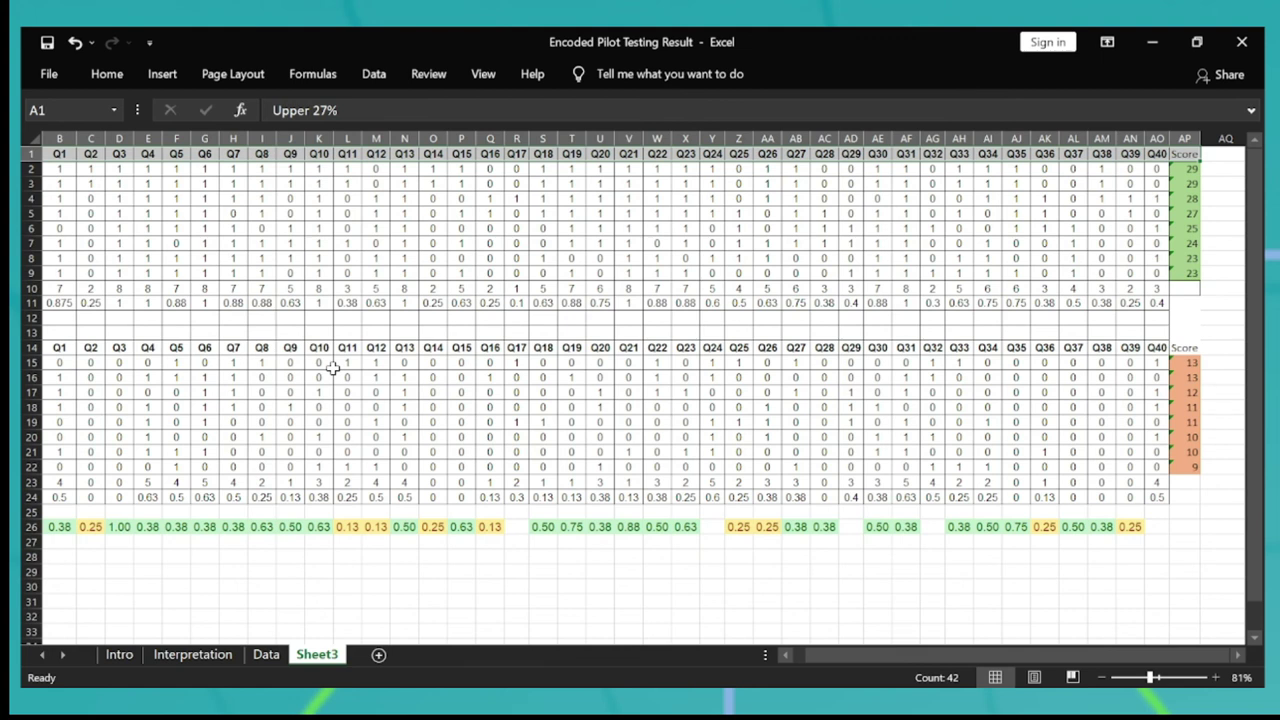
Look back through the Data and Interpretation sheets and return to the Intro sheet.
{"action": "left_click", "coordinate": [266, 656]}
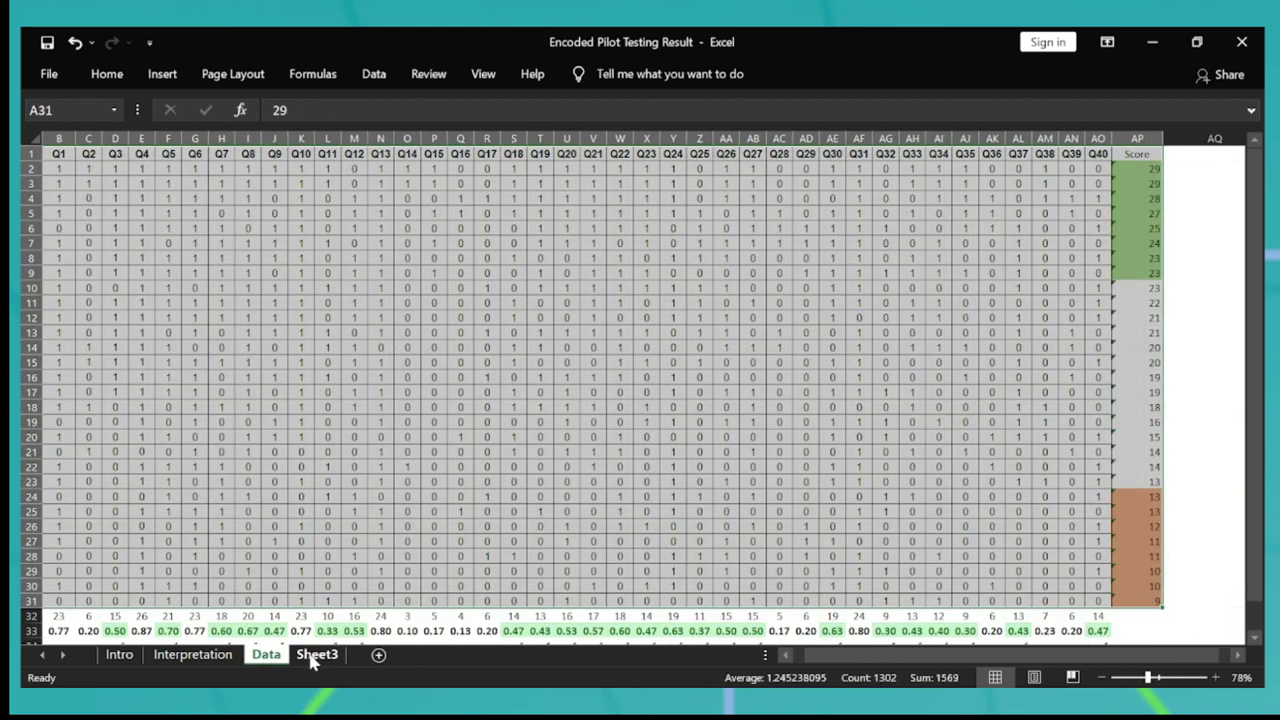
{"action": "left_click", "coordinate": [198, 657]}
{"action": "left_click", "coordinate": [114, 658]}
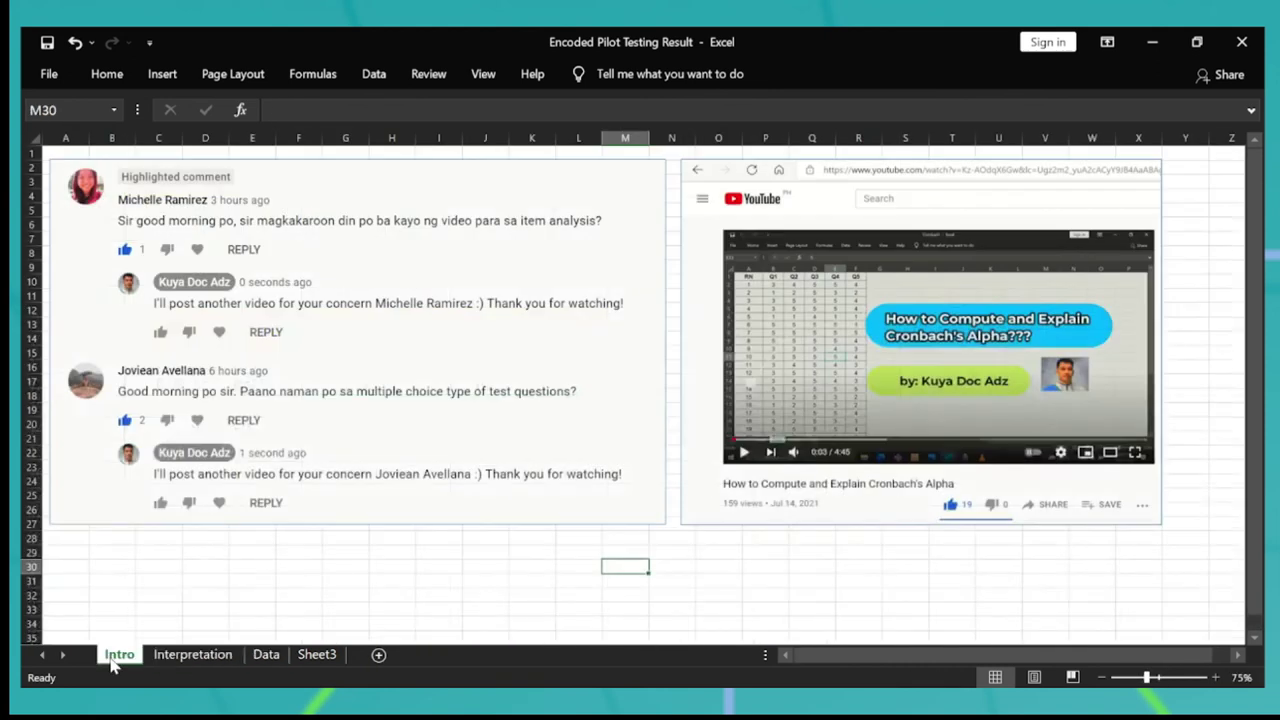